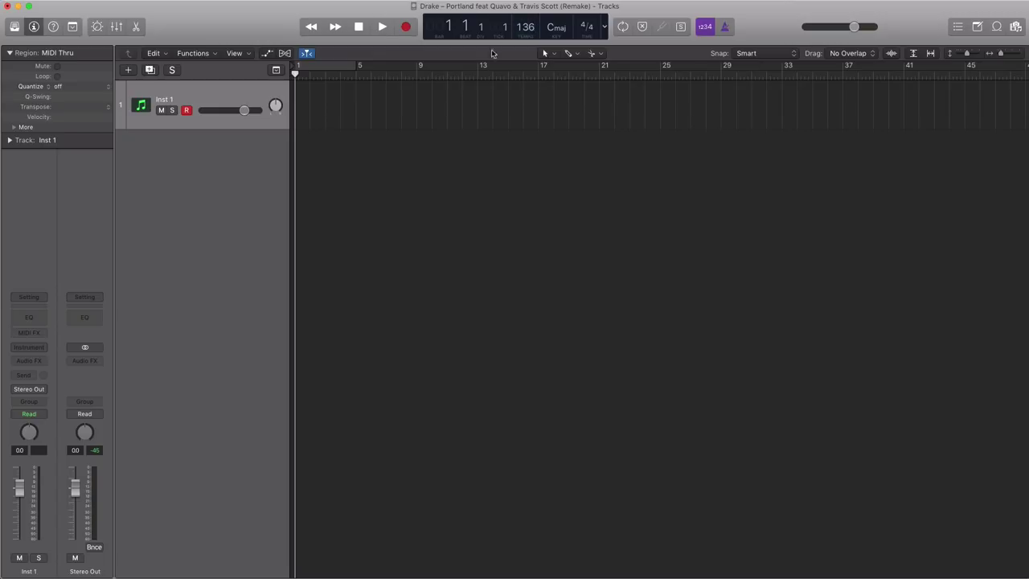
# - Set the cycle range to bars 13–17 and load the Native American Flute patch on the Inst 1 track
pyautogui.moveTo(482, 70); pyautogui.dragTo(537, 71)
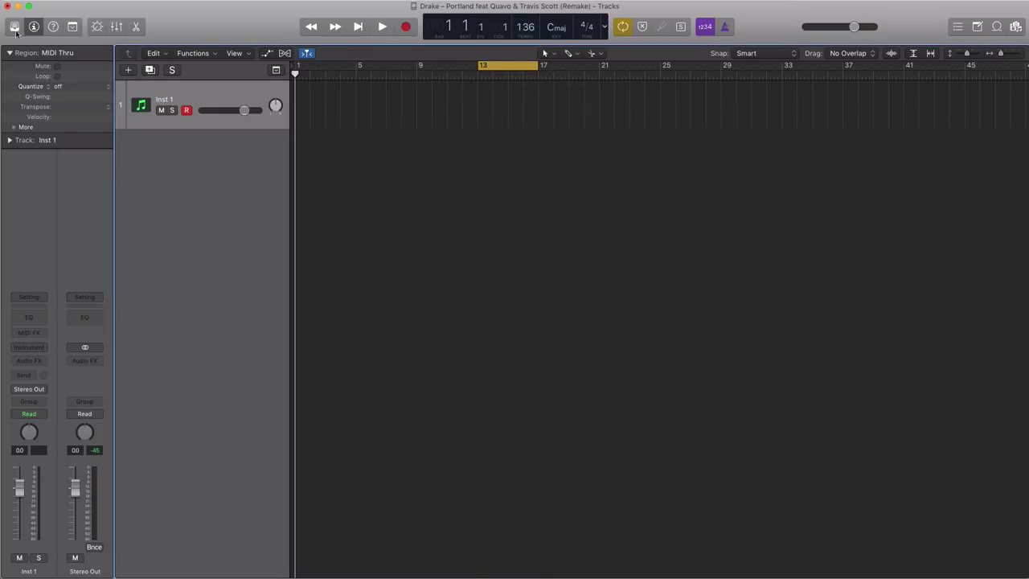
pyautogui.press('y')
pyautogui.click(65, 70)
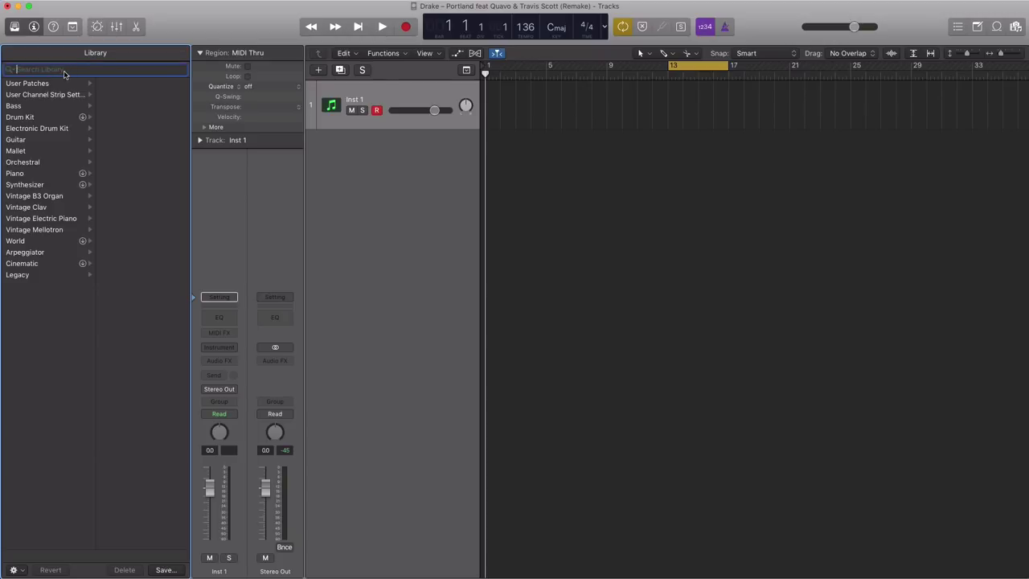
pyautogui.write('flute')
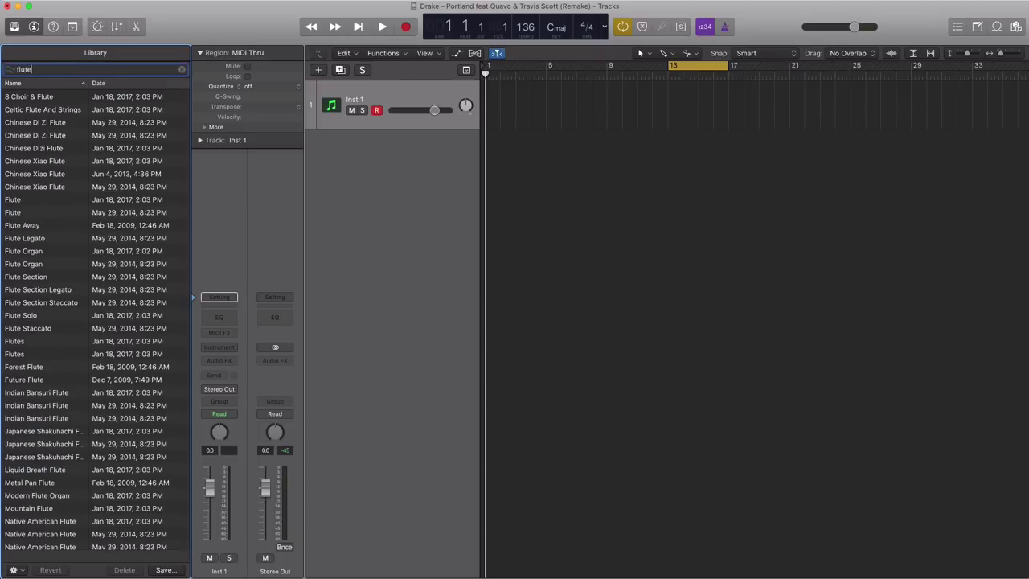
pyautogui.click(38, 535)
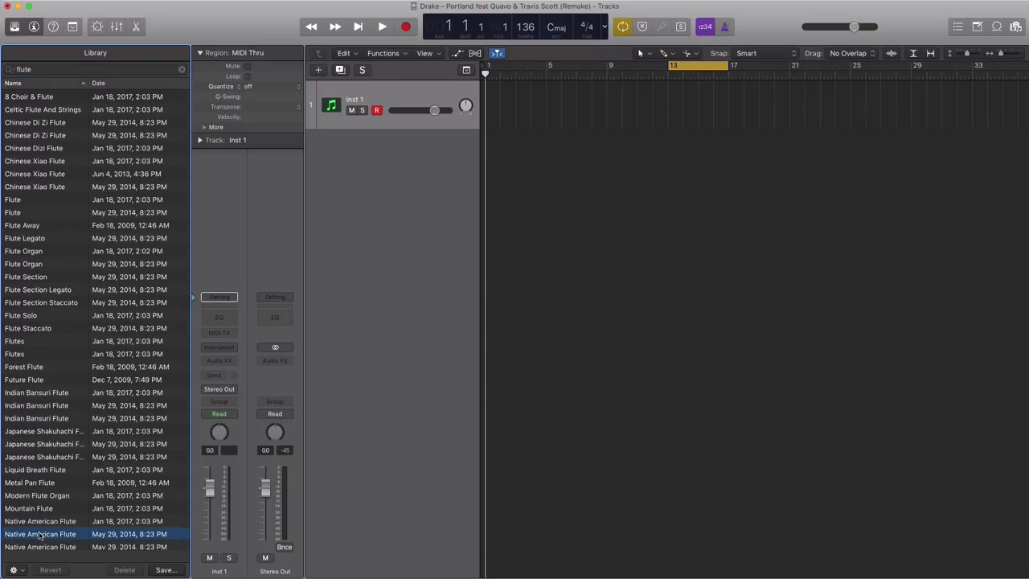
# - Create a four-bar MIDI region at bar 13 on the flute track and open it in the Piano Roll
pyautogui.doubleClick(676, 123)
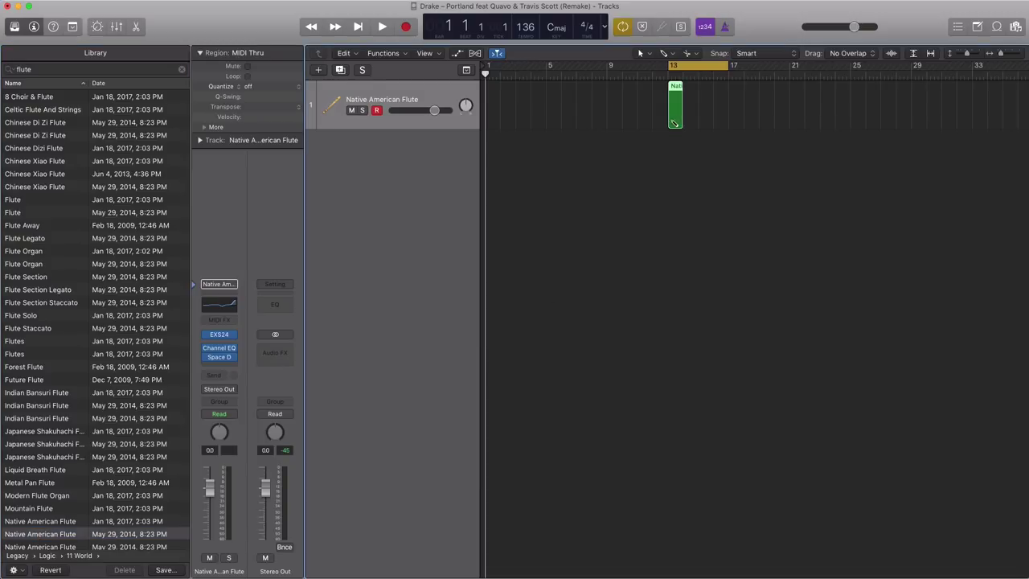
pyautogui.moveTo(681, 121); pyautogui.dragTo(728, 122)
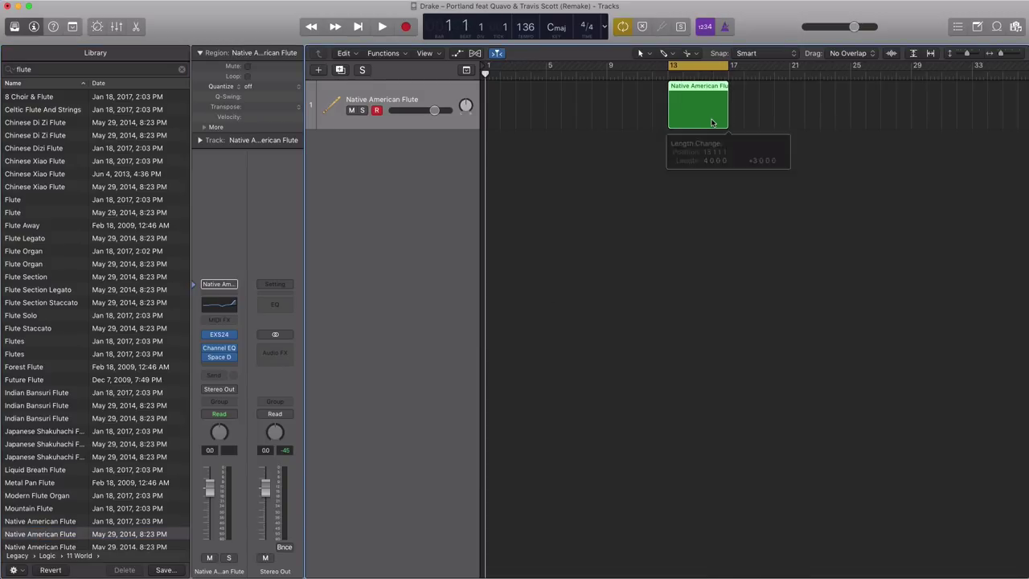
pyautogui.doubleClick(707, 127)
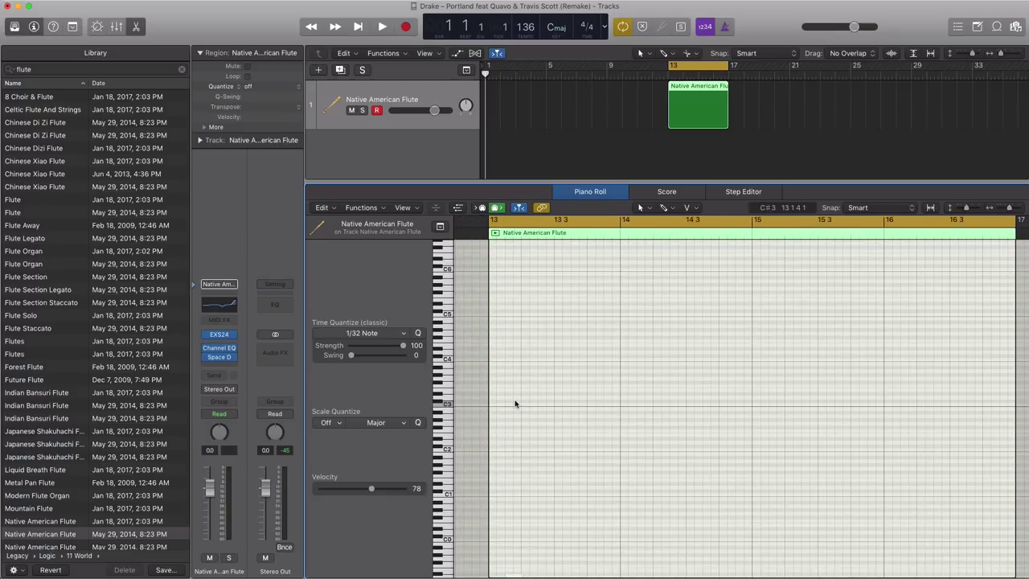
# - Enter a short G#4 note at 13 3 followed by an F#4, shorten both, and play them back
pyautogui.click(558, 332)
pyautogui.press('space')
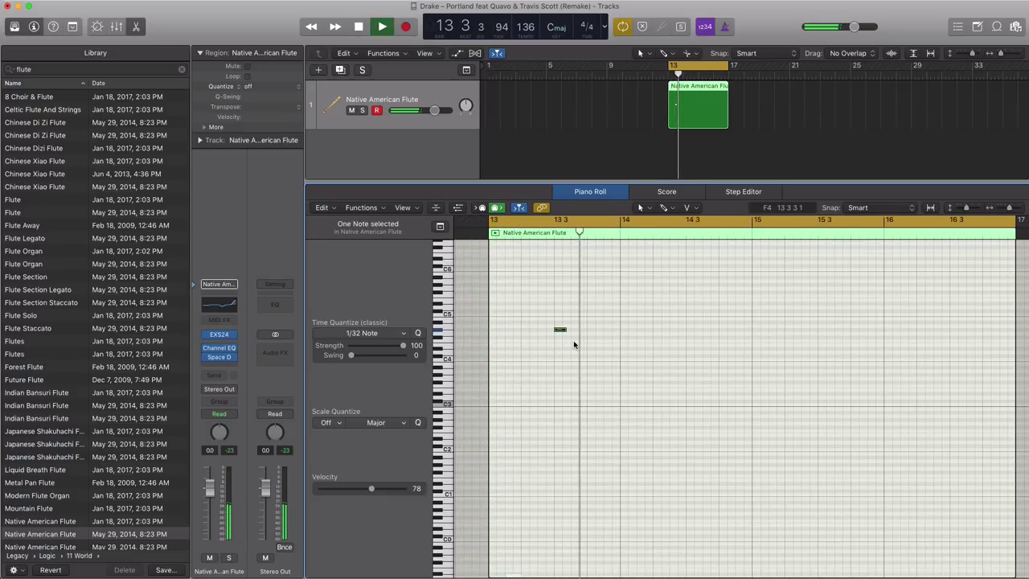
pyautogui.press('space')
pyautogui.press('space')
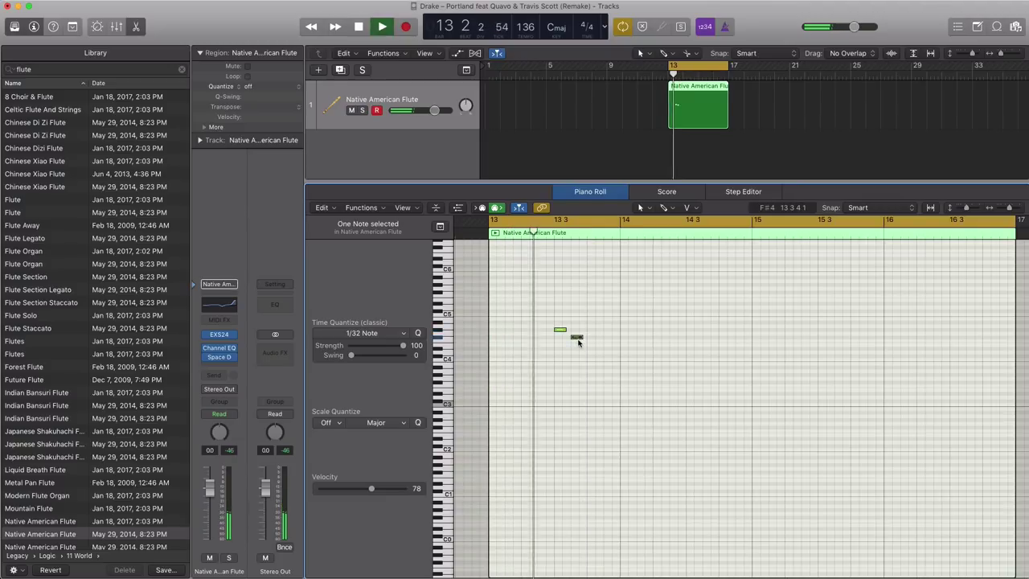
pyautogui.moveTo(583, 348); pyautogui.dragTo(558, 340)
pyautogui.press('space')
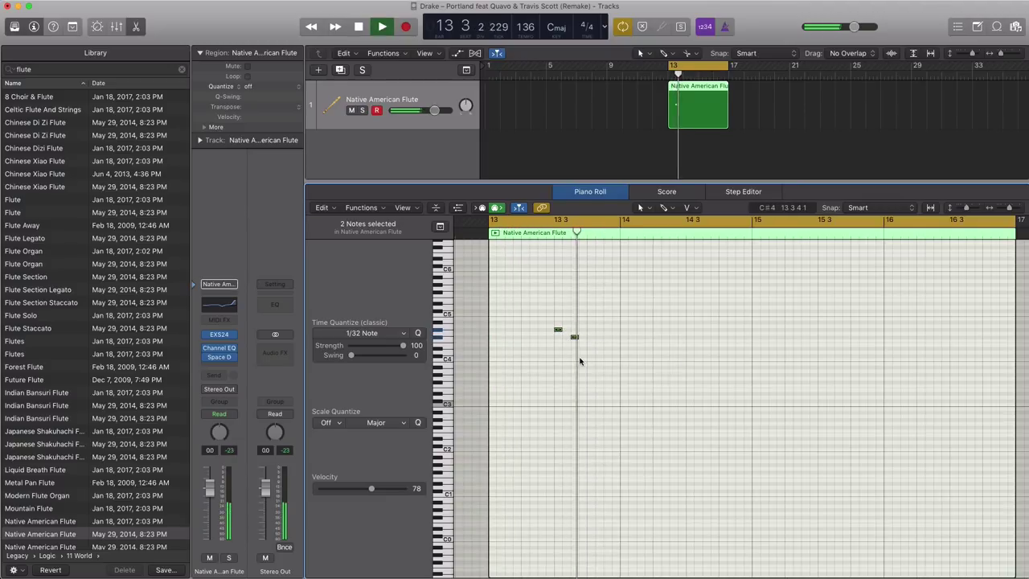
pyautogui.press('space')
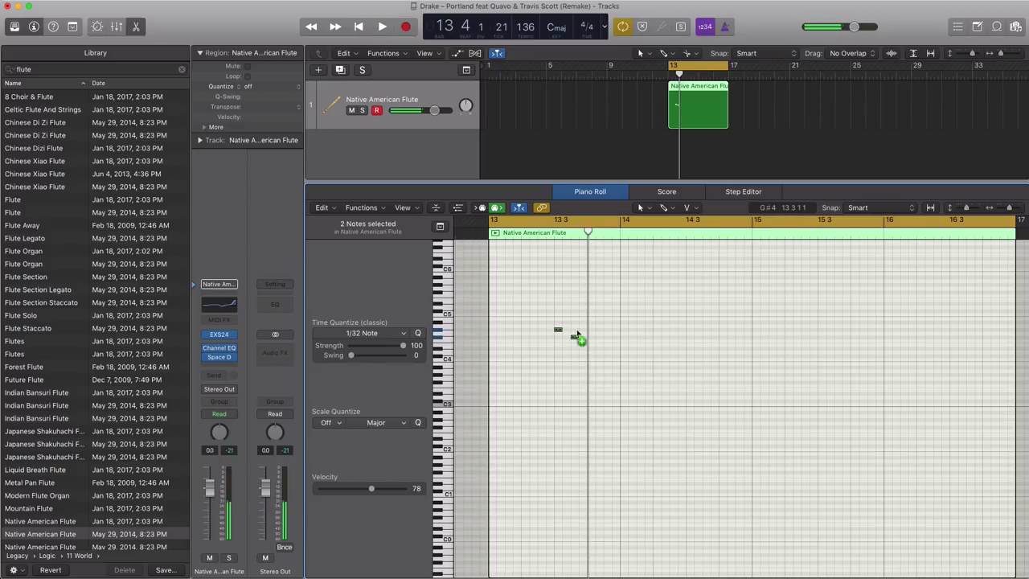
# - Copy the G#4–F#4 note pair to 13 4 and add a longer G#4 note at the start of bar 14
pyautogui.moveTo(577, 335); pyautogui.dragTo(608, 337)
pyautogui.press('space')
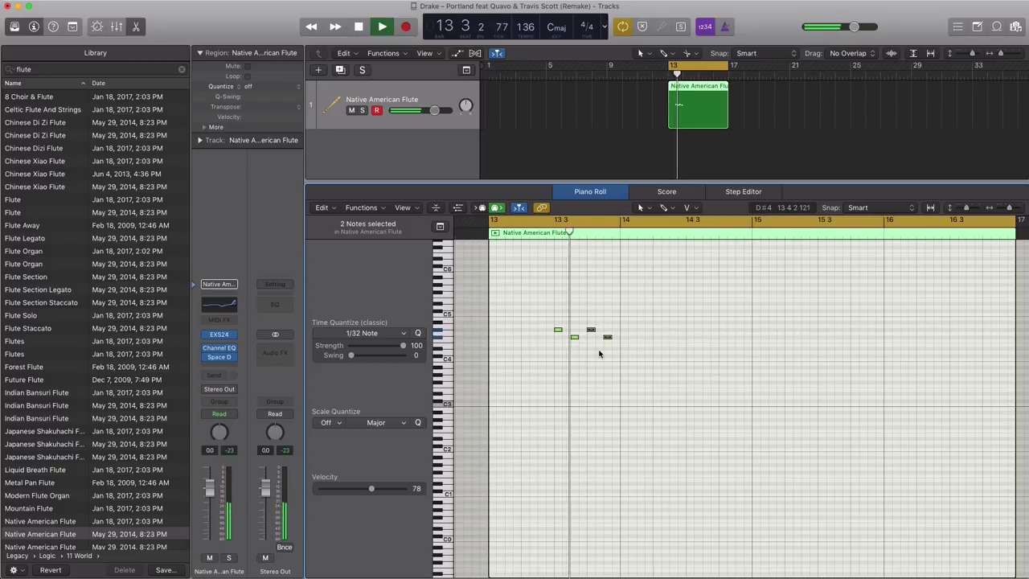
pyautogui.press('space')
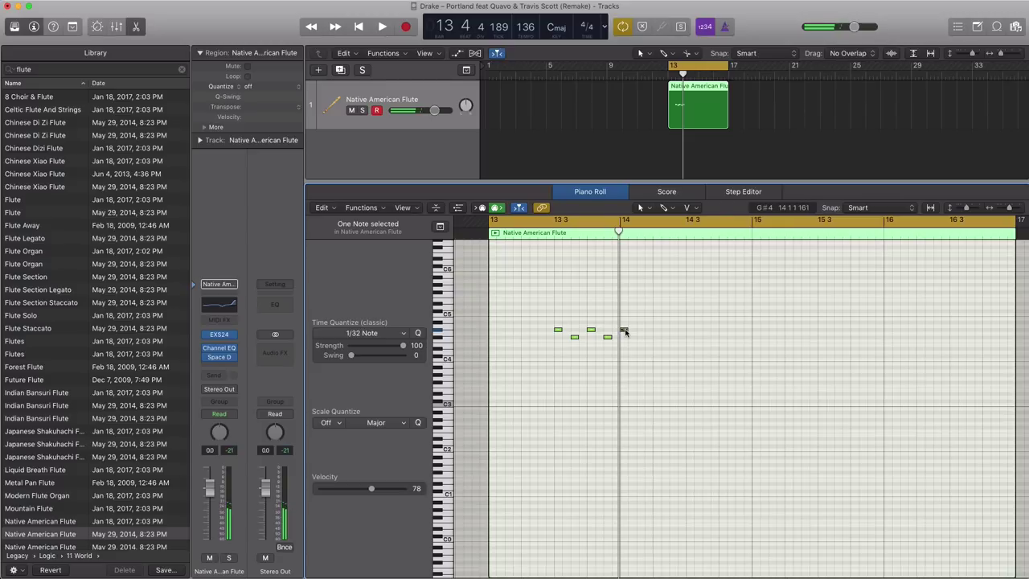
pyautogui.moveTo(624, 331); pyautogui.dragTo(644, 331)
pyautogui.press('space')
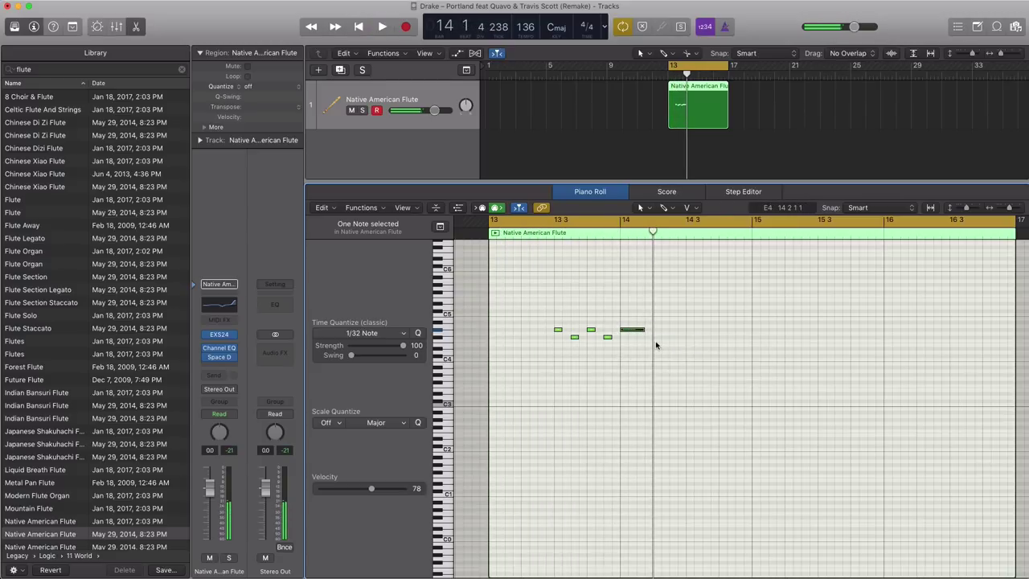
# - Add a short F#4 note at 14 2 followed by a short G#4, and play the melody back
pyautogui.moveTo(674, 337); pyautogui.dragTo(661, 337)
pyautogui.click(673, 331)
pyautogui.press('space')
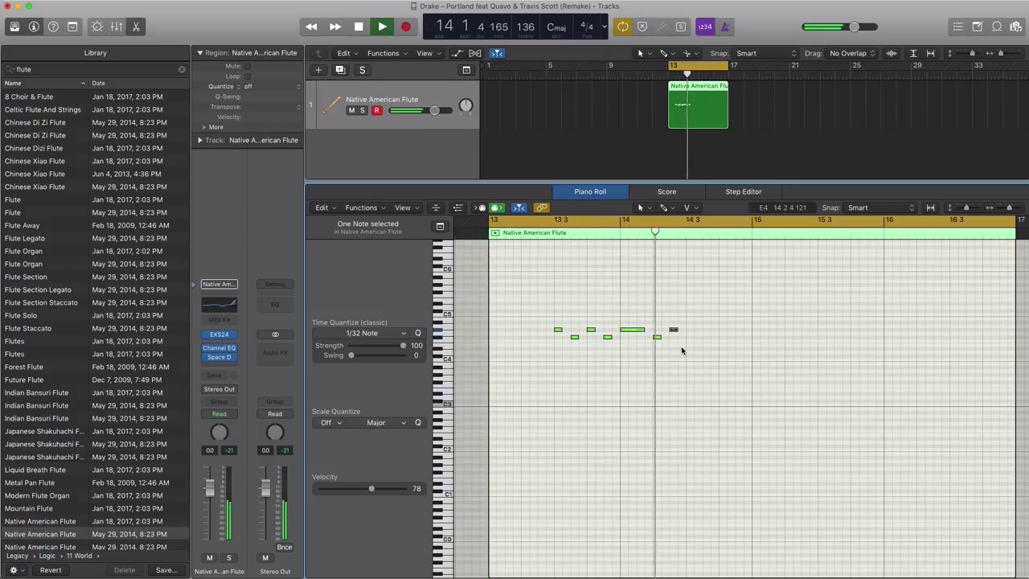
# - Add C#4 notes at 14 3 and 14 4, lengthen both, and play the phrase back
pyautogui.press('space')
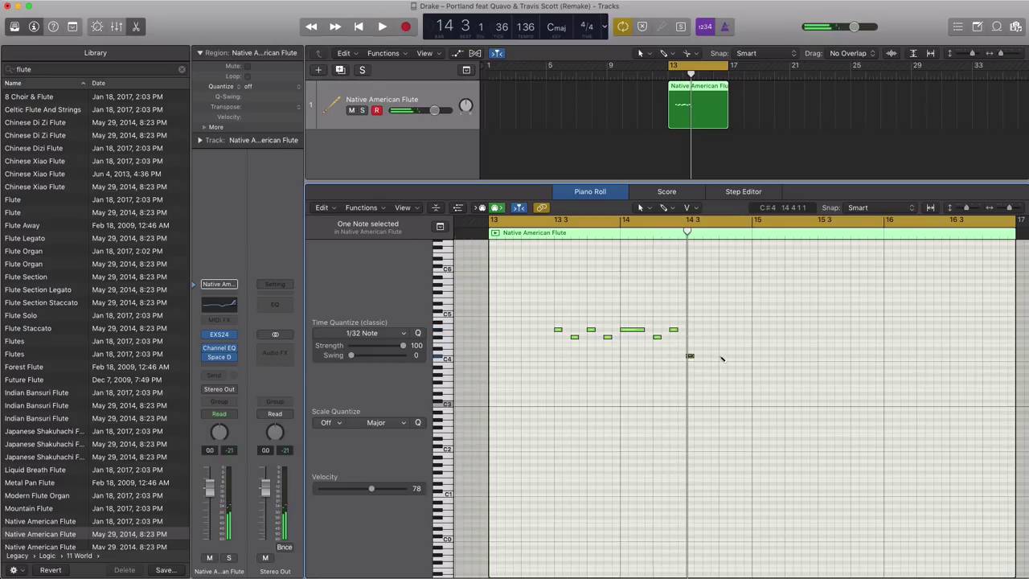
pyautogui.press('space')
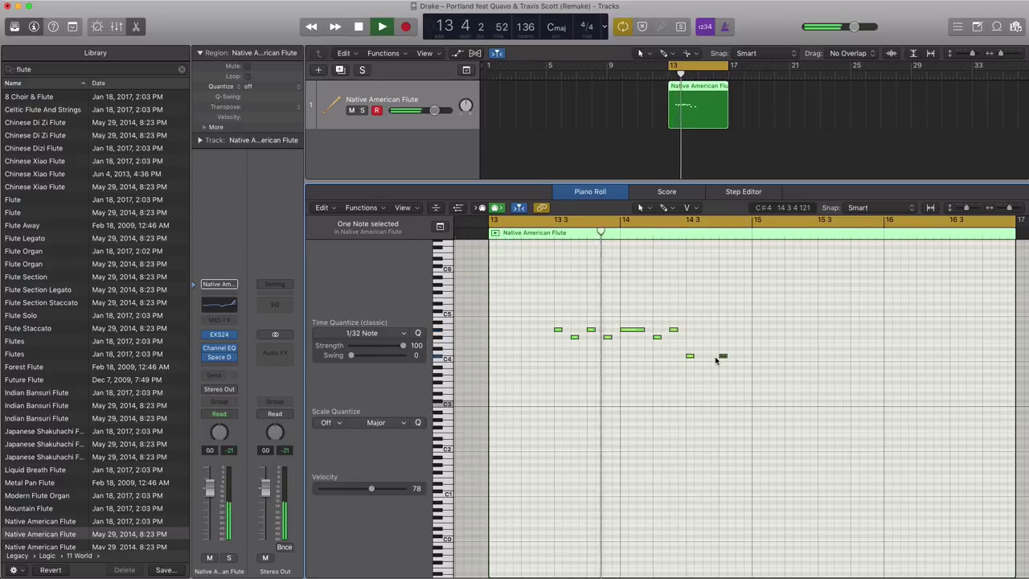
pyautogui.press('space')
pyautogui.moveTo(732, 366); pyautogui.dragTo(703, 376)
pyautogui.press('space')
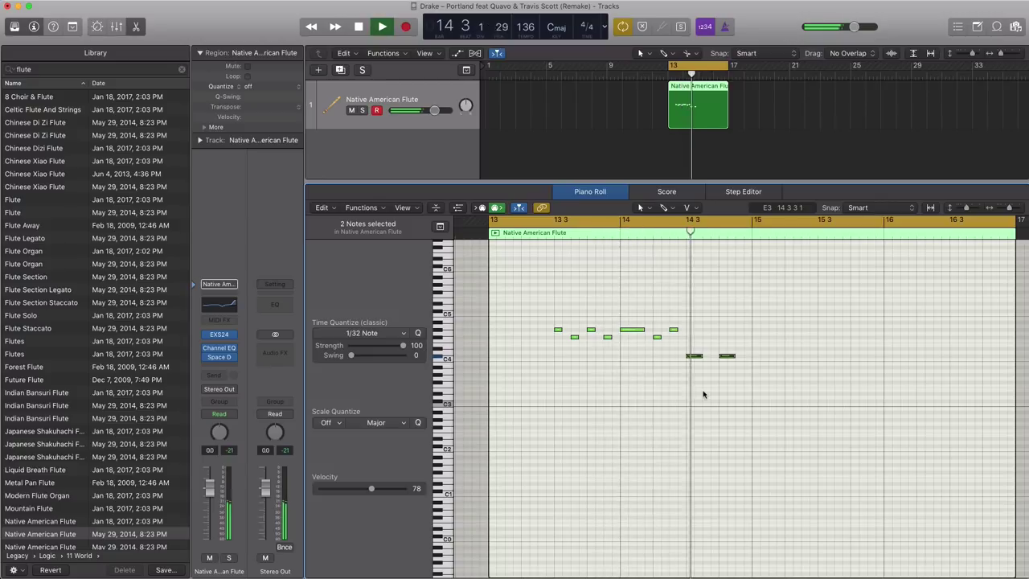
pyautogui.press('space')
# - Repeat the flute phrase in bars 15–16 with its first two notes changed to D#4 and E4, and listen to it
pyautogui.moveTo(760, 373); pyautogui.dragTo(823, 351)
pyautogui.click(837, 337)
pyautogui.press('space')
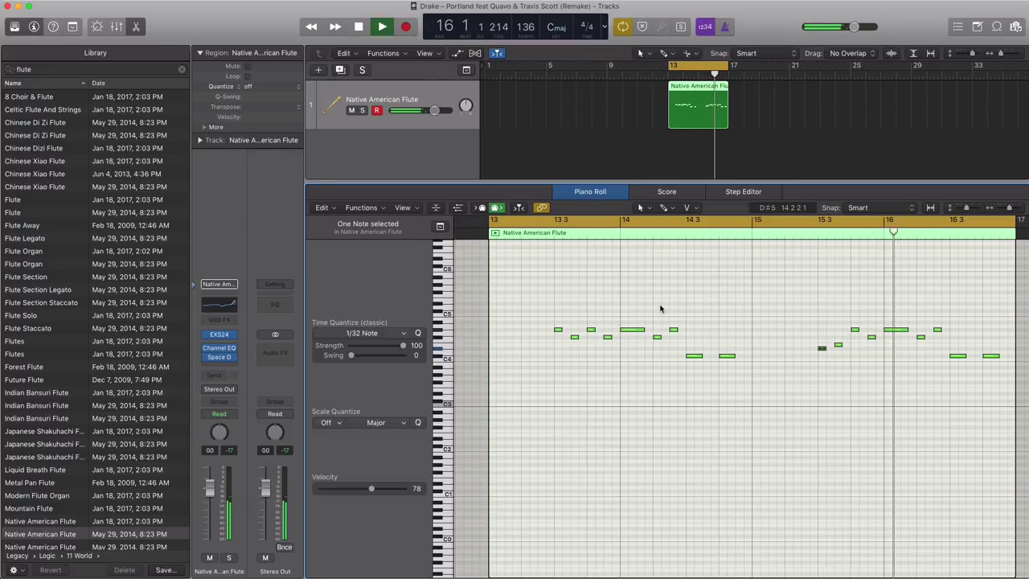
pyautogui.press('space')
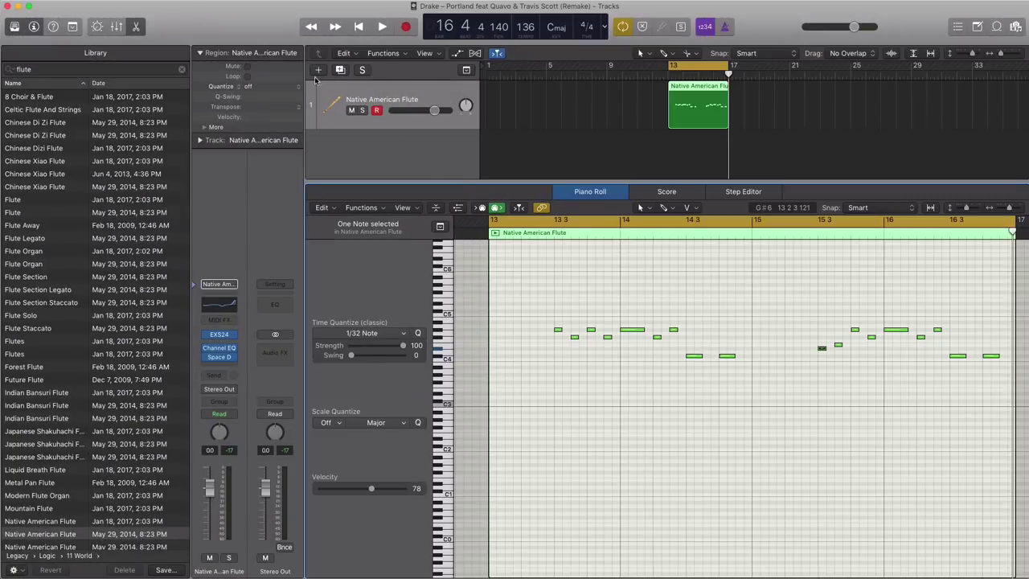
# - Add a new software instrument track and load the ES2 synthesizer on it
pyautogui.click(318, 70)
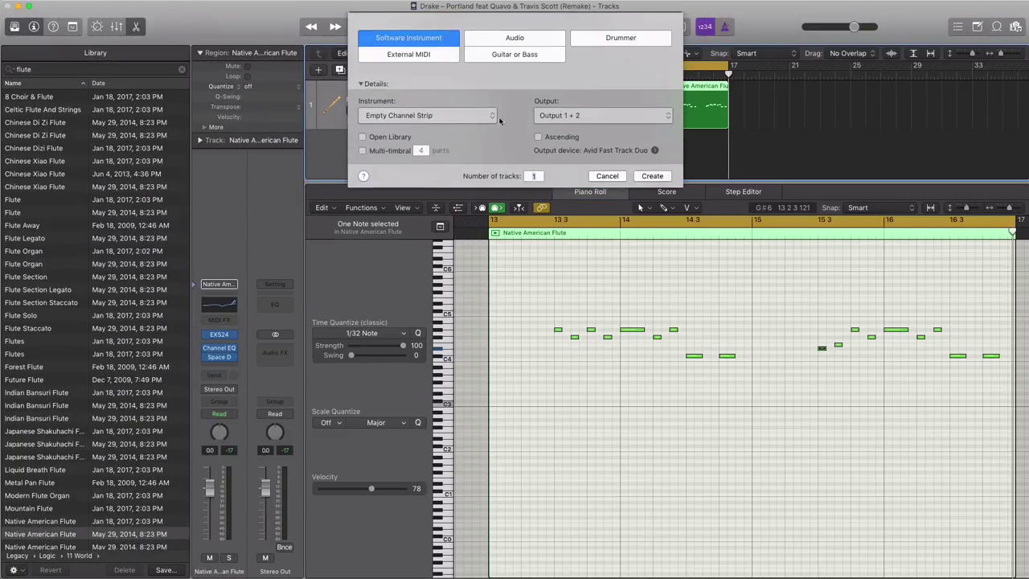
pyautogui.press('Return')
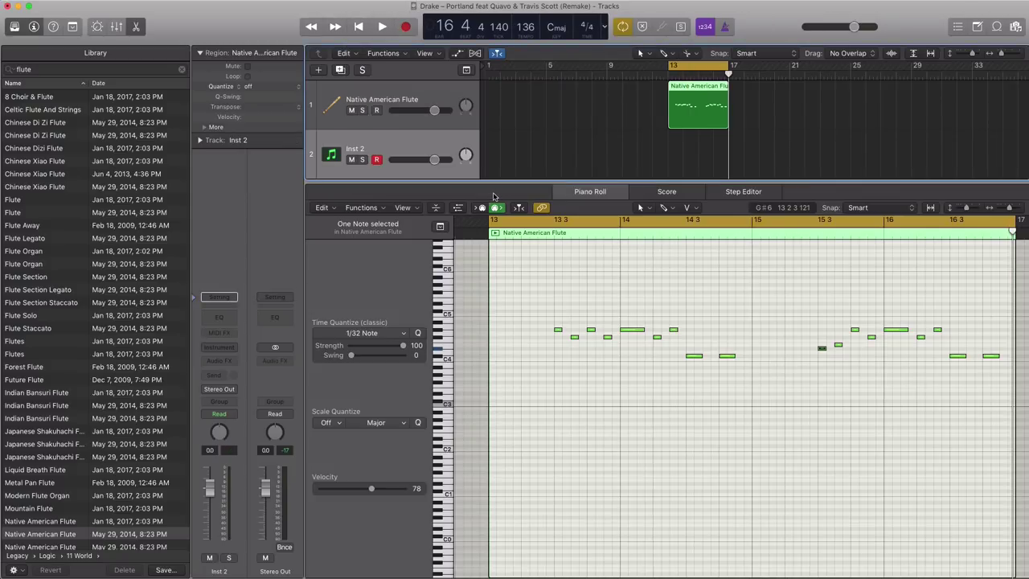
pyautogui.press('x')
pyautogui.press('x')
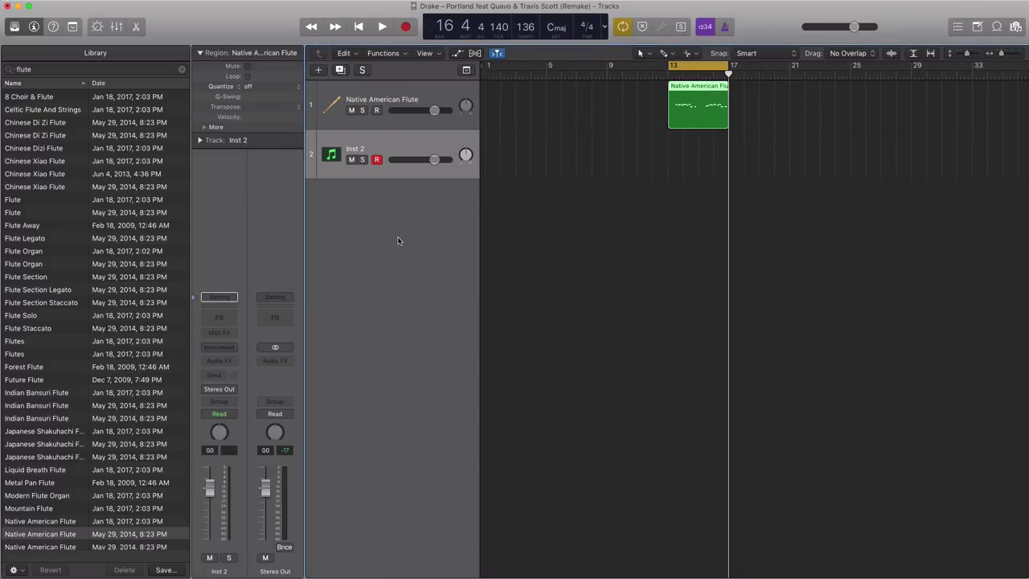
pyautogui.click(223, 347)
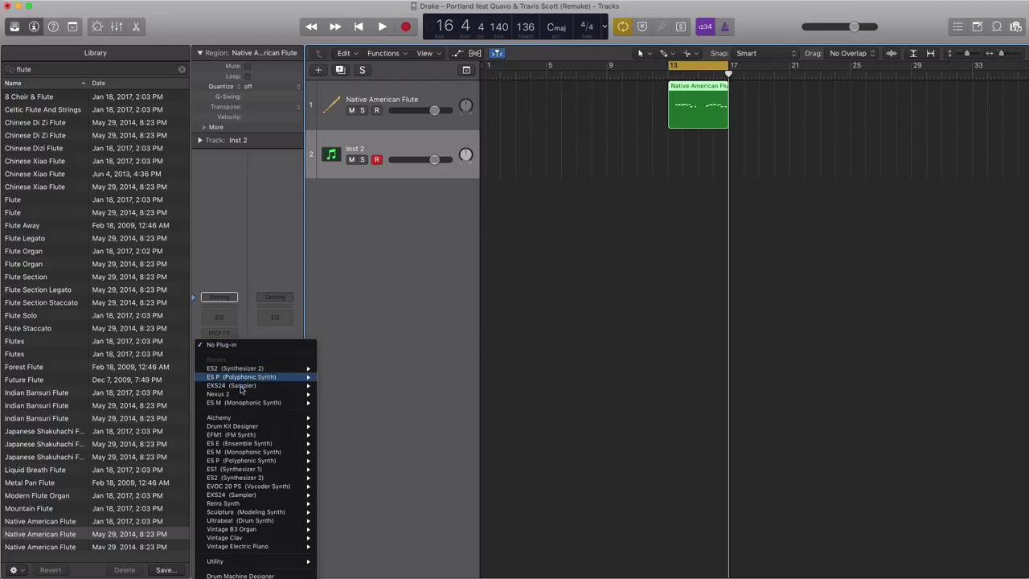
pyautogui.click(245, 374)
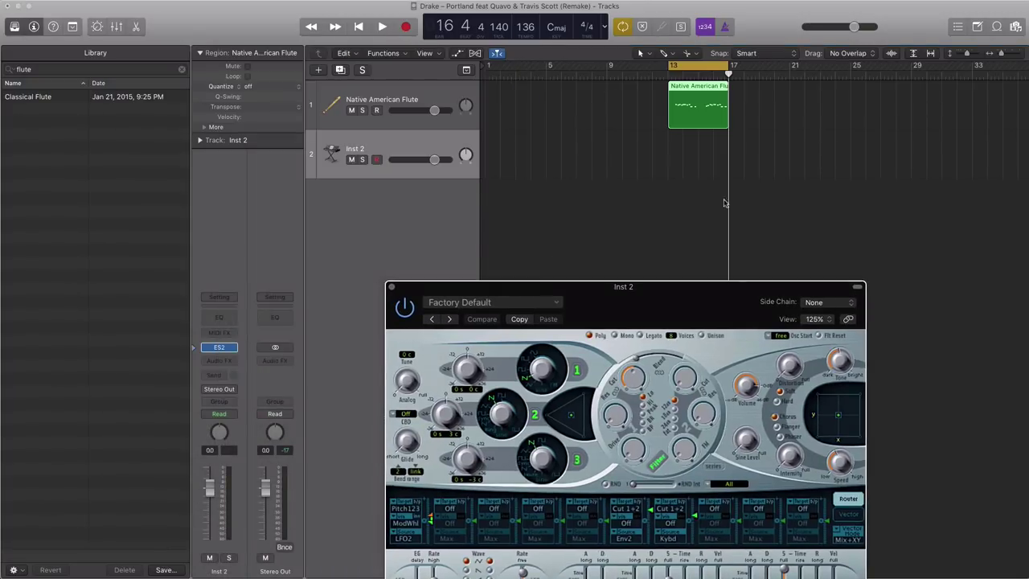
# - Draw a four-bar region at bar 13 on the Inst 2 track, close the ES2 window, and open the region in the Piano Roll
pyautogui.click(670, 53)
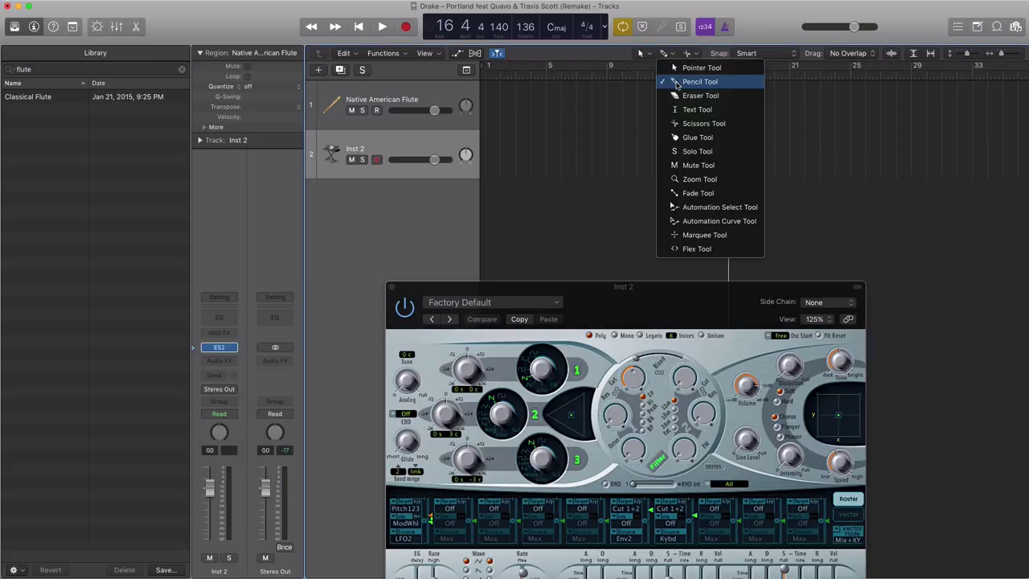
pyautogui.click(685, 74)
pyautogui.keyDown('super'); pyautogui.click(680, 157); pyautogui.keyUp('super')
pyautogui.moveTo(681, 164); pyautogui.dragTo(729, 164)
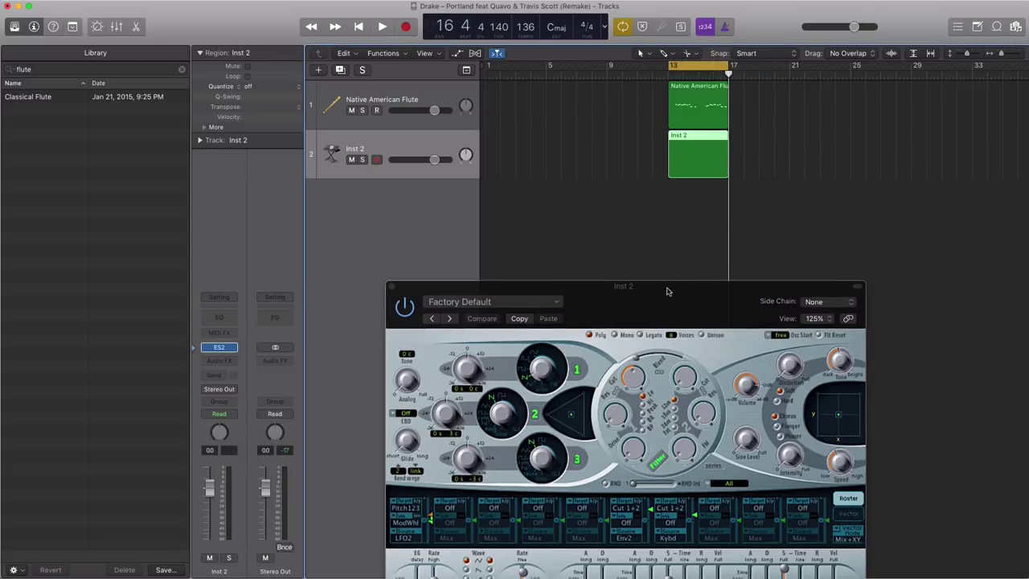
pyautogui.moveTo(665, 290); pyautogui.dragTo(746, 238)
pyautogui.click(470, 236)
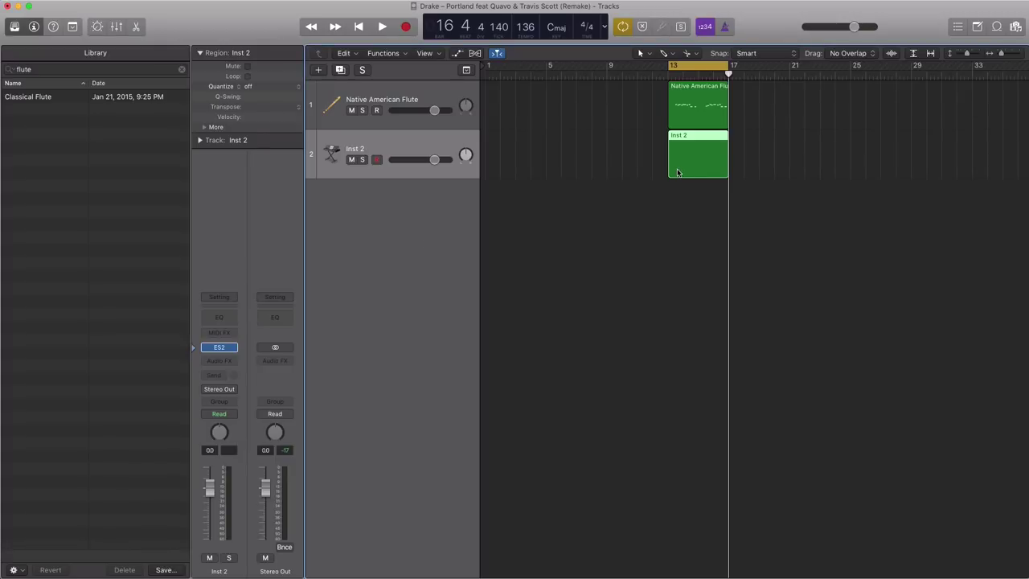
pyautogui.press('e')
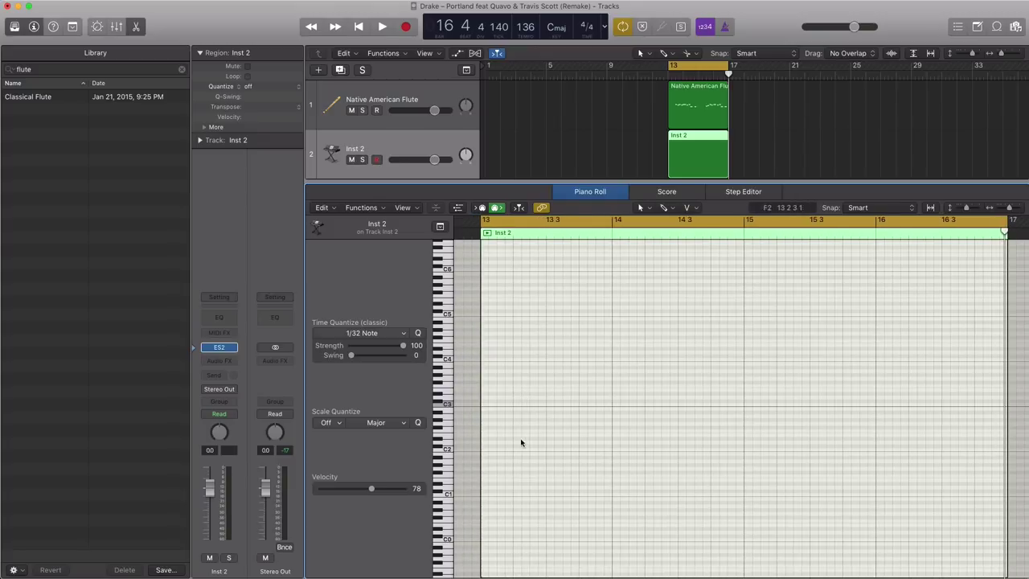
# - Place a C#3 note about an eighth note long at the start of the Inst 2 region
pyautogui.click(492, 466)
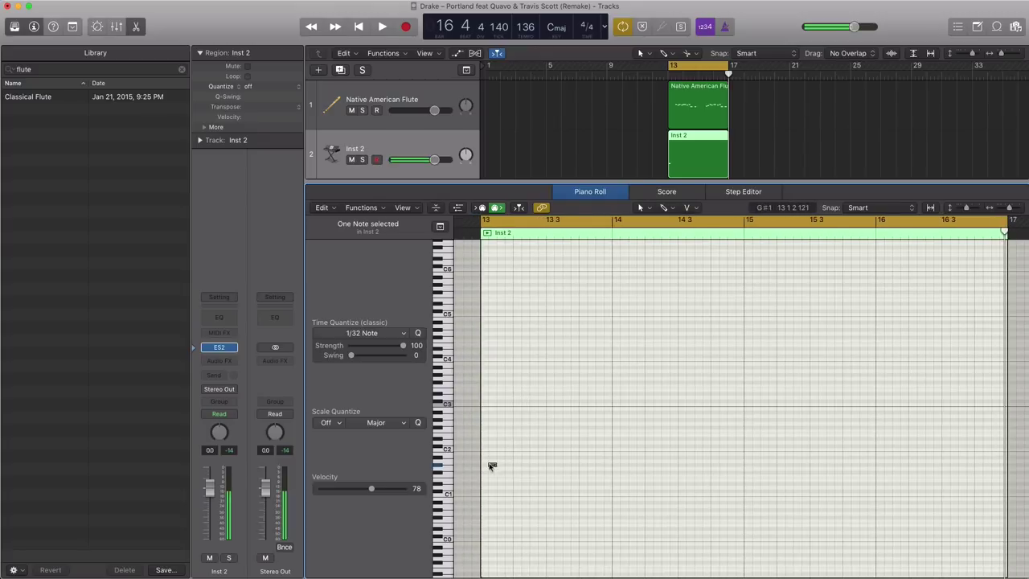
pyautogui.moveTo(492, 466); pyautogui.dragTo(490, 403)
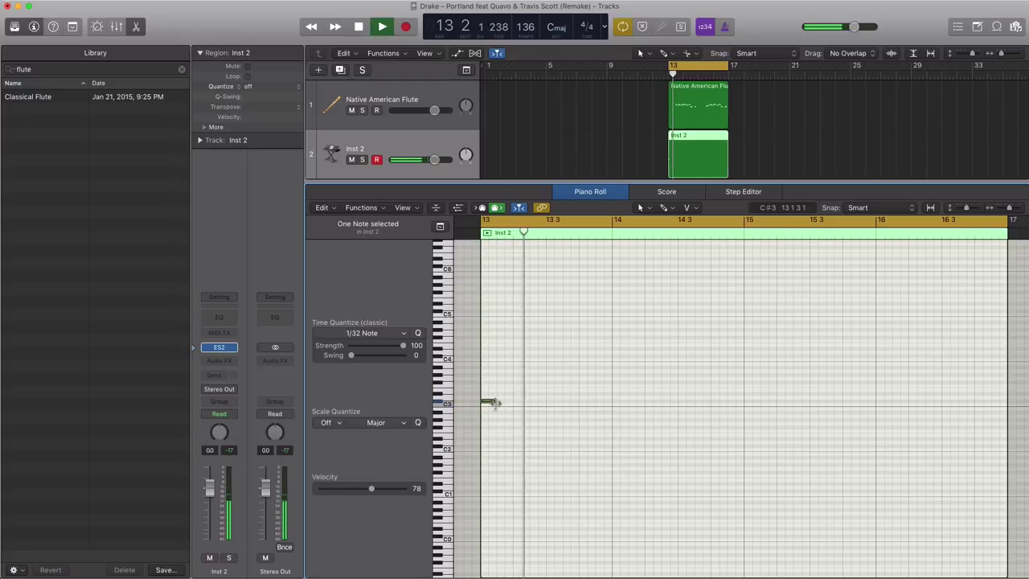
pyautogui.click(486, 406)
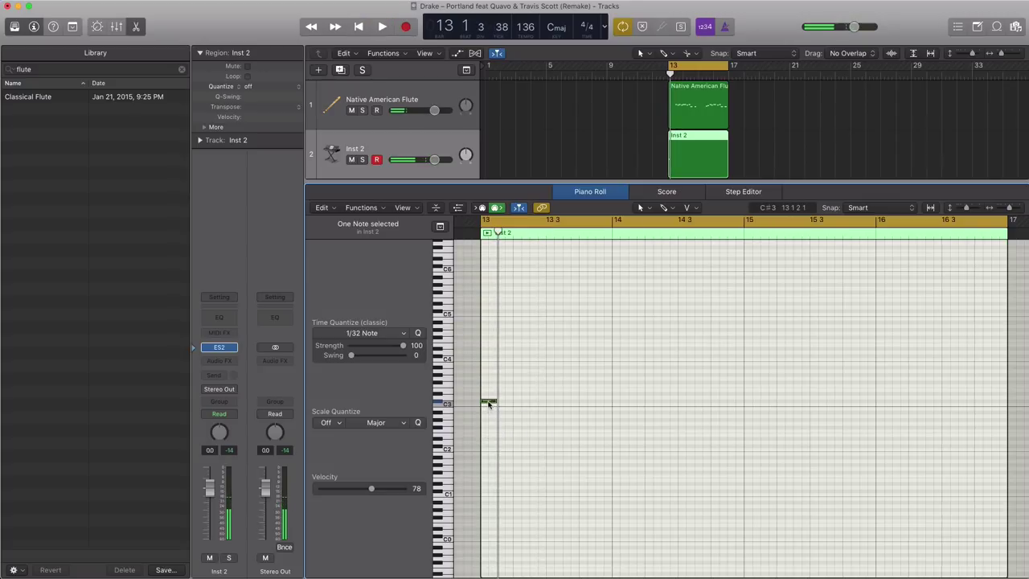
# - Stack F#3, B3 and G#4 notes above the C#3 at the start of bar 13, auditioning the chord during playback
pyautogui.moveTo(488, 388); pyautogui.dragTo(490, 366)
pyautogui.press('space')
pyautogui.click(488, 386)
pyautogui.press('space')
pyautogui.press('space')
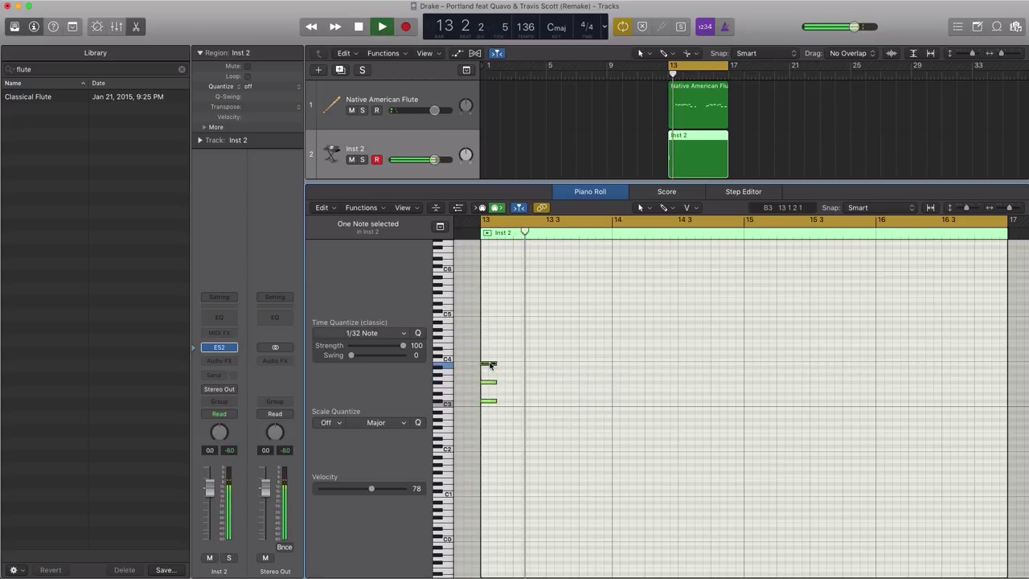
pyautogui.press('space')
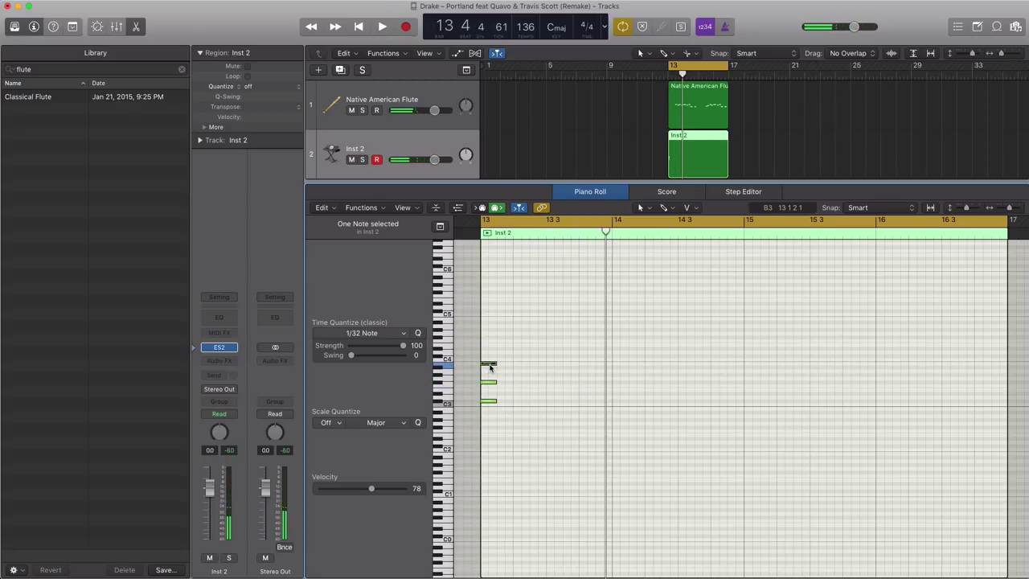
pyautogui.moveTo(490, 366); pyautogui.dragTo(492, 333)
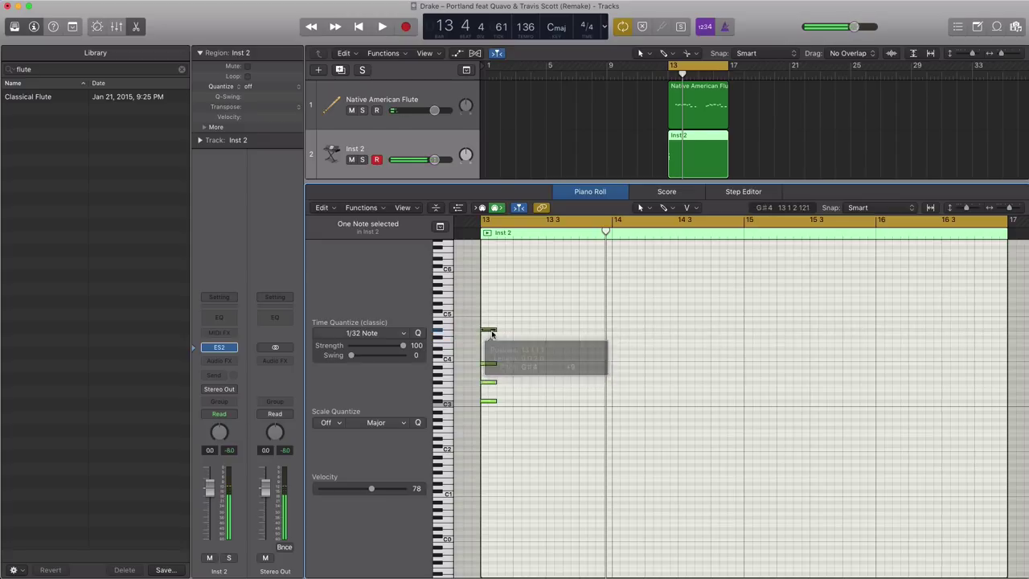
# - Add a C#5 note on top of the chord at bar 13 and audition the full chord
pyautogui.press('space')
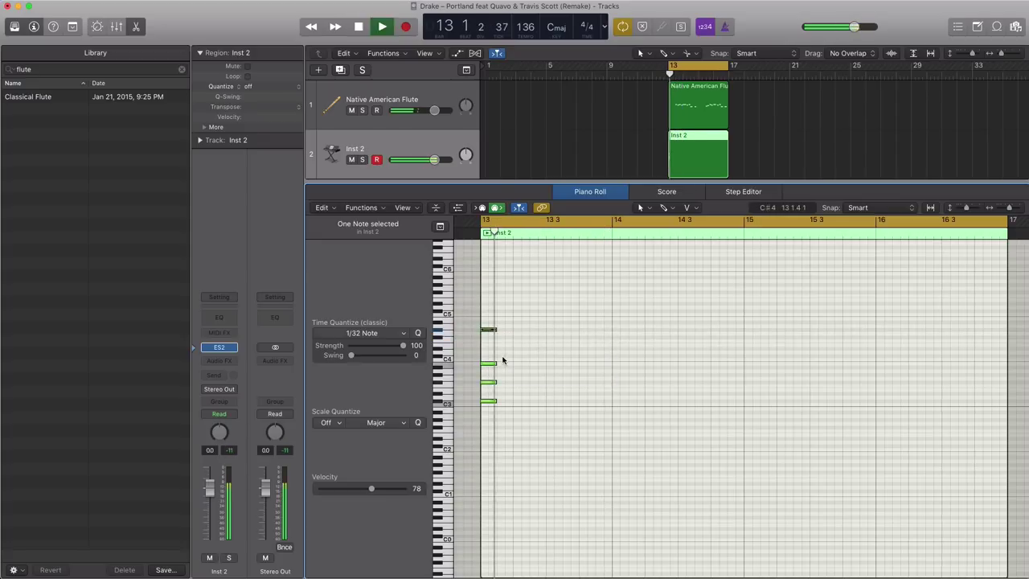
pyautogui.press('space')
pyautogui.moveTo(487, 332); pyautogui.dragTo(489, 313)
pyautogui.press('space')
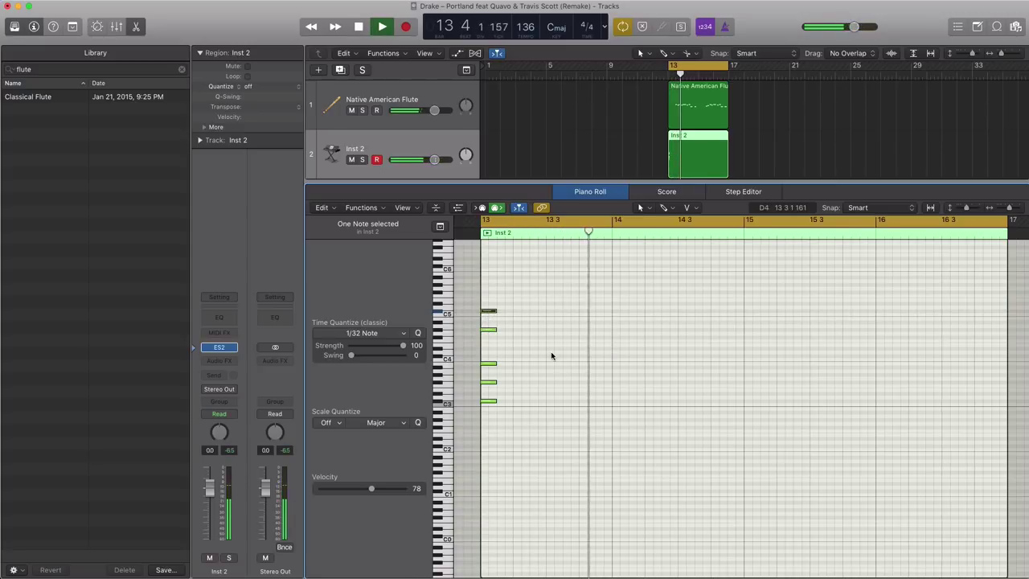
pyautogui.press('space')
pyautogui.press('space')
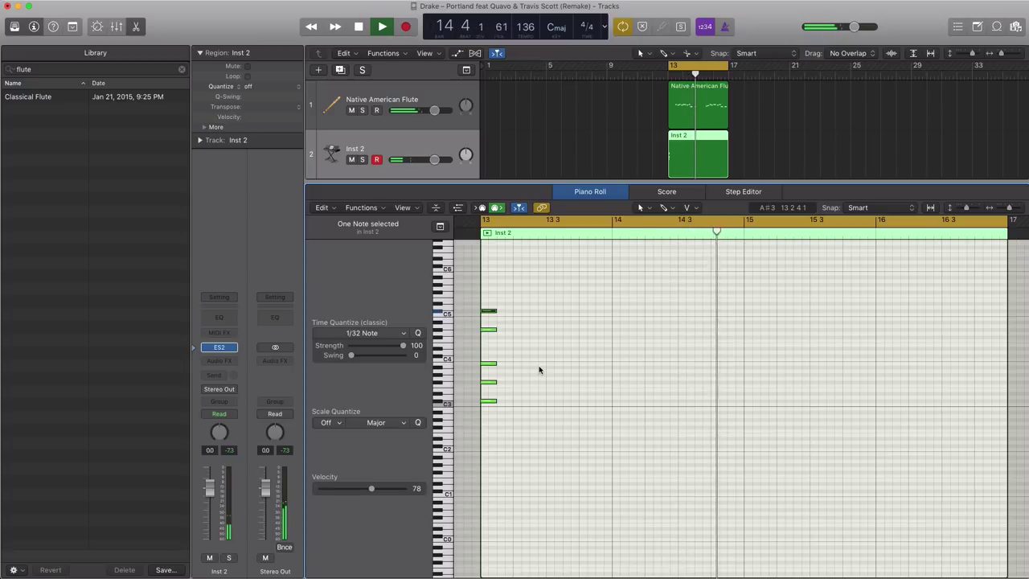
pyautogui.press('space')
pyautogui.press('space')
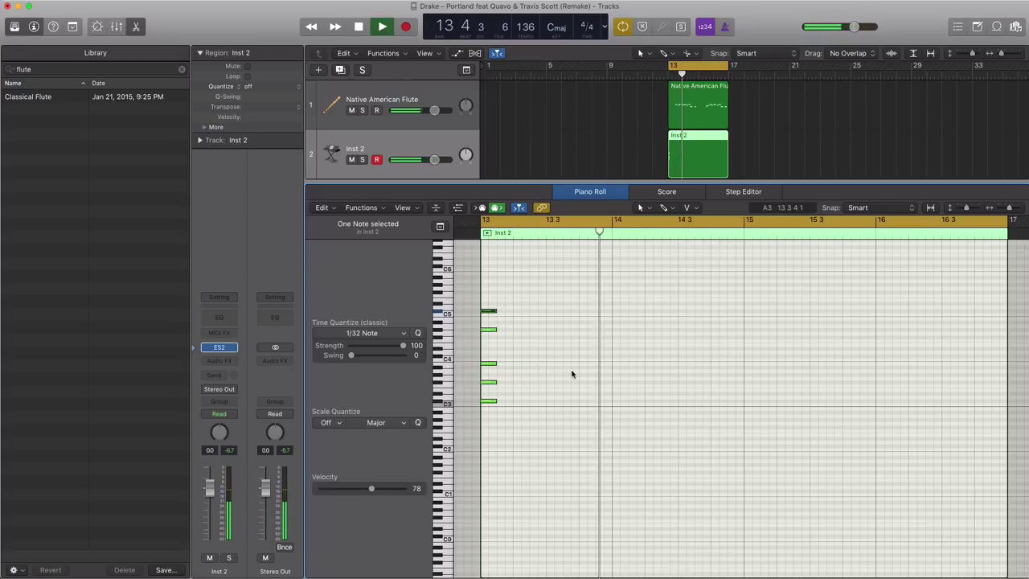
pyautogui.press('space')
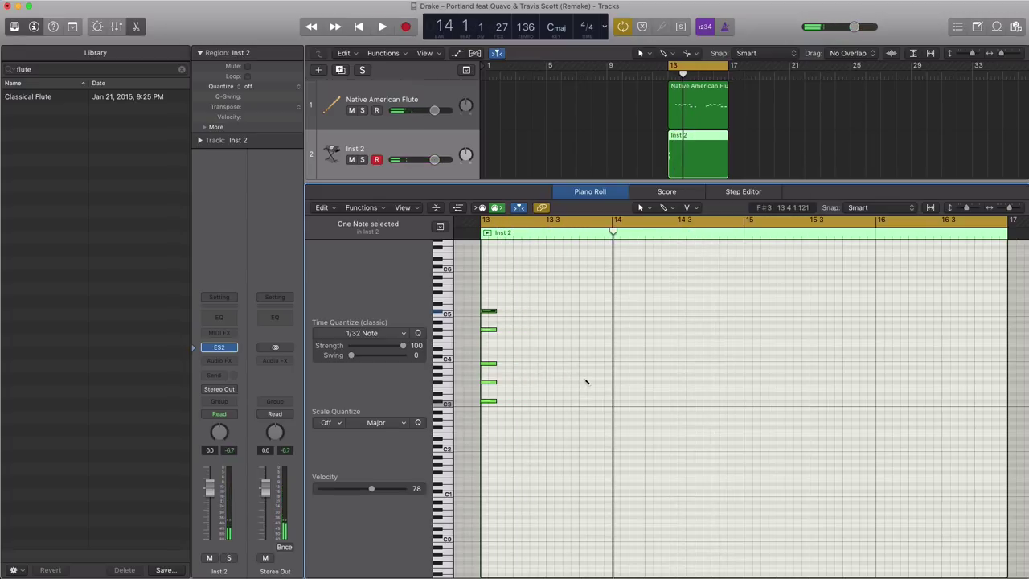
# - Build a second chord of G#3, D#4, F#4 and B4 on beat 4 of bar 13, auditioning it during playback
pyautogui.press('space')
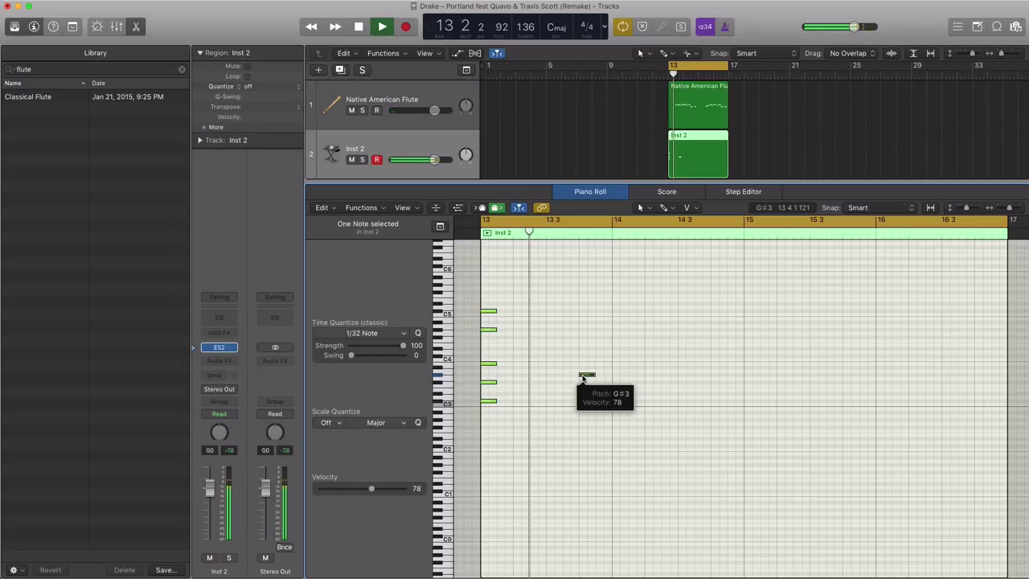
pyautogui.press('space')
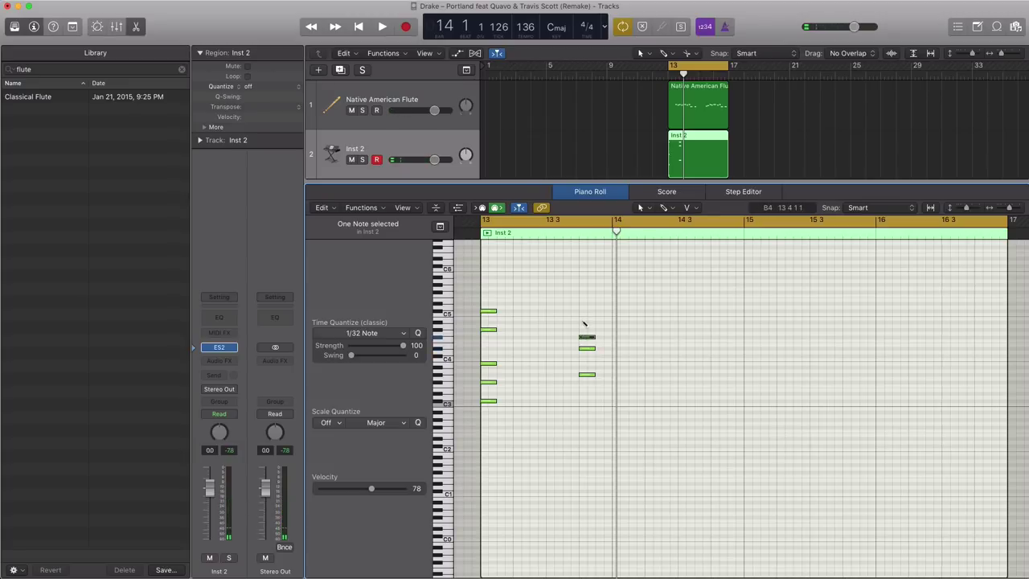
pyautogui.press('space')
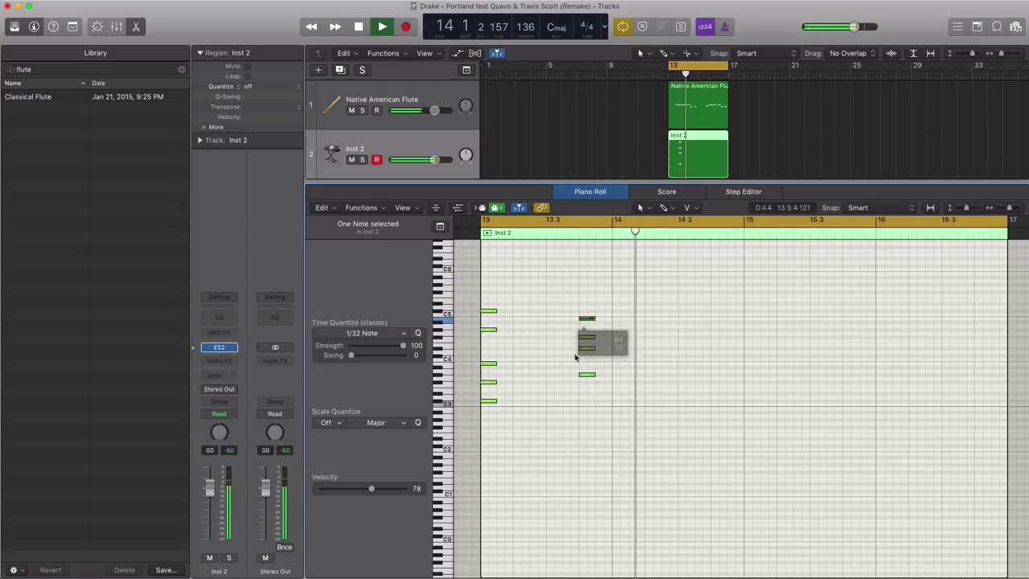
pyautogui.press('space')
pyautogui.press('space')
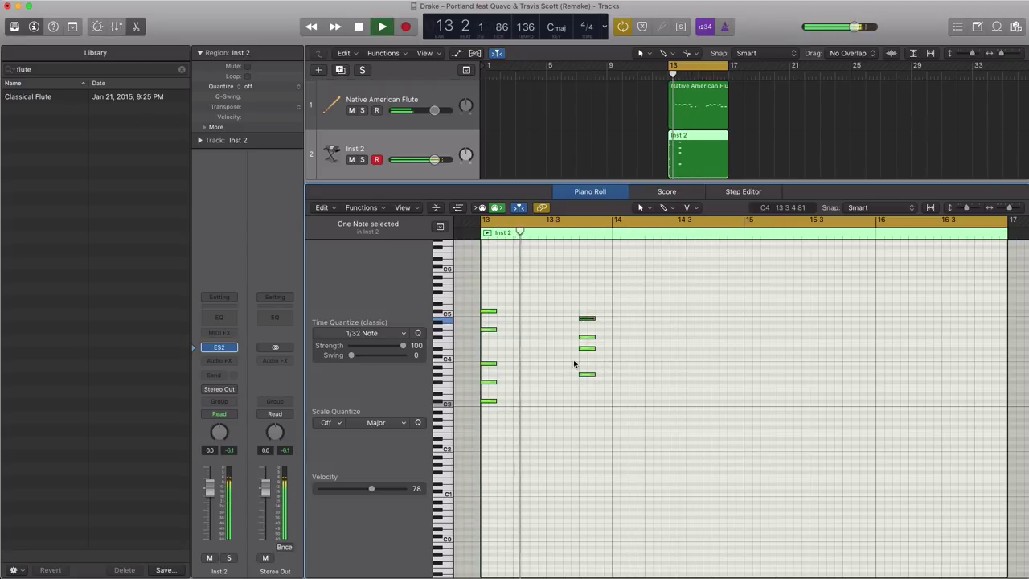
pyautogui.press('space')
# - Copy both chords two bars ahead so the pattern repeats from bar 15, and play the result
pyautogui.moveTo(615, 437); pyautogui.dragTo(481, 304)
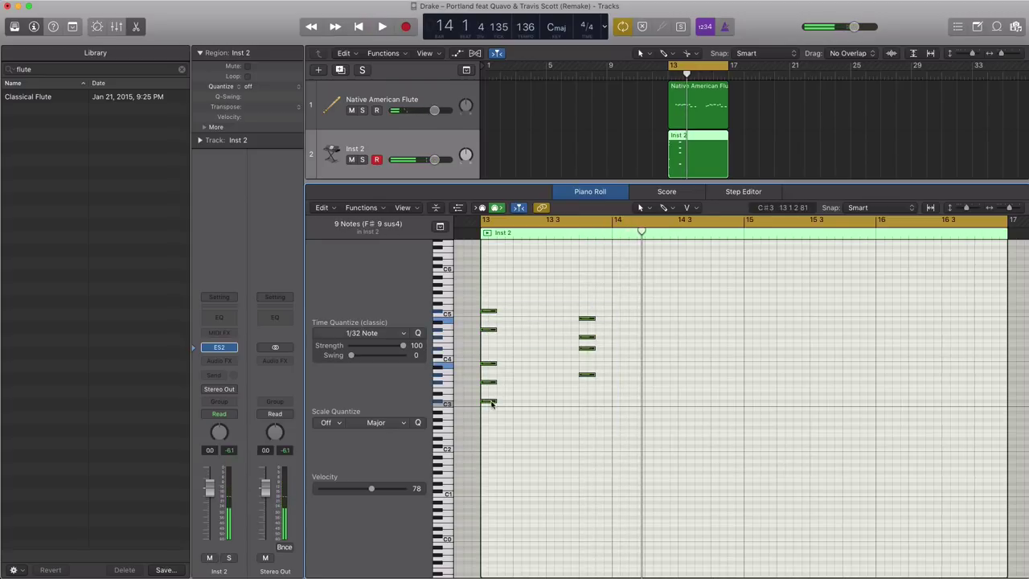
pyautogui.moveTo(492, 404); pyautogui.dragTo(756, 404)
pyautogui.press('space')
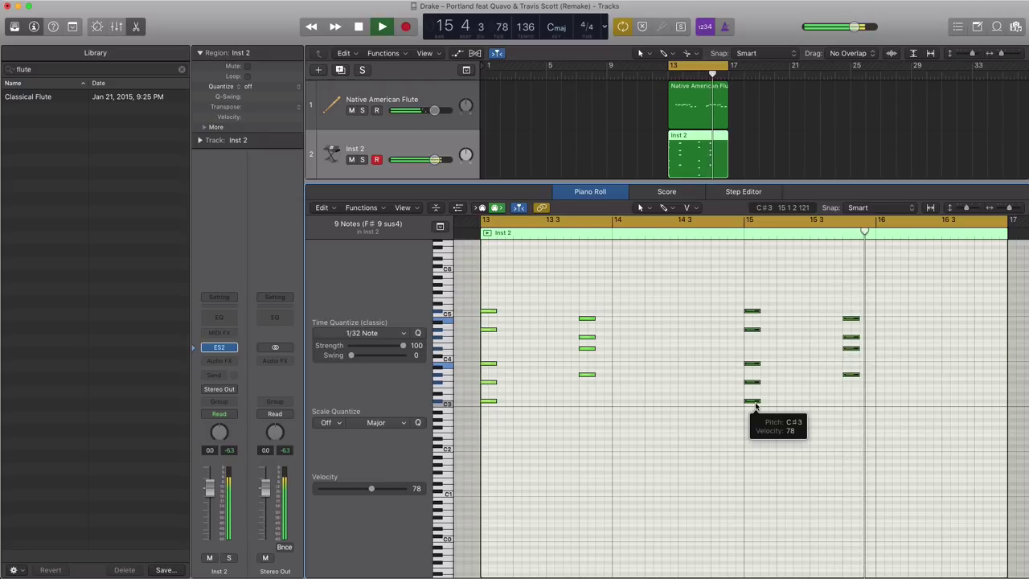
# - Reopen the ES2 synth and set oscillators 1 and 2 to sine waves and oscillator 3 to noise
pyautogui.click(234, 348)
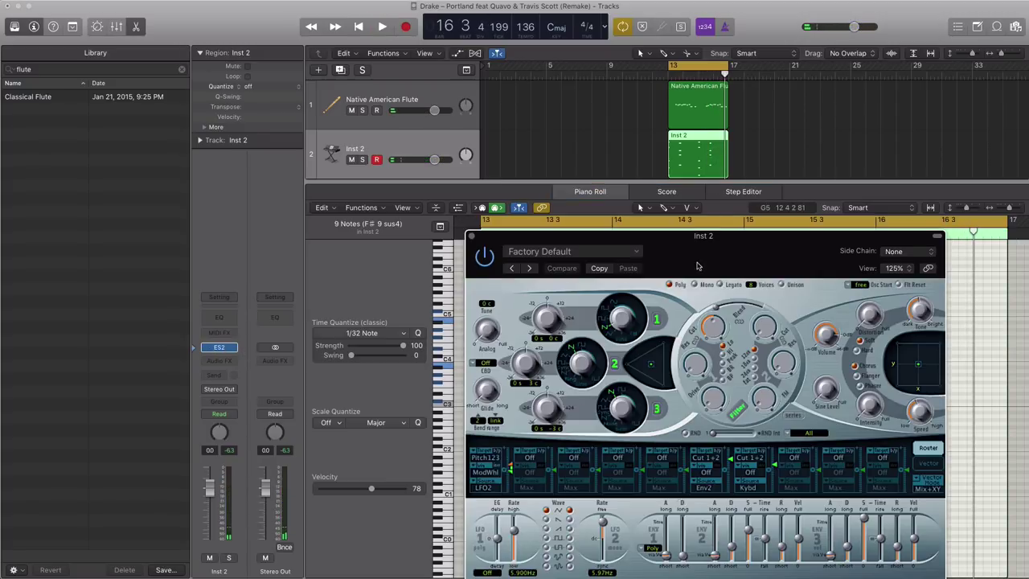
pyautogui.moveTo(697, 267); pyautogui.dragTo(509, 109)
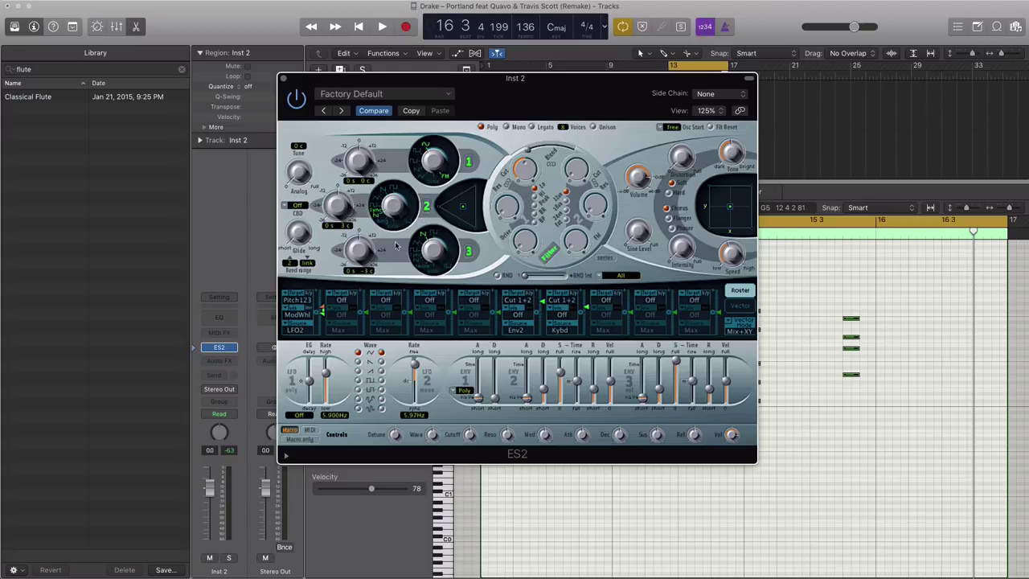
pyautogui.click(435, 272)
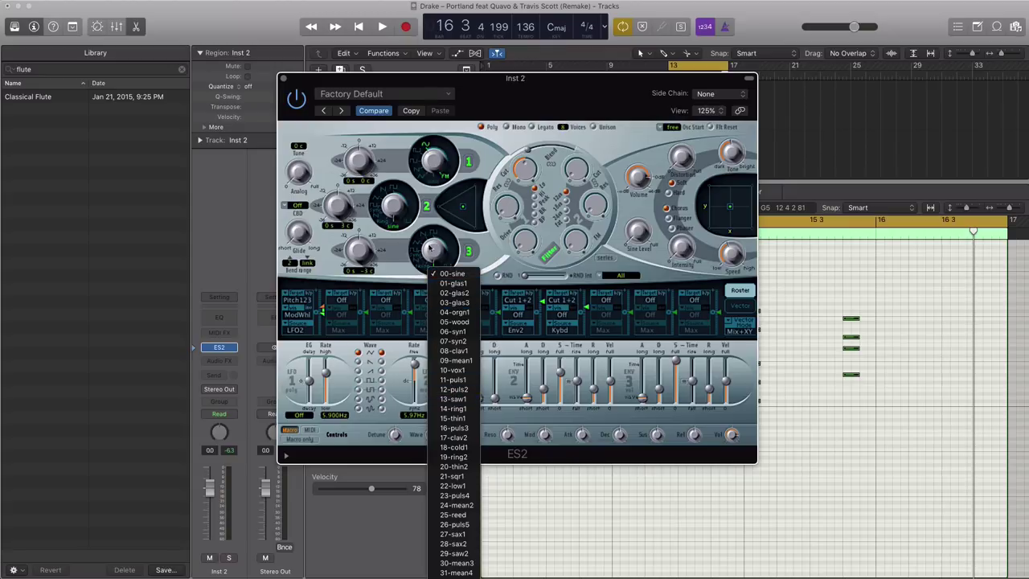
pyautogui.click(424, 257)
# - Shift the ES2 oscillator mix toward oscillator 1 while auditioning the chords
pyautogui.press('space')
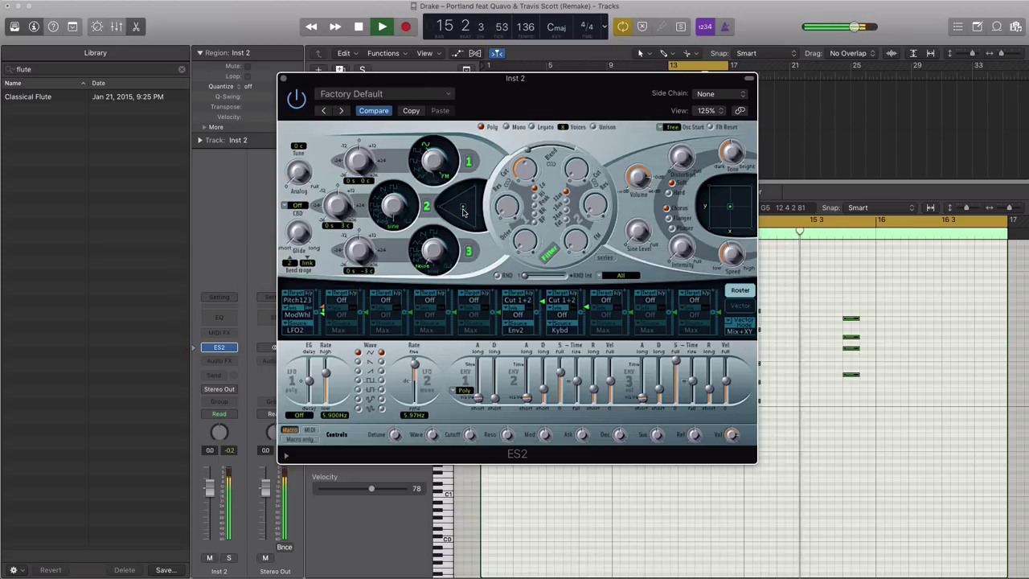
pyautogui.press('space')
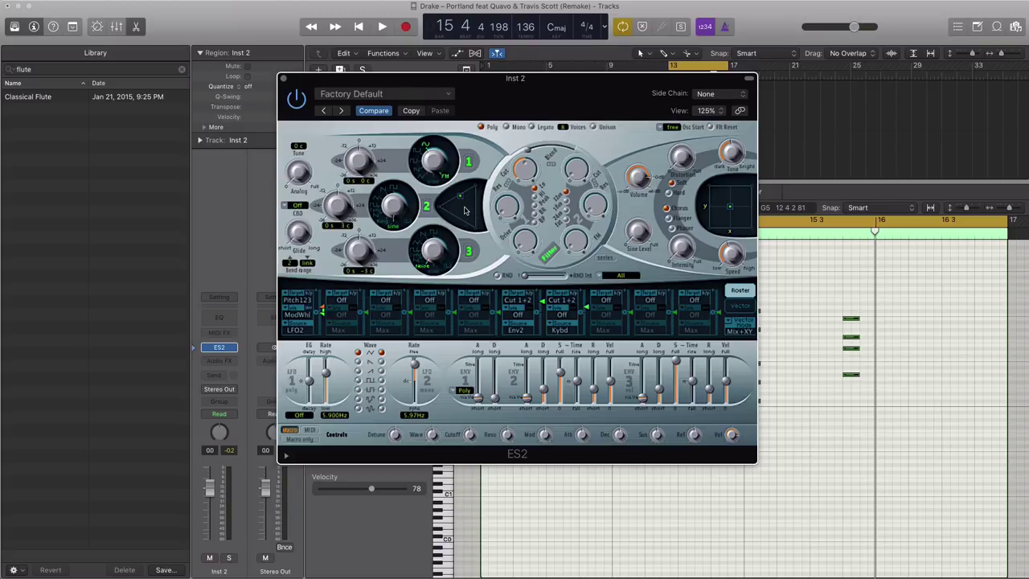
pyautogui.press('space')
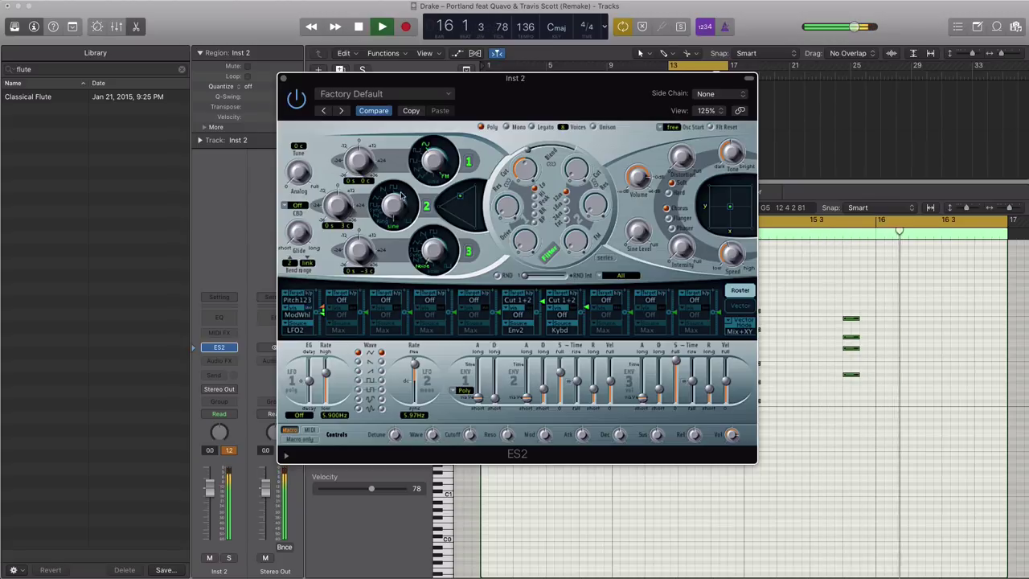
# - Try an ES2 Analog amount of 0.209 and return it to its original setting while auditioning
pyautogui.press('space')
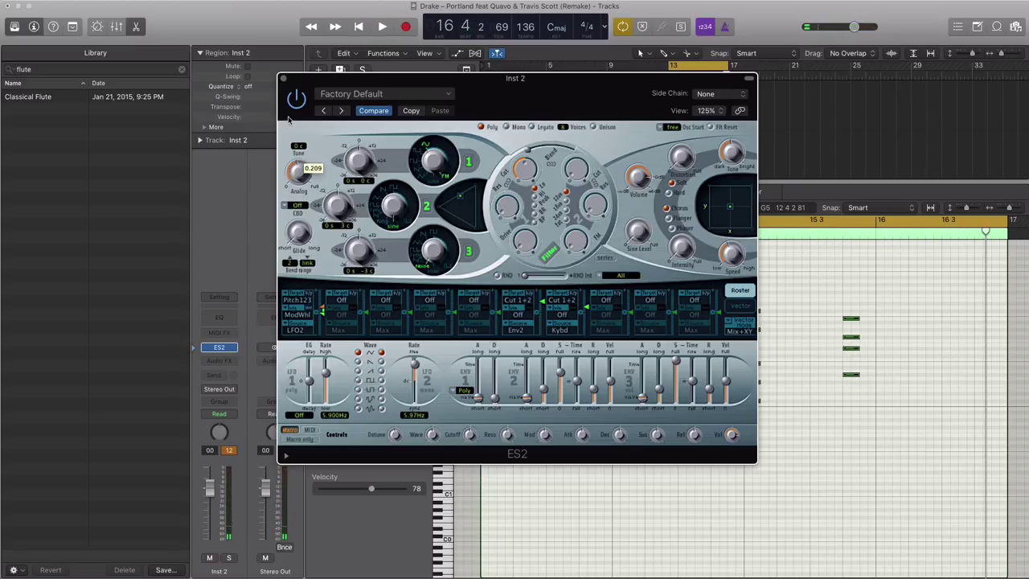
pyautogui.press('space')
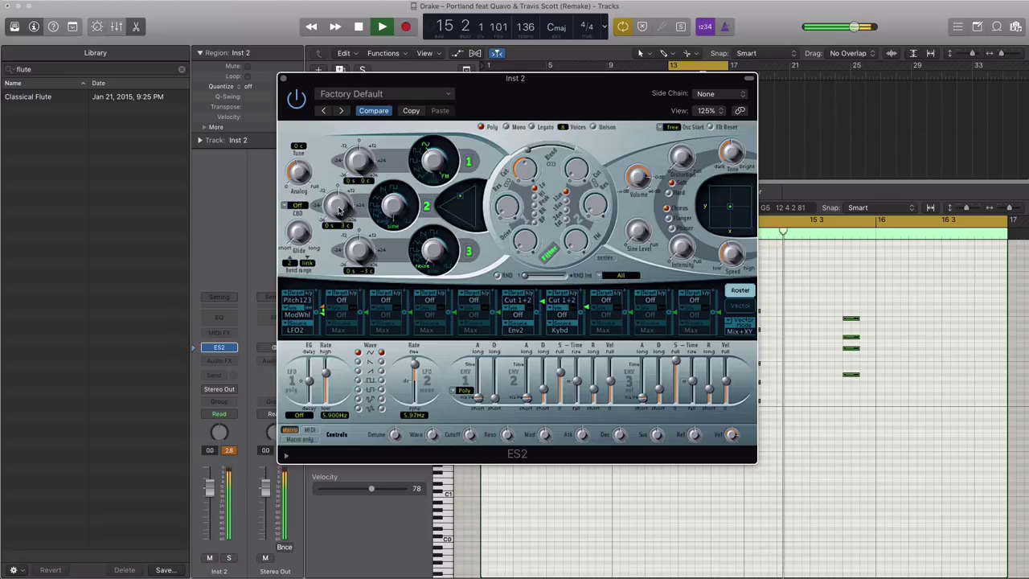
pyautogui.press('space')
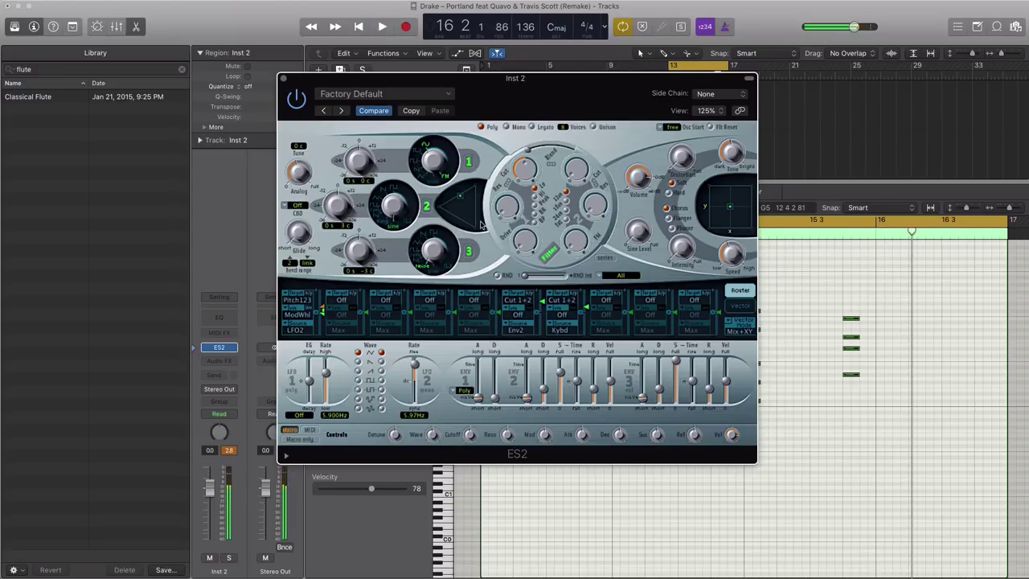
# - Lower the cutoff of ES2's first filter while the chords play
pyautogui.press('space')
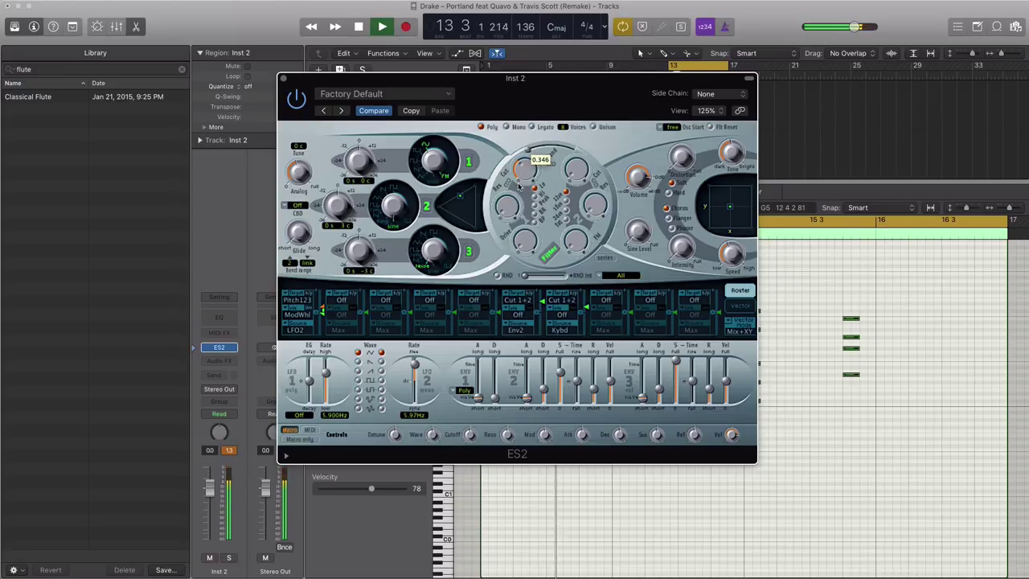
pyautogui.moveTo(516, 198); pyautogui.dragTo(513, 204)
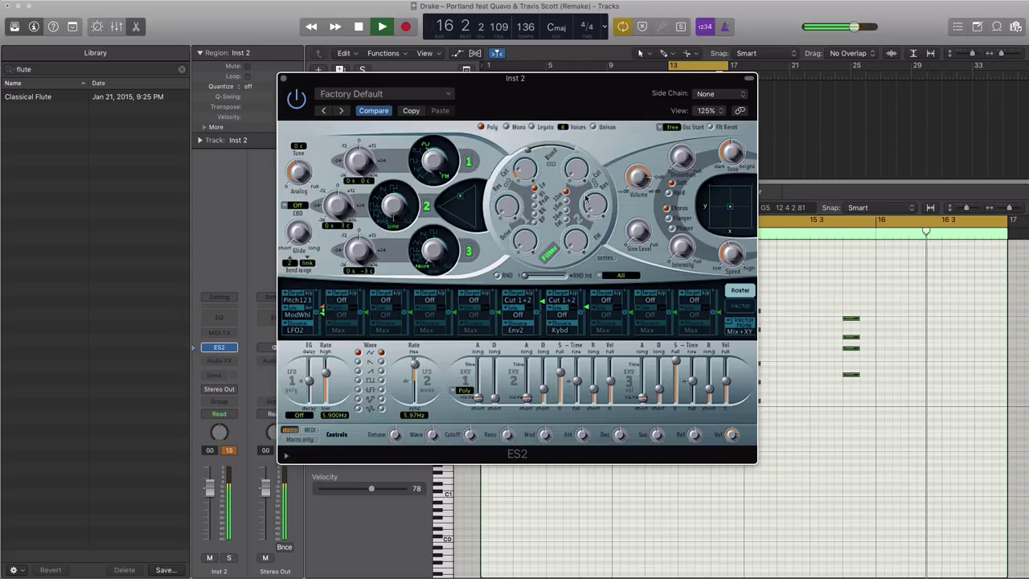
pyautogui.press('space')
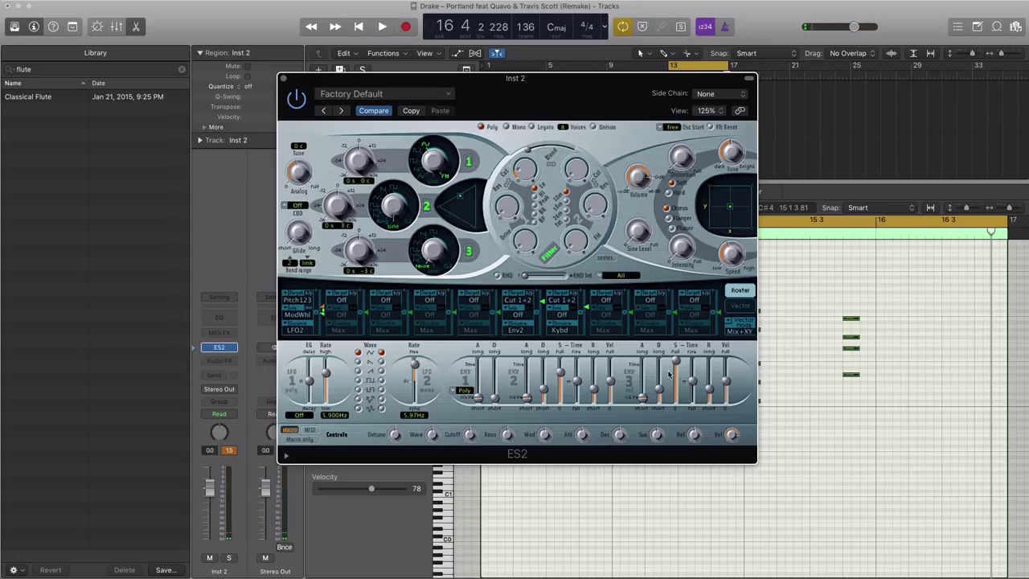
# - Shape ES2's envelope 3 with a slower attack, longer decay, zero sustain and slightly longer release, auditioning the chords
pyautogui.press('space')
pyautogui.press('space')
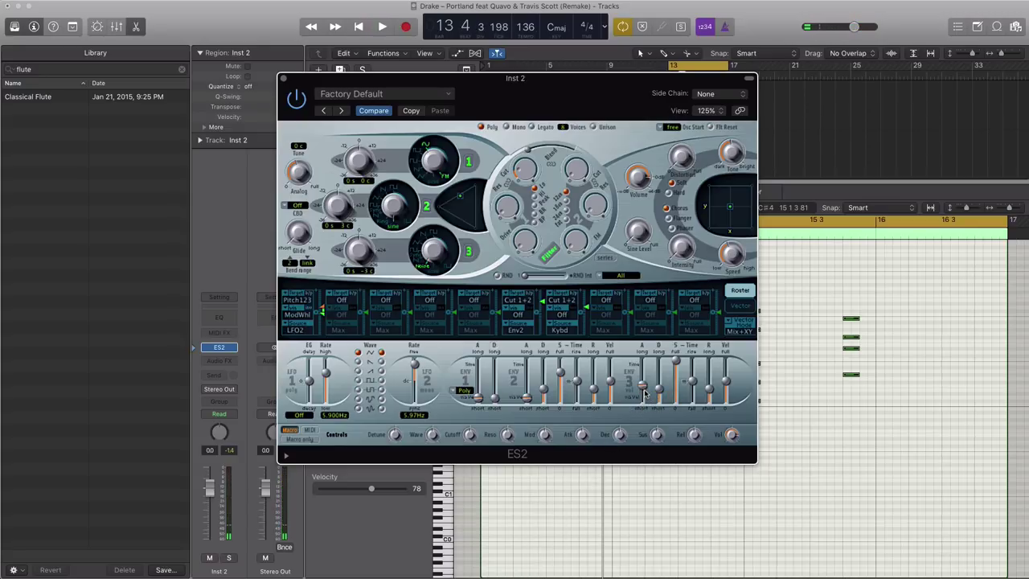
pyautogui.press('space')
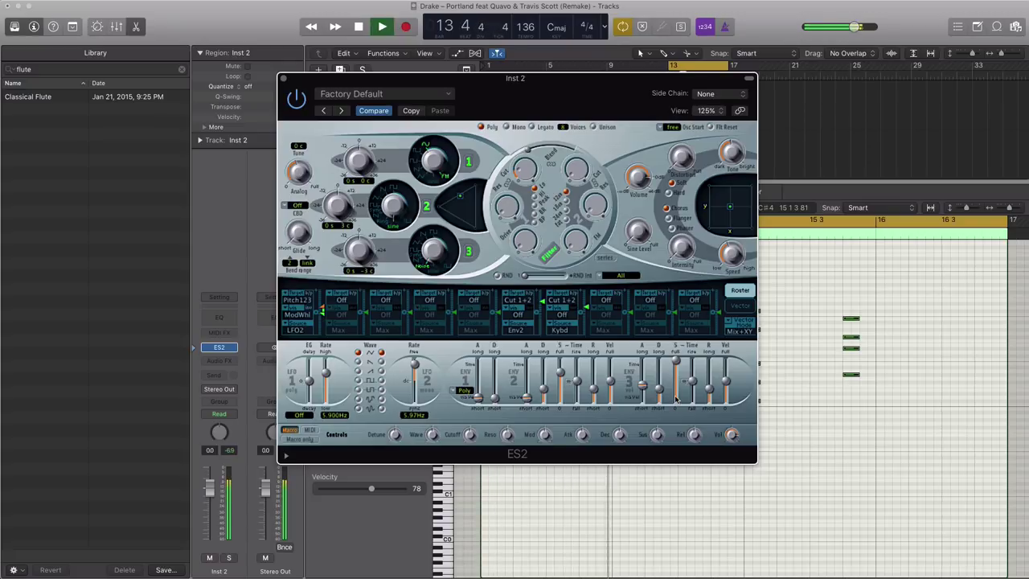
pyautogui.moveTo(659, 390)
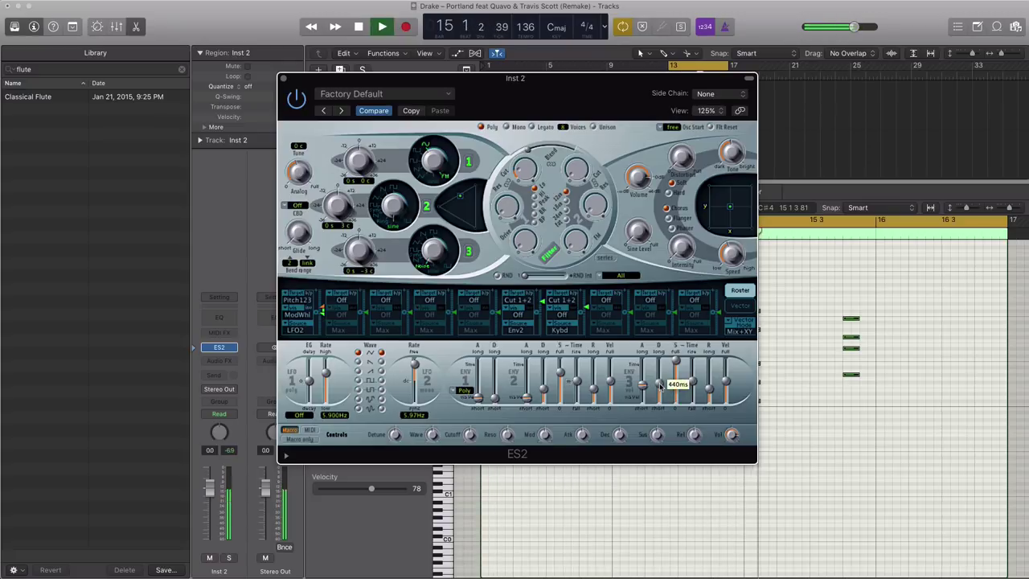
pyautogui.moveTo(659, 388); pyautogui.dragTo(675, 465)
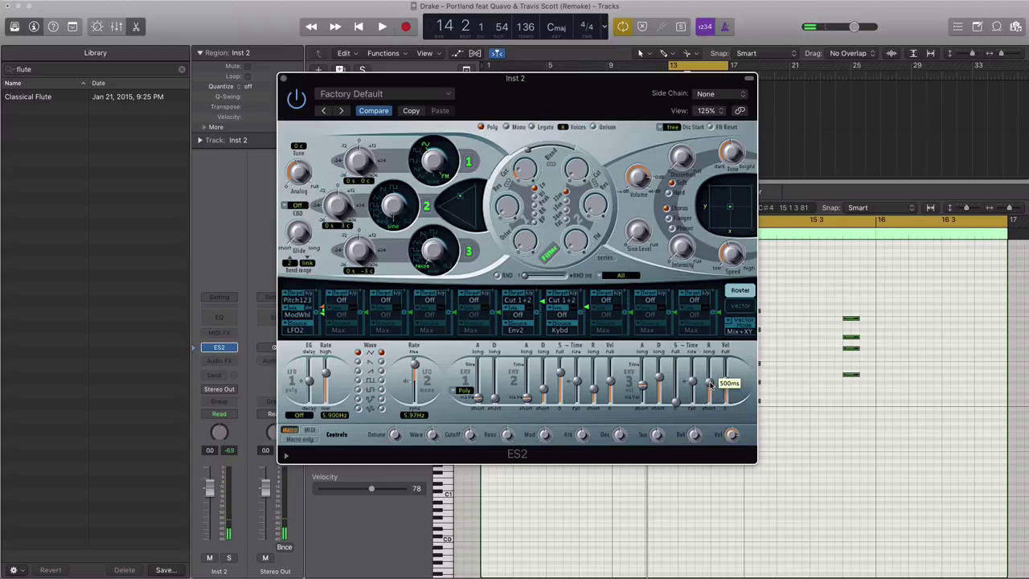
pyautogui.press('space')
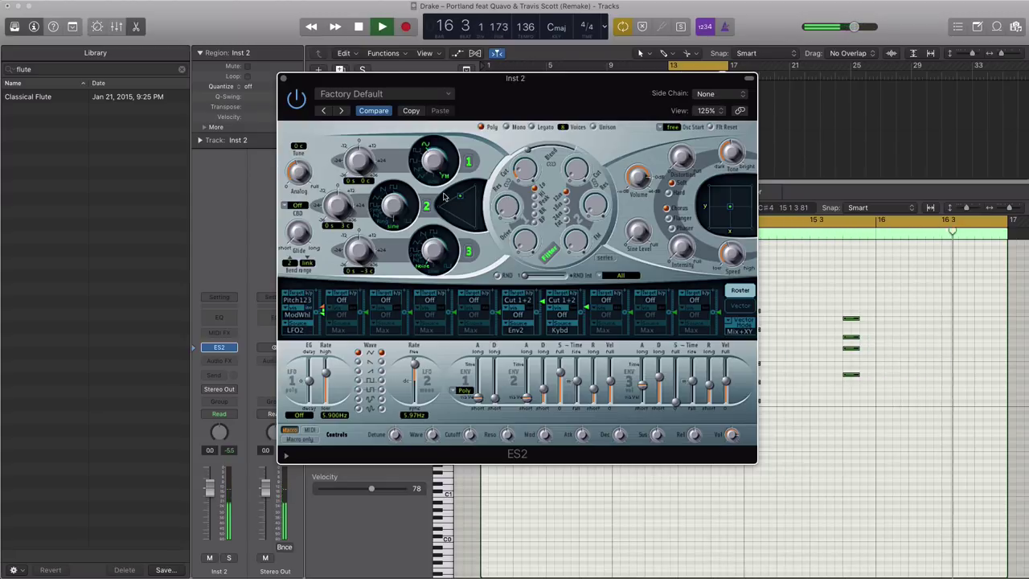
pyautogui.press('space')
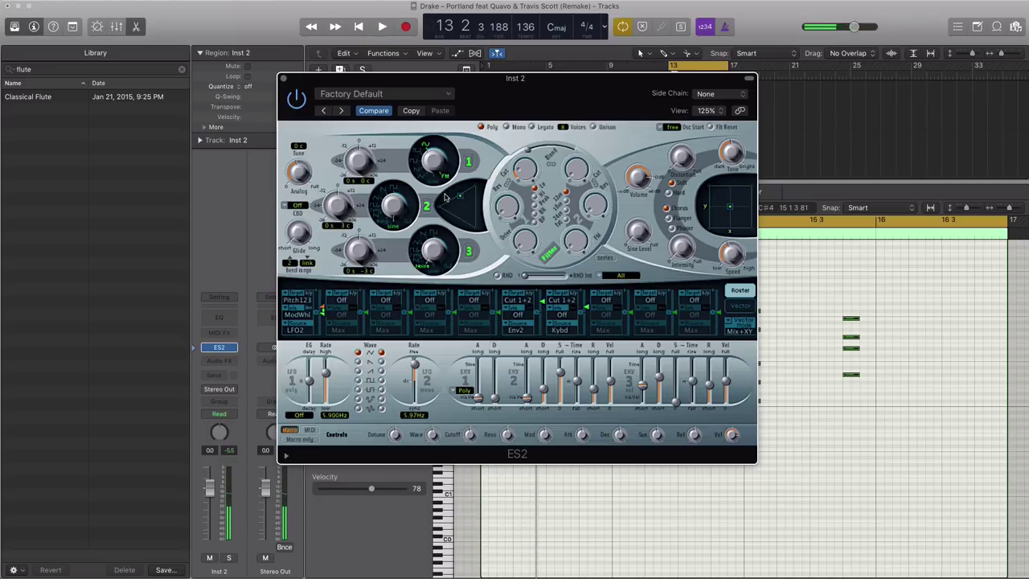
# - Fine-tune the first filter's cutoff around 0.180 during playback and close the ES2 window
pyautogui.press('space')
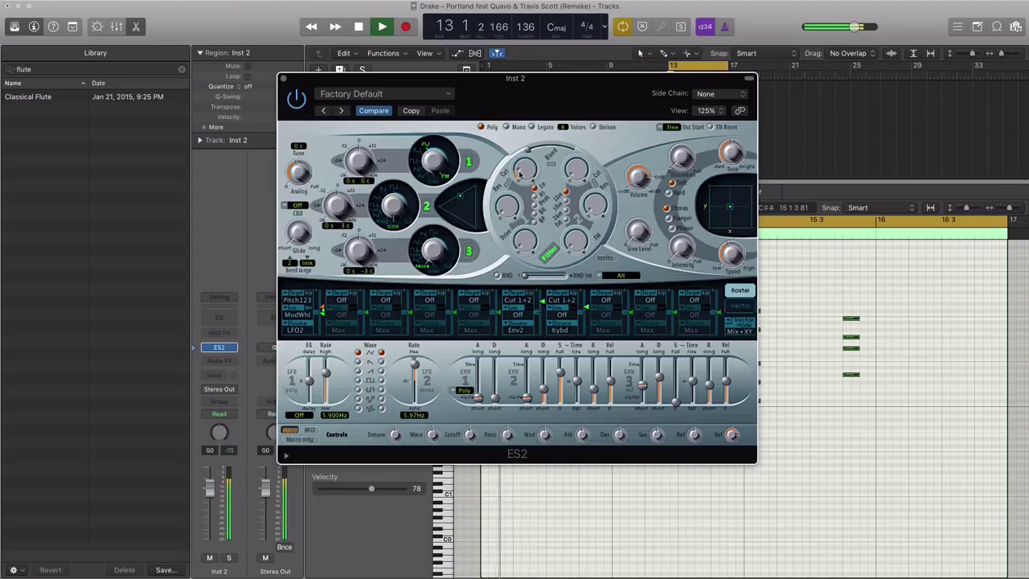
pyautogui.moveTo(520, 172)
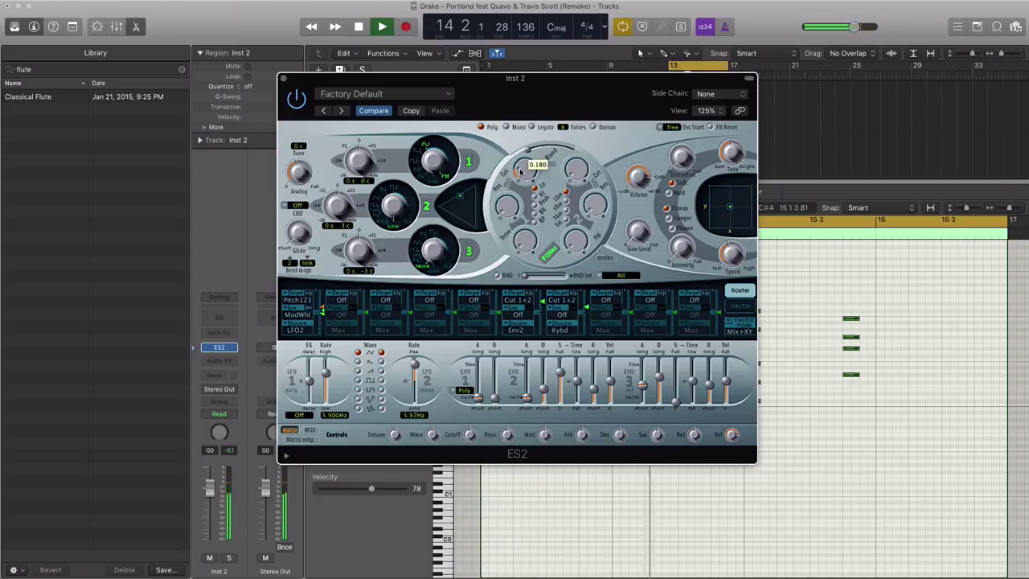
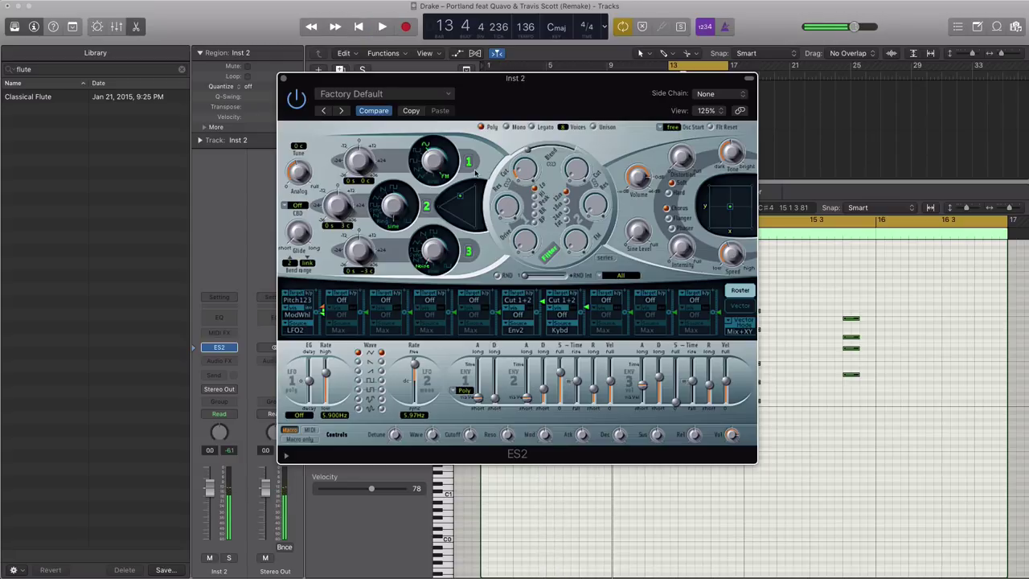
pyautogui.click(284, 78)
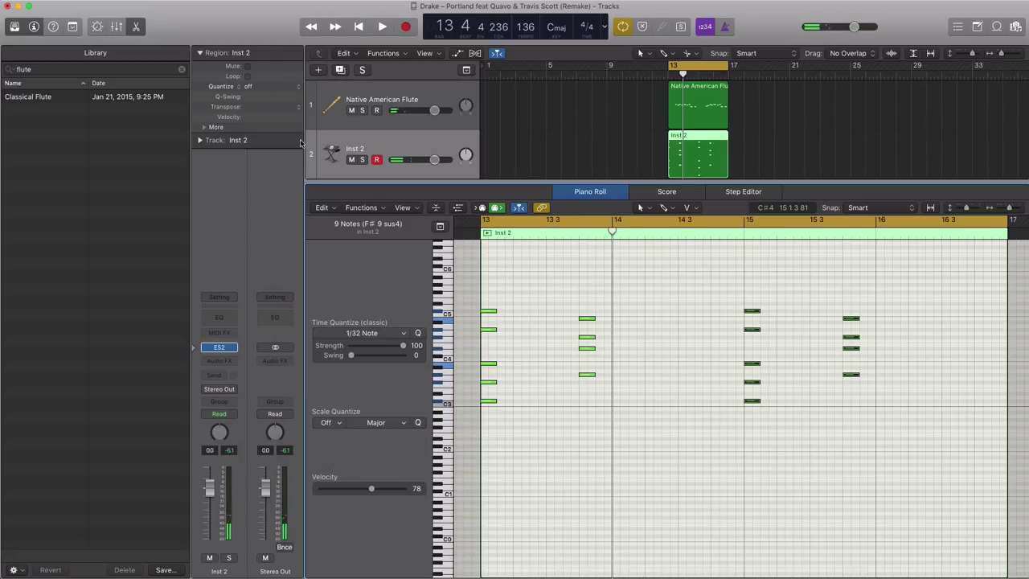
# - Insert a stereo Space Designer reverb on the Inst 2 track and load the 04.4s Big Plate preset
pyautogui.click(222, 363)
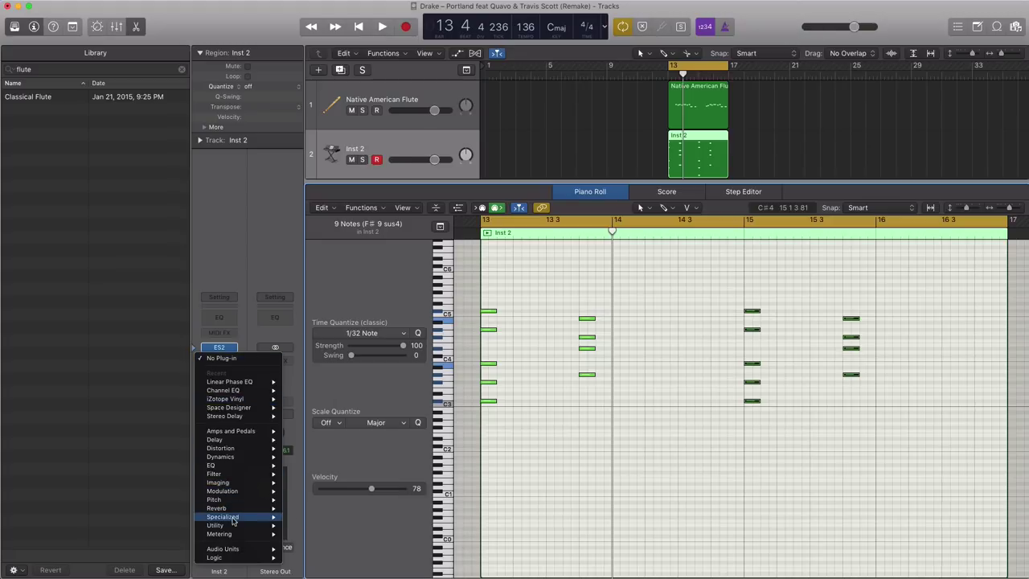
pyautogui.moveTo(237, 508)
pyautogui.moveTo(312, 536)
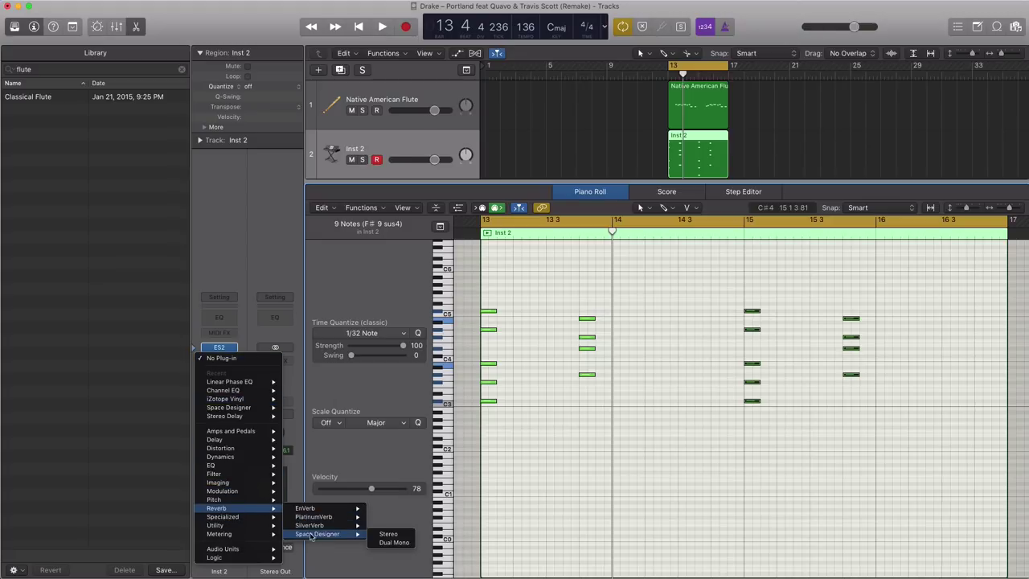
pyautogui.click(387, 536)
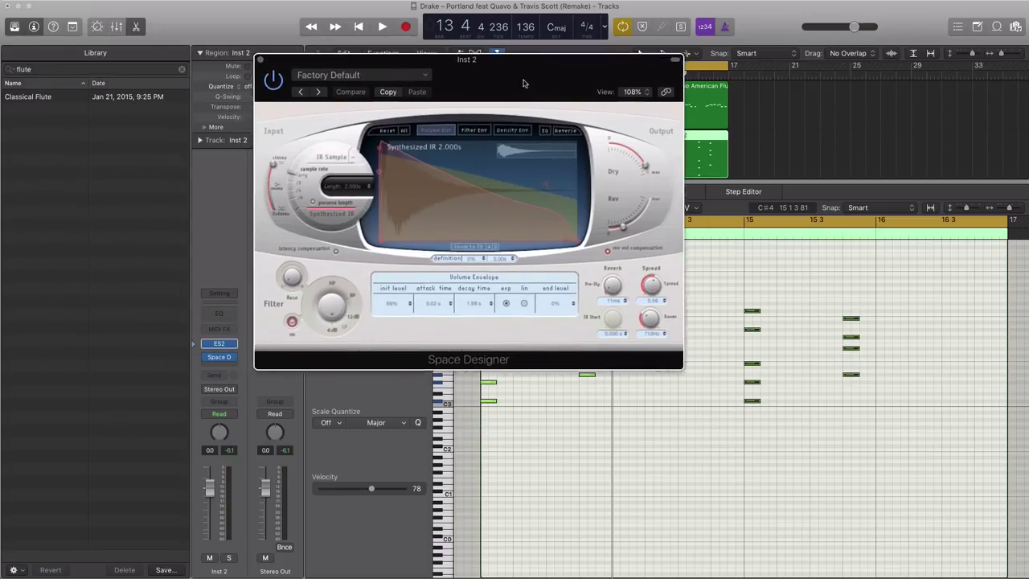
pyautogui.moveTo(523, 84); pyautogui.dragTo(586, 94)
pyautogui.click(454, 87)
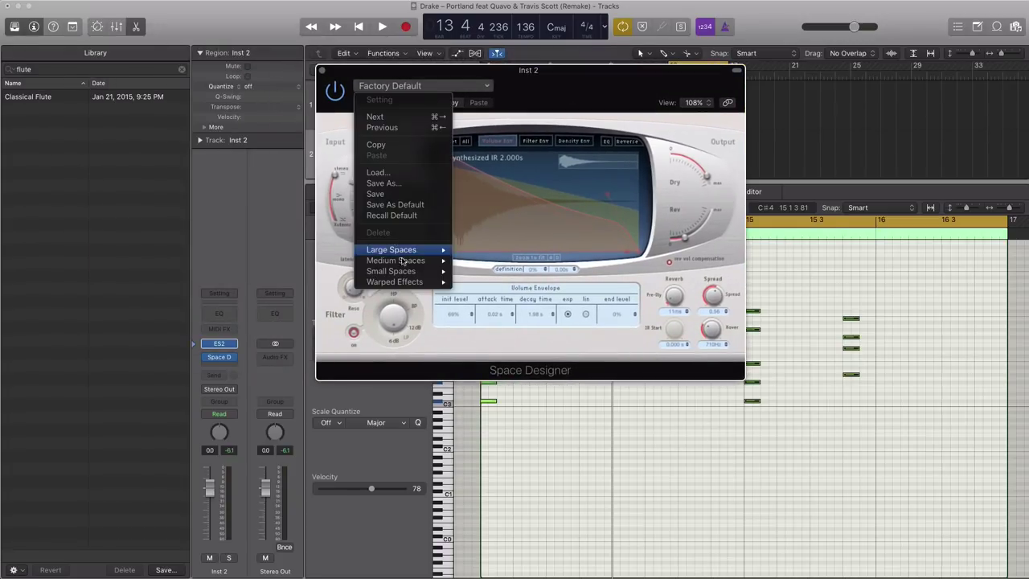
pyautogui.moveTo(401, 250)
pyautogui.moveTo(518, 276)
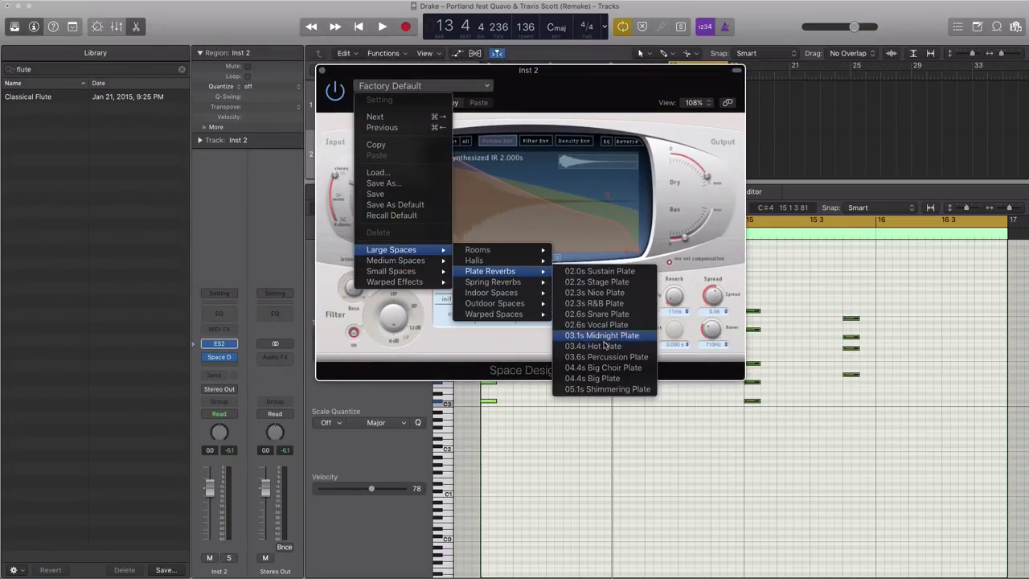
pyautogui.click(597, 378)
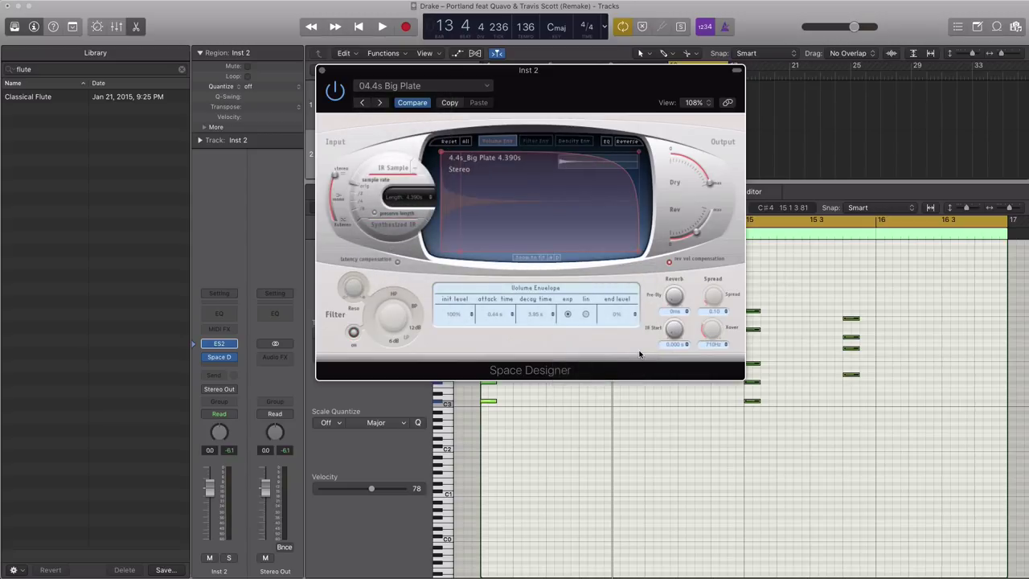
# - Slightly lower Space Designer's reverb output and raise its dry output while auditioning, and close the plug-in window
pyautogui.press('space')
pyautogui.moveTo(697, 235); pyautogui.dragTo(689, 238)
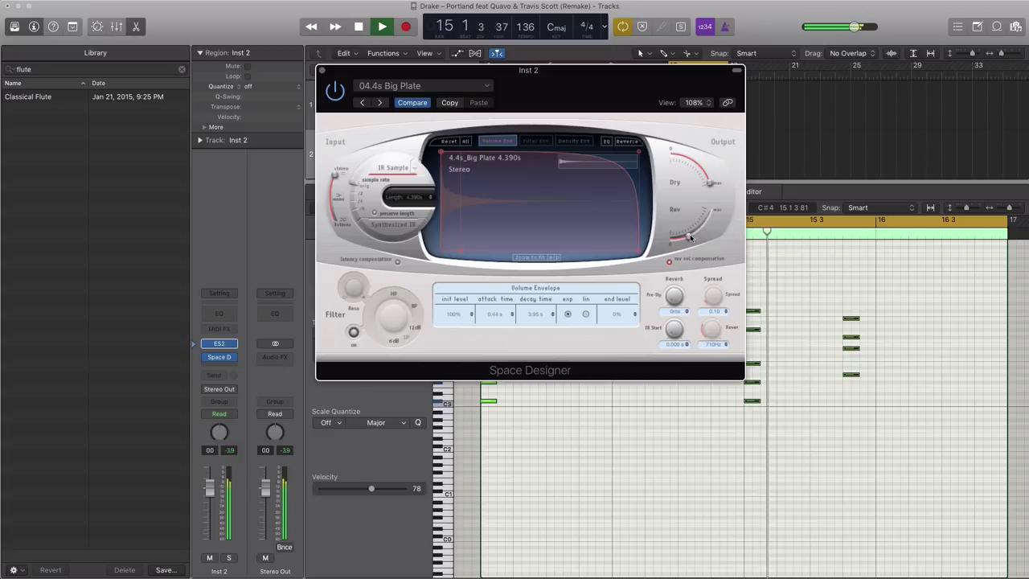
pyautogui.press('space')
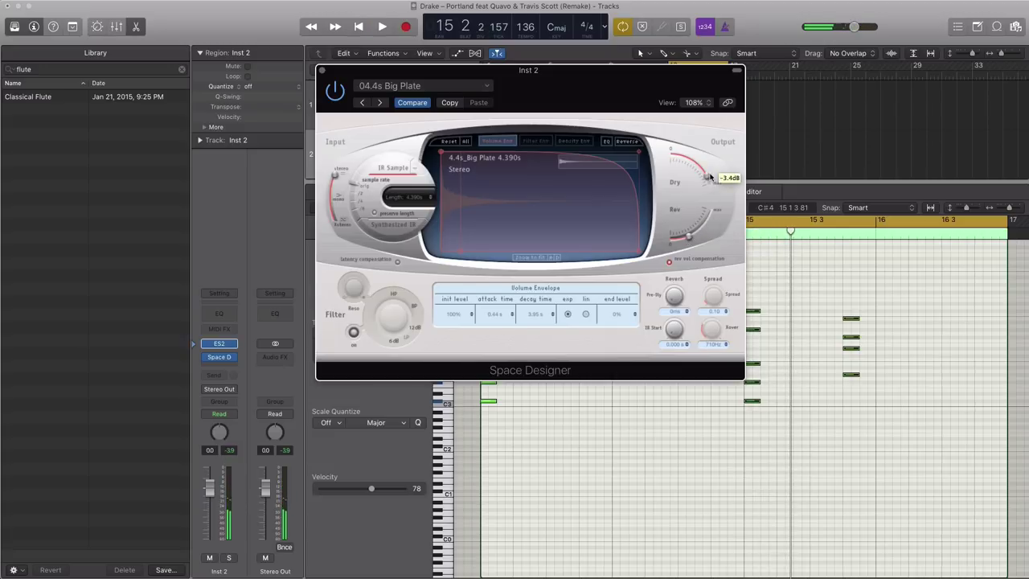
pyautogui.press('space')
pyautogui.moveTo(696, 234); pyautogui.dragTo(695, 237)
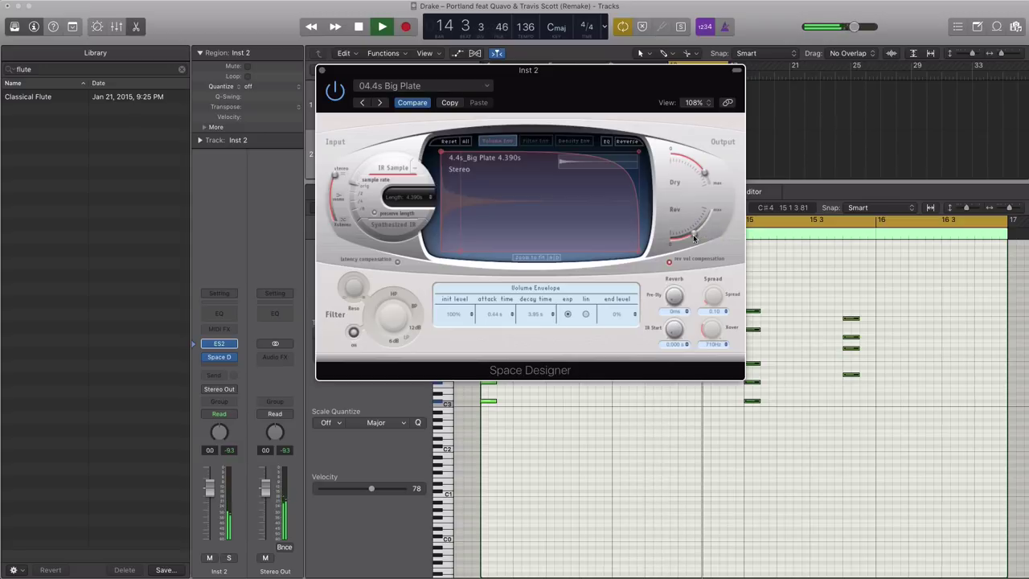
pyautogui.click(321, 71)
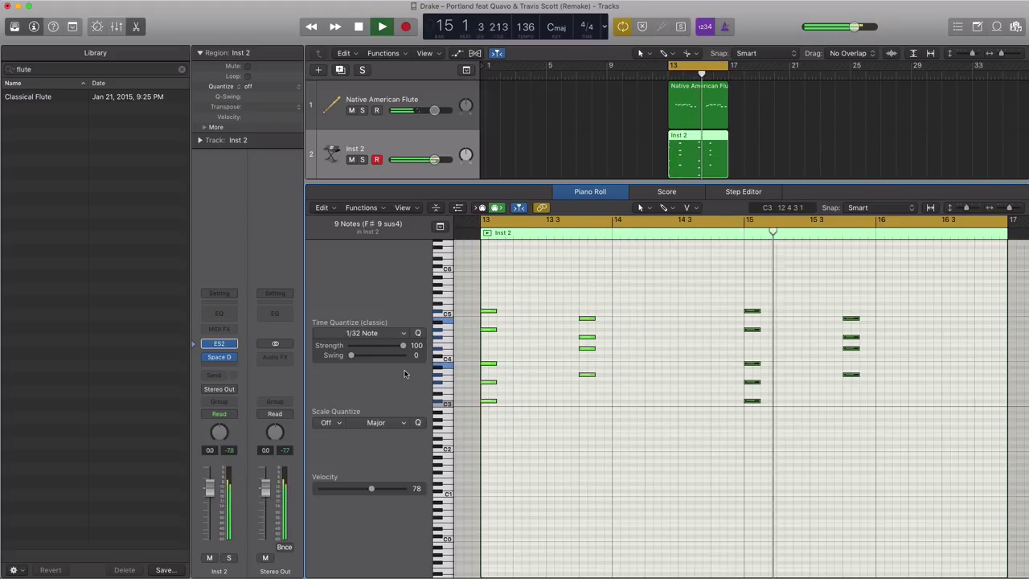
# - Set the velocity of all chord notes in the Inst 2 region to 59 and audition them
pyautogui.press('space')
pyautogui.moveTo(898, 424); pyautogui.dragTo(481, 287)
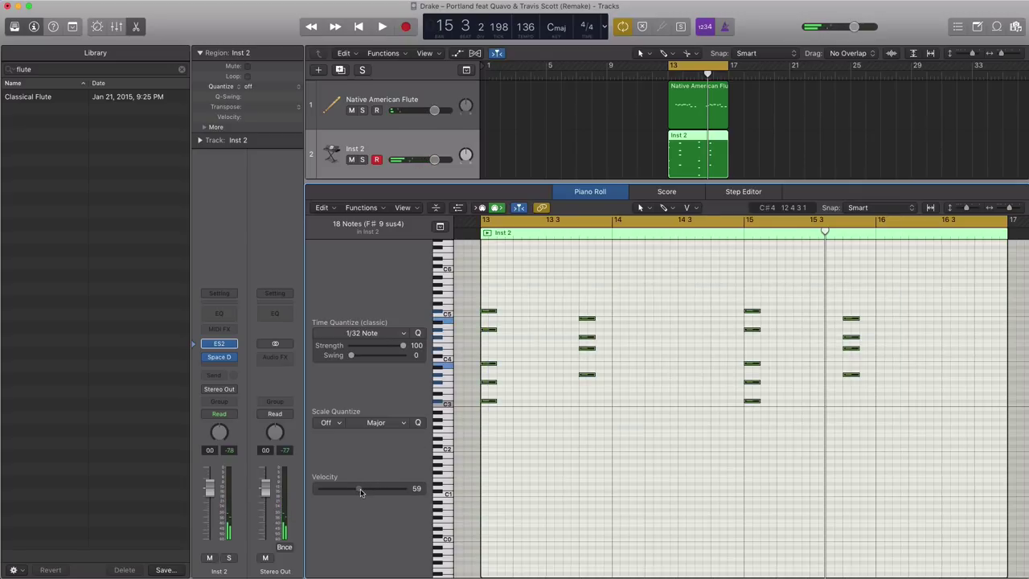
pyautogui.press('space')
pyautogui.click(519, 470)
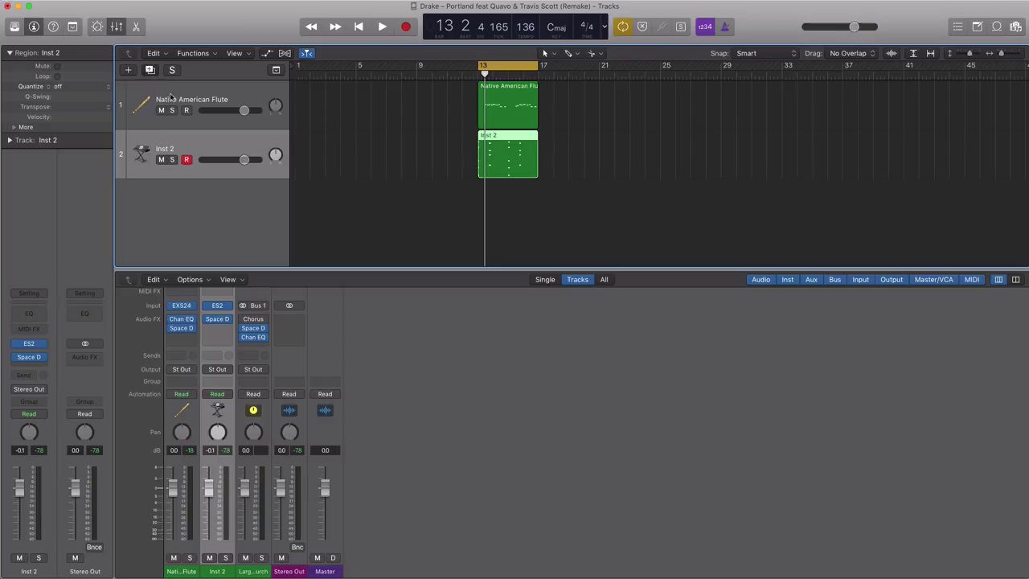
# - Duplicate the Inst 2 track with its plug-ins and copy its bar 13 chord region onto the new Inst 3 track
pyautogui.press('super+d')
pyautogui.moveTo(500, 175); pyautogui.dragTo(503, 153)
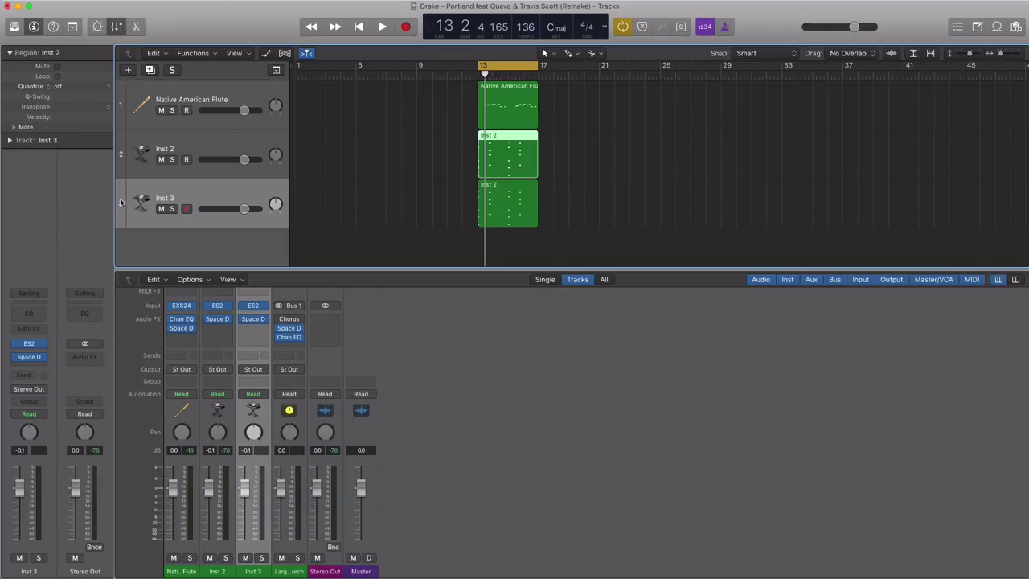
pyautogui.click(30, 348)
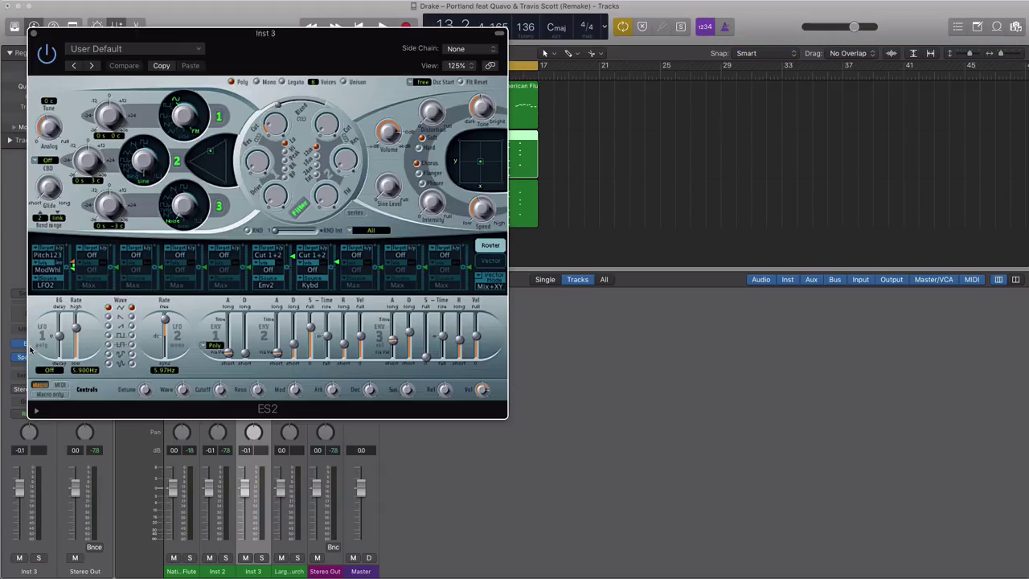
pyautogui.click(35, 37)
# - Solo the Inst 3 track and delete all notes inside its copied region
pyautogui.doubleClick(508, 205)
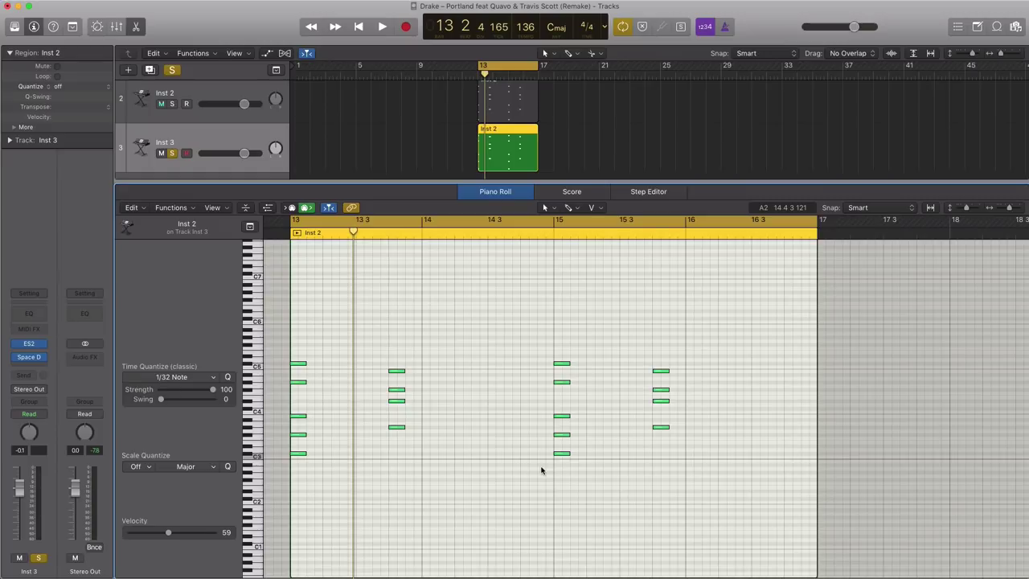
pyautogui.scroll(2, 495, 264)
pyautogui.moveTo(723, 495); pyautogui.dragTo(301, 352)
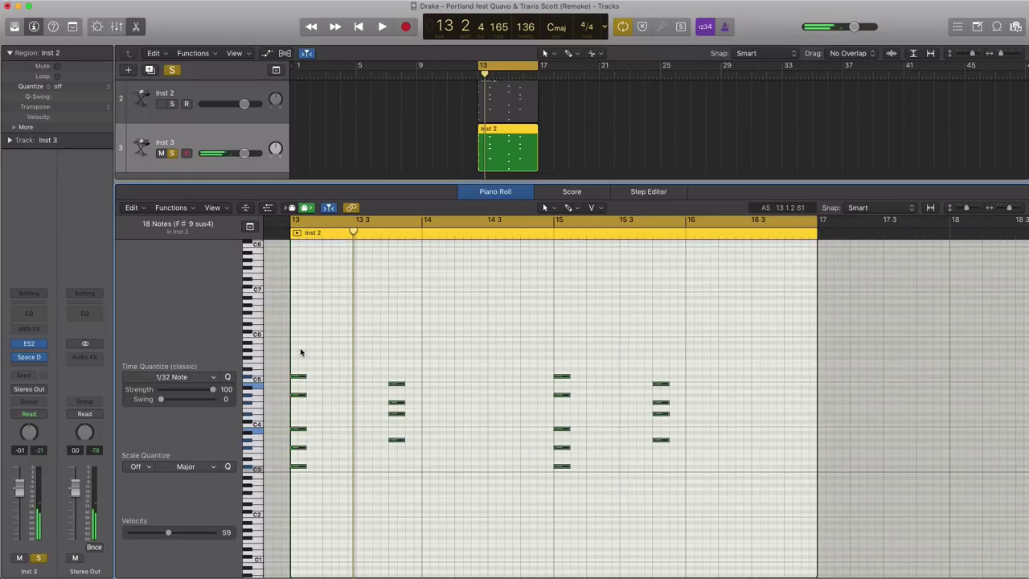
pyautogui.press('Delete')
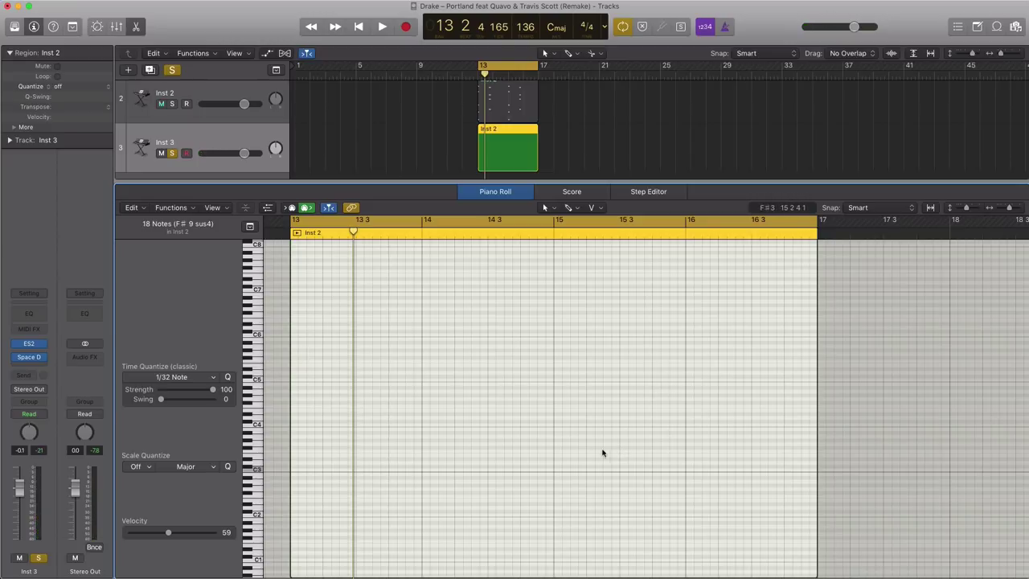
# - Add the notes C♯3, E3 and G♯3 at the start of bar 15 in the Inst 3 region
pyautogui.click(560, 467)
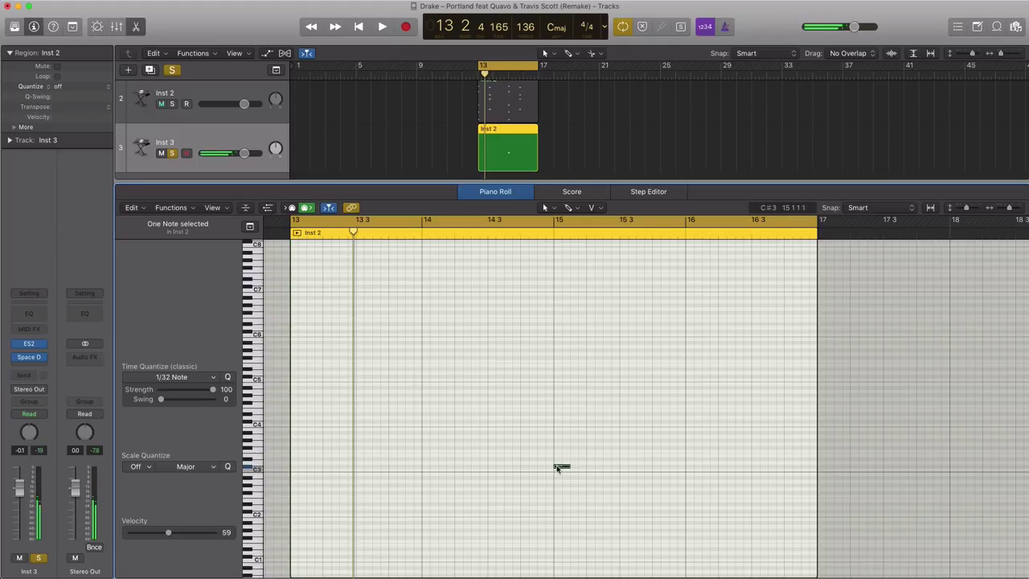
pyautogui.click(560, 467)
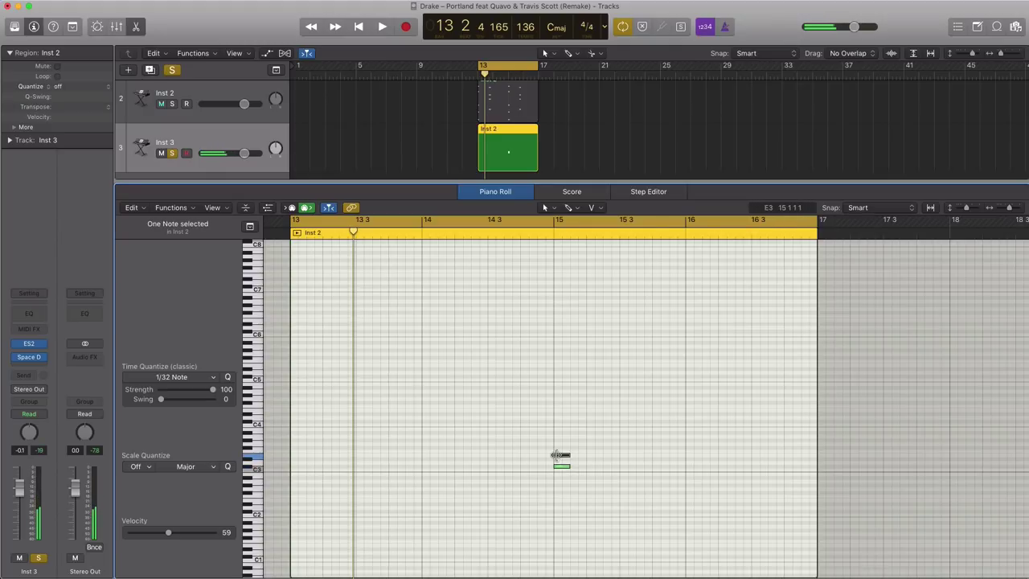
pyautogui.click(560, 456)
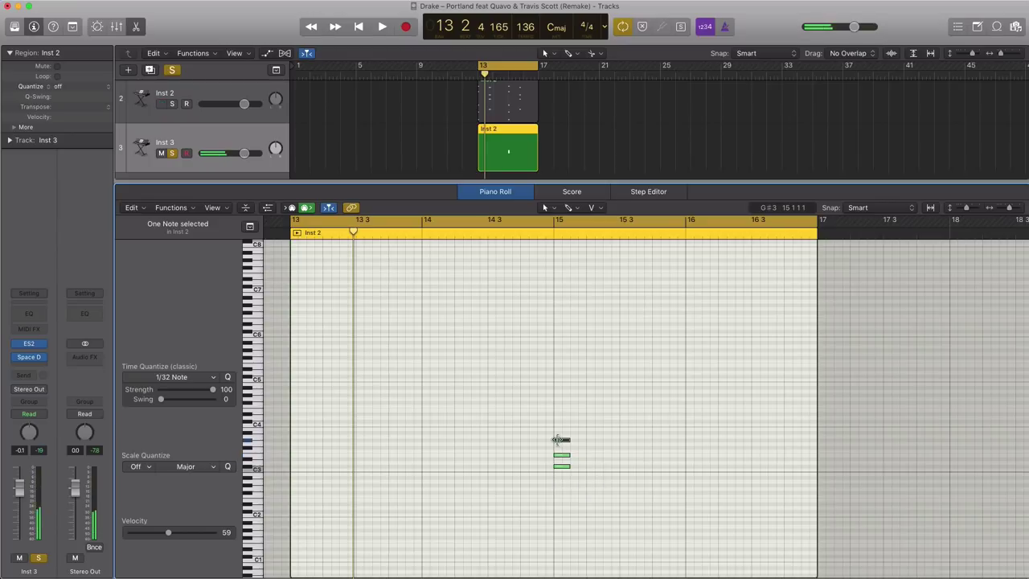
# - Cycle bars 15 to 17 with Inst 2 also soloed, and add a C♯4 to the bar 15 chord during playback
pyautogui.press('space')
pyautogui.moveTo(559, 221); pyautogui.dragTo(792, 226)
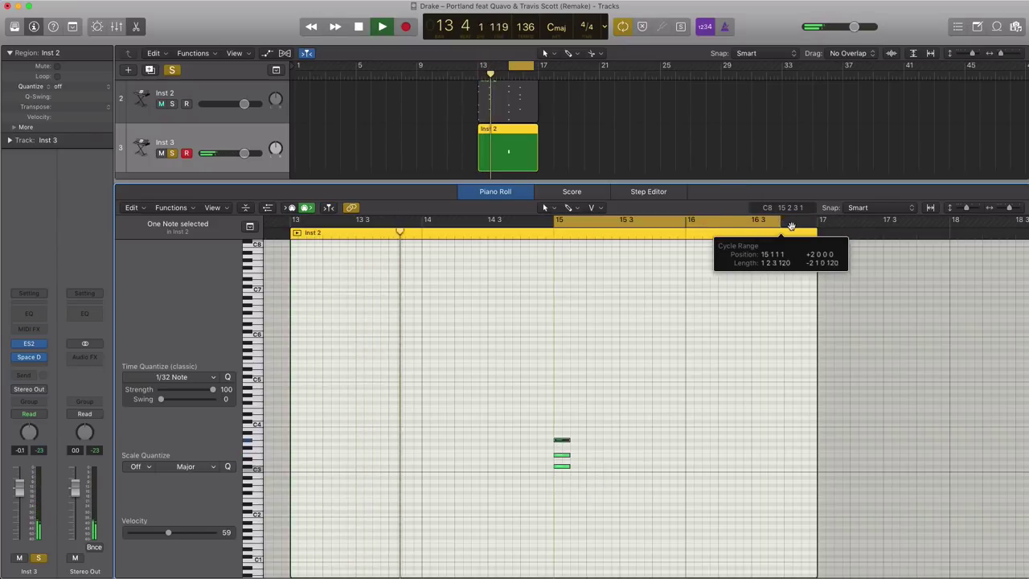
pyautogui.press('space')
pyautogui.click(171, 104)
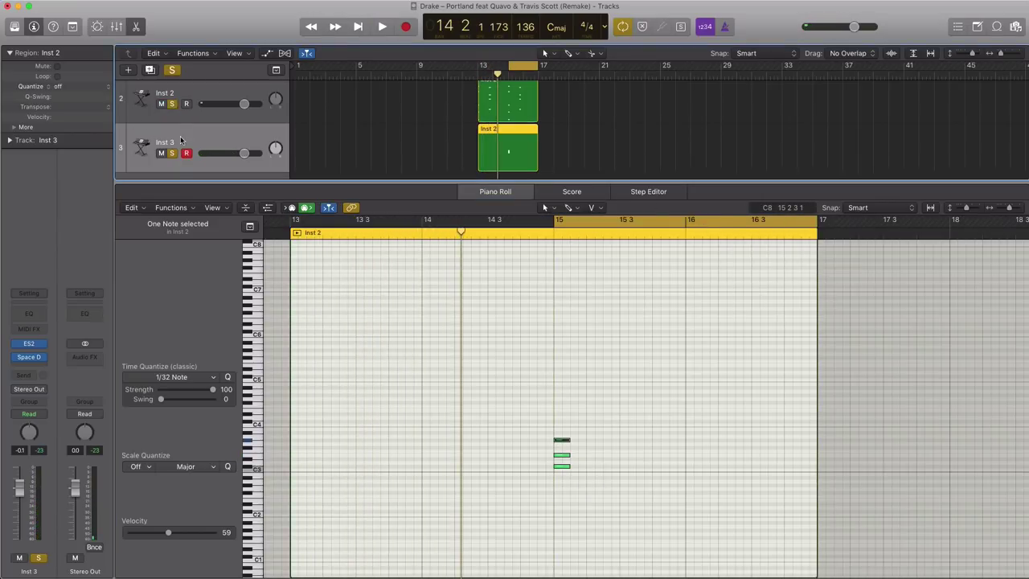
pyautogui.press('space')
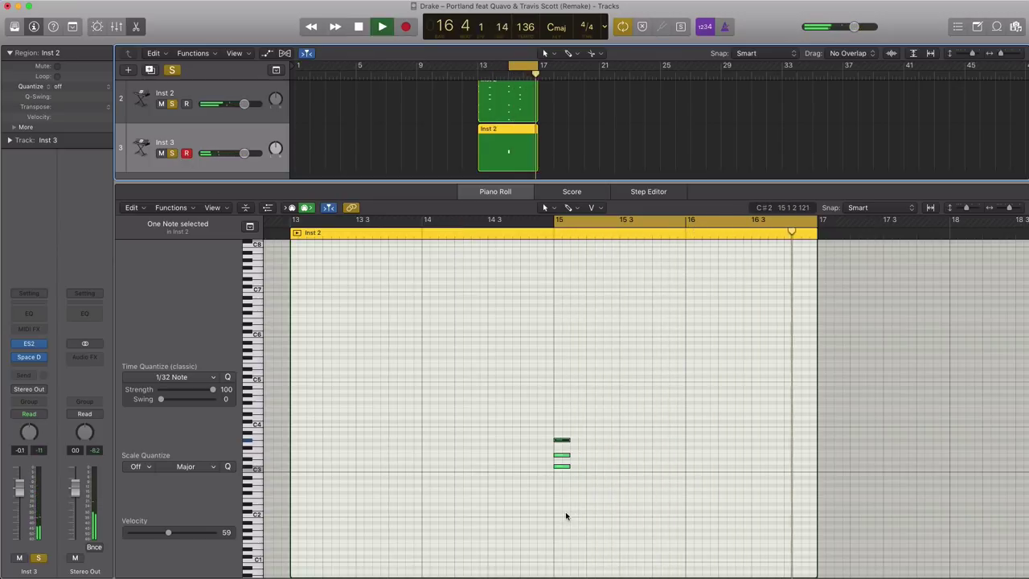
pyautogui.keyDown('super'); pyautogui.click(561, 422); pyautogui.keyUp('super')
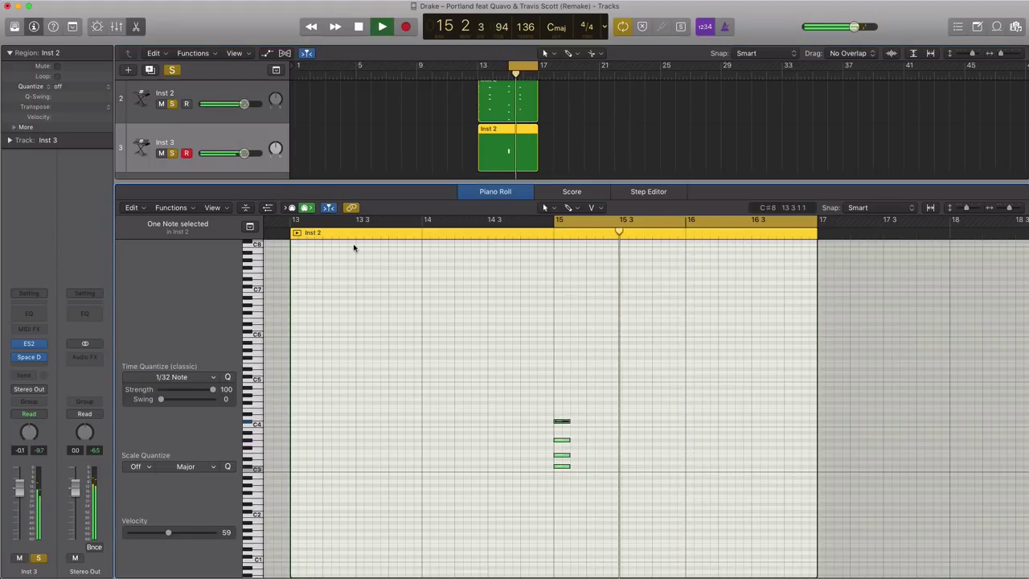
# - Lower the Inst 2 volume and slightly raise the Inst 3 volume while both tracks play
pyautogui.moveTo(243, 104); pyautogui.dragTo(225, 121)
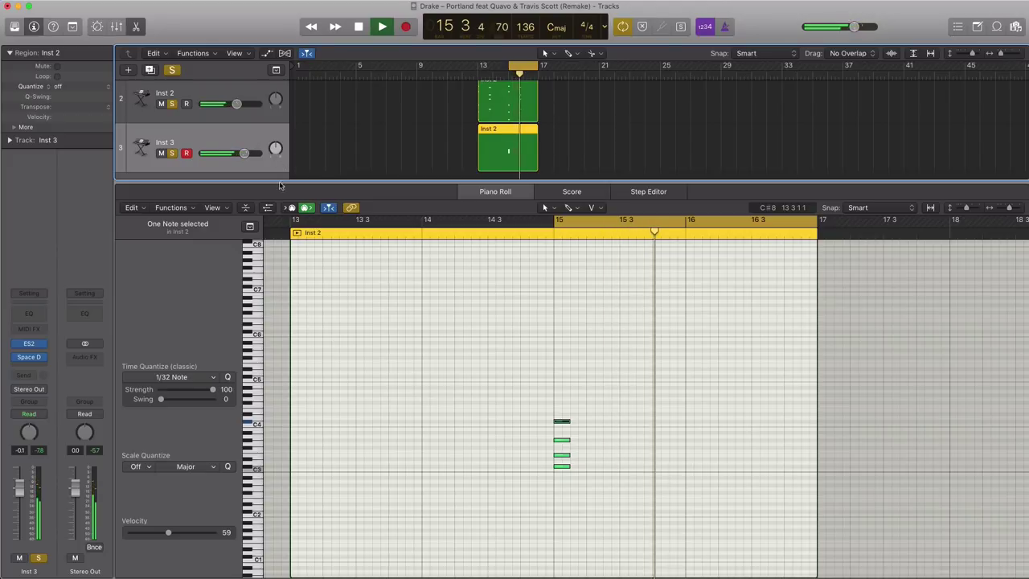
pyautogui.moveTo(249, 155); pyautogui.dragTo(251, 154)
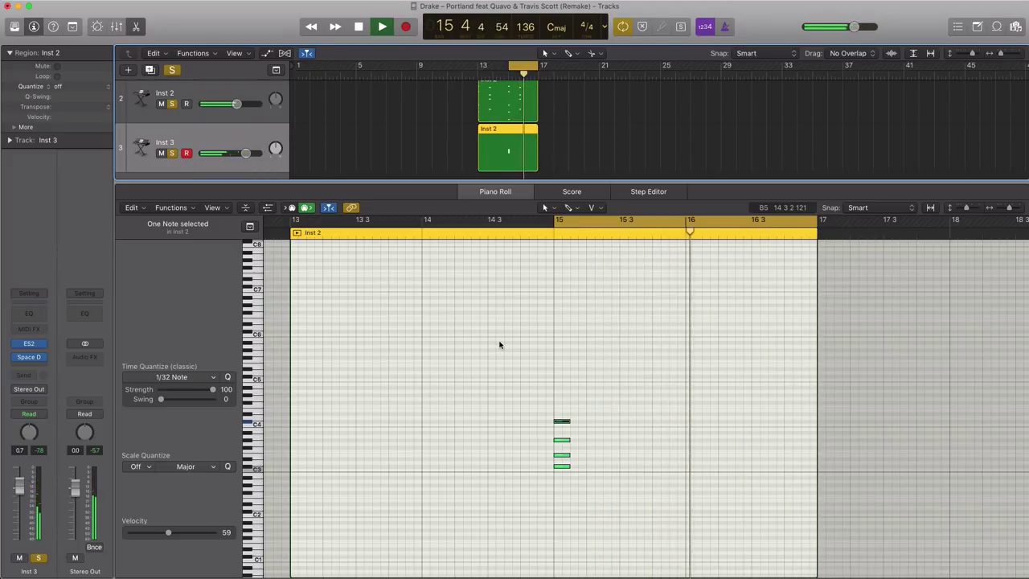
pyautogui.press('space')
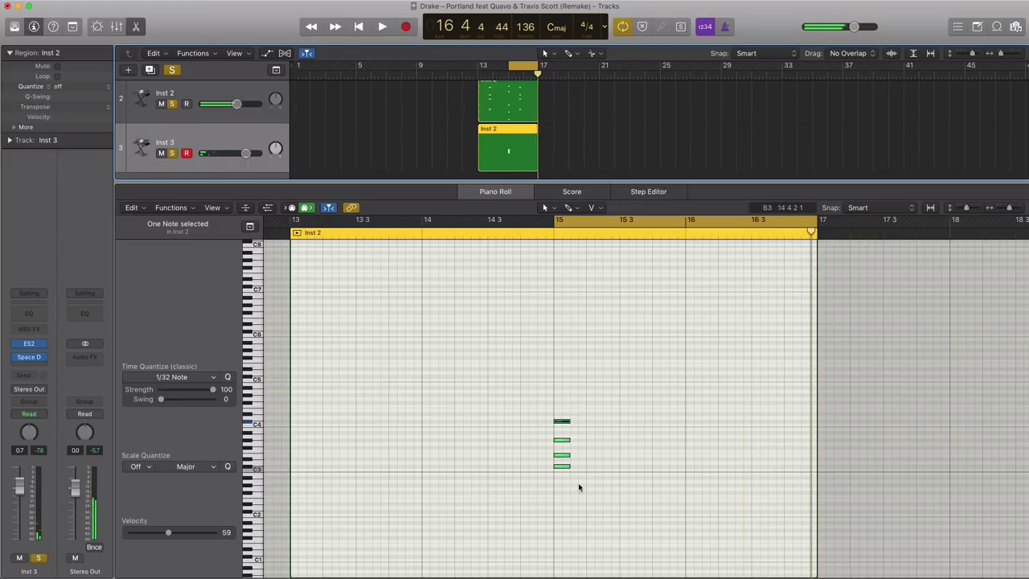
# - Copy the C♯ minor chord to beats 2 and 3 of bar 15 and audition the pattern
pyautogui.moveTo(561, 437); pyautogui.dragTo(591, 492)
pyautogui.moveTo(544, 400); pyautogui.dragTo(629, 470)
pyautogui.press('space')
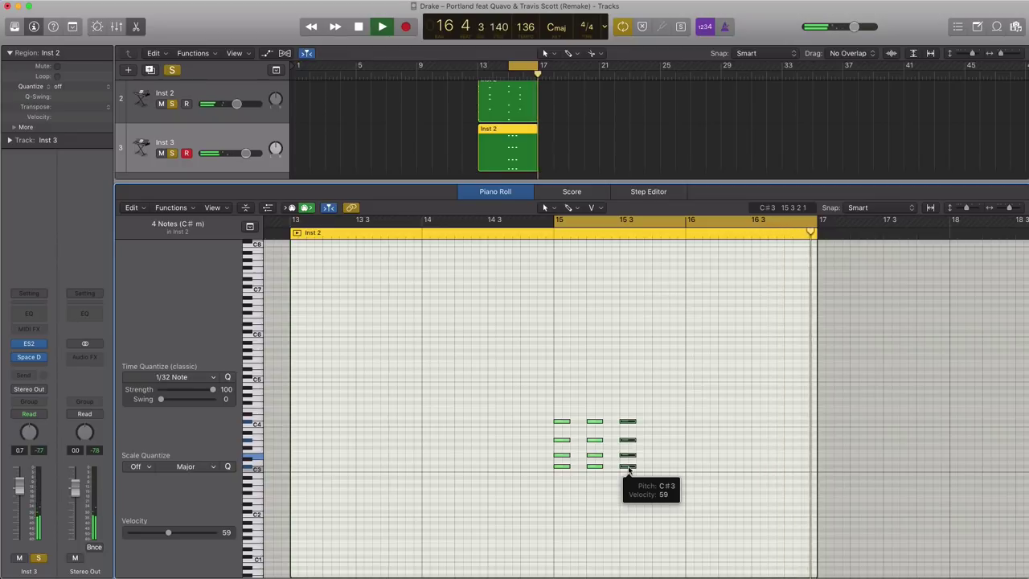
pyautogui.press('space')
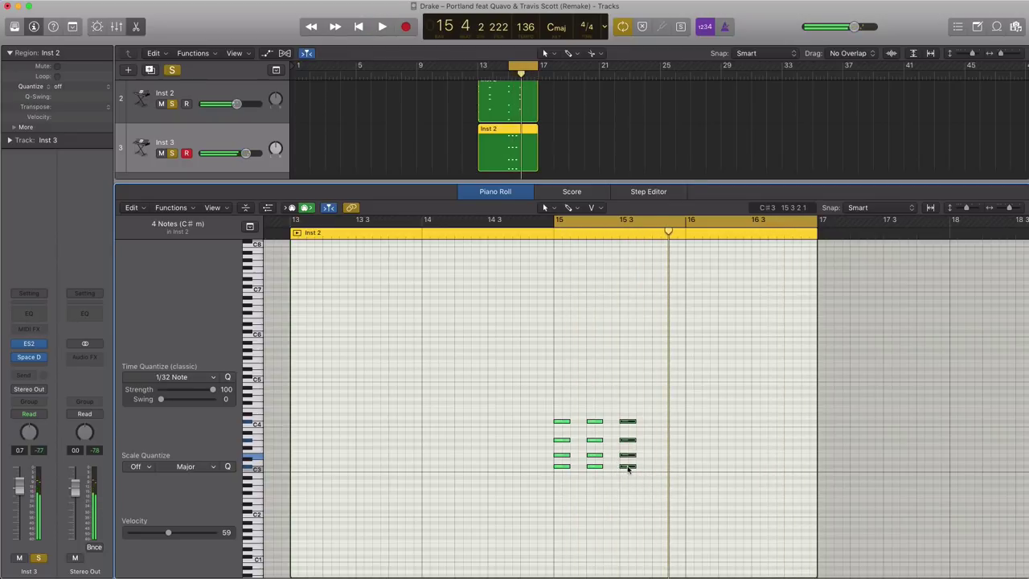
# - Copy the chord to beat 4 of bar 15 a whole tone lower and raise its D3 to D♯3, auditioning the result
pyautogui.moveTo(632, 467); pyautogui.dragTo(663, 475)
pyautogui.press('space')
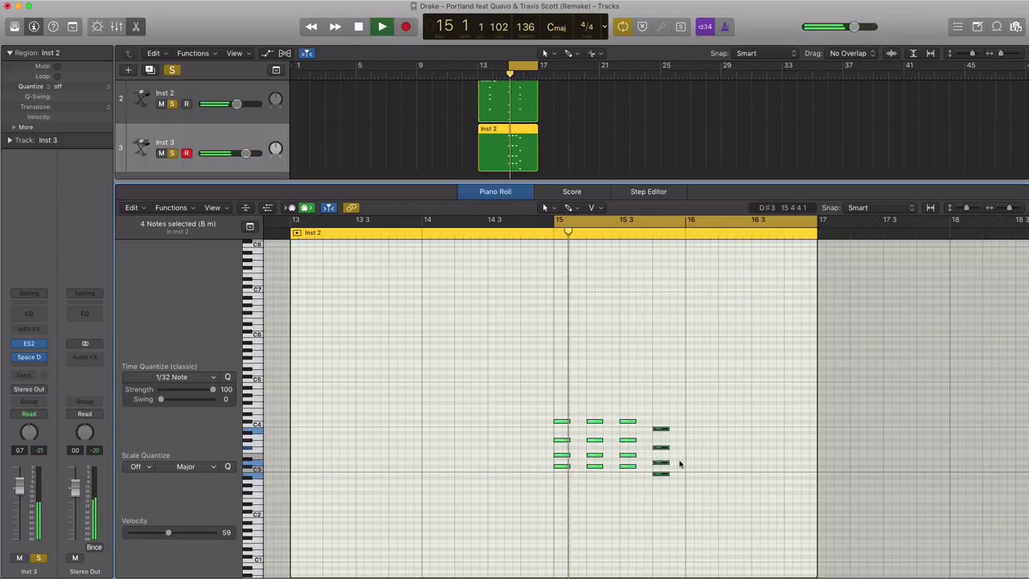
pyautogui.press('space')
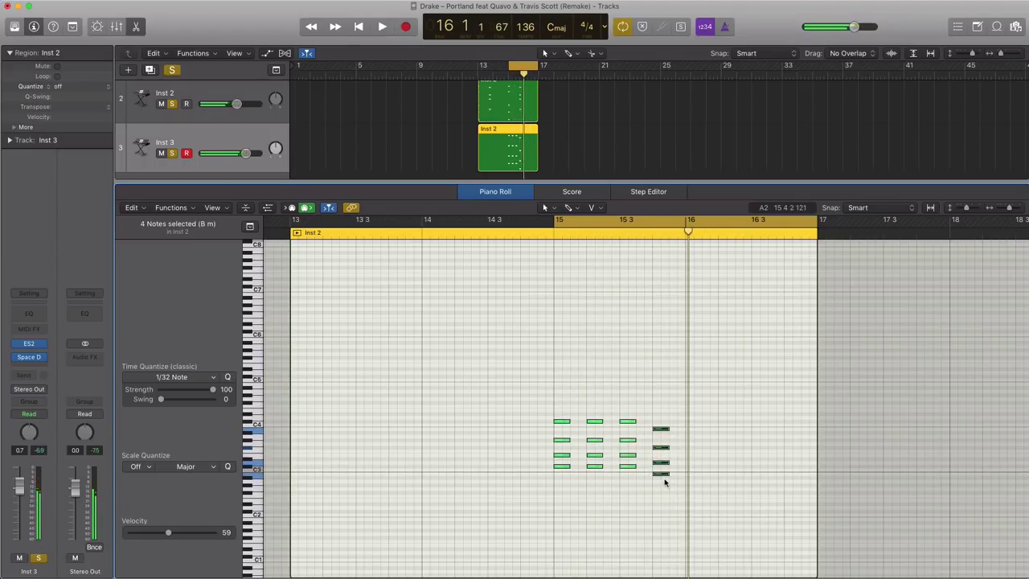
pyautogui.moveTo(661, 464)
pyautogui.mouseDown()
pyautogui.moveTo(659, 452)
pyautogui.moveTo(662, 477)
pyautogui.mouseUp()
pyautogui.press('space')
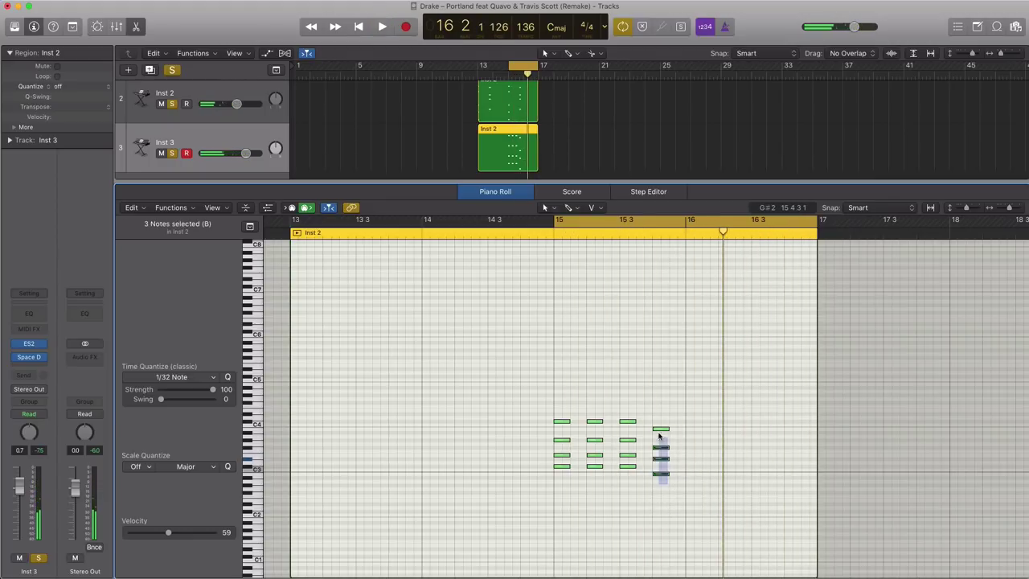
# - Copy the B chord to beats 2 and 3 of bar 16 and the C♯ minor chord to beat 4, and play the pattern
pyautogui.moveTo(663, 477); pyautogui.dragTo(728, 479)
pyautogui.moveTo(727, 479); pyautogui.dragTo(760, 481)
pyautogui.moveTo(623, 435); pyautogui.dragTo(796, 470)
pyautogui.press('space')
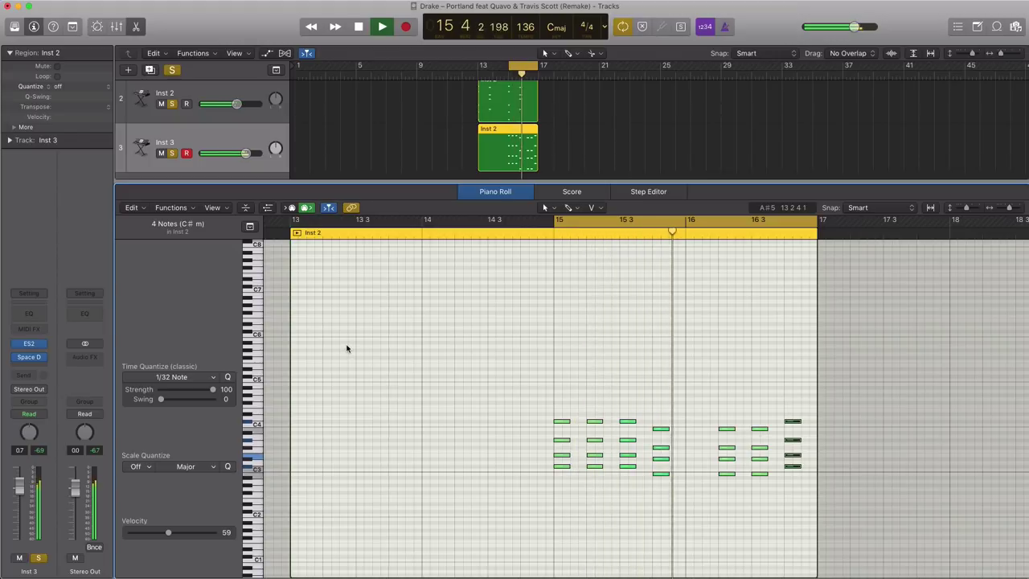
pyautogui.press('space')
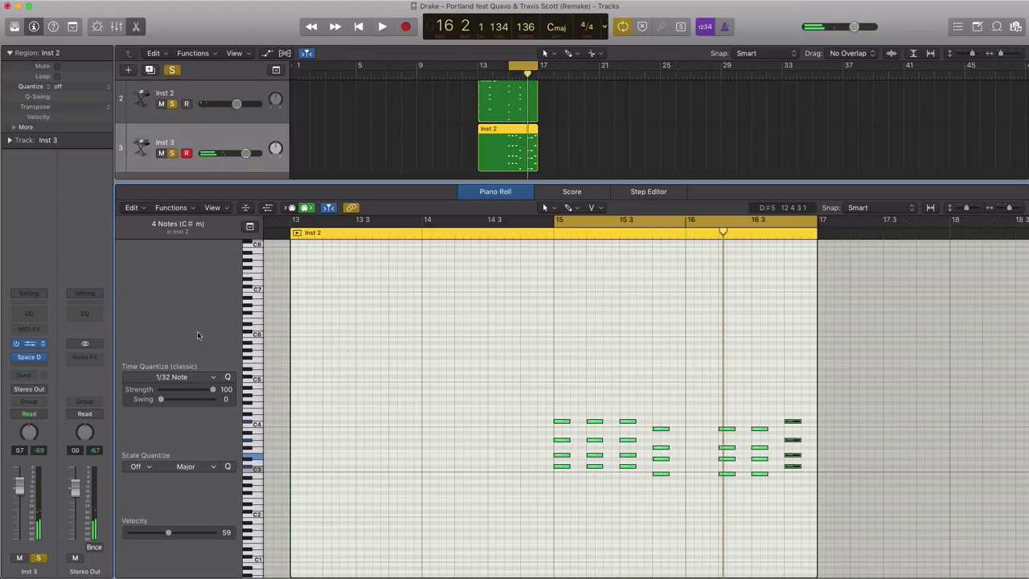
# - Bring up Inst 3's ES2 synth window and take Inst 2 out of solo
pyautogui.press('v')
pyautogui.moveTo(313, 54); pyautogui.dragTo(545, 172)
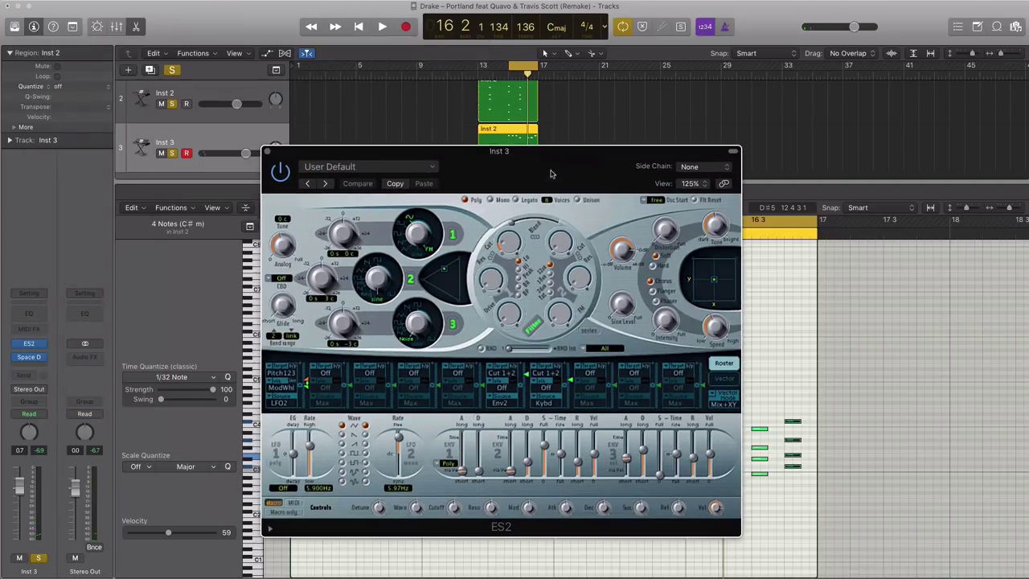
pyautogui.click(171, 105)
pyautogui.press('v')
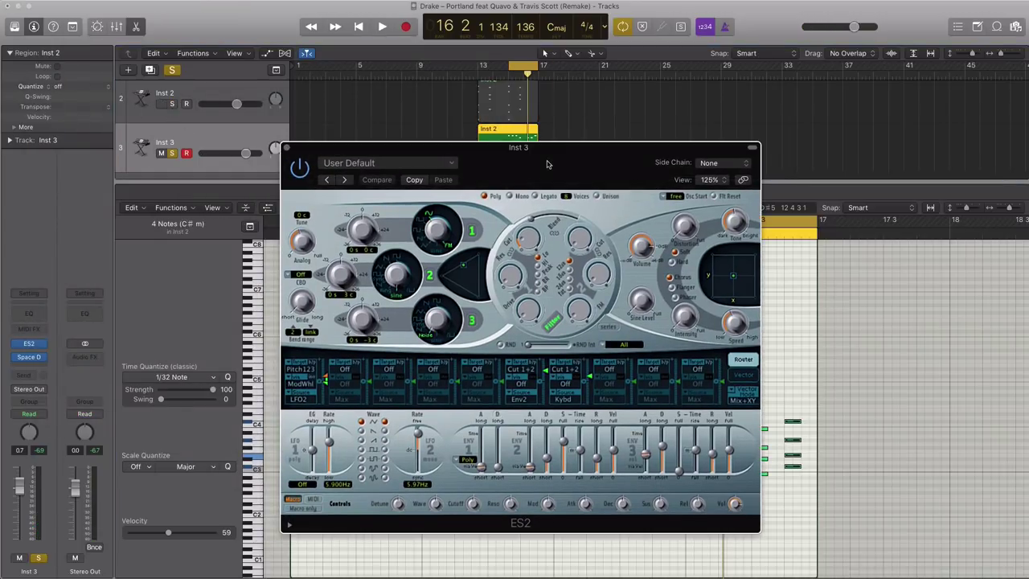
# - Set oscillator 3 of Inst 3's ES2 to a sawtooth wave and centre the three-oscillator mix while the chords play
pyautogui.press('space')
pyautogui.moveTo(527, 168); pyautogui.dragTo(551, 153)
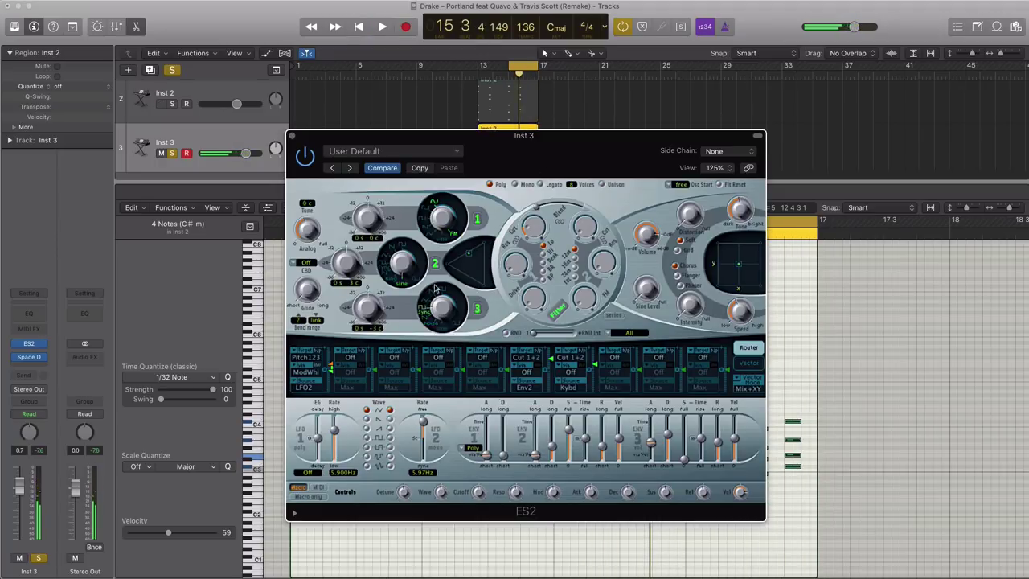
pyautogui.press('space')
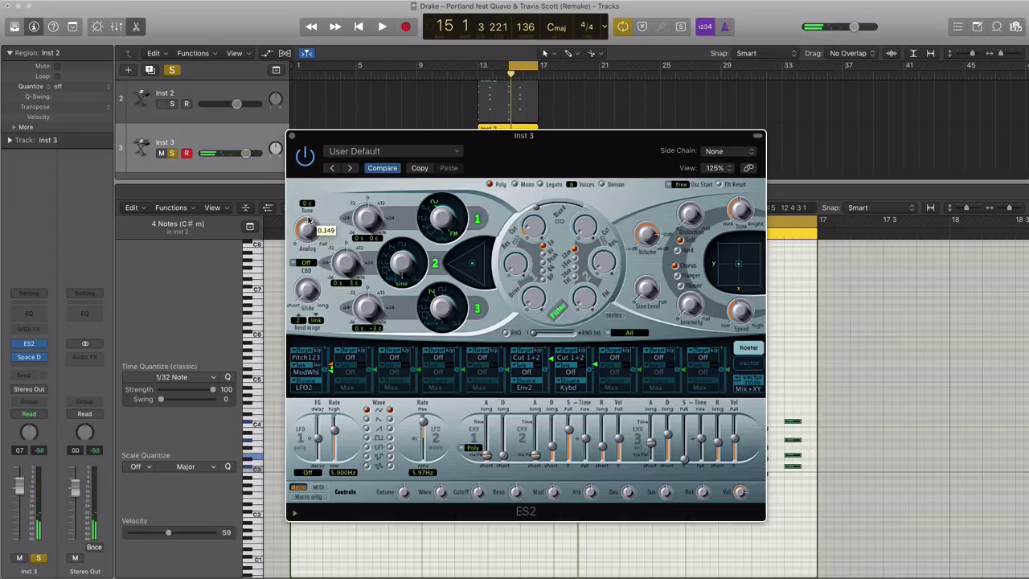
# - Tune oscillator 2 of Inst 3's ES2 up to 12 semitones and audition the sound
pyautogui.press('space')
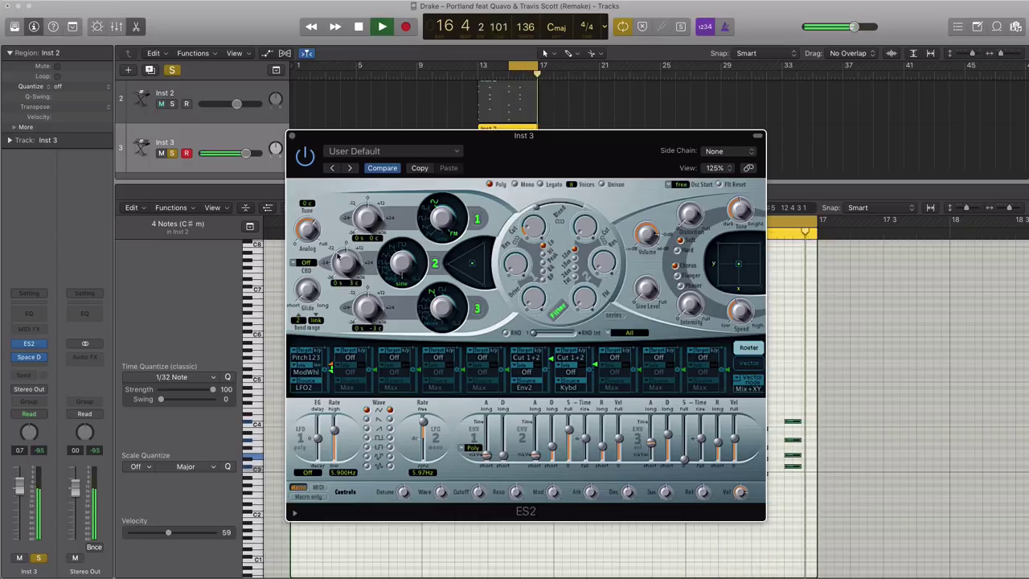
pyautogui.press('space')
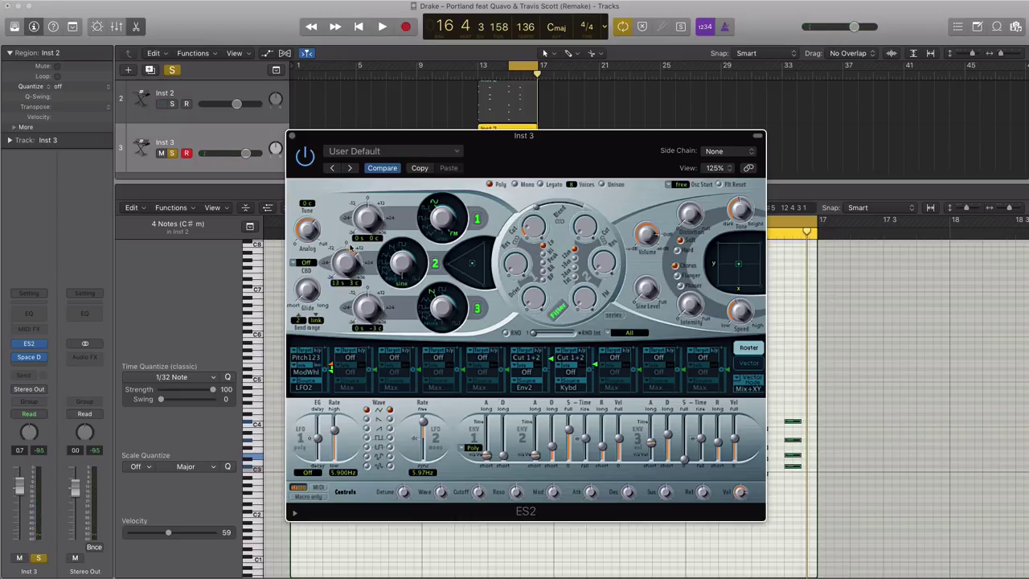
pyautogui.press('space')
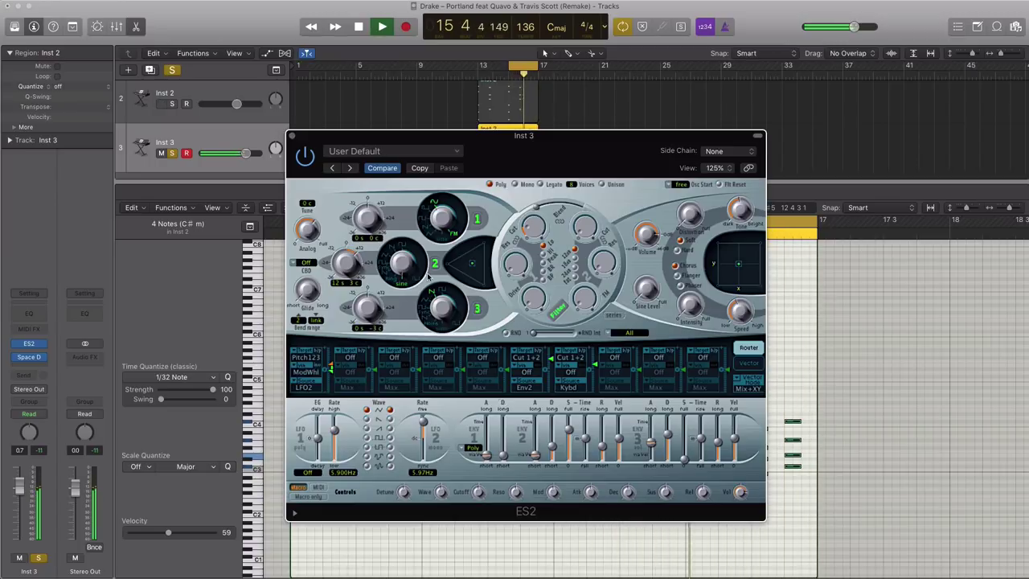
pyautogui.press('space')
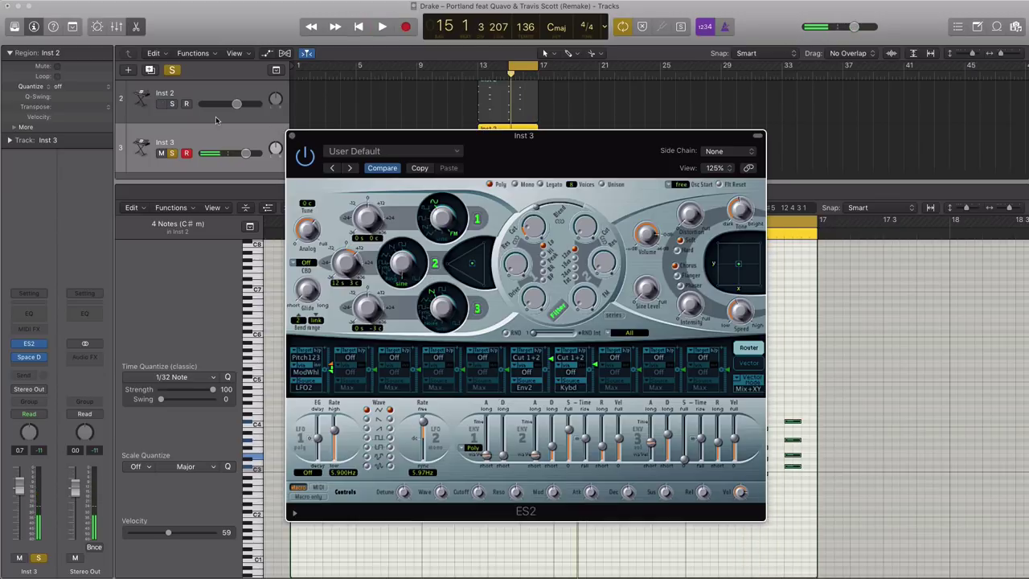
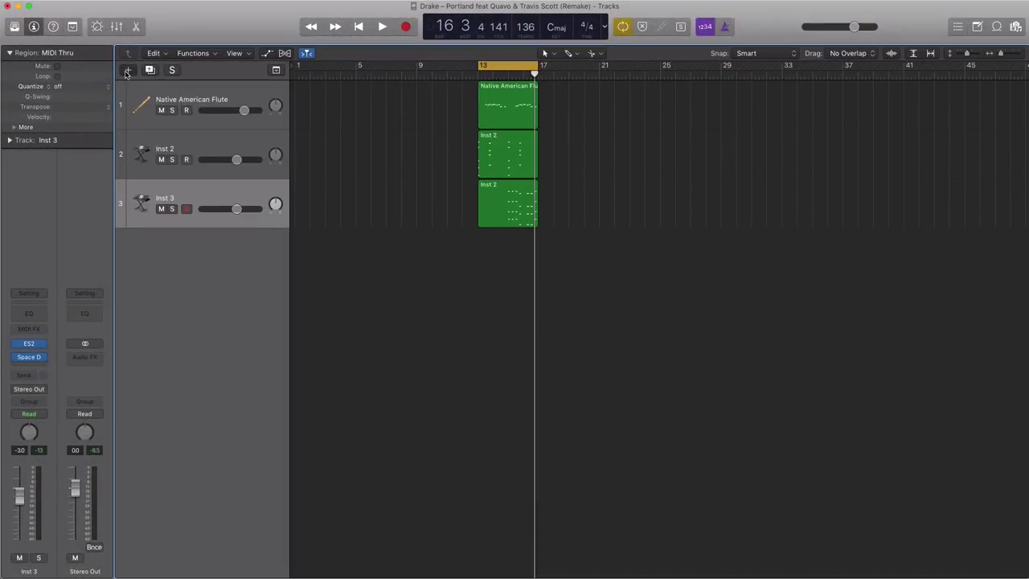
# - Add a new software instrument track with an empty channel strip and load ES2 on it
pyautogui.click(126, 72)
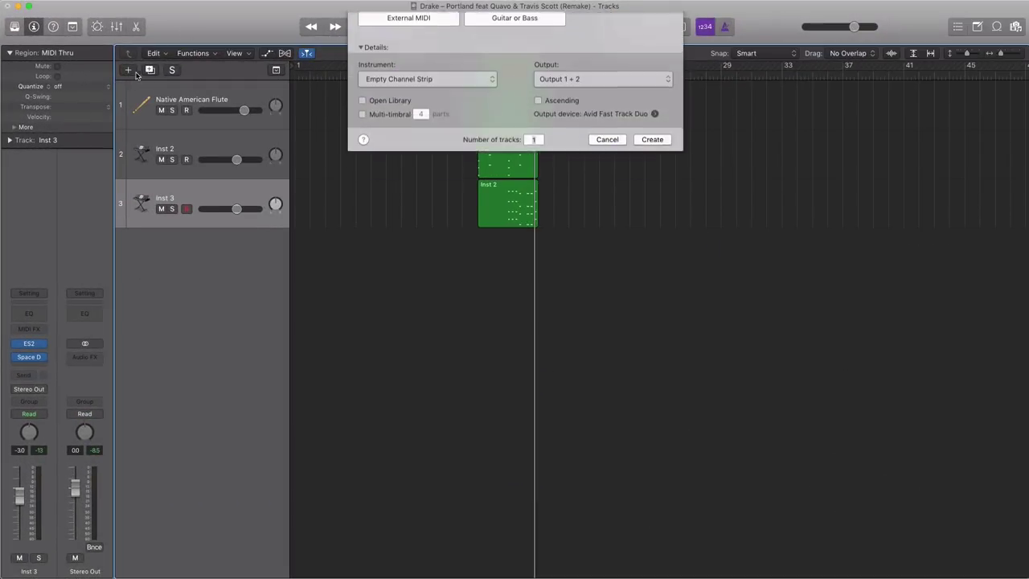
pyautogui.press('Escape')
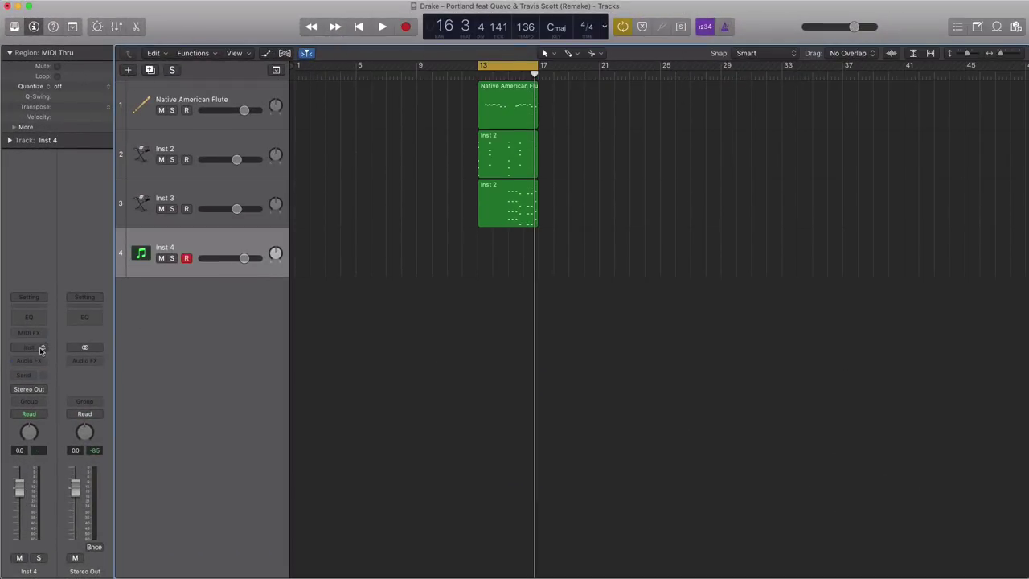
pyautogui.click(41, 347)
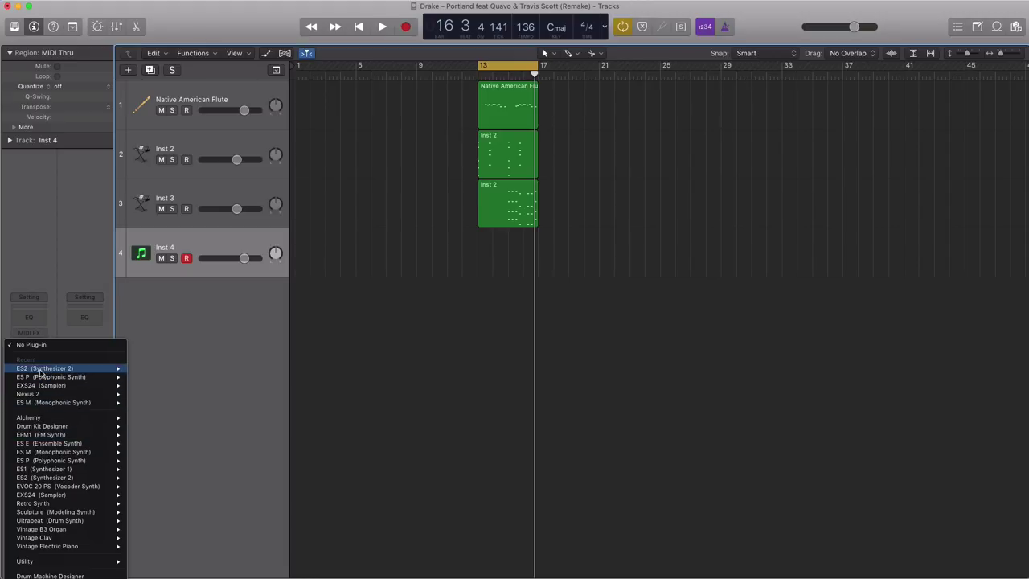
pyautogui.click(145, 368)
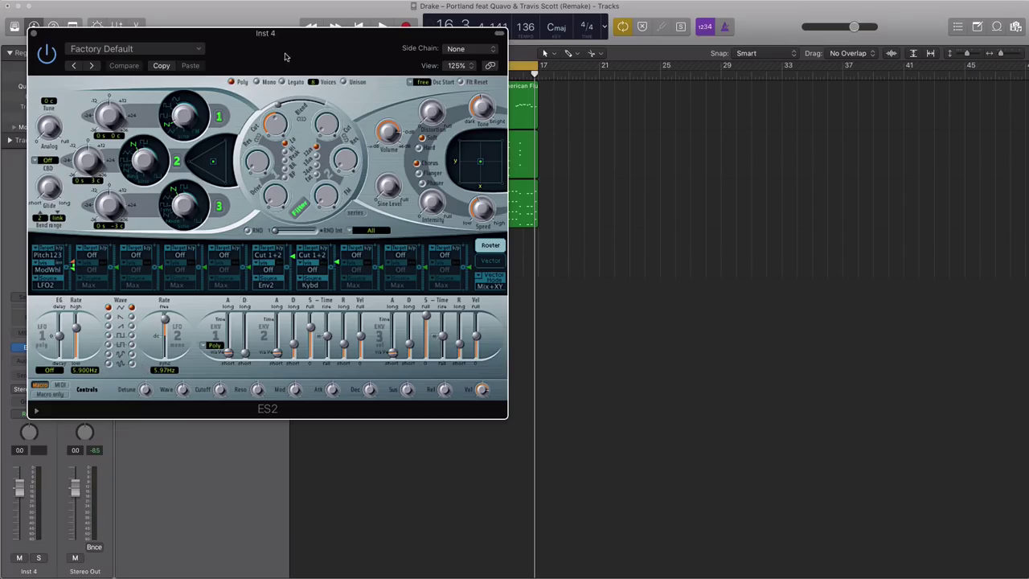
pyautogui.moveTo(285, 56); pyautogui.dragTo(441, 124)
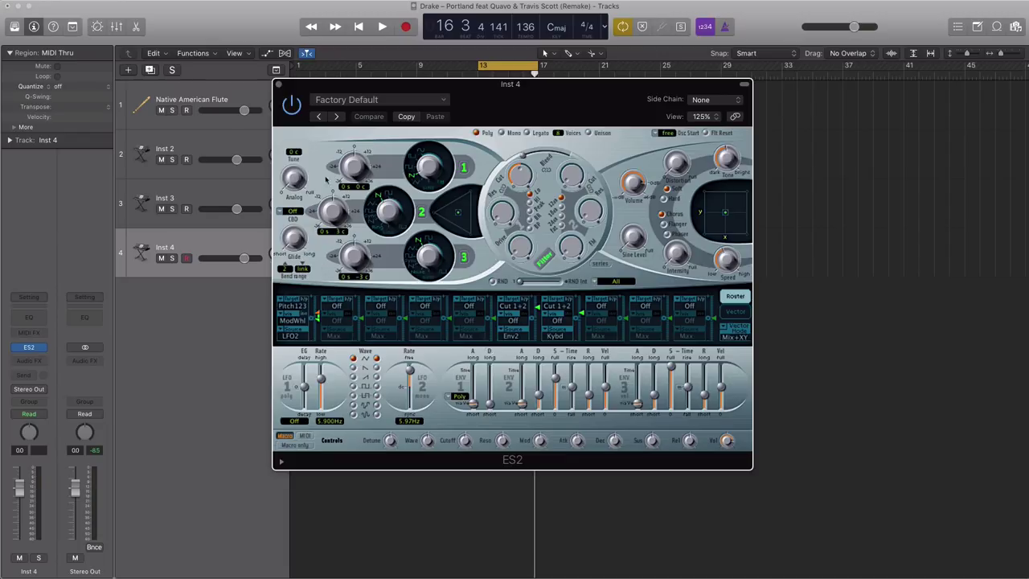
pyautogui.click(278, 84)
# - Create an empty region on Inst 4 spanning bars 13 to 17 and open it in the Piano Roll, playing the loop
pyautogui.keyDown('super'); pyautogui.click(483, 265); pyautogui.keyUp('super')
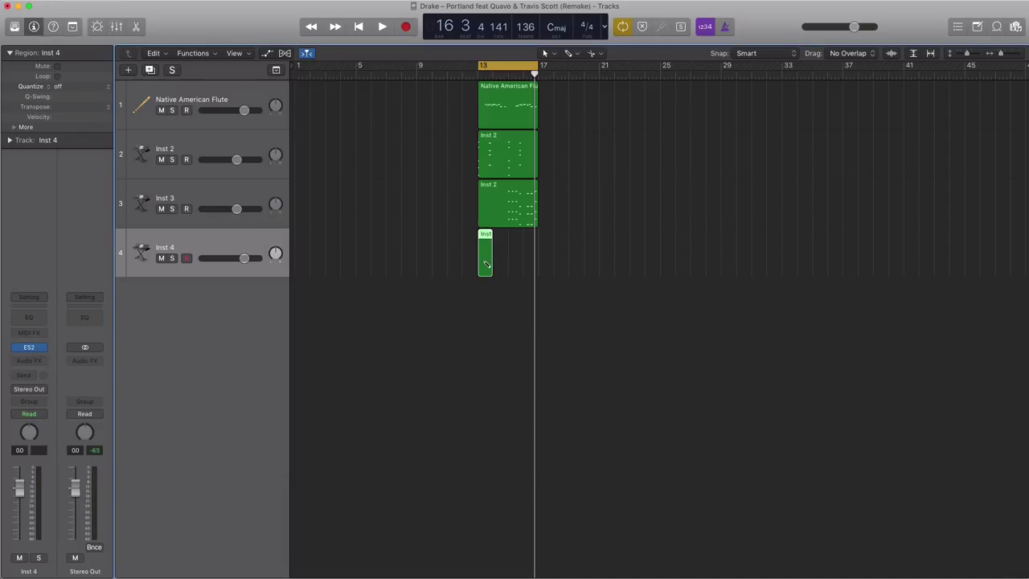
pyautogui.moveTo(489, 263); pyautogui.dragTo(536, 264)
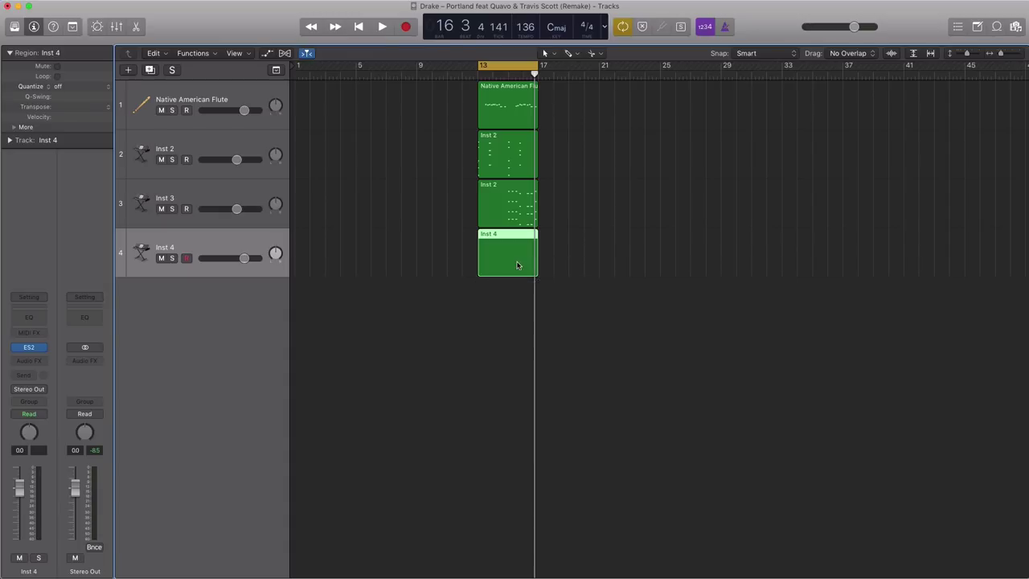
pyautogui.doubleClick(517, 274)
pyautogui.press('space')
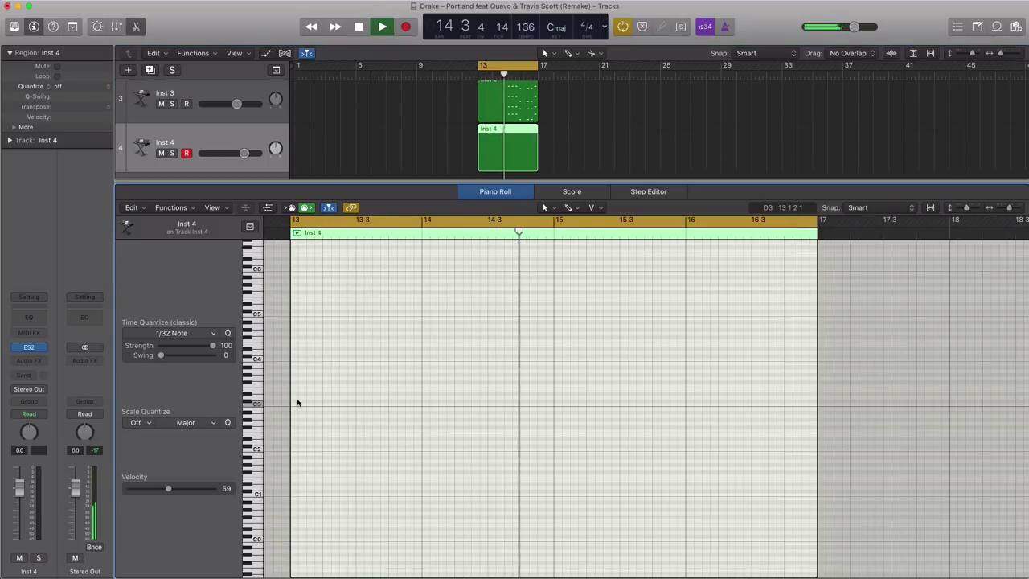
pyautogui.press('space')
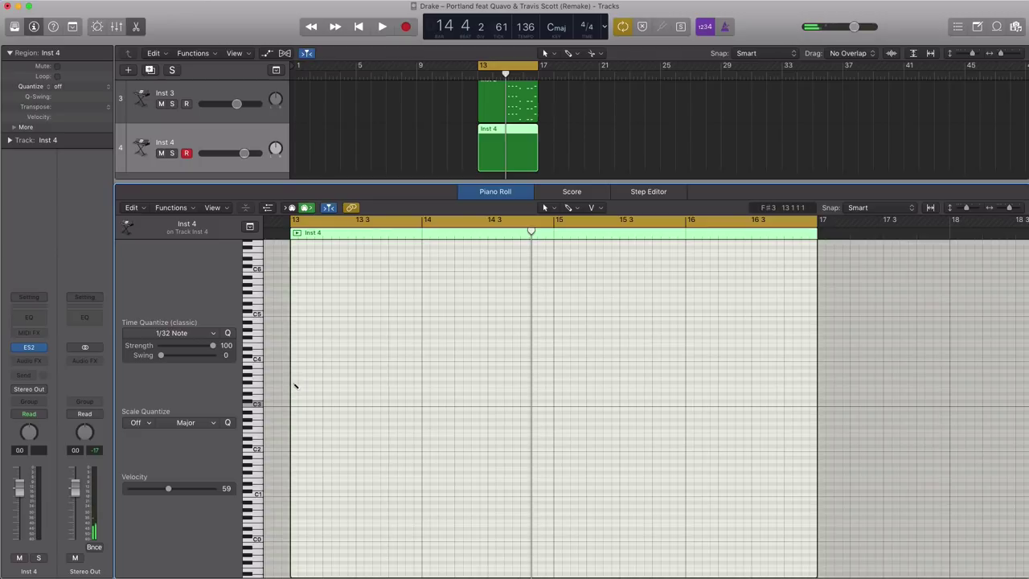
# - Insert an F♯3 note at the start of bar 13, lower it three octaves to F♯0, and audition it
pyautogui.click(296, 382)
pyautogui.hotkey('shift', 'alt', 'Down')
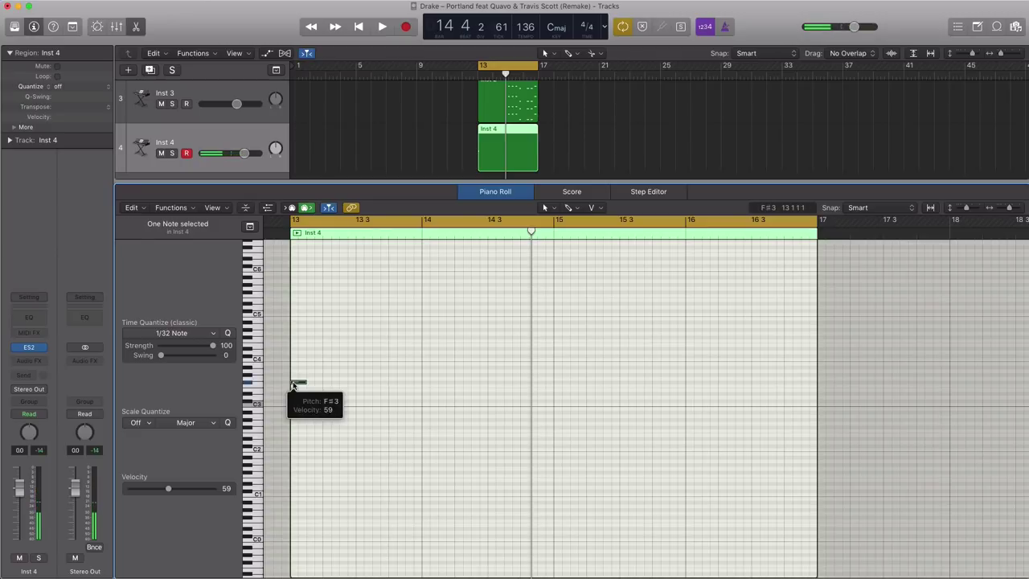
pyautogui.hotkey('shift', 'alt', 'Down')
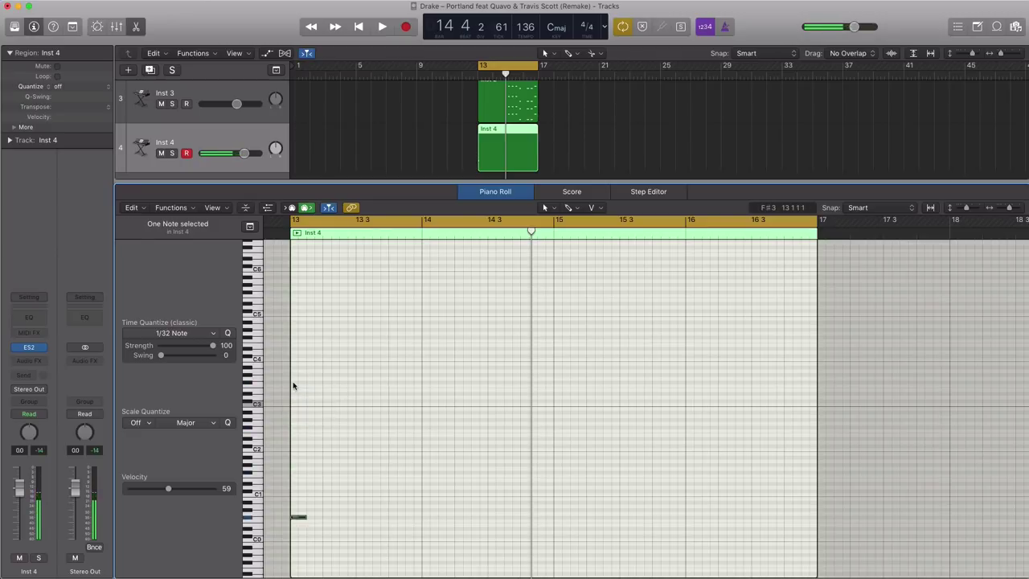
pyautogui.press('Return')
pyautogui.press('space')
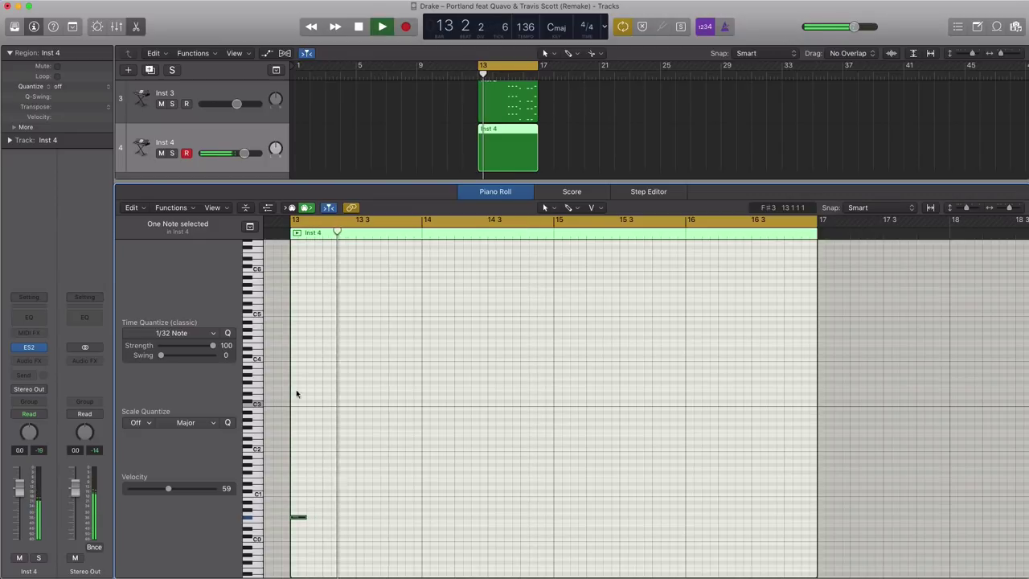
pyautogui.press('Return')
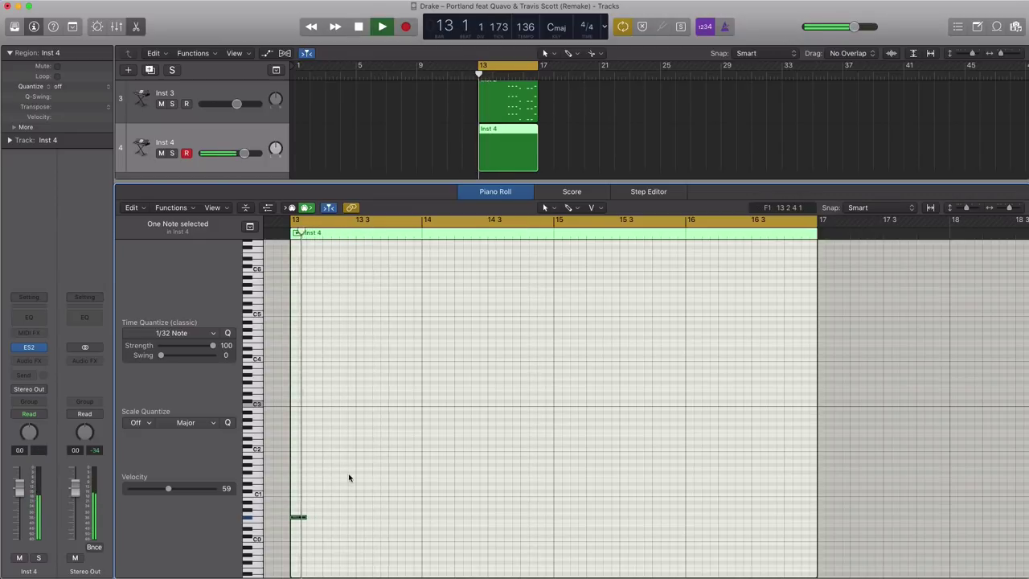
pyautogui.press('space')
# - Add a G♯0 note on beat 4 of bar 13 and a C♯0 note on beat 3 of bar 14, auditioning the bassline
pyautogui.keyDown('super'); pyautogui.click(394, 512); pyautogui.keyUp('super')
pyautogui.press('Return')
pyautogui.press('space')
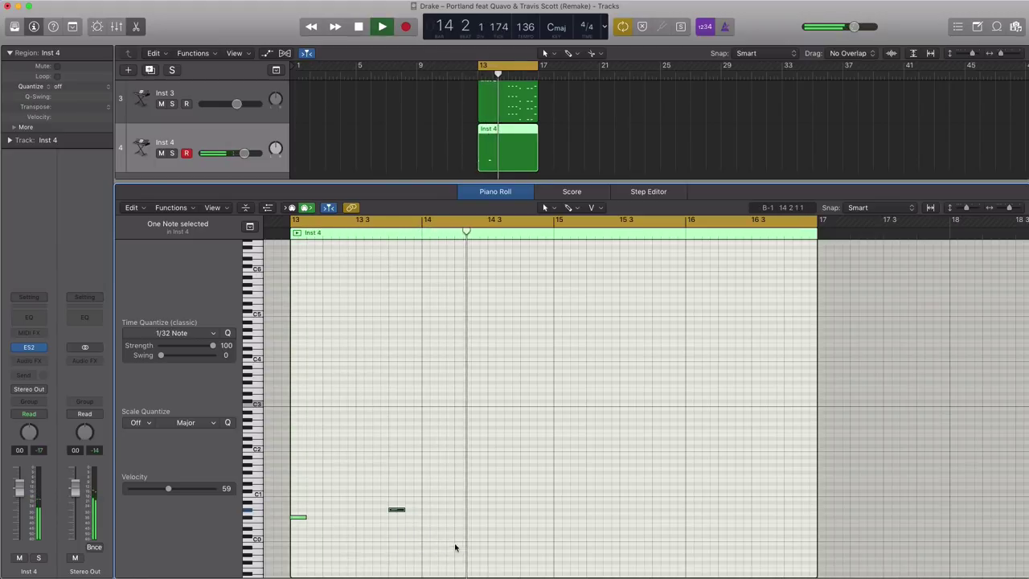
pyautogui.press('space')
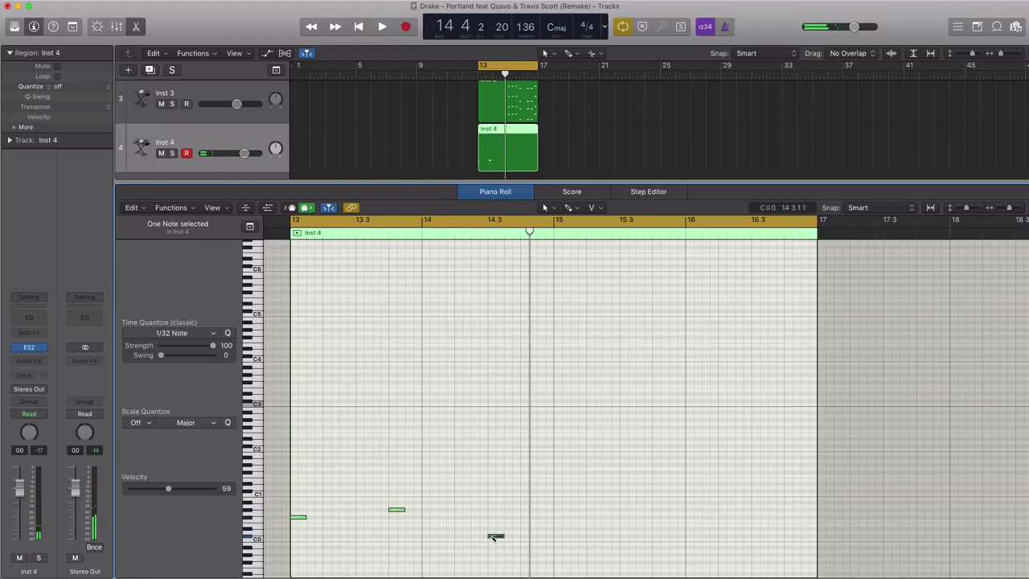
pyautogui.press('Return')
pyautogui.press('space')
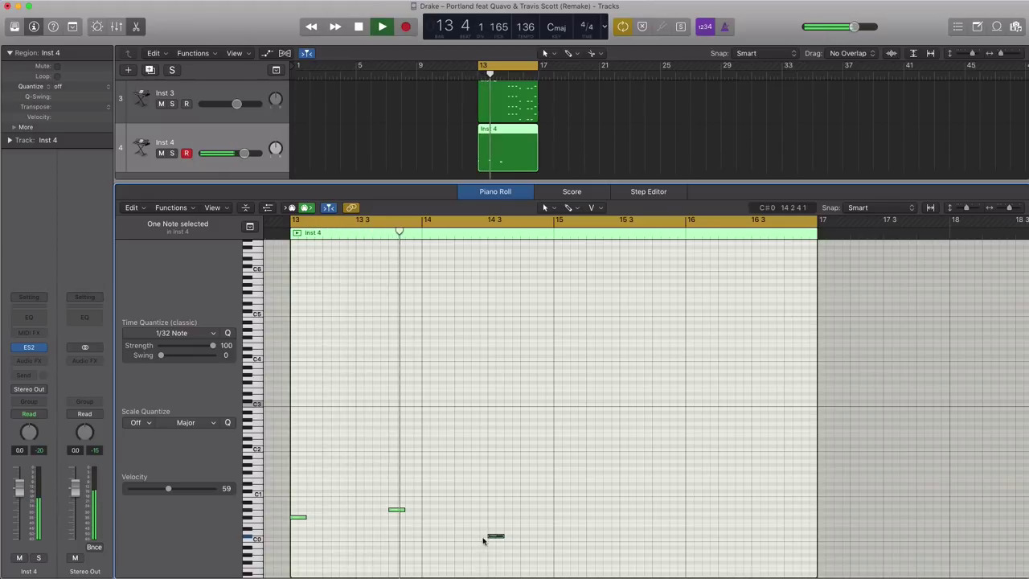
# - Add an F♯0 note at the start of bar 15 and a G♯0 note on beat 4 during playback
pyautogui.click(556, 519)
pyautogui.press('Return')
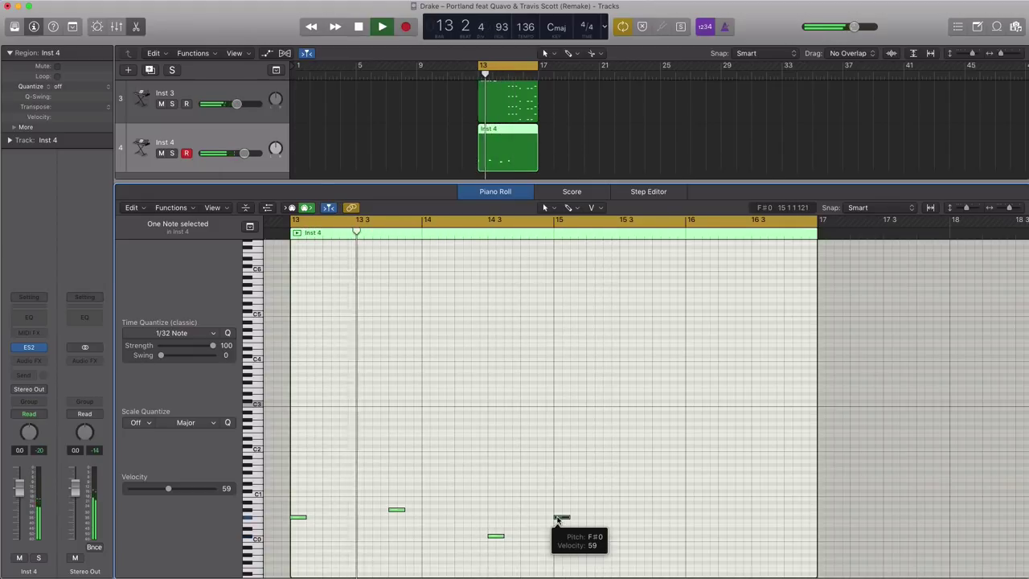
pyautogui.click(654, 506)
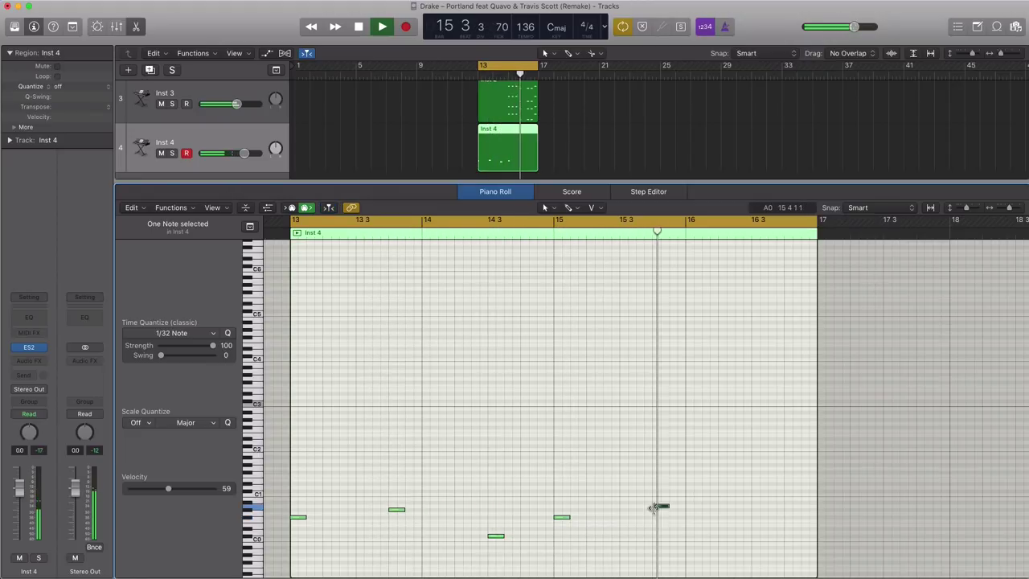
pyautogui.moveTo(654, 507); pyautogui.dragTo(656, 529)
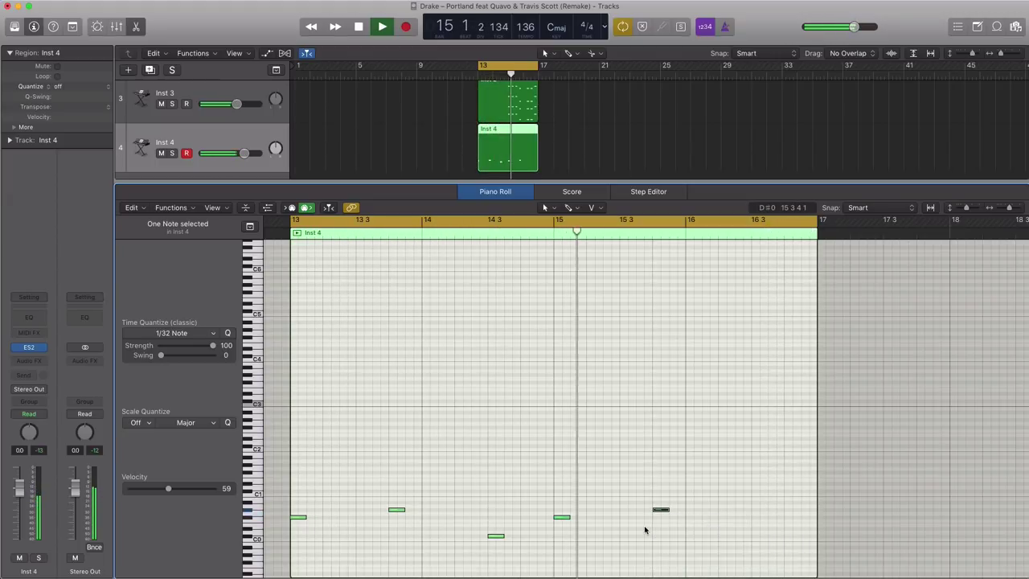
# - Finish bar 16 of the bassline with C♯0 on beat 3, C♯1 half a beat after it, A0 on beat 4 and G♯0 on its offbeat
pyautogui.click(756, 537)
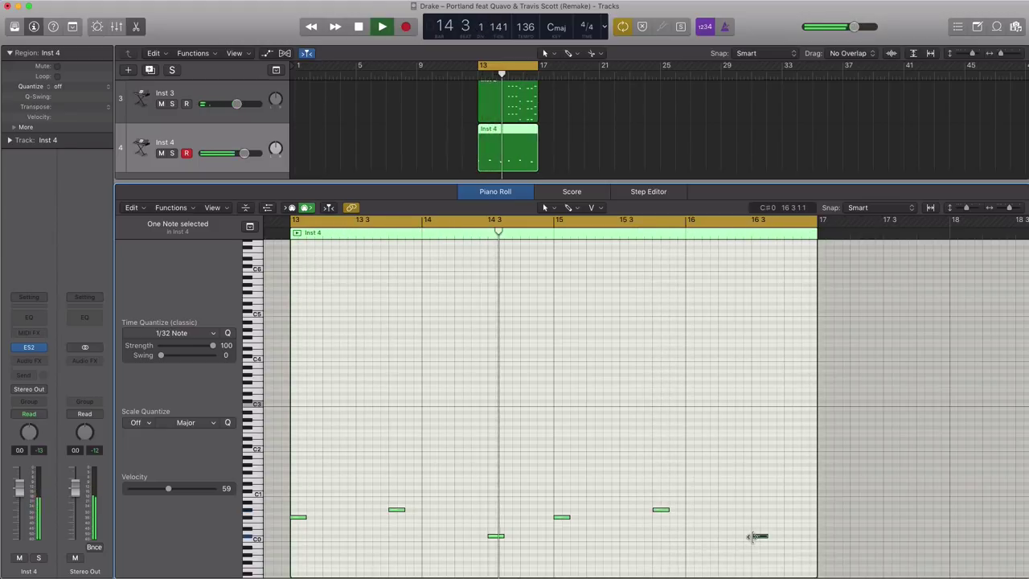
pyautogui.click(774, 491)
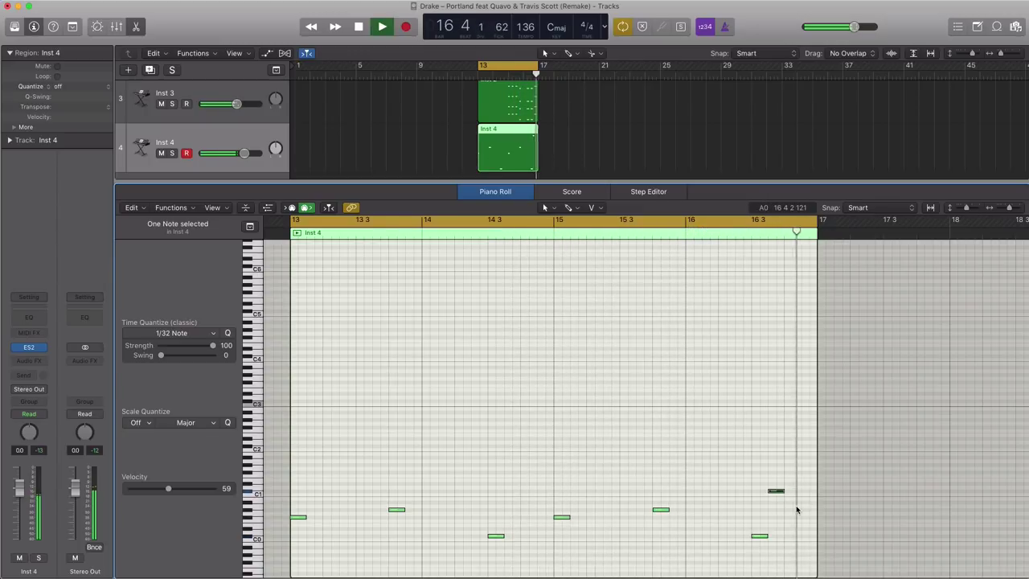
pyautogui.click(792, 504)
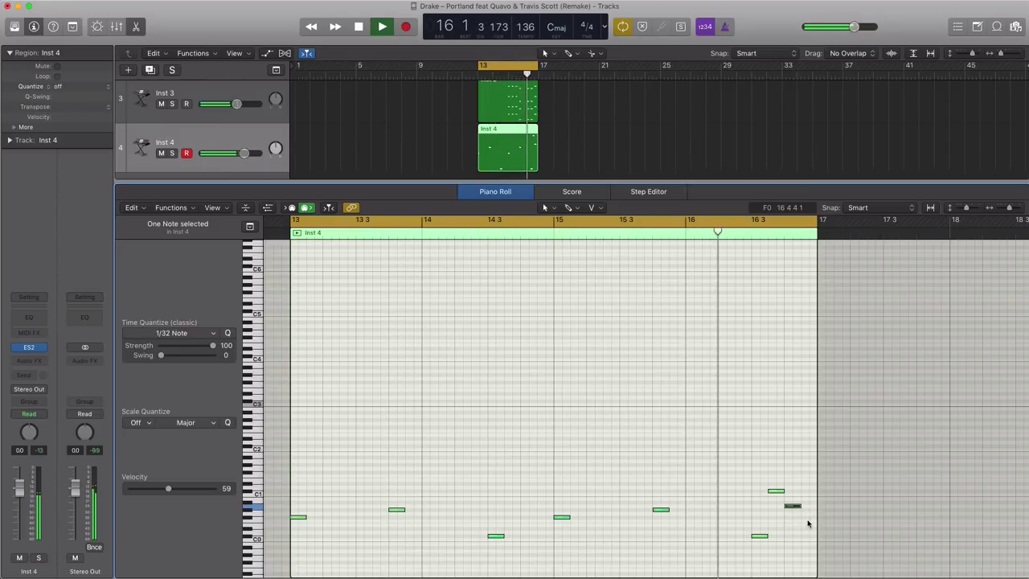
pyautogui.click(804, 508)
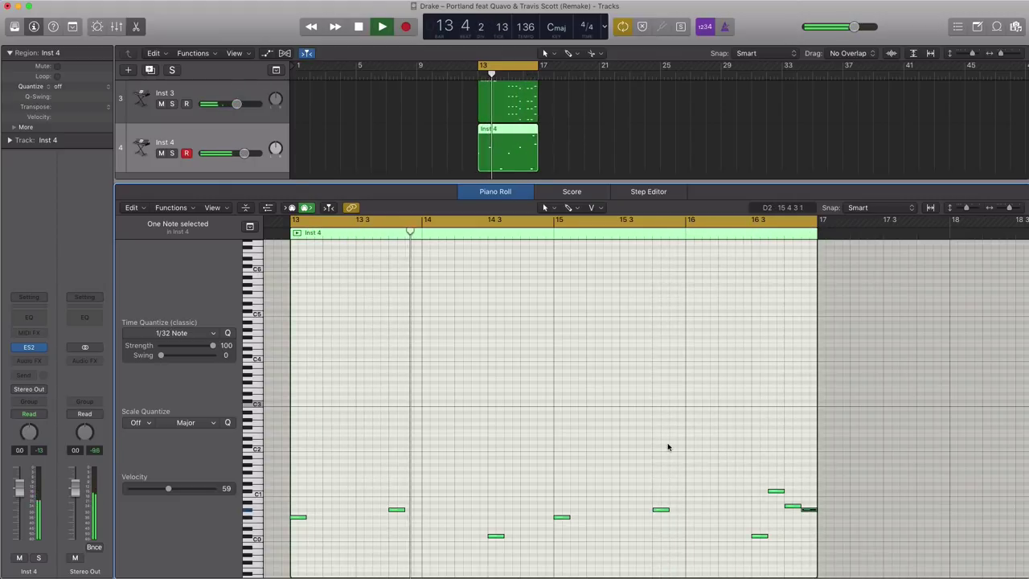
pyautogui.press('space')
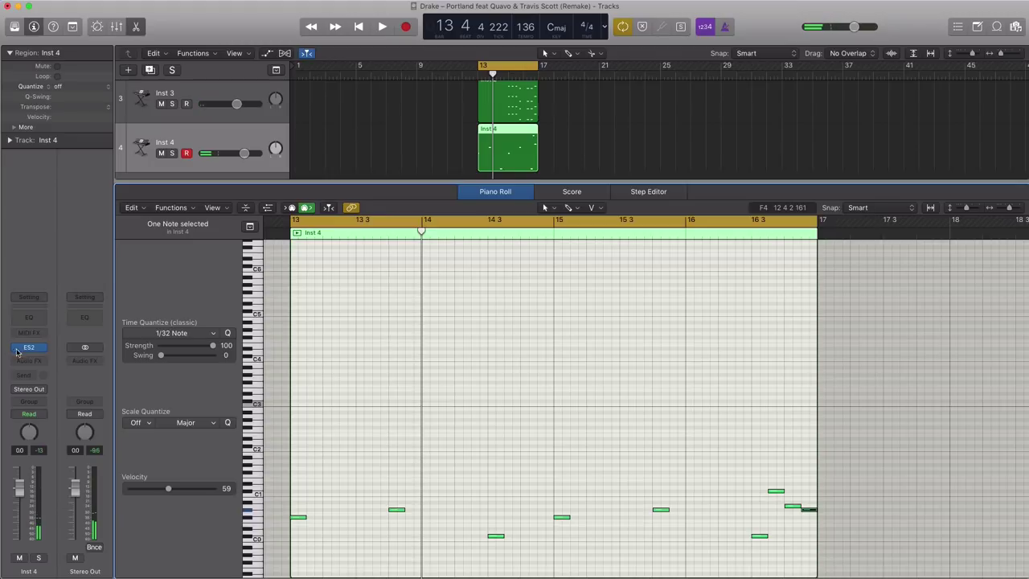
# - Show the ES2 on Inst 4 and raise oscillator 1 by 12 semitones, auditioning the bassline before and after
pyautogui.press('v')
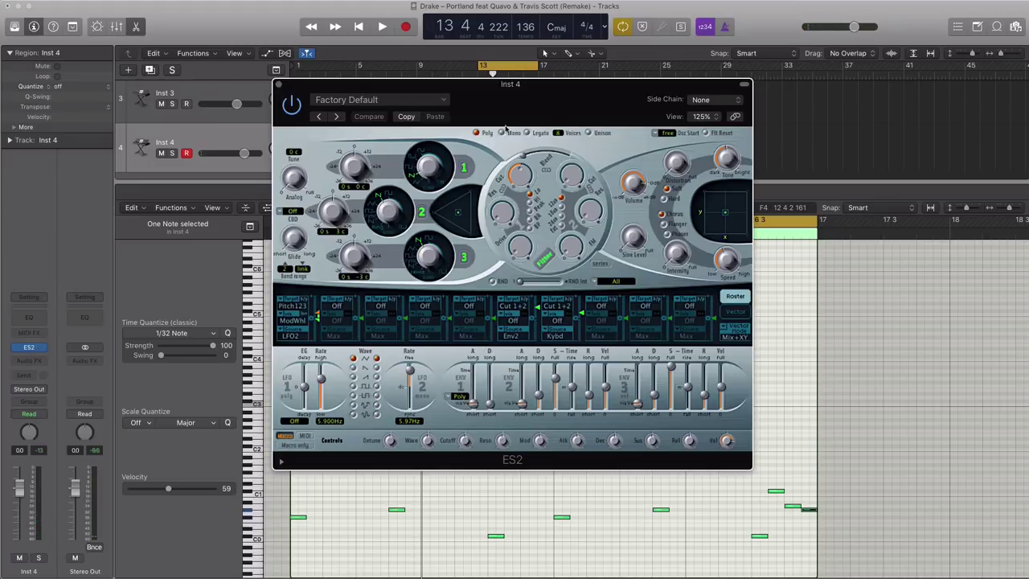
pyautogui.moveTo(512, 116); pyautogui.dragTo(514, 108)
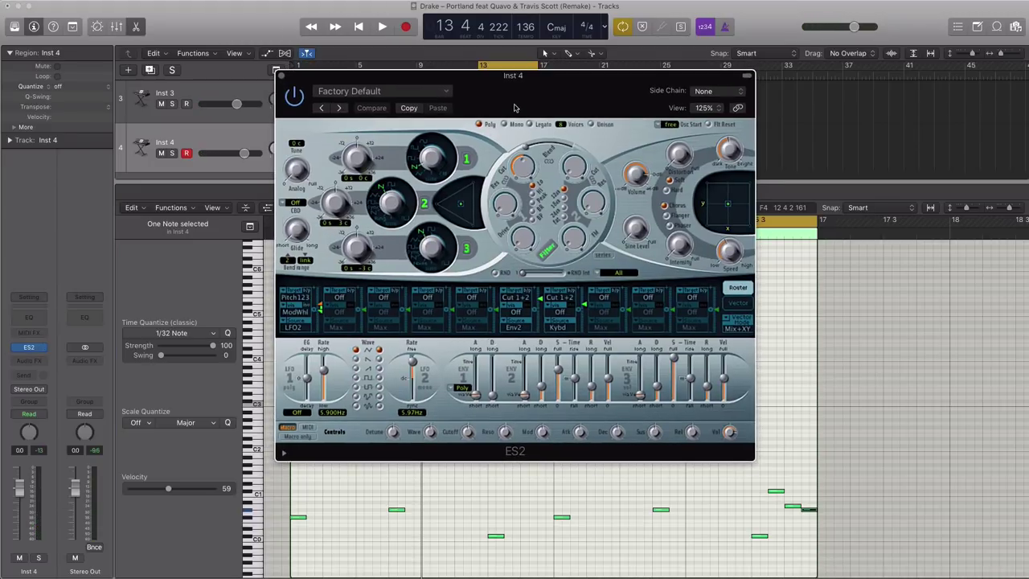
pyautogui.press('space')
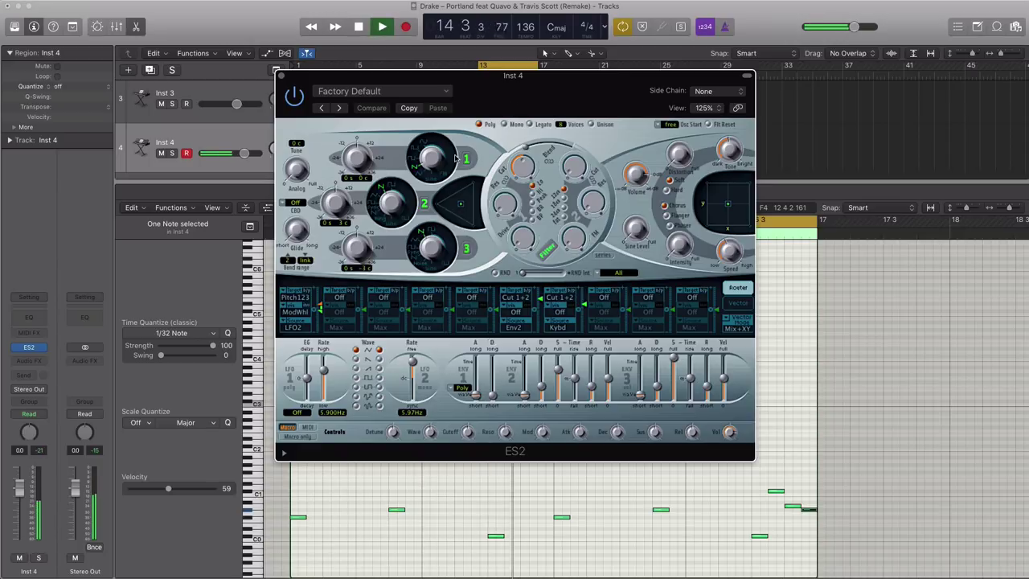
pyautogui.press('space')
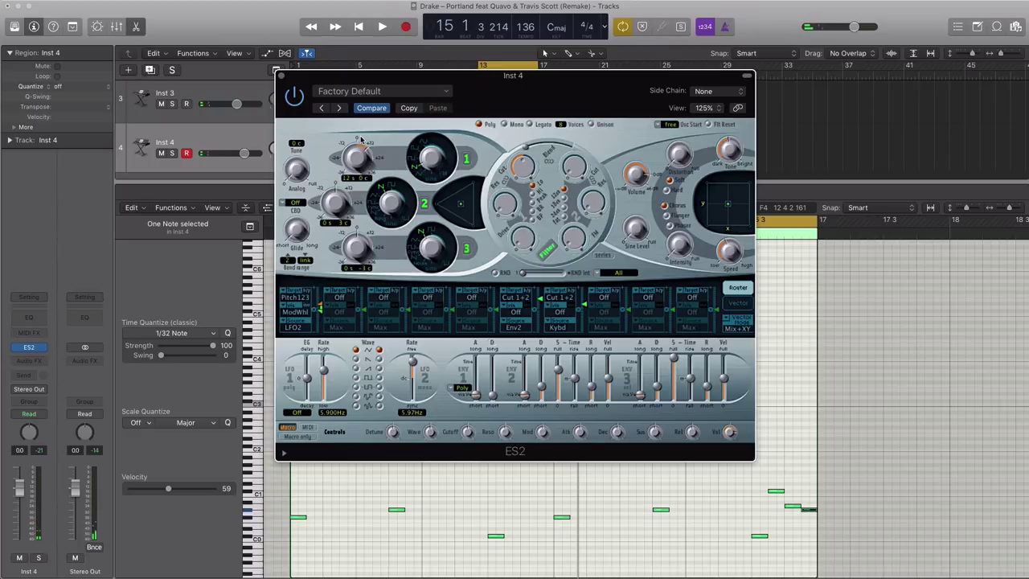
pyautogui.press('space')
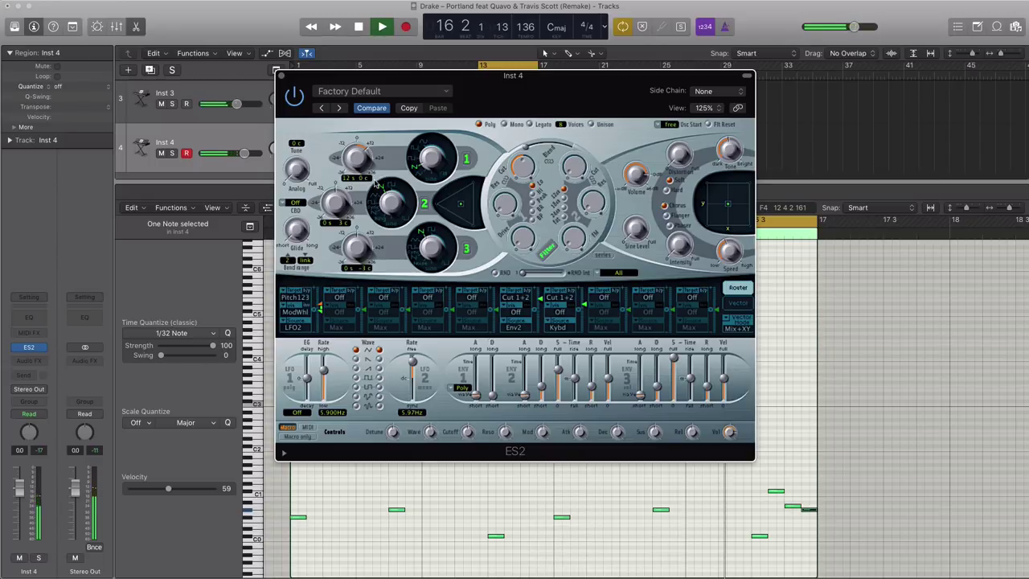
pyautogui.press('space')
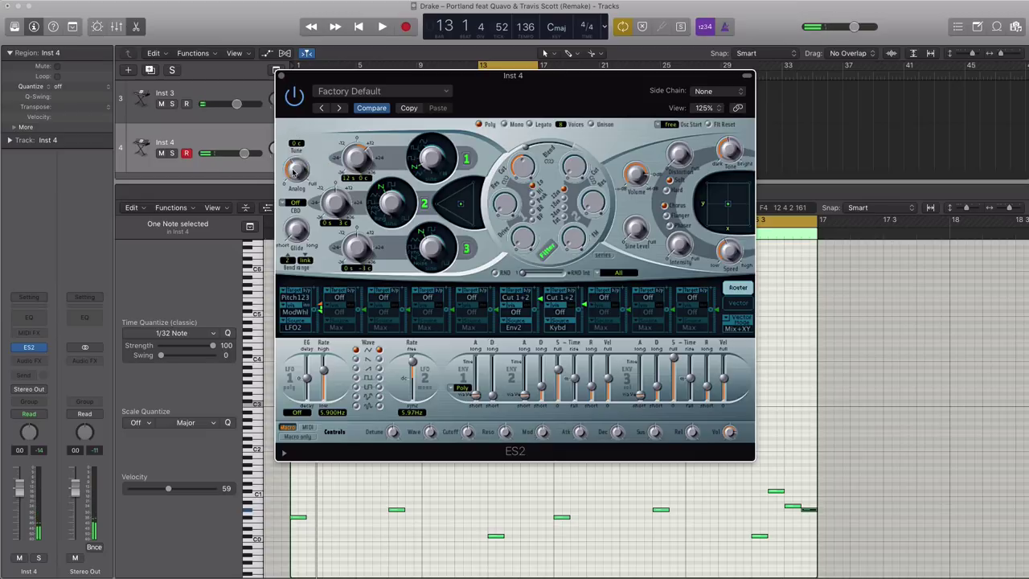
# - Raise the ES2's Analog amount slightly, lower the Tone and try a Distortion of about 1.4 dB during playback
pyautogui.press('space')
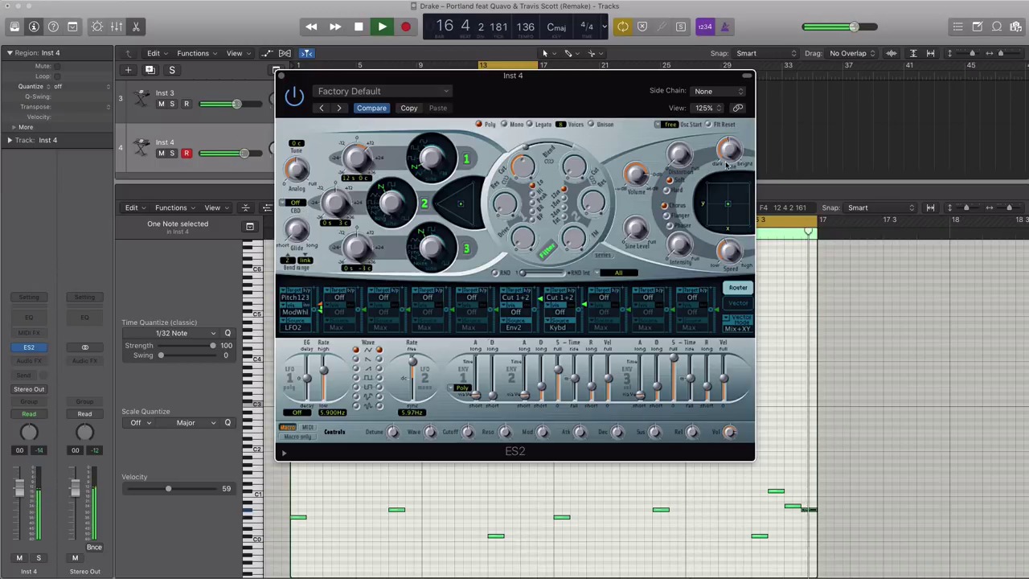
pyautogui.press('space')
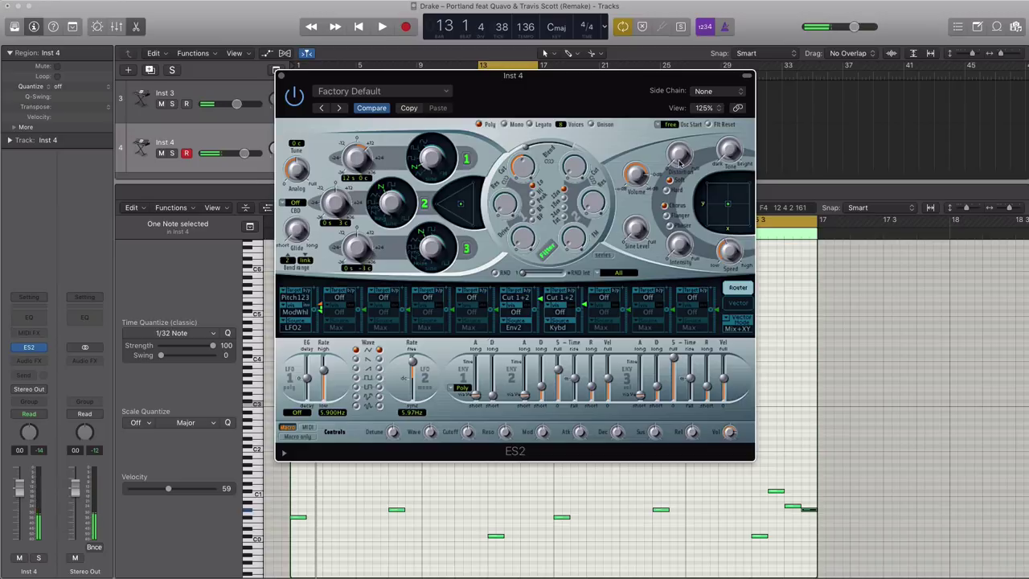
pyautogui.press('space')
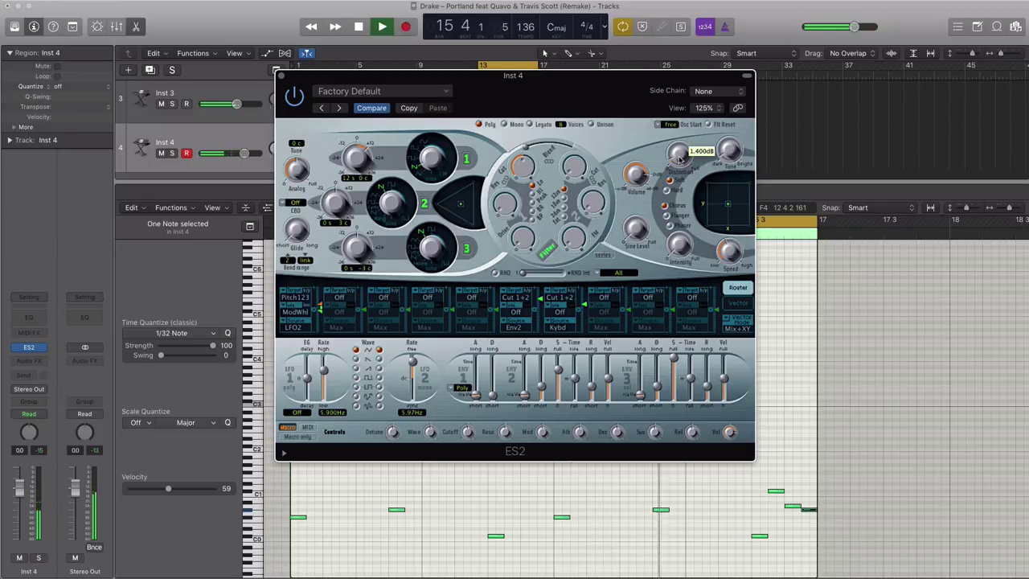
pyautogui.moveTo(679, 159)
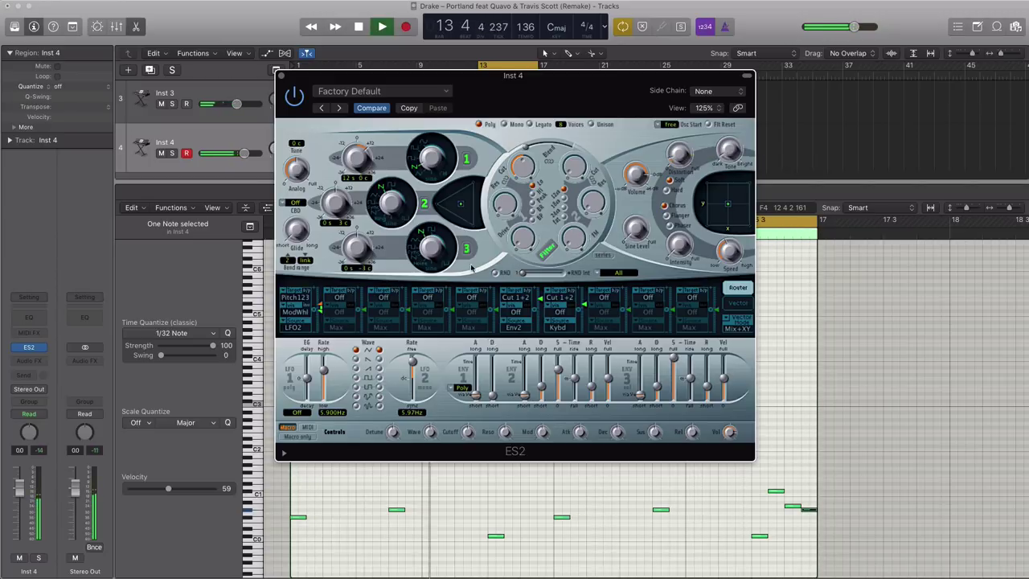
# - Lower the cutoff of the ES2's first filter and fine-tune the Distortion amount while listening to the loop
pyautogui.press('space')
pyautogui.press('space')
pyautogui.moveTo(521, 235)
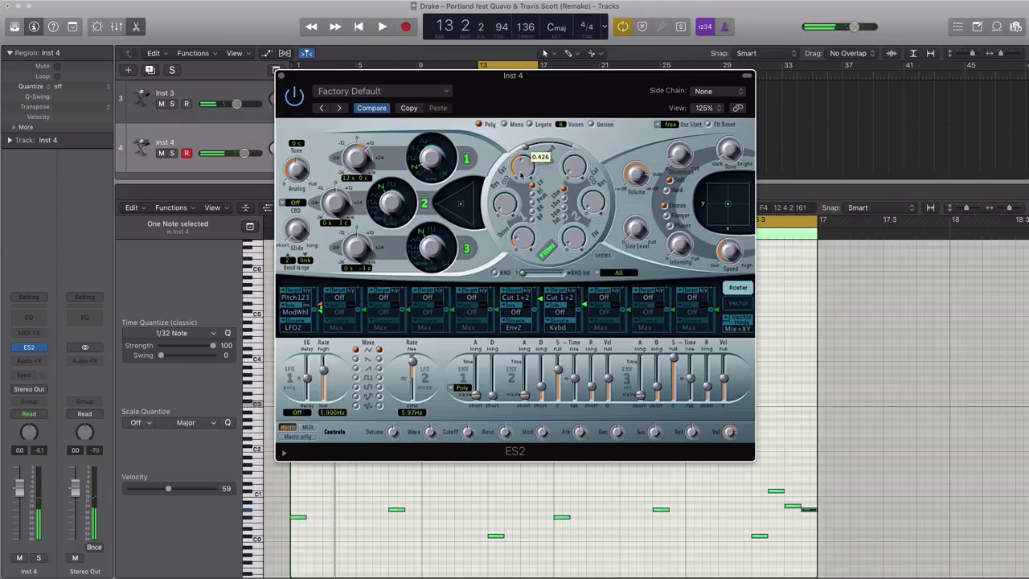
pyautogui.moveTo(521, 173); pyautogui.dragTo(524, 182)
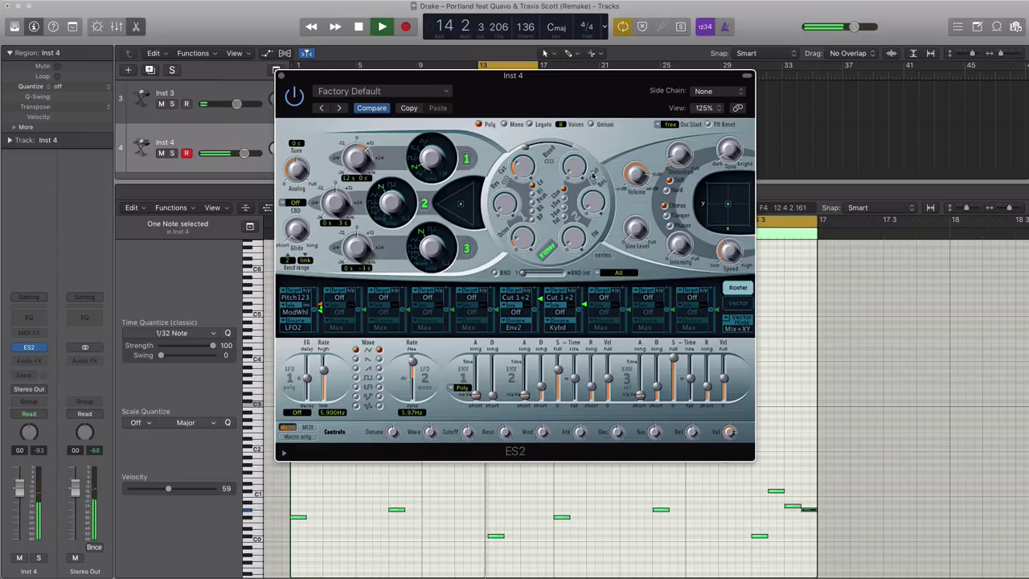
pyautogui.moveTo(677, 161); pyautogui.dragTo(675, 163)
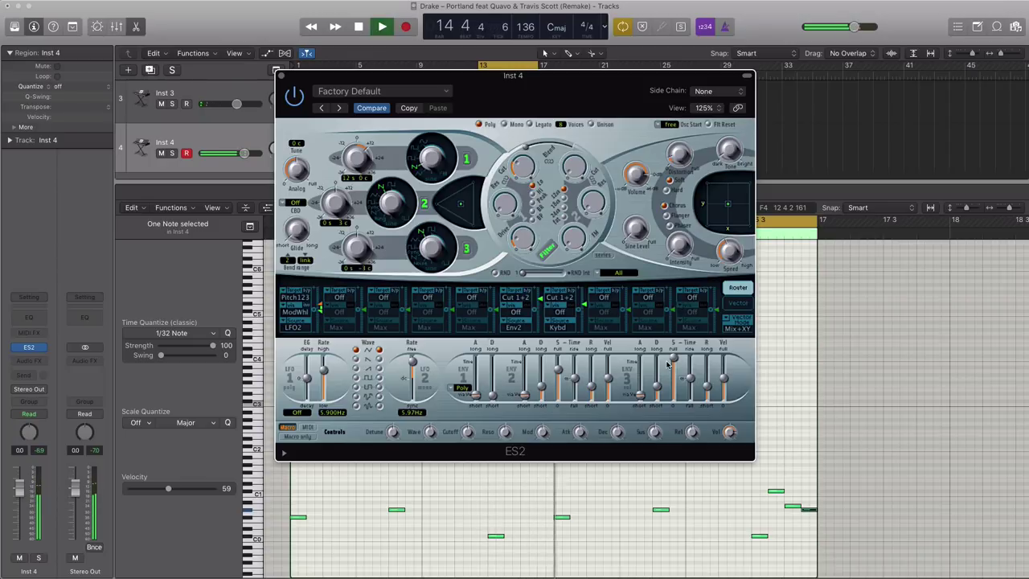
# - Shape ES2 envelope 3 with slightly longer attack, maximum decay, zero sustain and longer release, and close the synth
pyautogui.press('space')
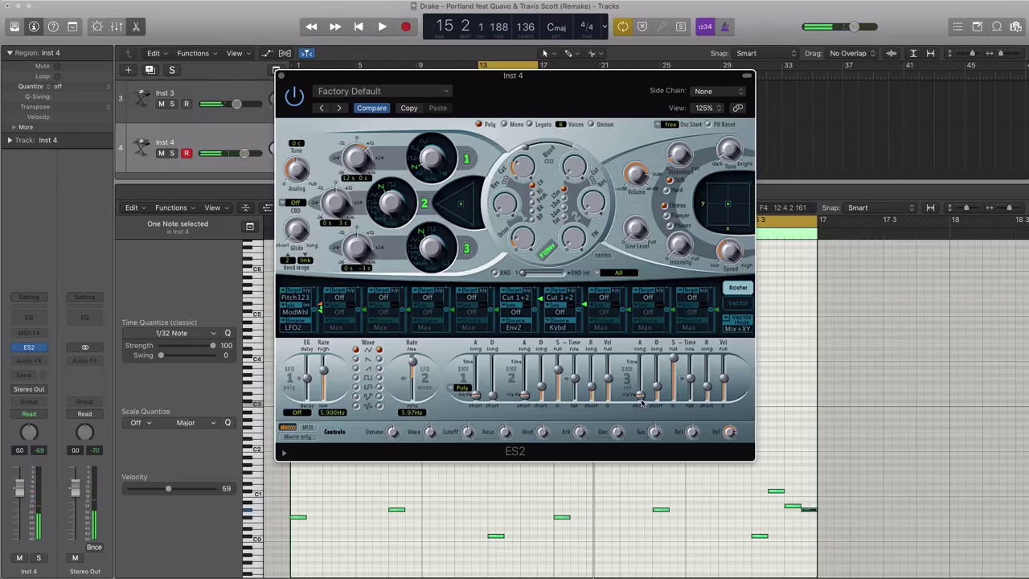
pyautogui.press('space')
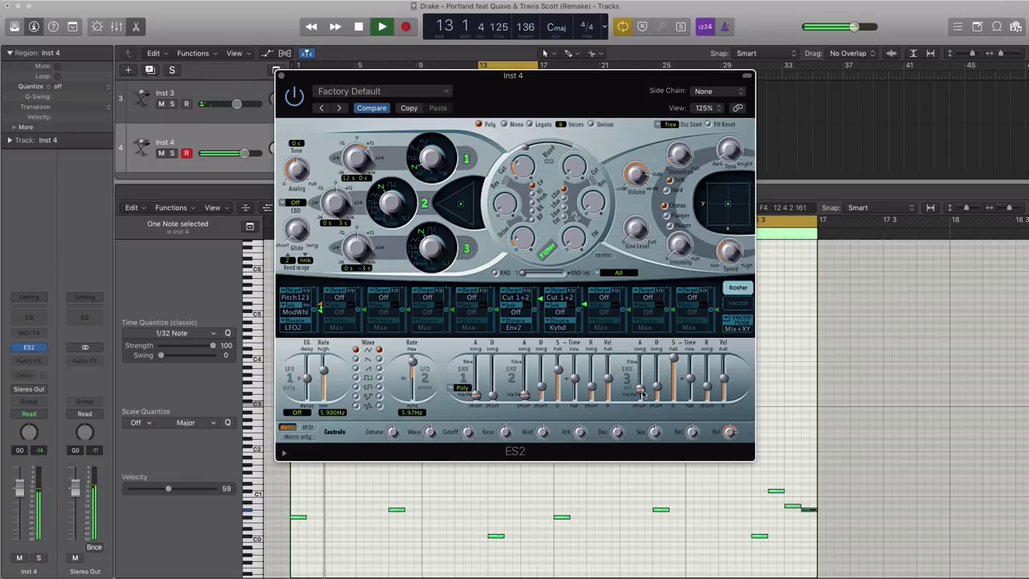
pyautogui.moveTo(641, 393)
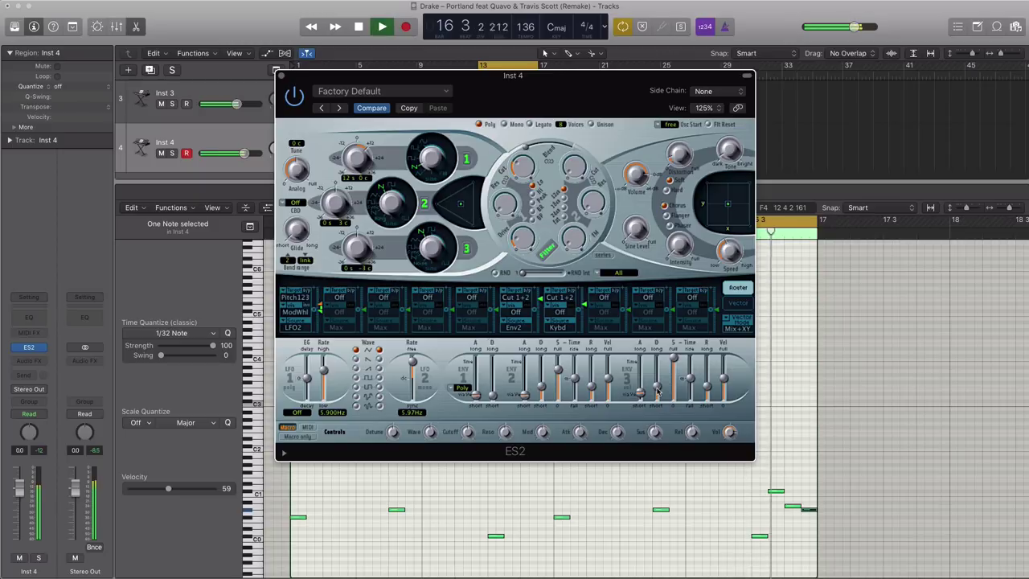
pyautogui.moveTo(658, 391)
pyautogui.mouseDown()
pyautogui.moveTo(660, 355)
pyautogui.moveTo(673, 400)
pyautogui.mouseUp()
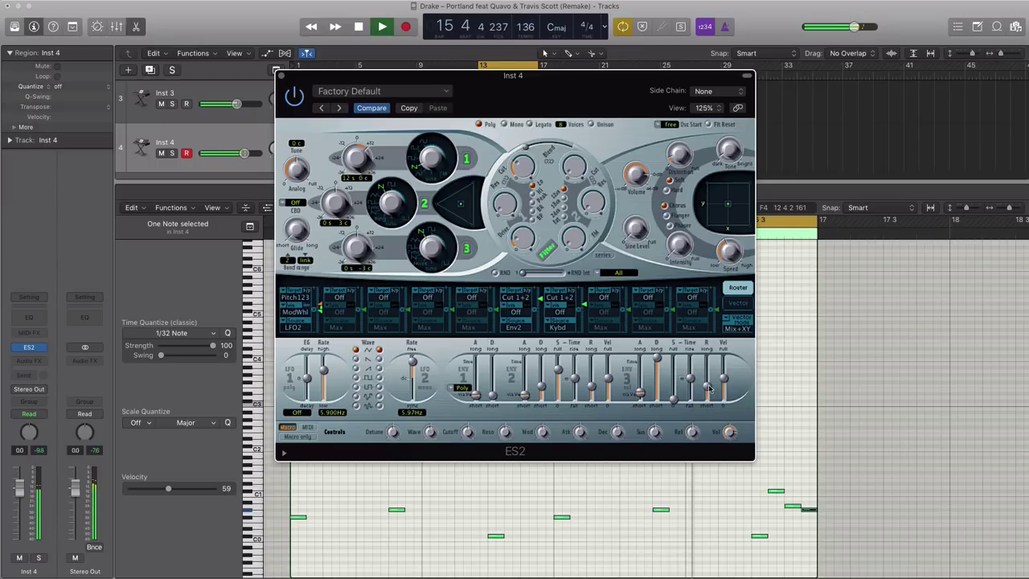
pyautogui.moveTo(707, 389); pyautogui.dragTo(709, 384)
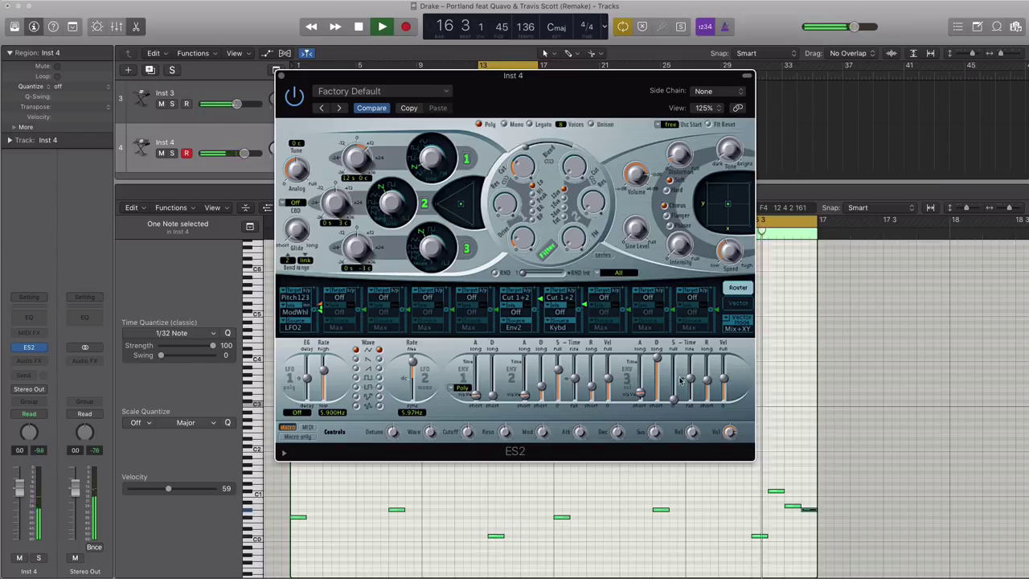
pyautogui.press('space')
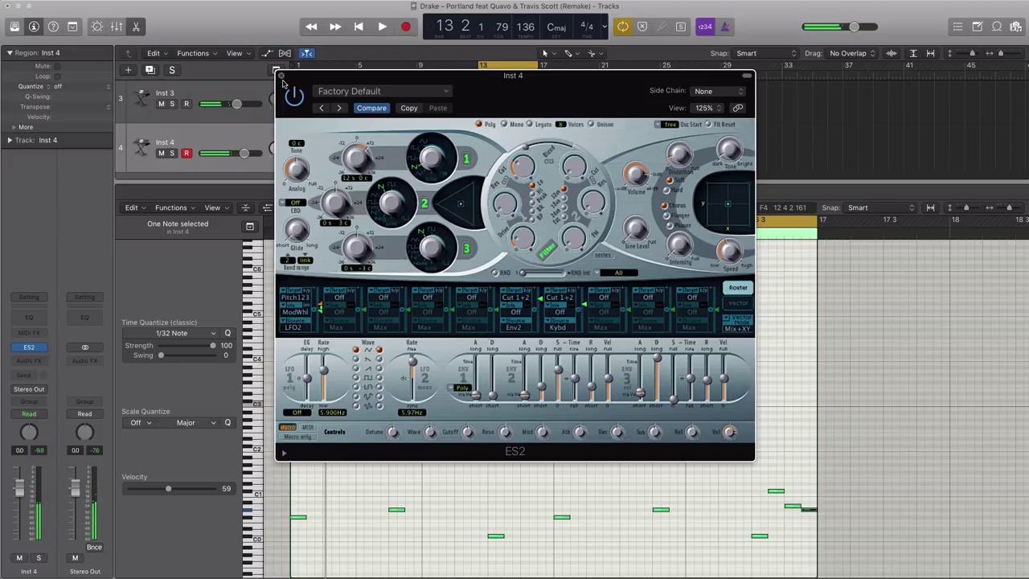
pyautogui.press('v')
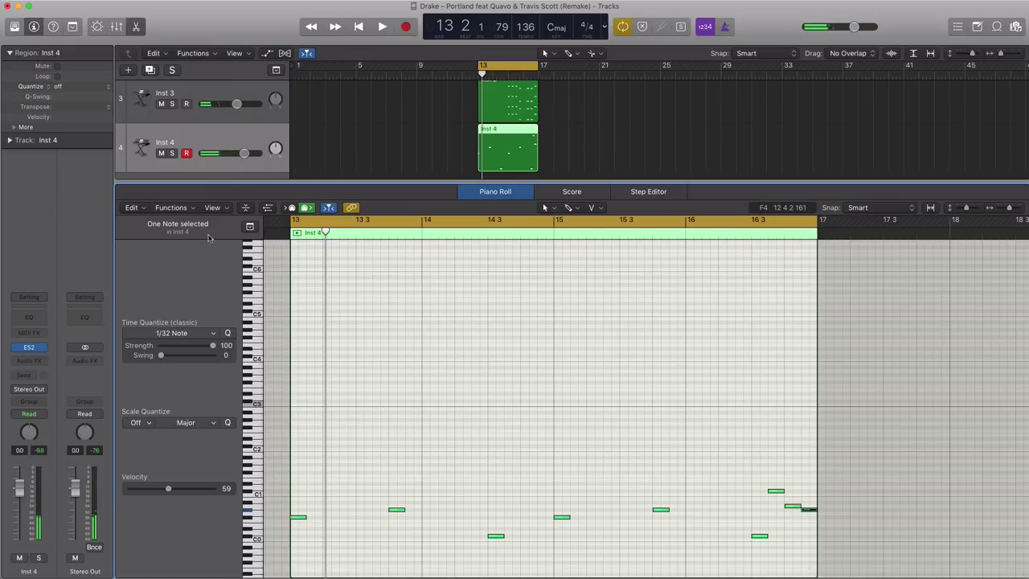
# - Insert a stereo Stereo Delay on Inst 4 and load its 1/8 Note preset
pyautogui.click(37, 362)
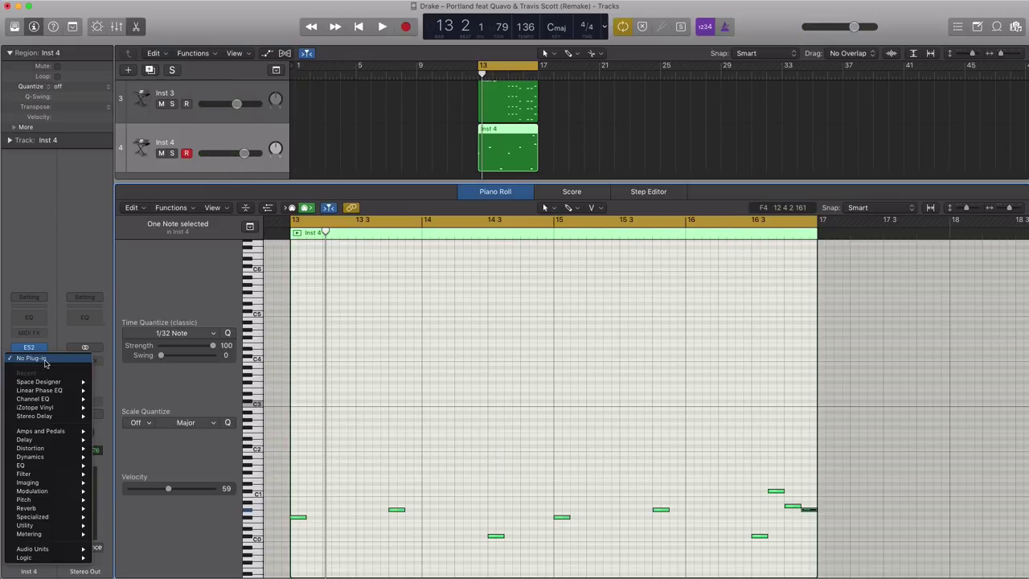
pyautogui.moveTo(46, 393)
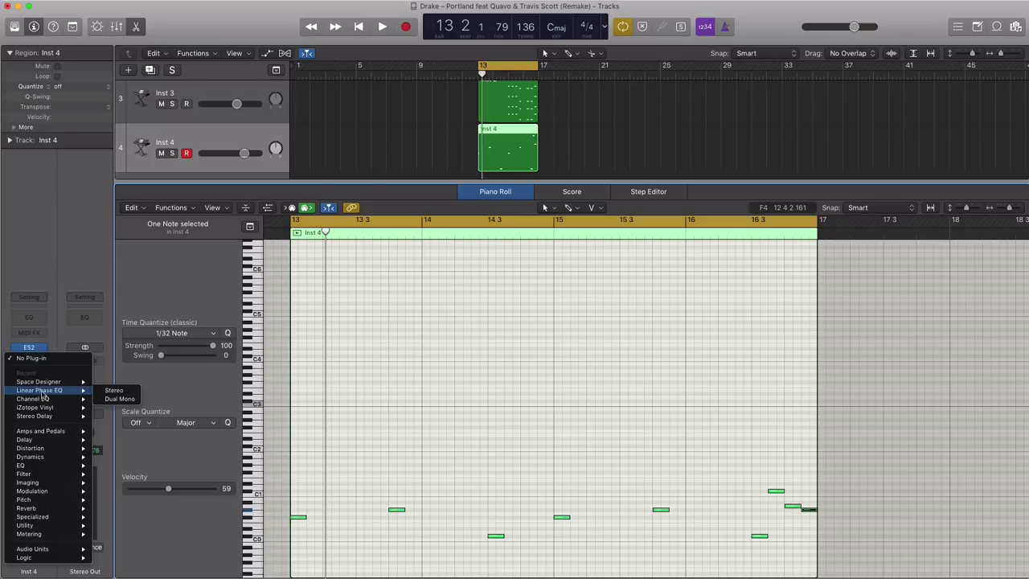
pyautogui.moveTo(42, 443)
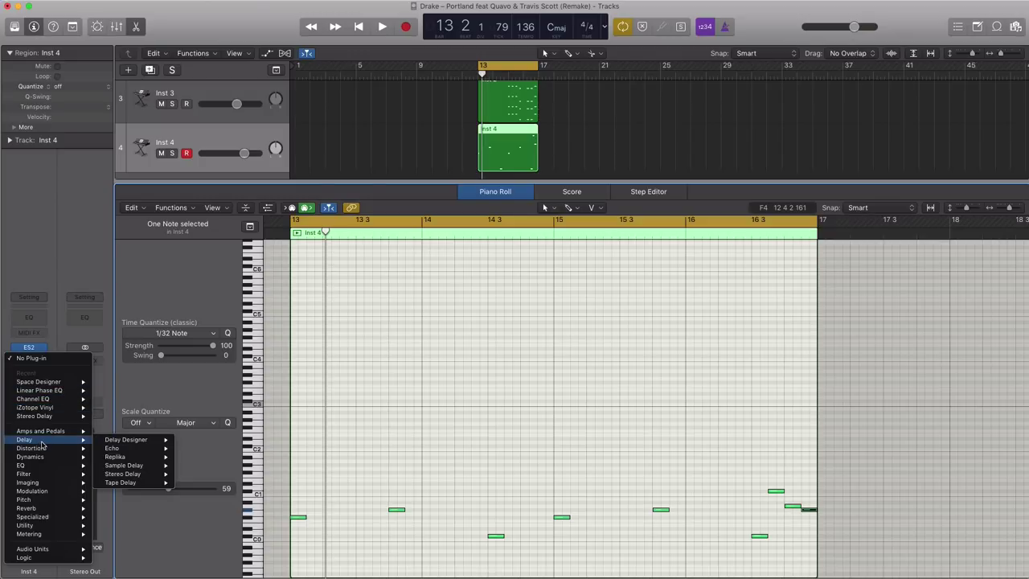
pyautogui.moveTo(139, 476)
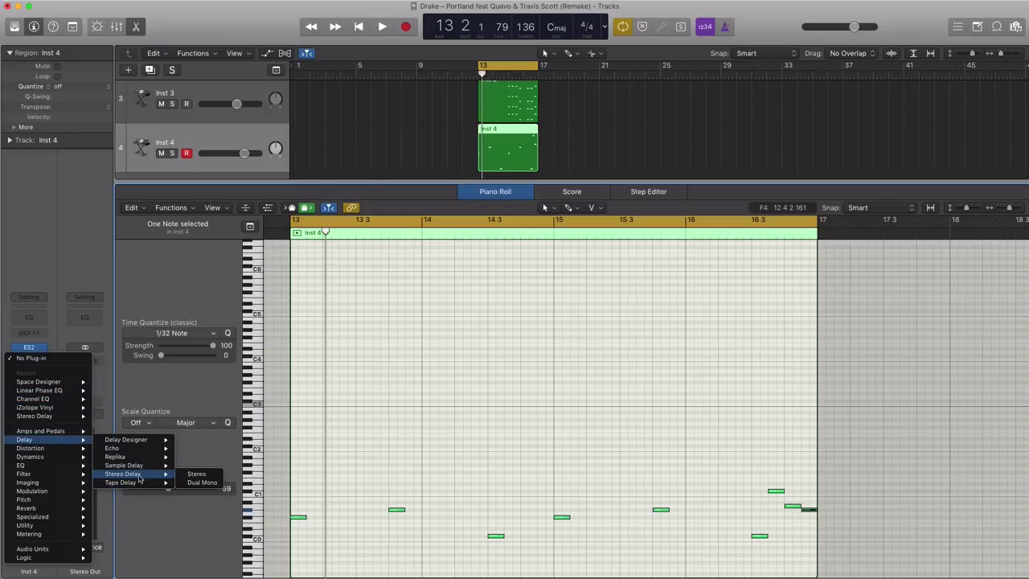
pyautogui.click(190, 475)
pyautogui.moveTo(320, 67); pyautogui.dragTo(612, 101)
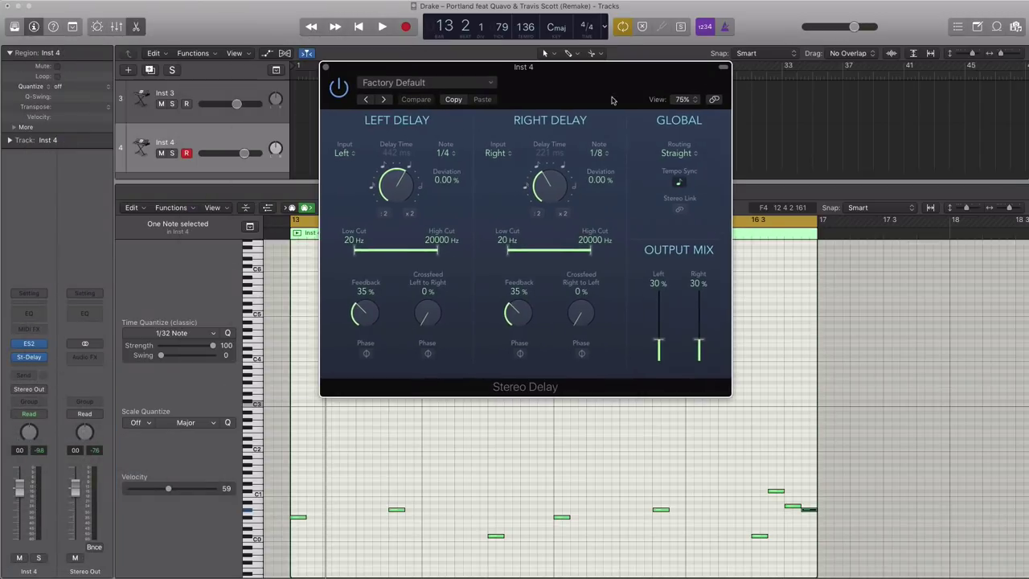
pyautogui.click(431, 85)
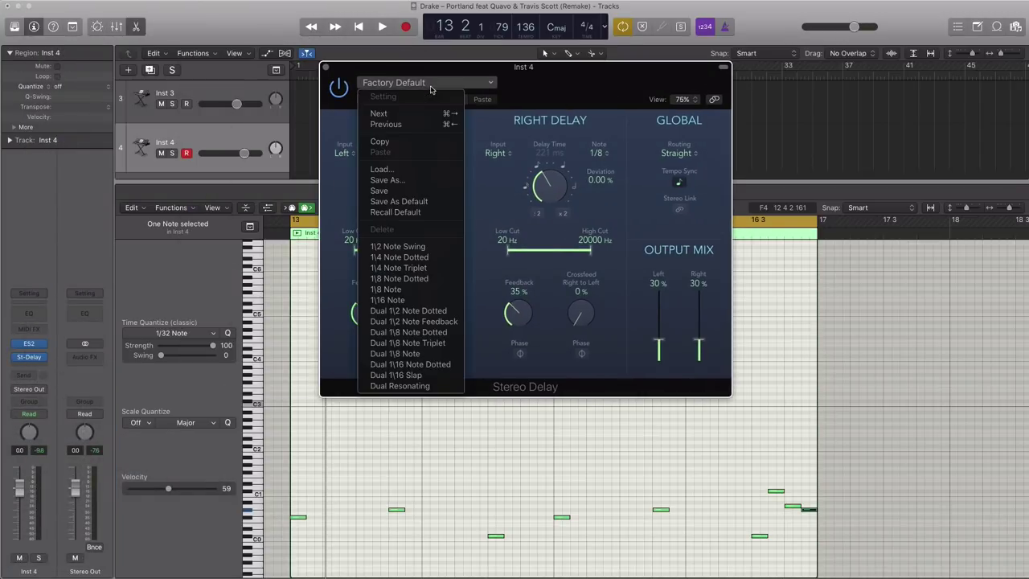
pyautogui.click(414, 292)
# - Audition the delayed bass and raise the delay's right output mix to 80%
pyautogui.press('space')
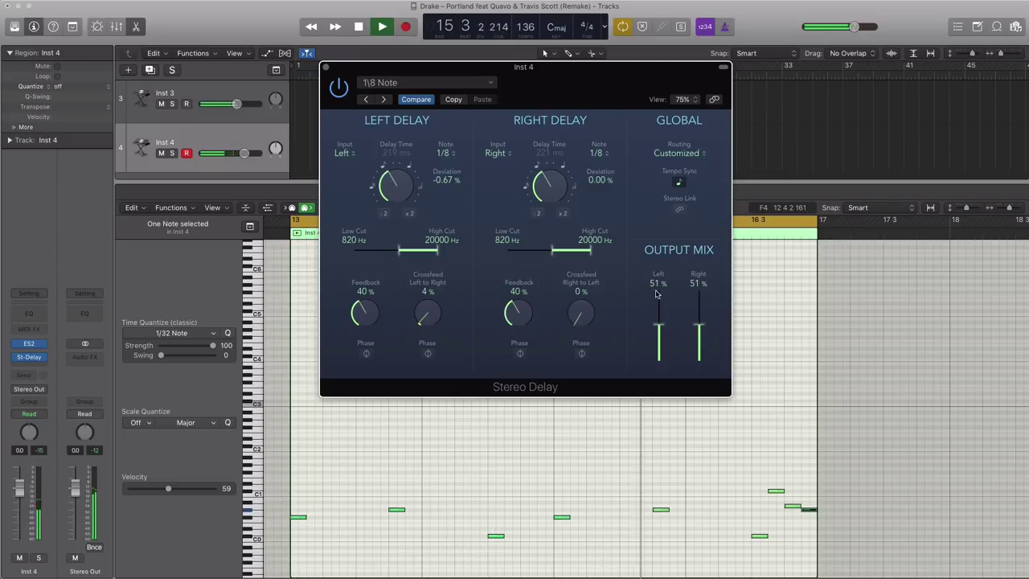
pyautogui.press('space')
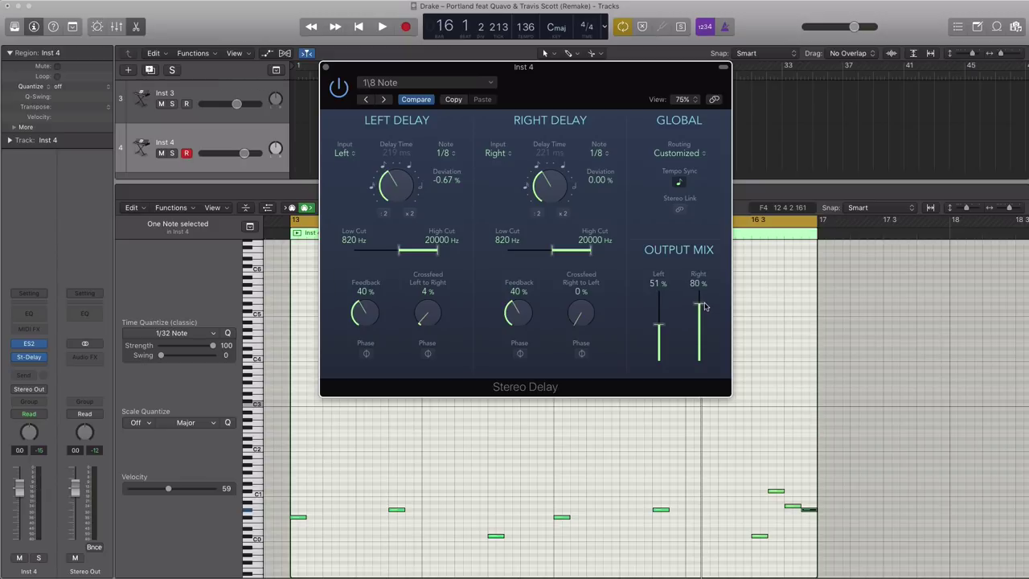
pyautogui.press('space')
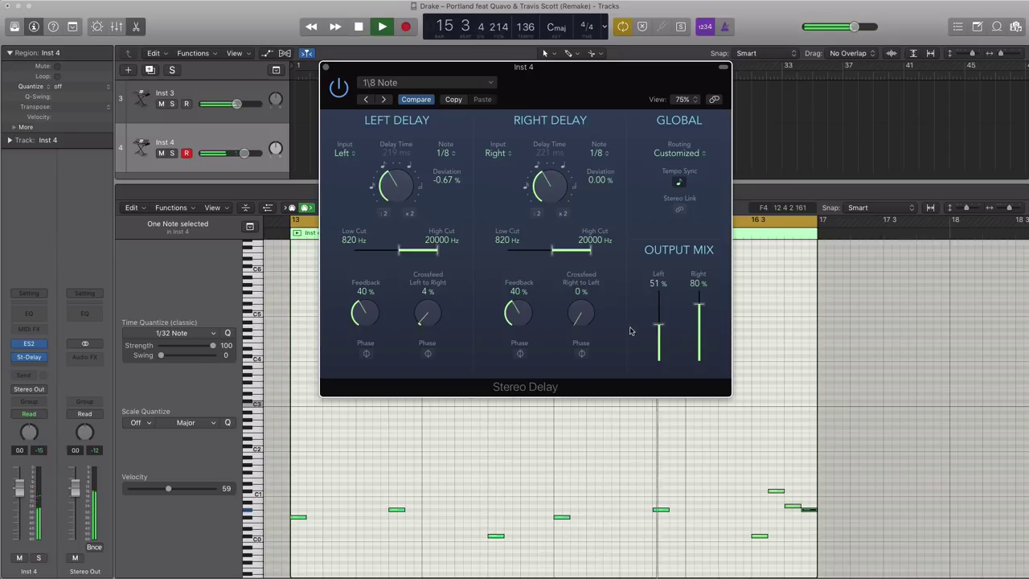
# - Set the right delay's feedback to 60% and Inst 4's volume fader to 0.9 dB while auditioning
pyautogui.press('space')
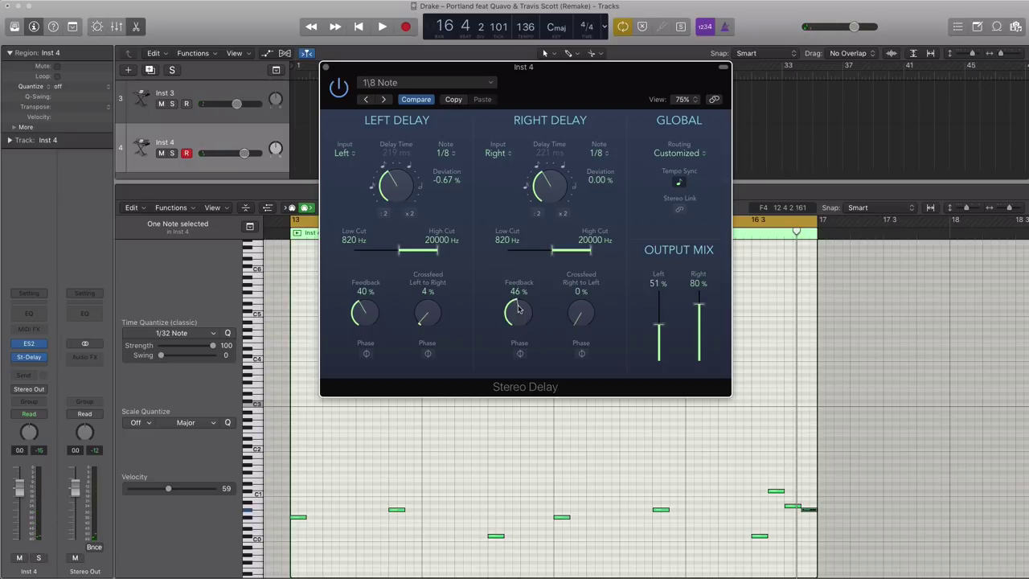
pyautogui.press('space')
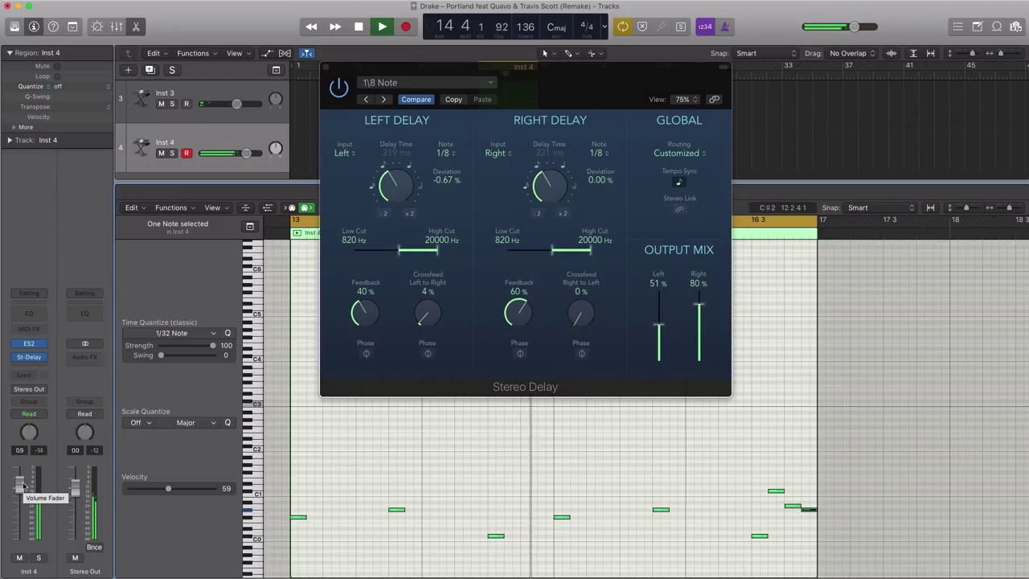
pyautogui.press('space')
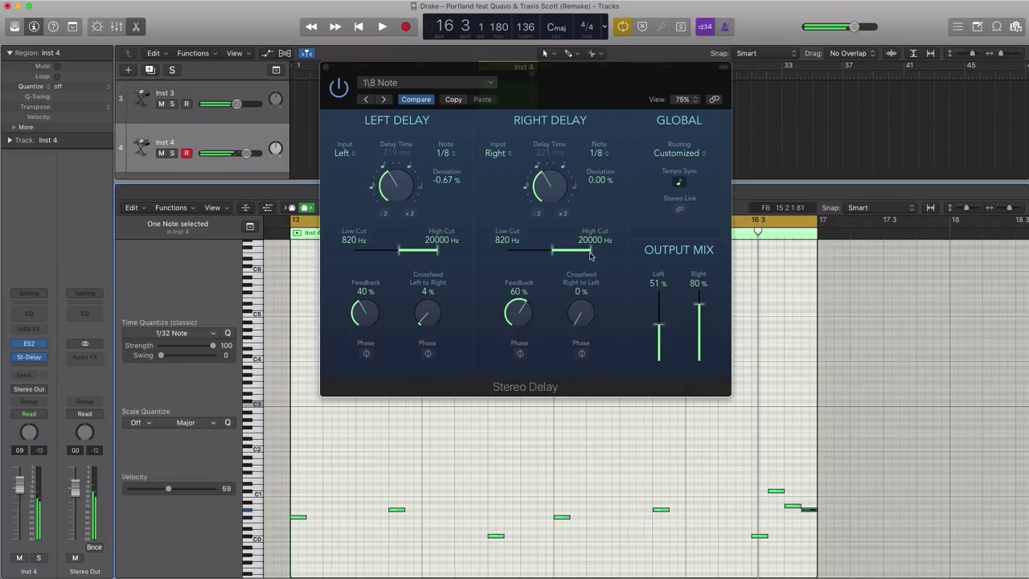
# - Lower the high cut of both the right and left delays to 4700 Hz while checking playback
pyautogui.moveTo(590, 253); pyautogui.dragTo(585, 253)
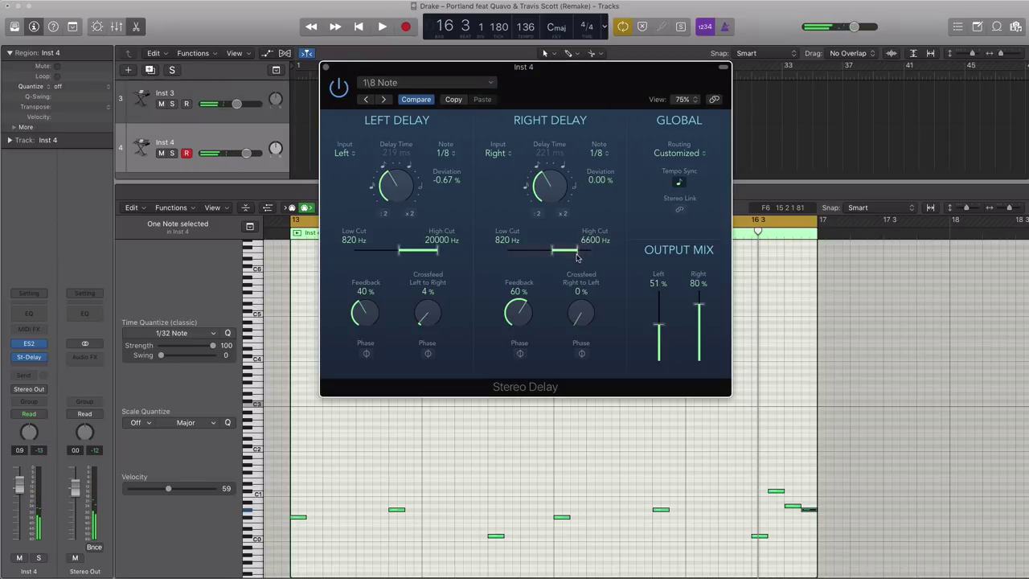
pyautogui.press('space')
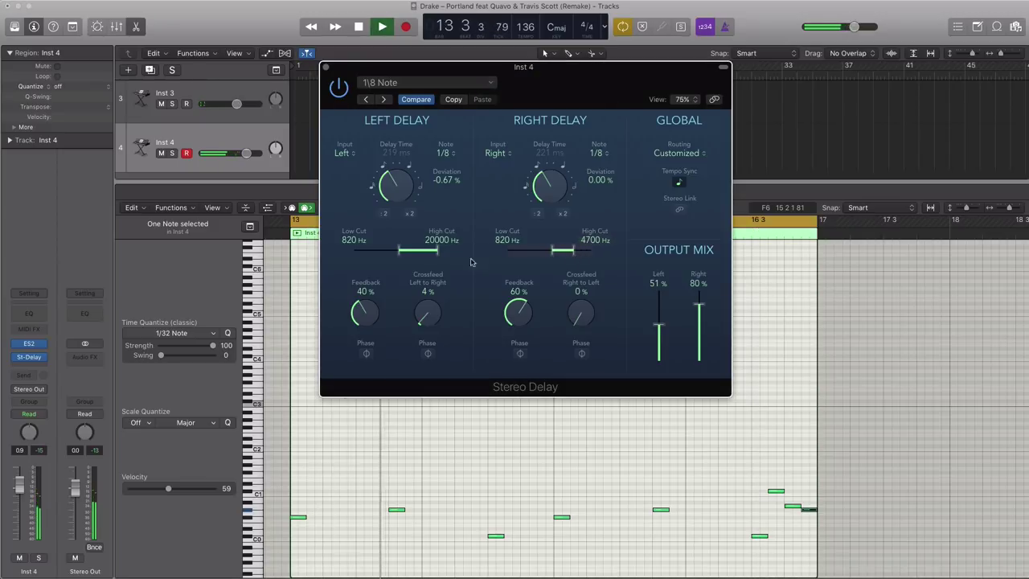
pyautogui.moveTo(434, 256); pyautogui.dragTo(417, 256)
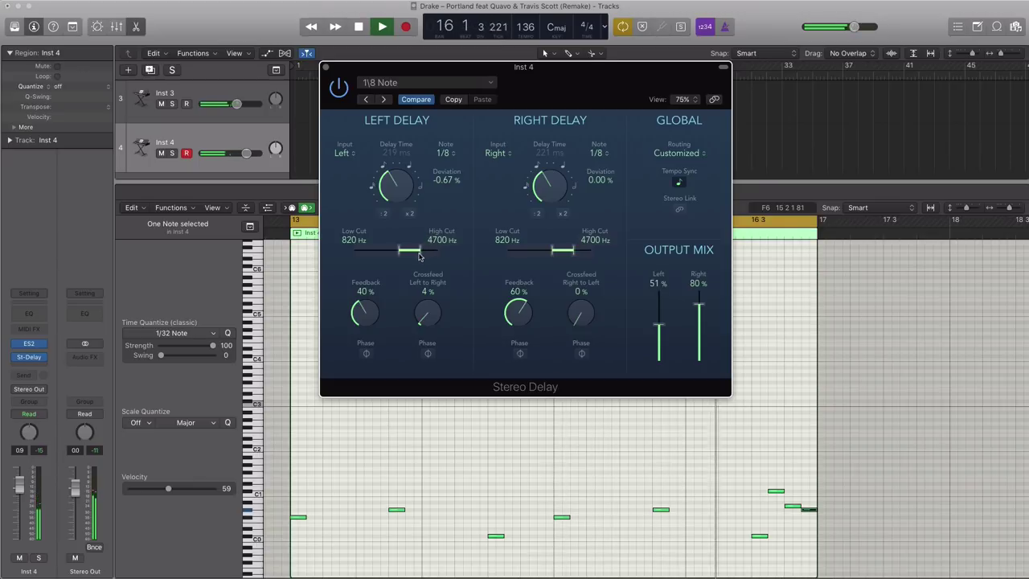
# - Close the Stereo Delay window, set Inst 4's volume fader to 1.2 dB and stop playback
pyautogui.click(326, 67)
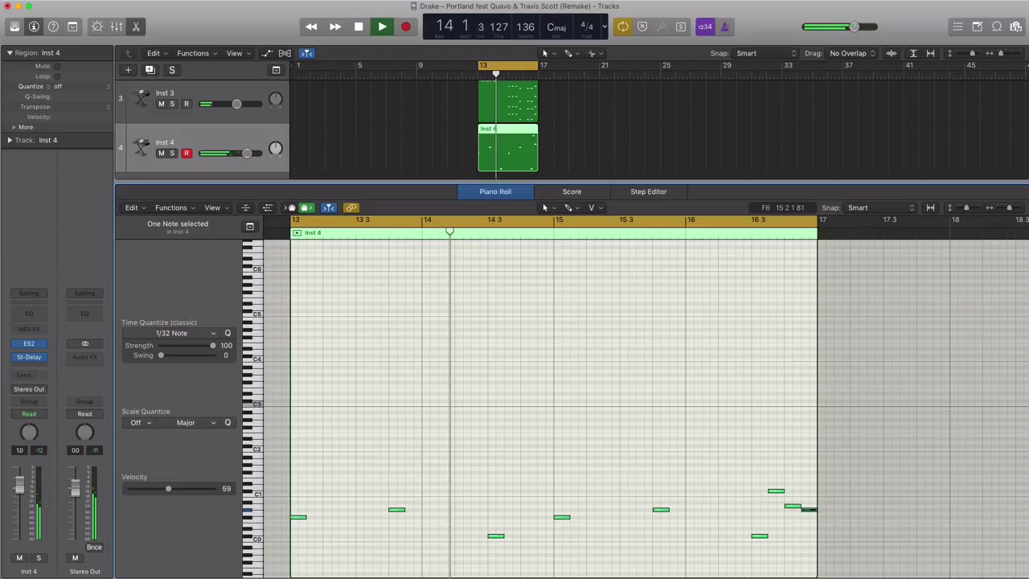
pyautogui.moveTo(19, 484); pyautogui.dragTo(24, 486)
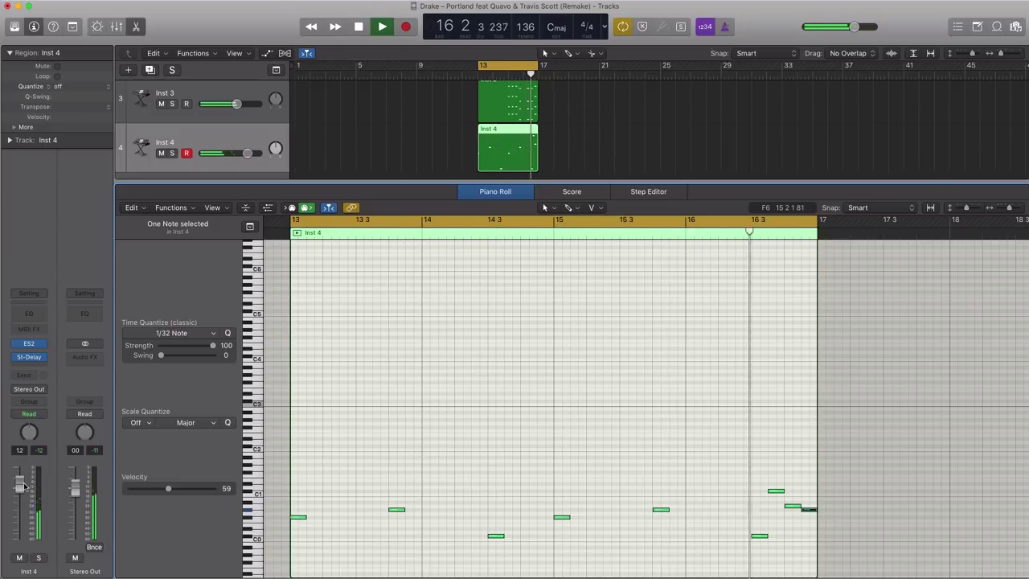
pyautogui.press('space')
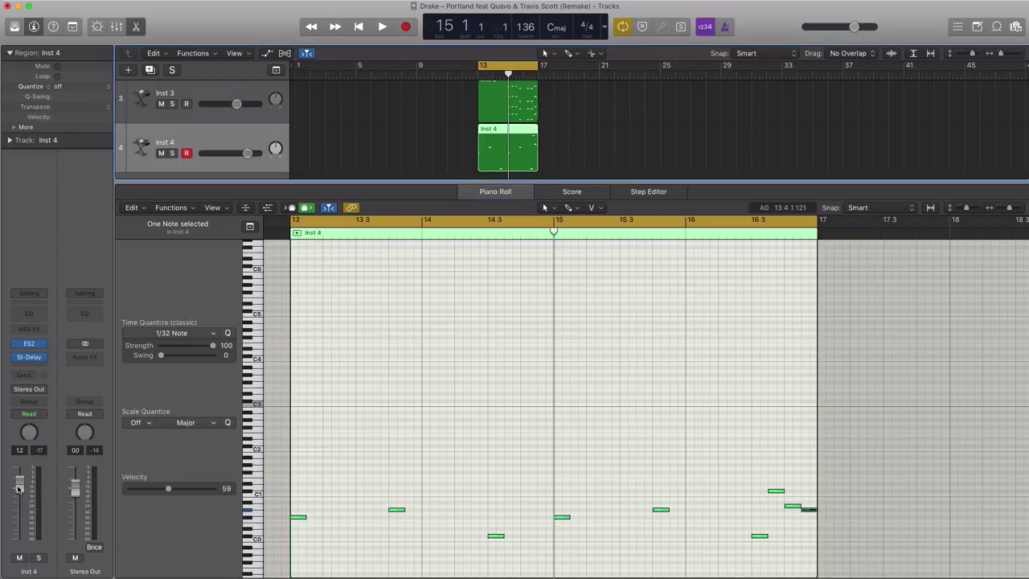
# - Insert the Space Designer reverb on Inst 4 after the Stereo Delay
pyautogui.click(33, 369)
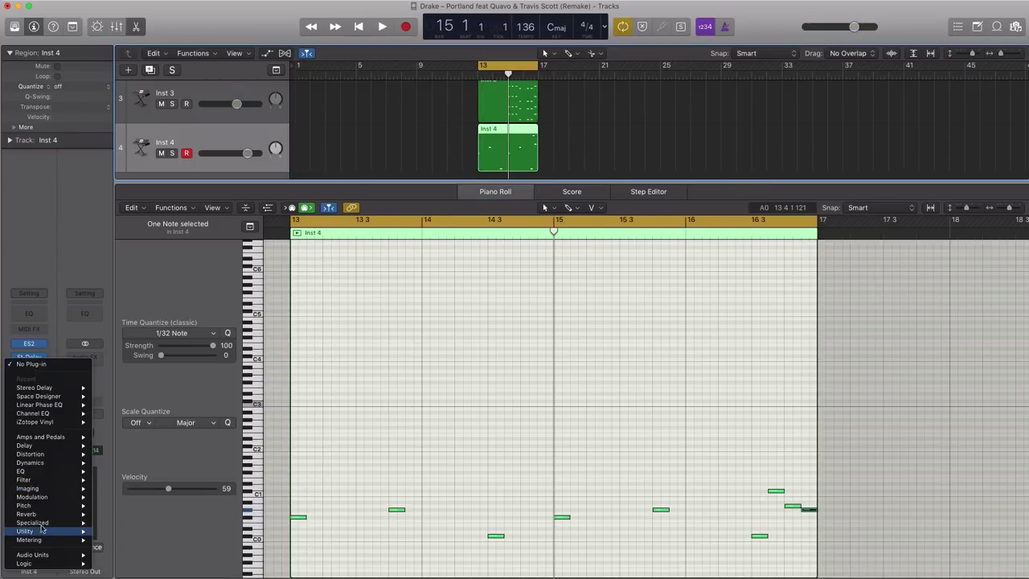
pyautogui.moveTo(44, 516)
pyautogui.moveTo(125, 541)
pyautogui.click(207, 542)
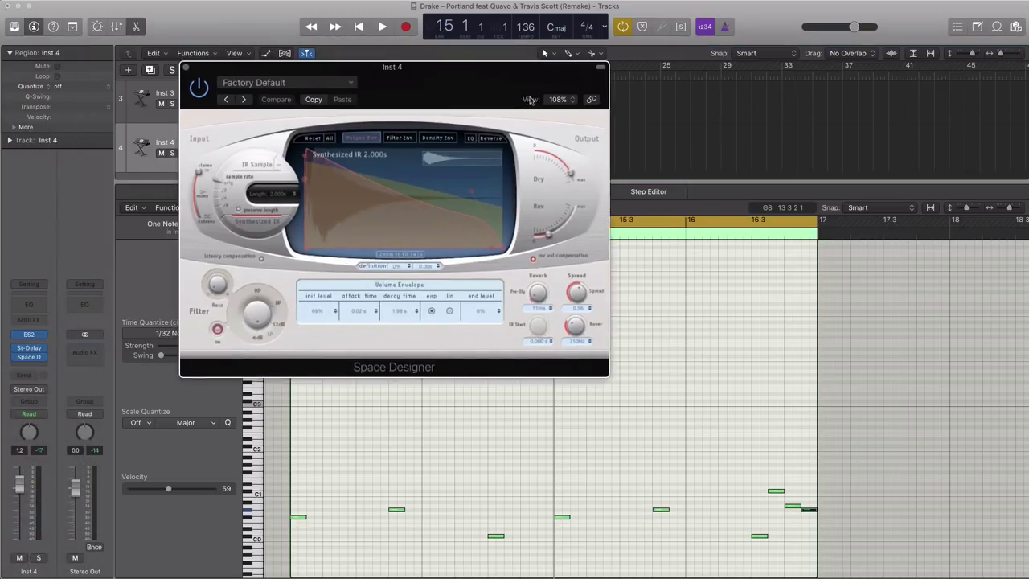
pyautogui.moveTo(531, 99); pyautogui.dragTo(622, 120)
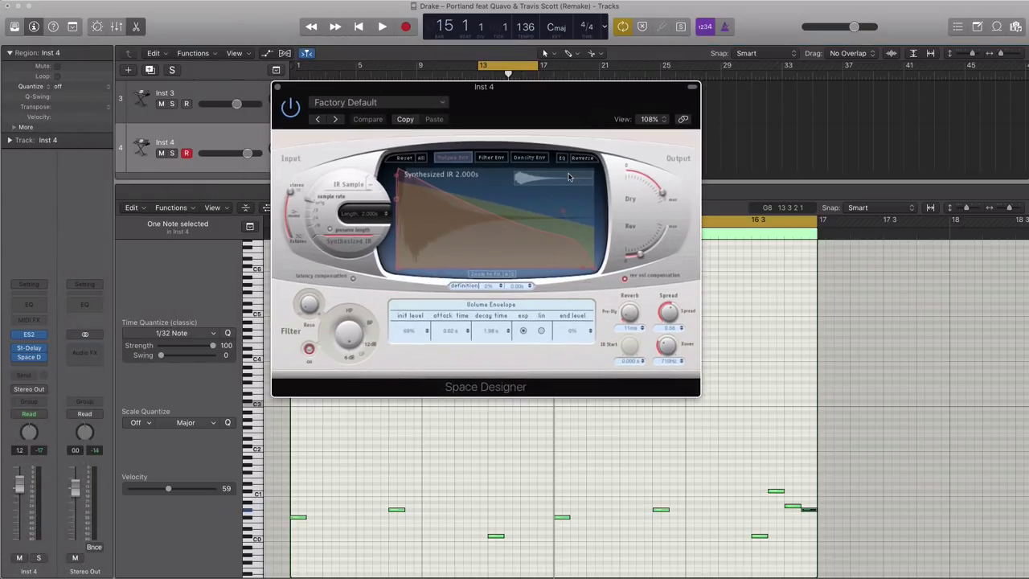
# - Fine-tune Space Designer's reverb output level while auditioning Inst 4 soloed, then turn solo off
pyautogui.press('space')
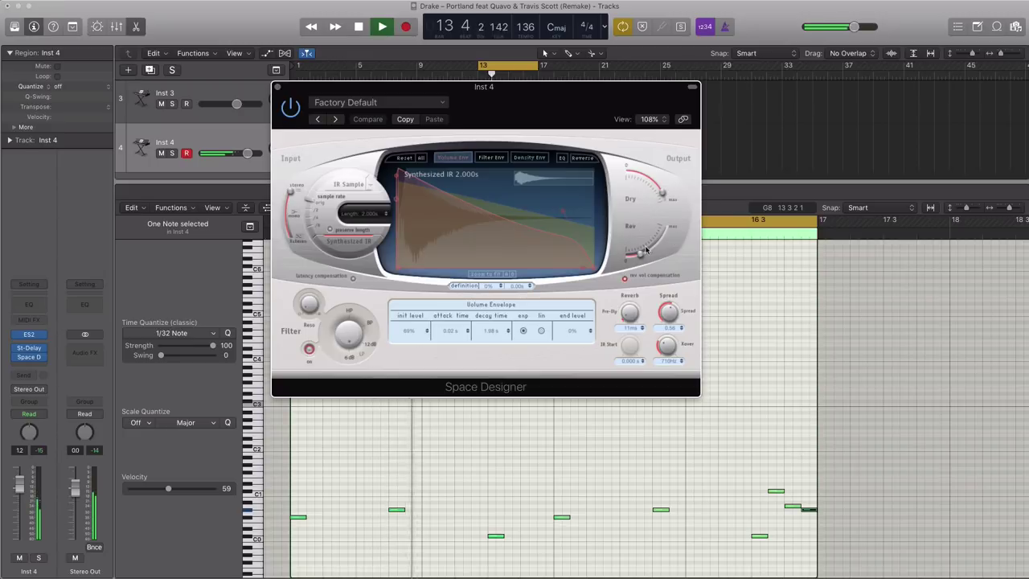
pyautogui.moveTo(668, 242); pyautogui.dragTo(669, 234)
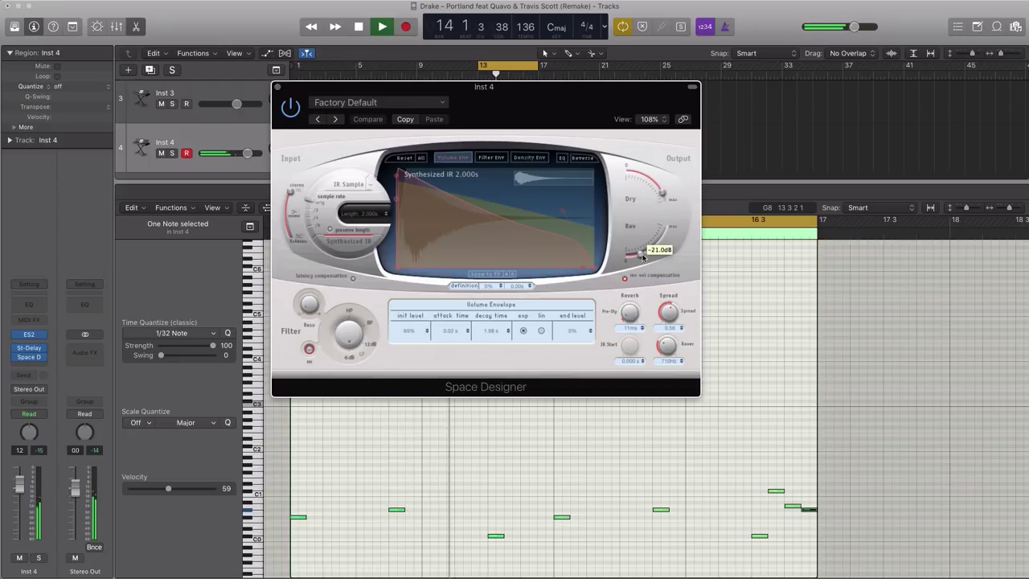
pyautogui.click(171, 153)
pyautogui.click(644, 256)
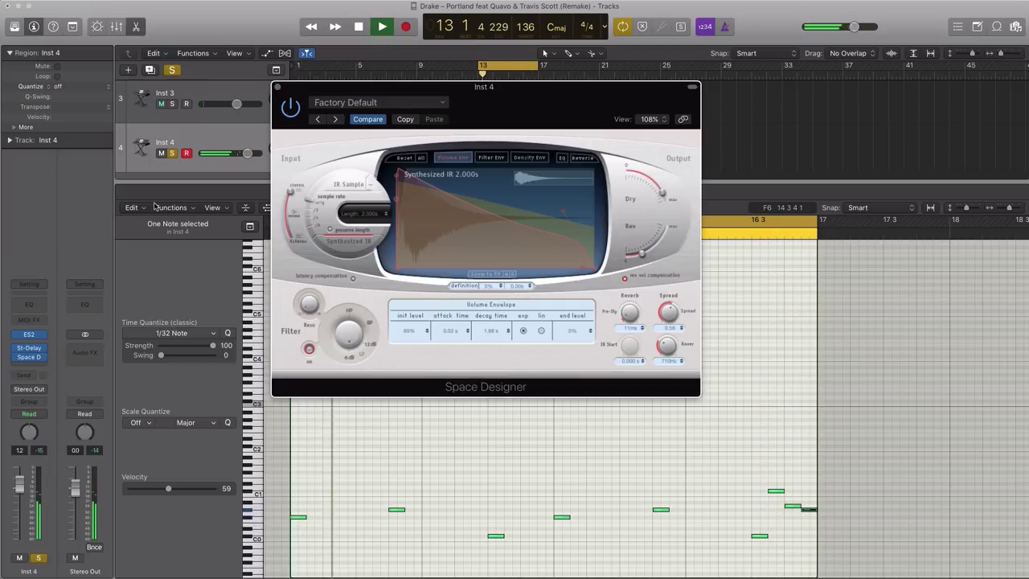
pyautogui.click(172, 152)
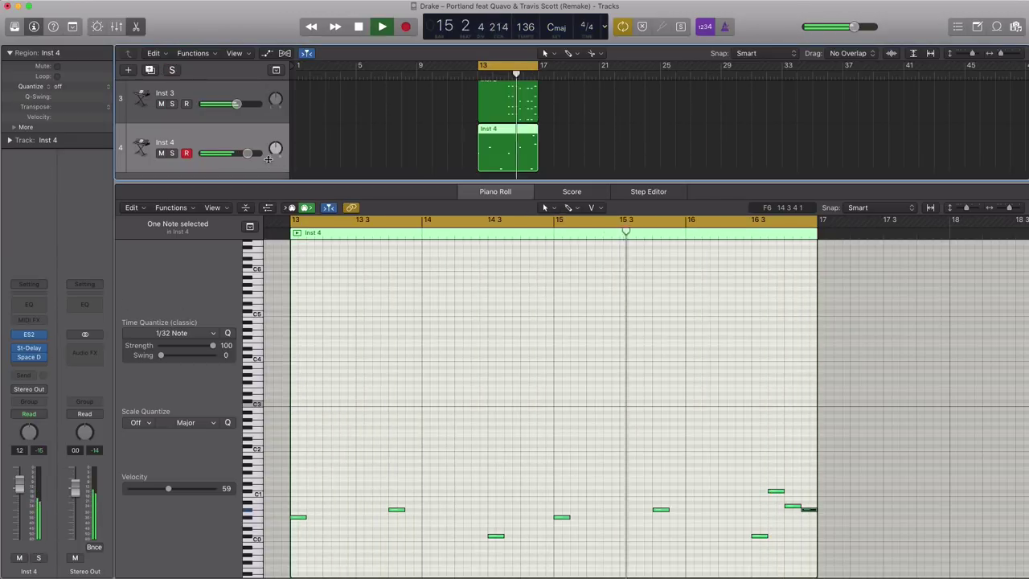
# - Raise the Native American Flute track's volume to +1.4 dB and pan it to -16
pyautogui.press('v')
pyautogui.press('x')
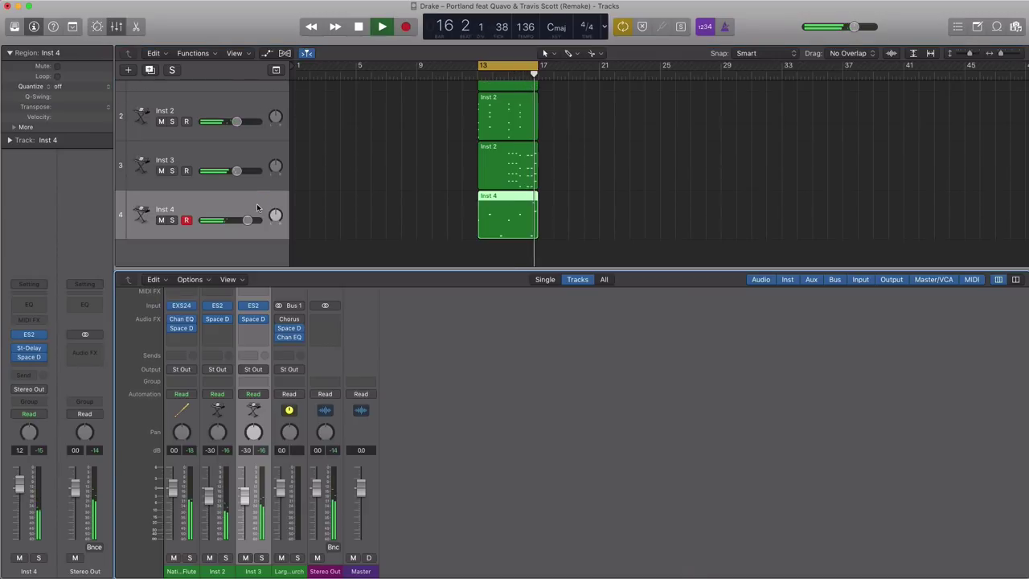
pyautogui.press('x')
pyautogui.press('space')
pyautogui.moveTo(249, 108); pyautogui.dragTo(246, 108)
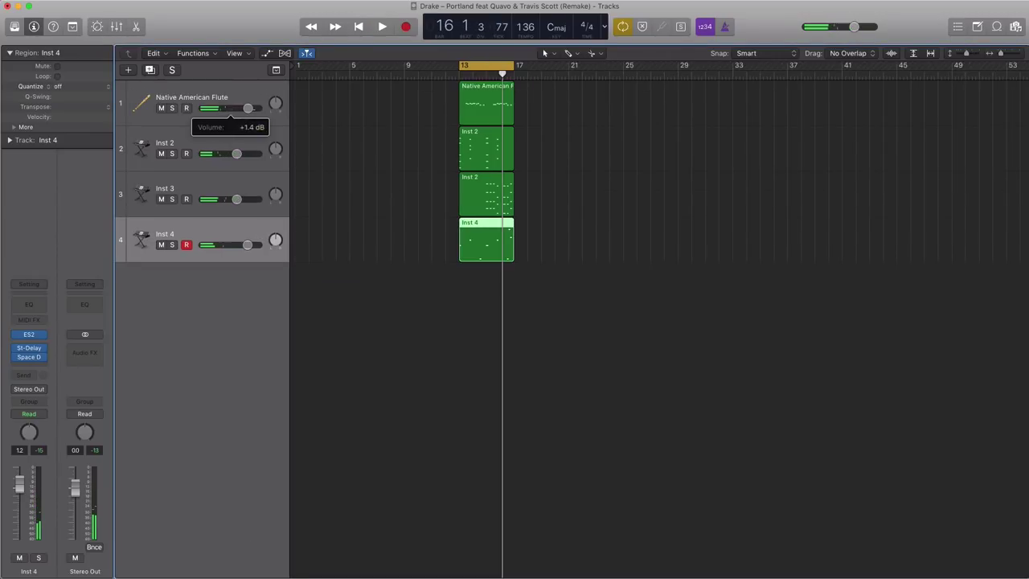
pyautogui.moveTo(275, 105)
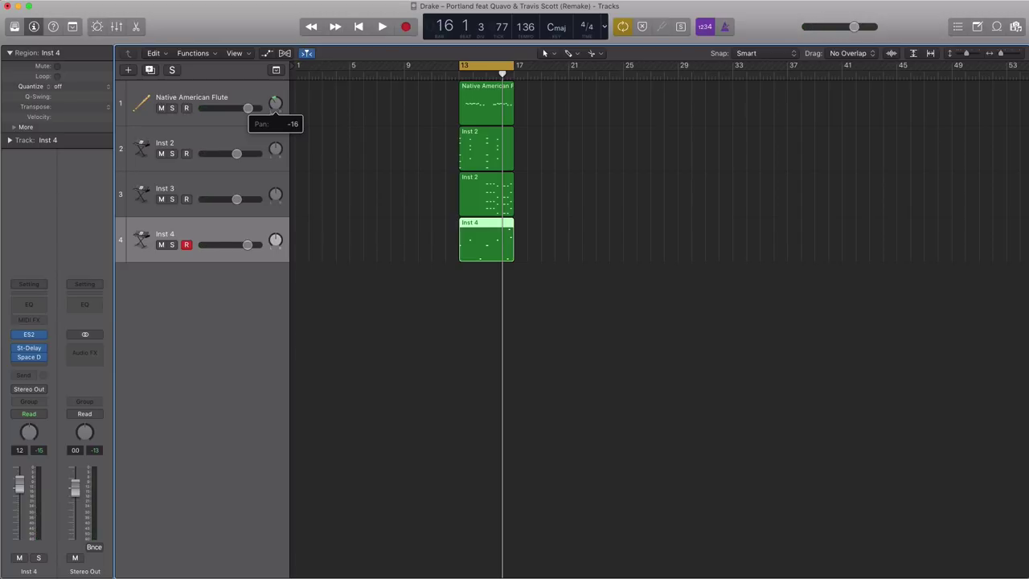
# - Lower the Native American Flute track's volume slightly while auditioning the full loop
pyautogui.press('space')
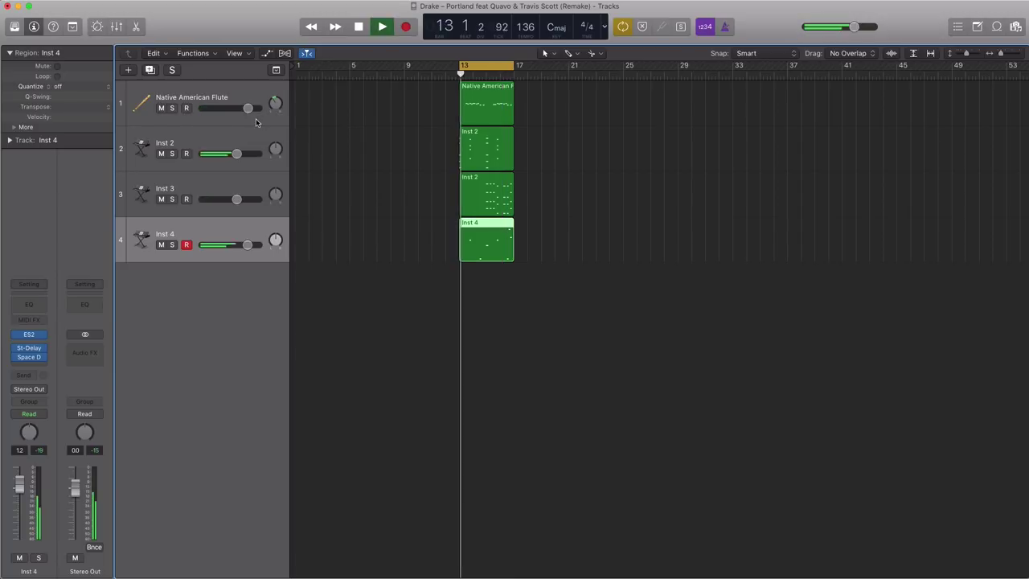
pyautogui.moveTo(247, 108); pyautogui.dragTo(246, 113)
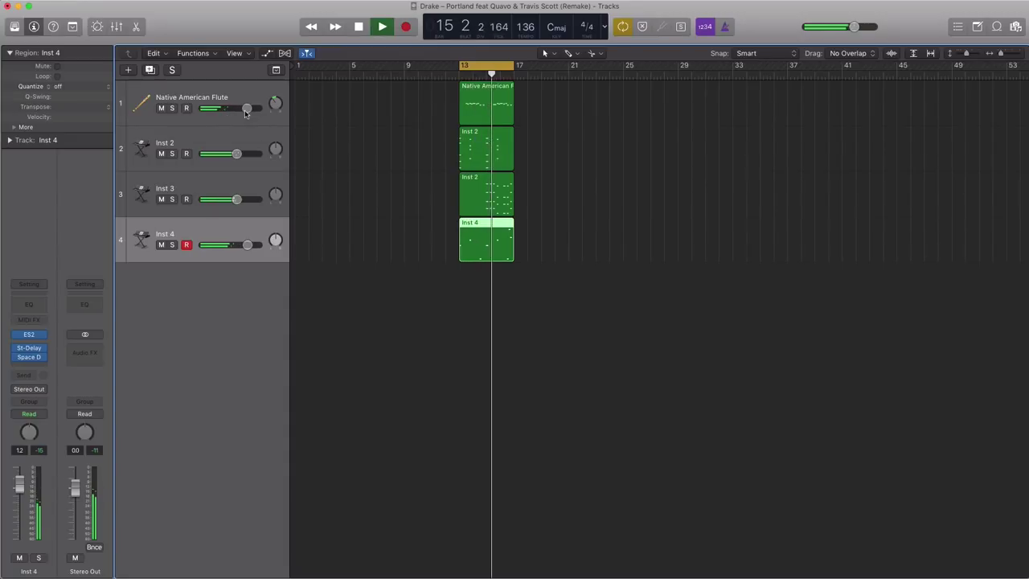
pyautogui.click(246, 113)
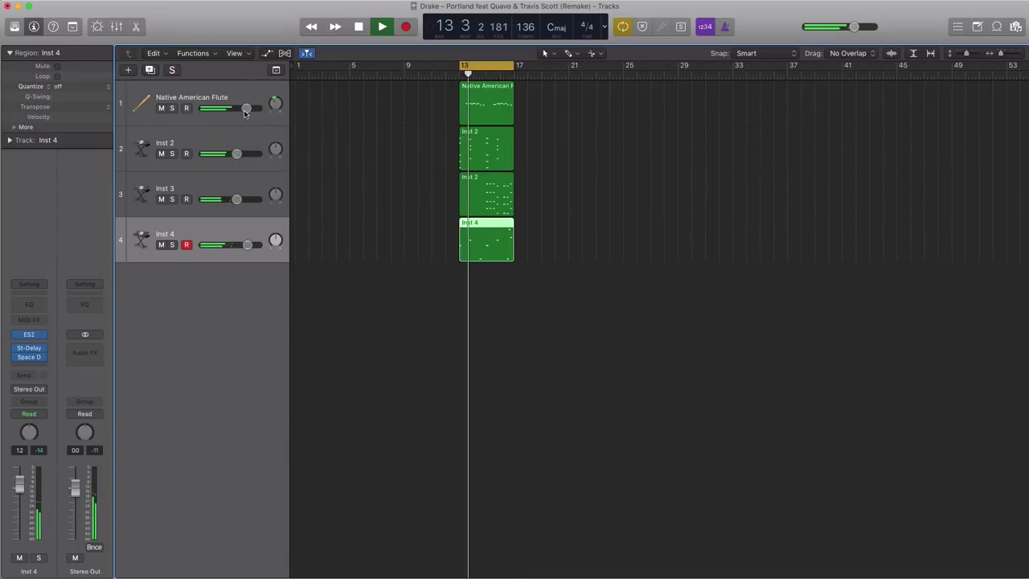
pyautogui.press('space')
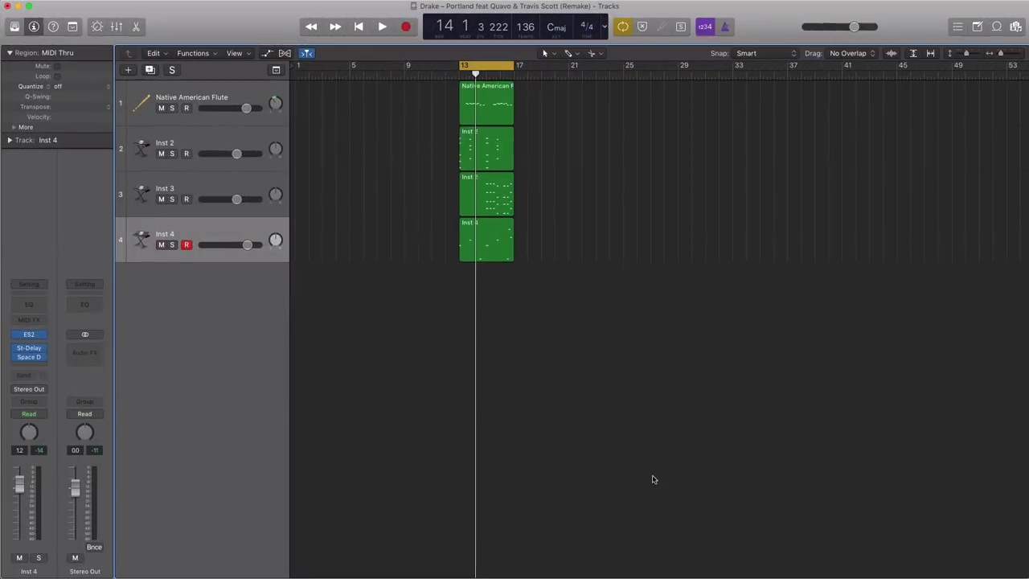
# - Create a new software instrument track and load the EXS24 sampler on it
pyautogui.click(127, 71)
pyautogui.click(652, 176)
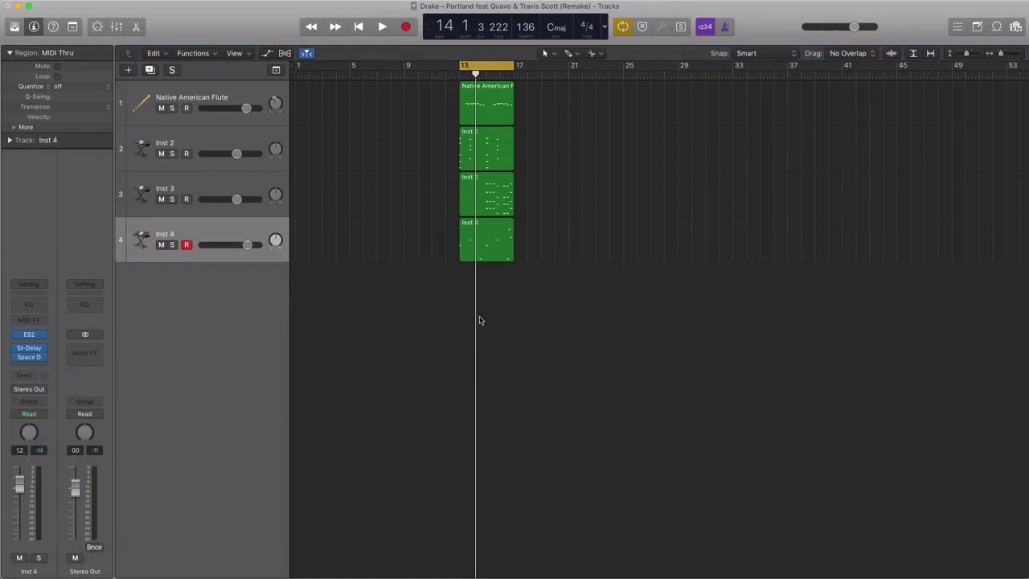
pyautogui.click(37, 348)
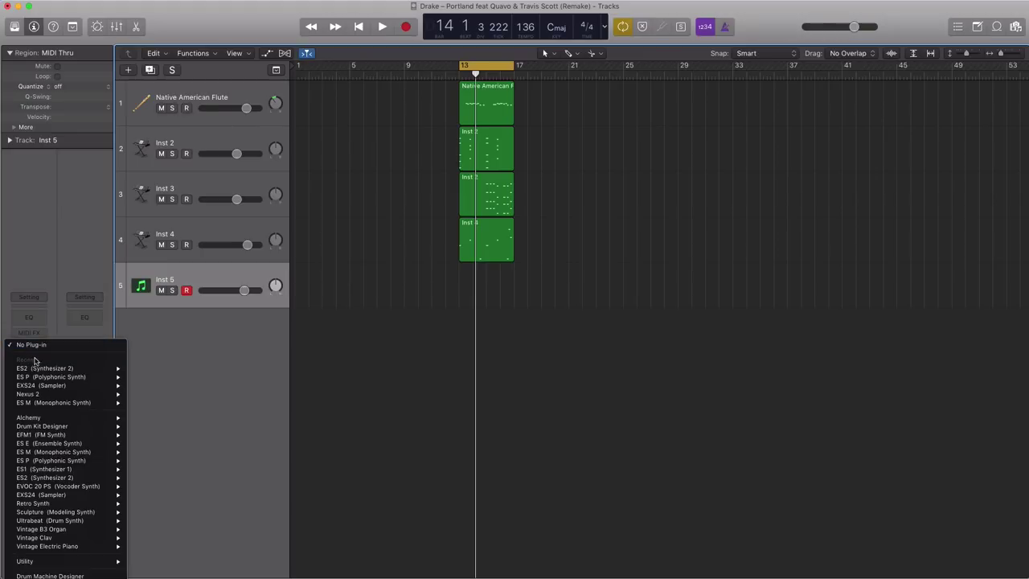
pyautogui.click(52, 495)
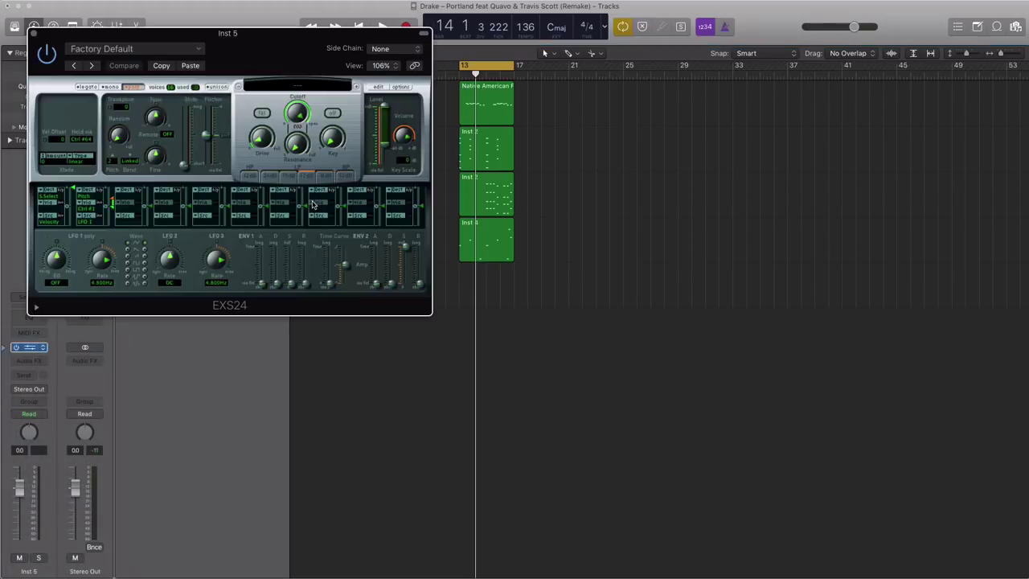
# - Load the Portland Drum Kit sampler instrument from the project's folder and close the EXS24 window
pyautogui.click(295, 89)
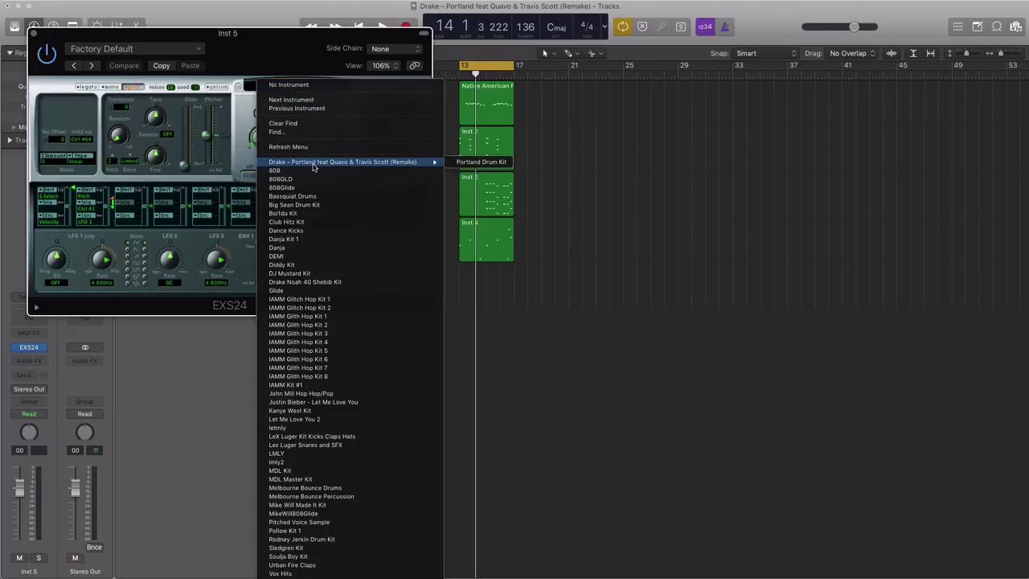
pyautogui.click(495, 165)
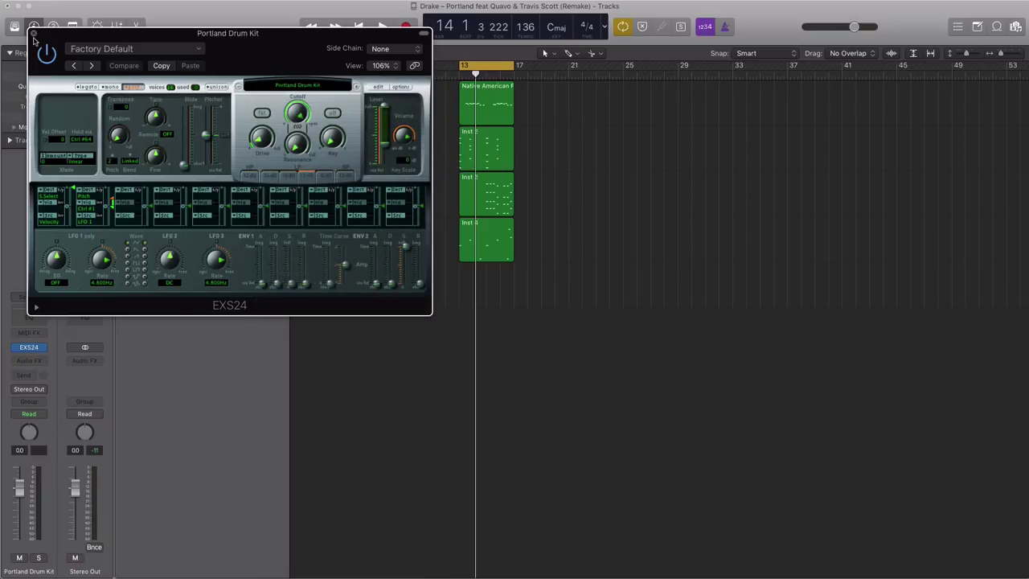
pyautogui.click(33, 35)
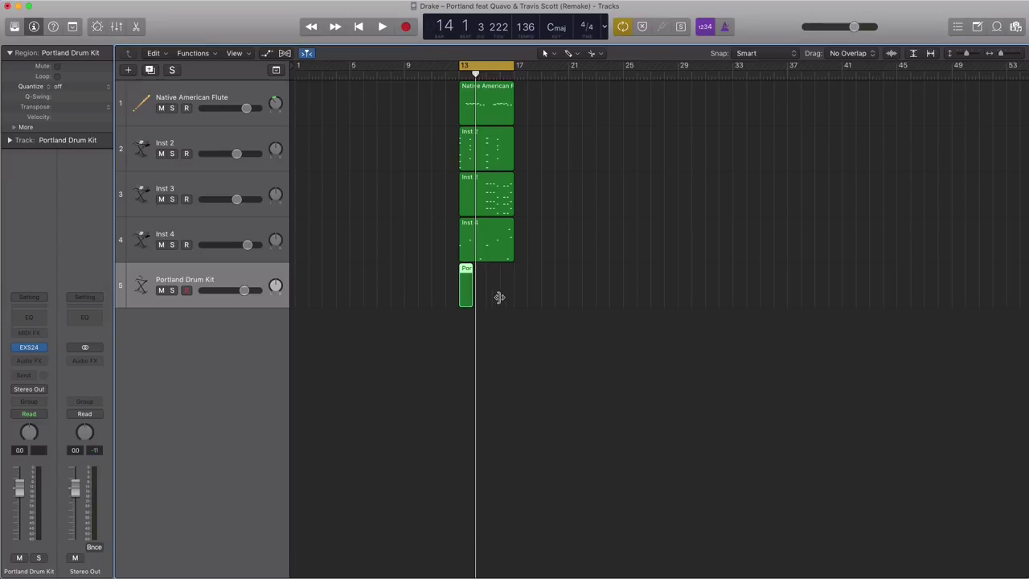
# - Extend the Portland Drum Kit region to bar 17 and place a C3 note at bar 13 in its Piano Roll
pyautogui.moveTo(499, 297); pyautogui.dragTo(512, 295)
pyautogui.press('e')
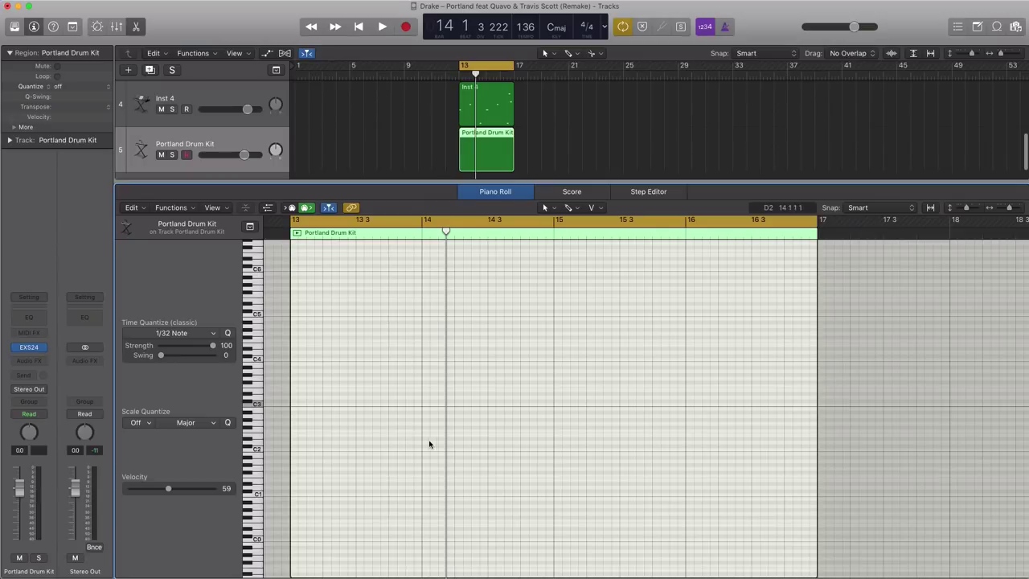
pyautogui.click(305, 405)
# - Replace the single C3 note with continuous 1/8 notes on C3 from bar 13 to 17 using the Brush tool
pyautogui.click(568, 211)
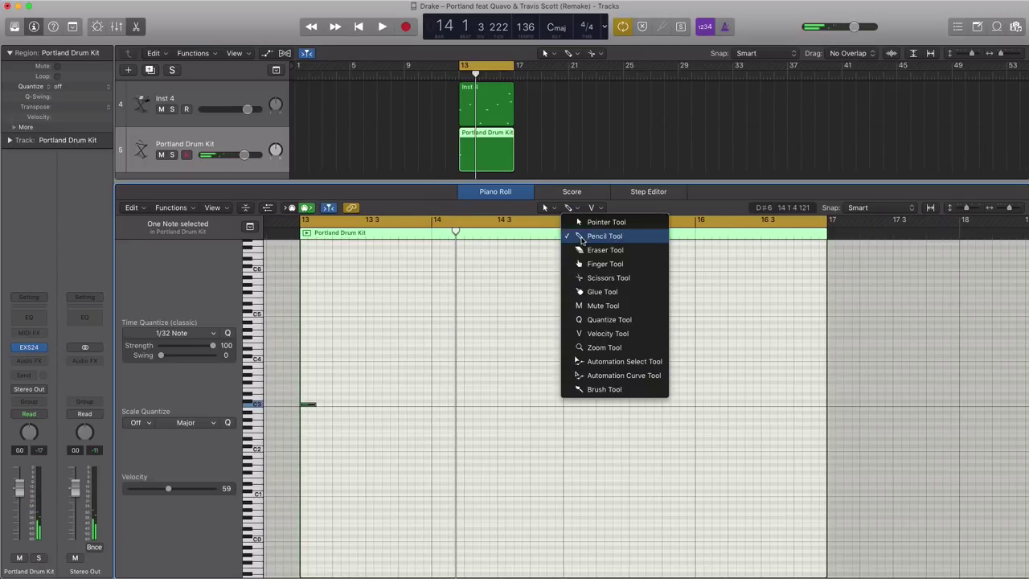
pyautogui.click(601, 388)
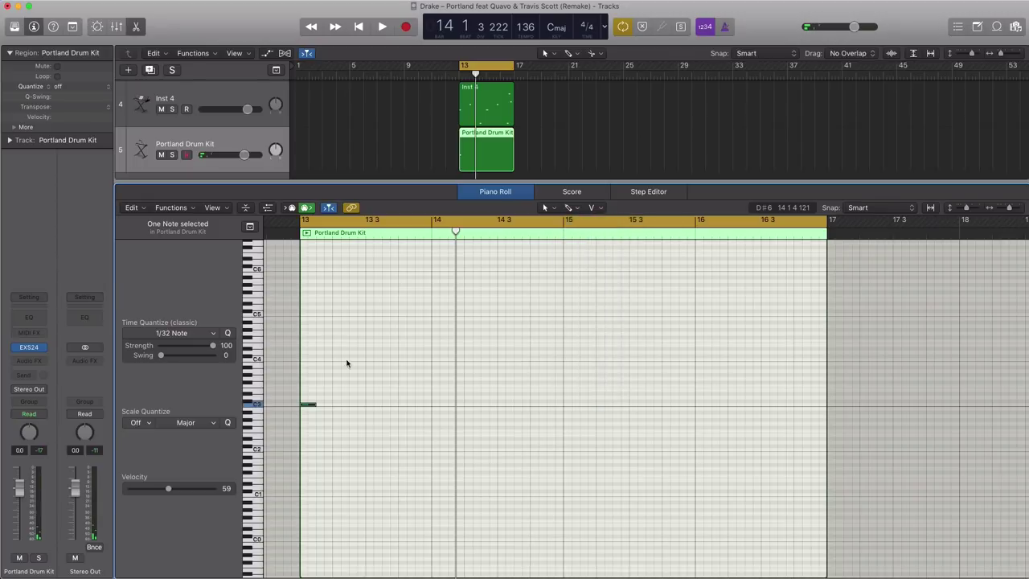
pyautogui.click(161, 337)
pyautogui.click(268, 413)
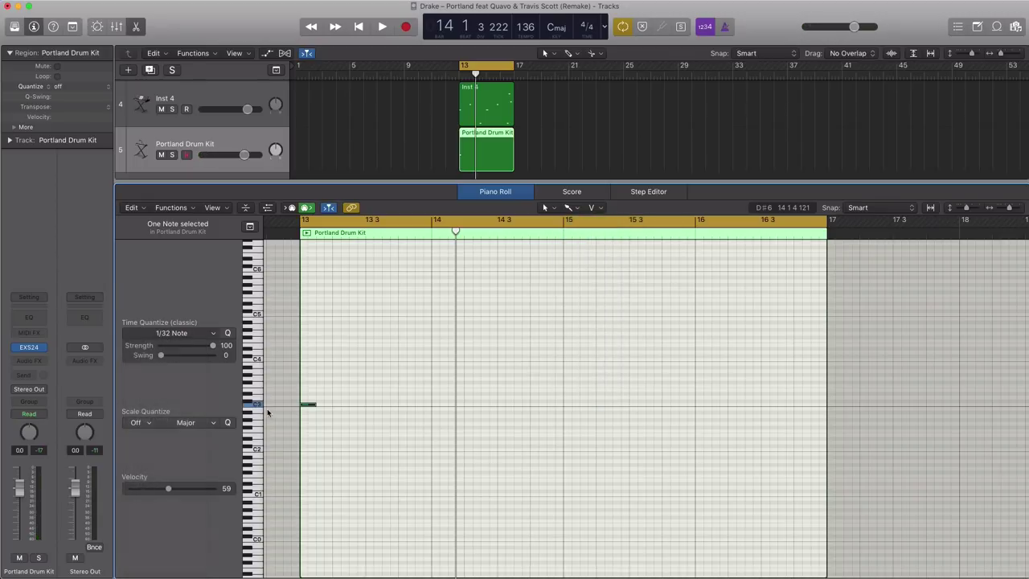
pyautogui.click(309, 405)
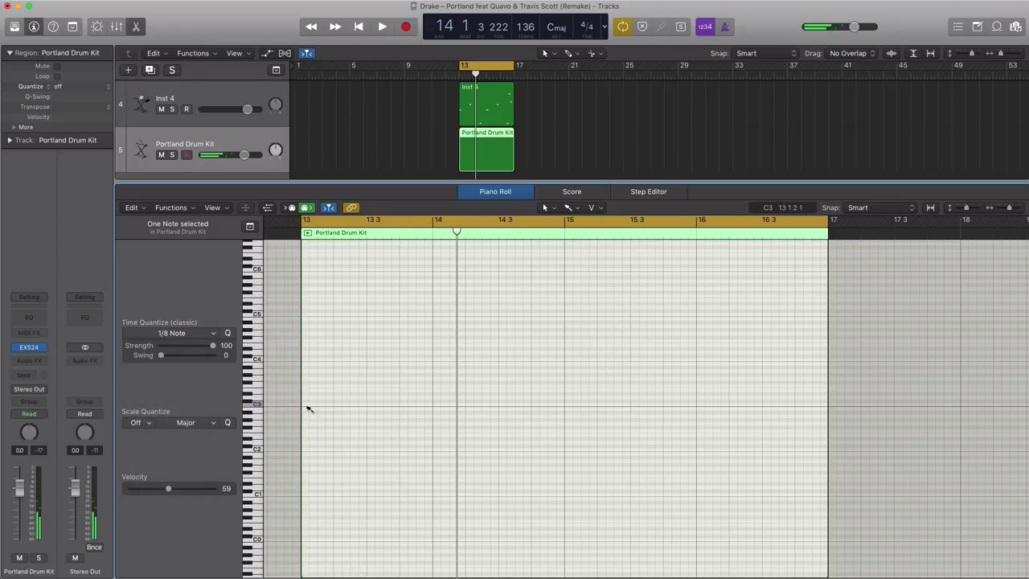
pyautogui.moveTo(306, 405)
pyautogui.mouseDown()
pyautogui.moveTo(362, 406)
pyautogui.moveTo(350, 408)
pyautogui.mouseUp()
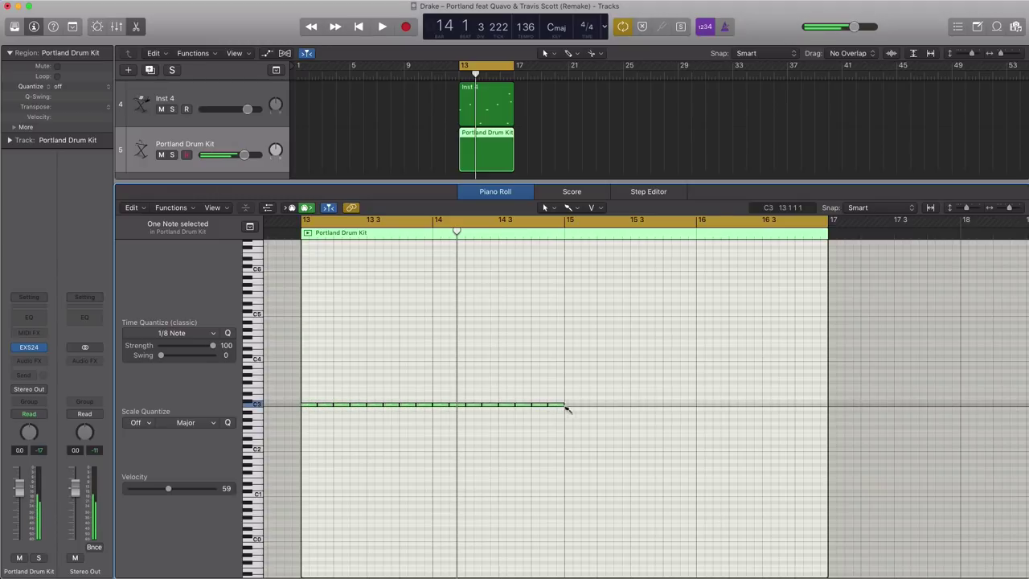
pyautogui.moveTo(796, 408); pyautogui.dragTo(820, 407)
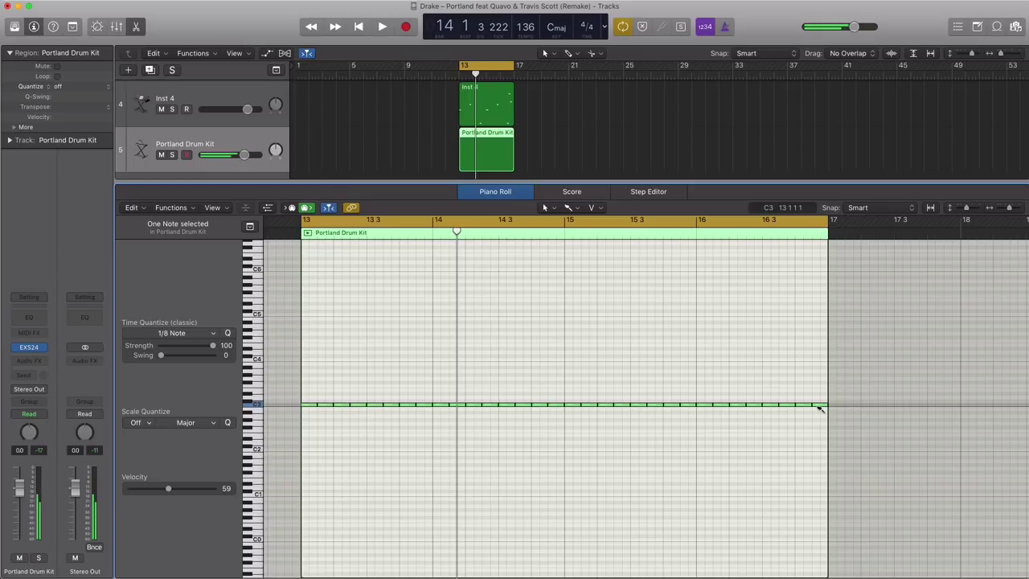
# - Audition the 1/8-note pattern and delete the C3 note on beat 4 of bar 14
pyautogui.press('space')
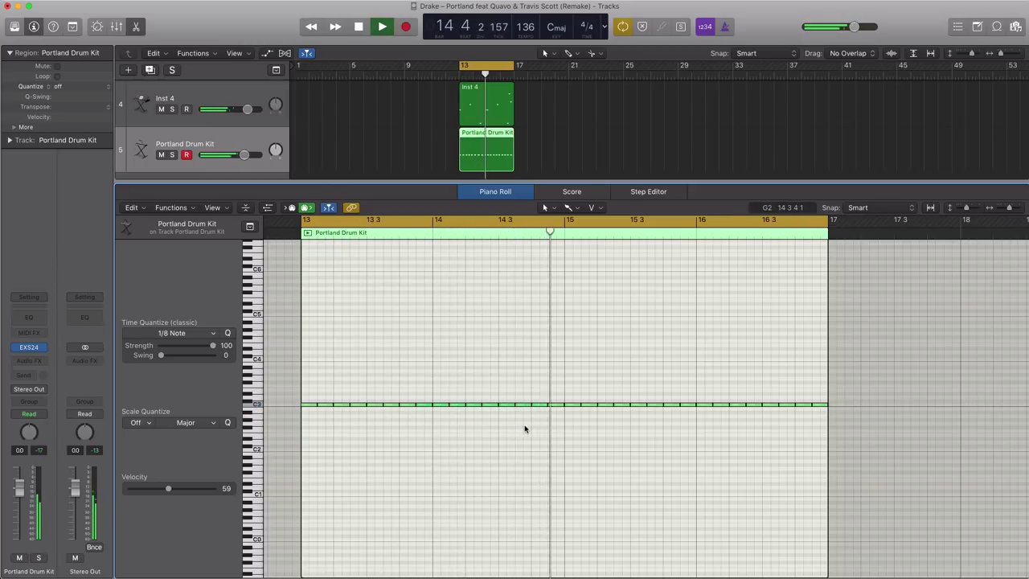
pyautogui.press('space')
pyautogui.click(541, 407)
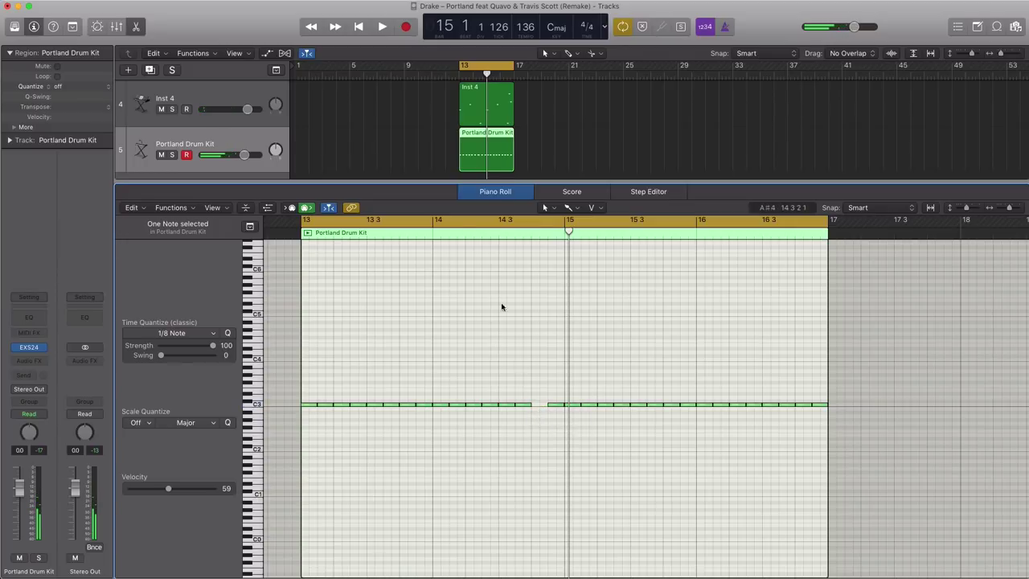
# - Paint a short roll of 1/32 notes on G2 in the gap at beat 4 of bar 14 and play it back
pyautogui.click(191, 333)
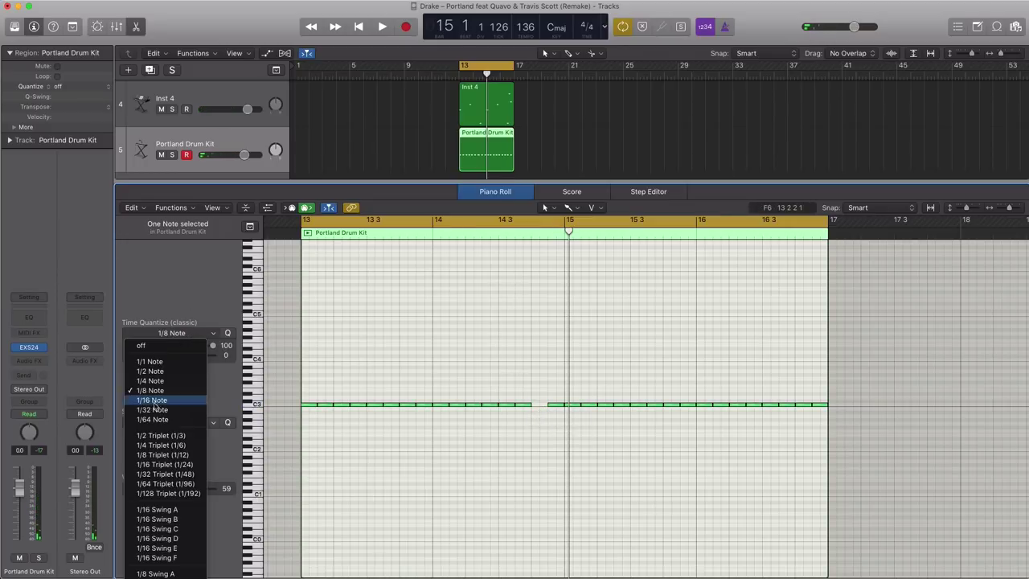
pyautogui.click(521, 427)
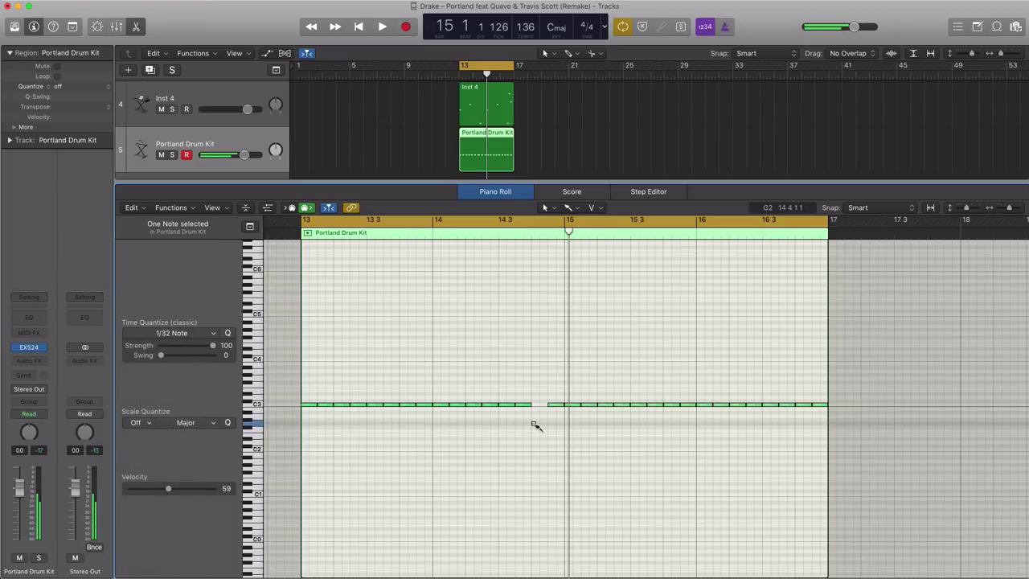
pyautogui.click(542, 428)
pyautogui.press('space')
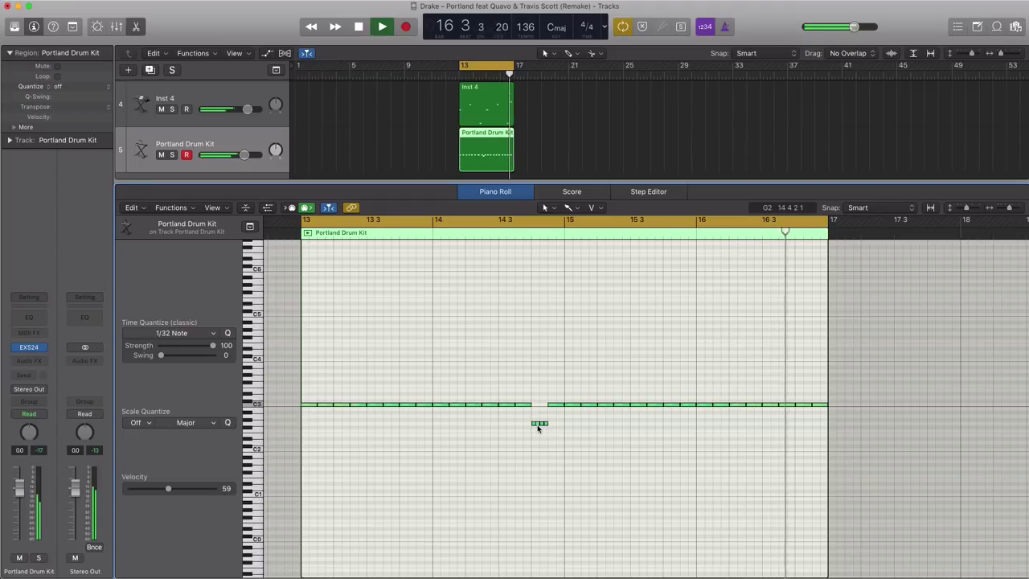
# - Close the Piano Roll, copy the regions on all five tracks to fill bars 17 to 29, and set the cycle range to bars 21–29
pyautogui.moveTo(539, 426)
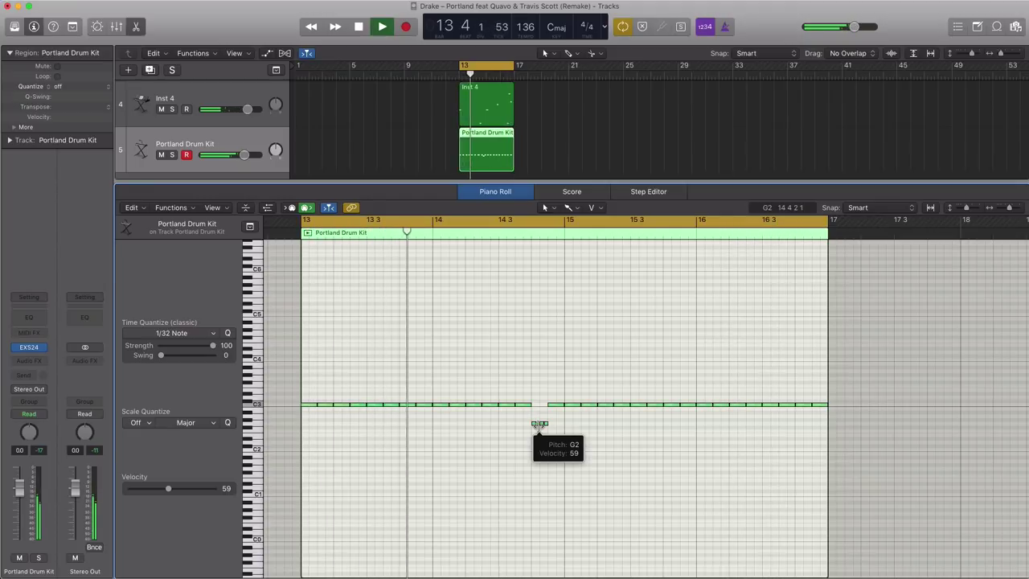
pyautogui.press('space')
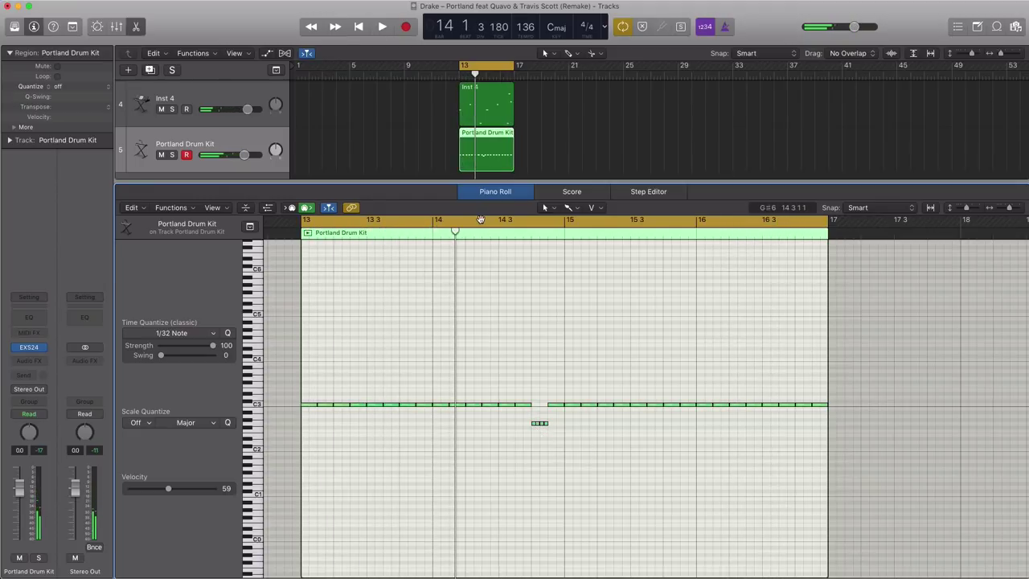
pyautogui.press('x')
pyautogui.press('x')
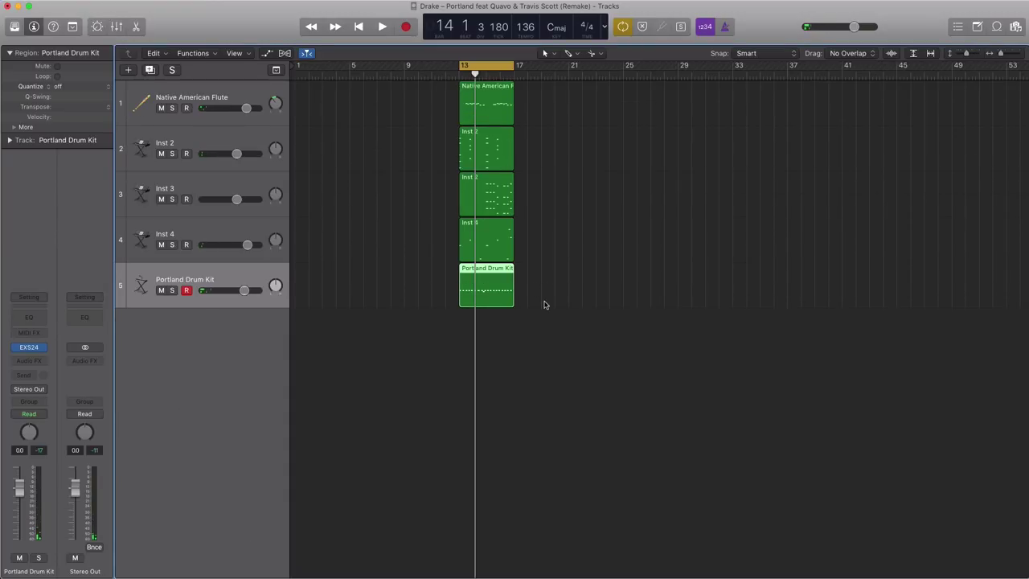
pyautogui.moveTo(543, 304); pyautogui.dragTo(538, 115)
pyautogui.moveTo(566, 340); pyautogui.dragTo(588, 107)
pyautogui.moveTo(512, 68); pyautogui.dragTo(678, 71)
# - Delete the Portland Drum Kit region at bar 25, extend the bar 21 region to bar 29, and open it in the Piano Roll
pyautogui.moveTo(717, 304); pyautogui.dragTo(611, 296)
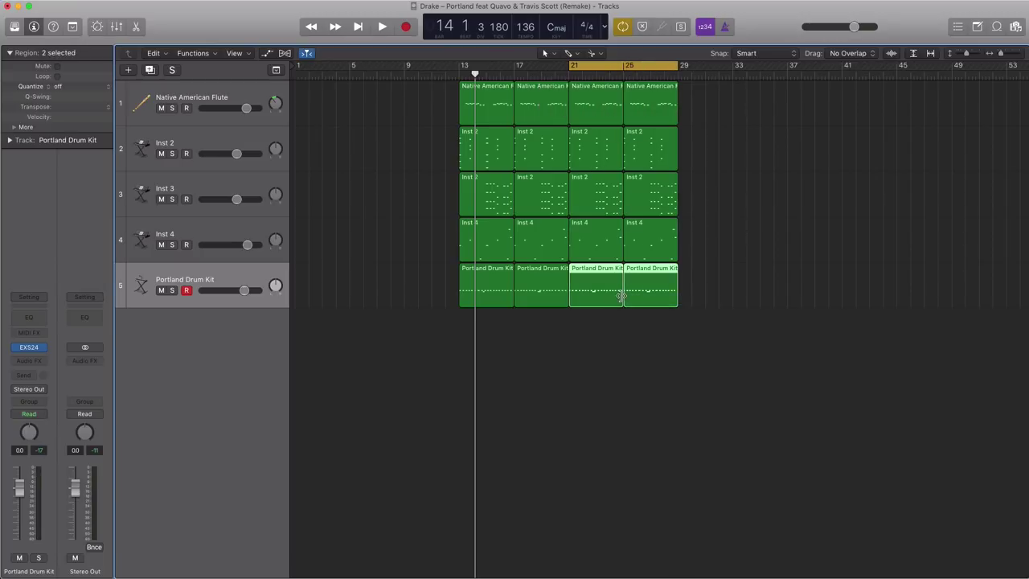
pyautogui.moveTo(678, 343); pyautogui.dragTo(675, 296)
pyautogui.press('Delete')
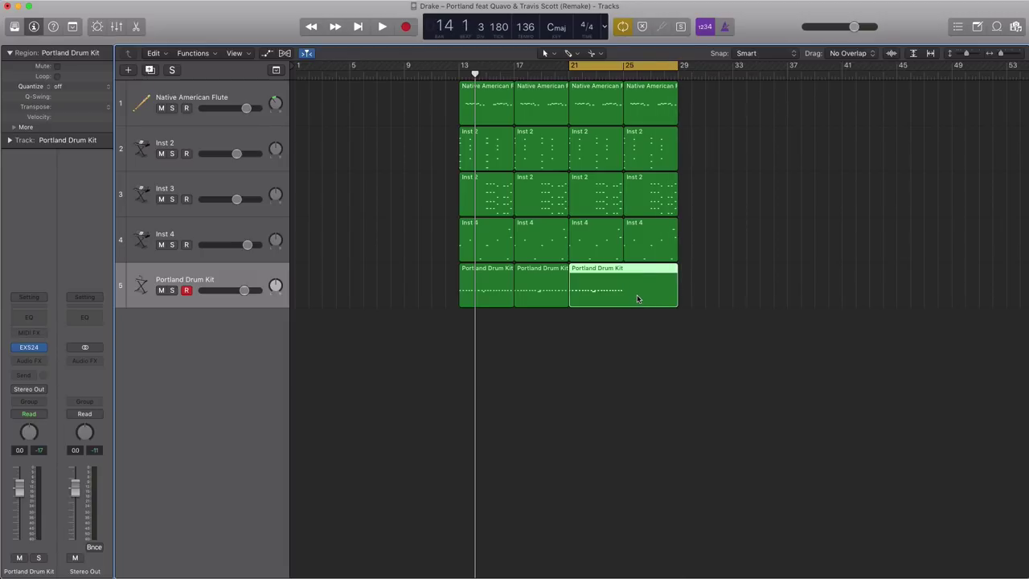
pyautogui.doubleClick(636, 295)
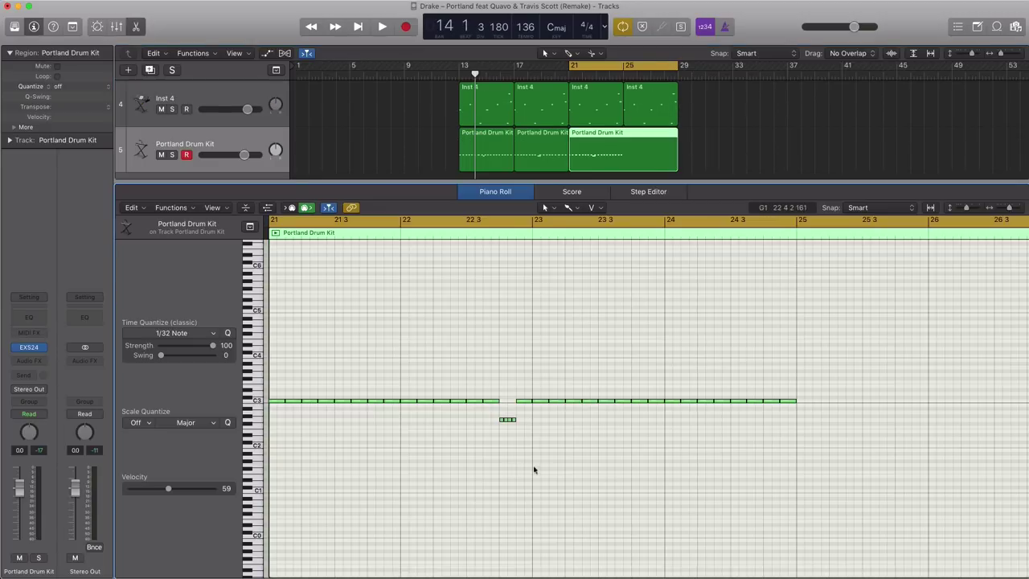
# - Audition the drum pattern from bar 21 and delete the C3 notes on the off-beats of beats 2 and 4 in bar 22
pyautogui.press('space')
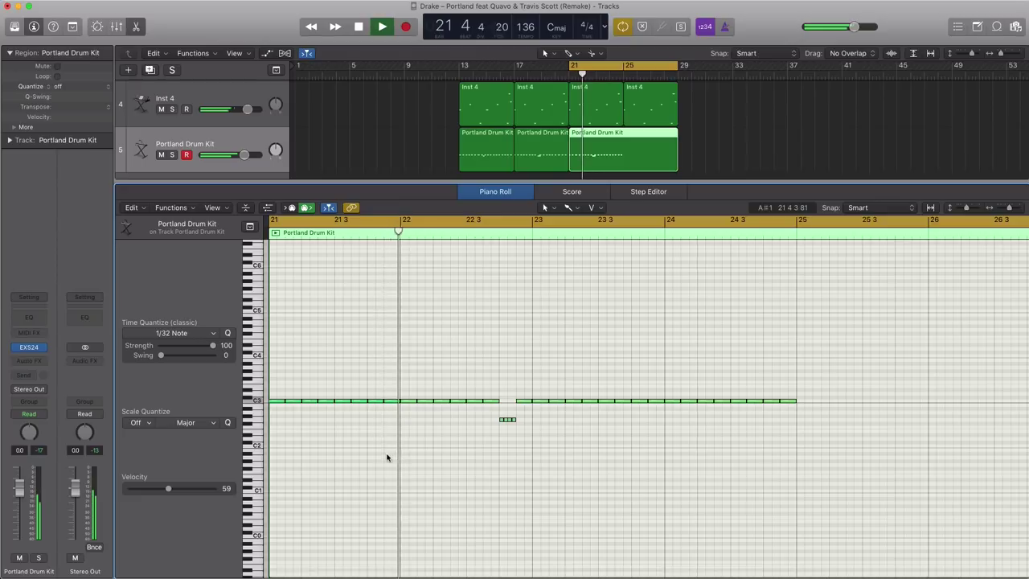
pyautogui.press('space')
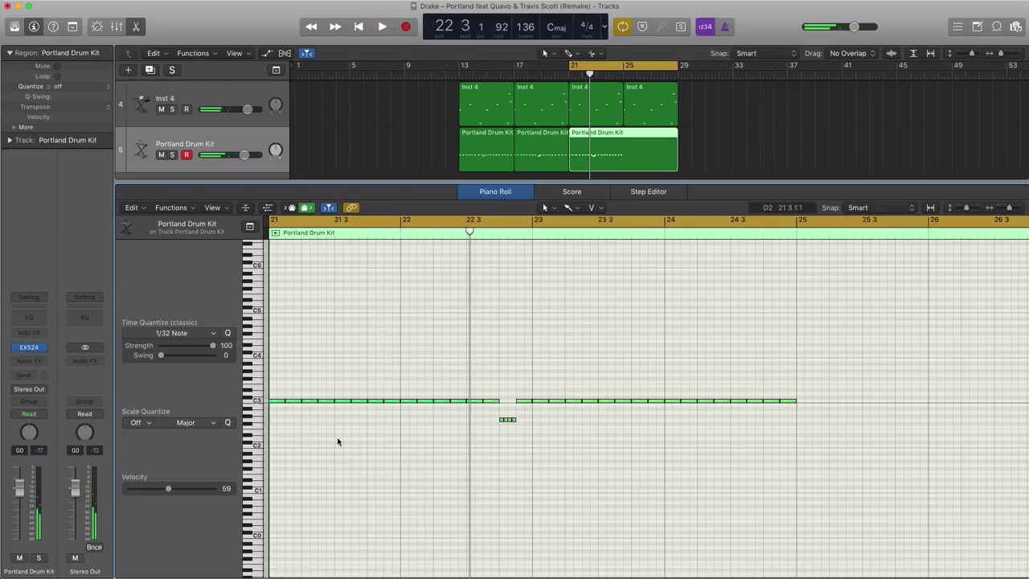
pyautogui.press('super+Right')
pyautogui.press('super+Right')
pyautogui.press('space')
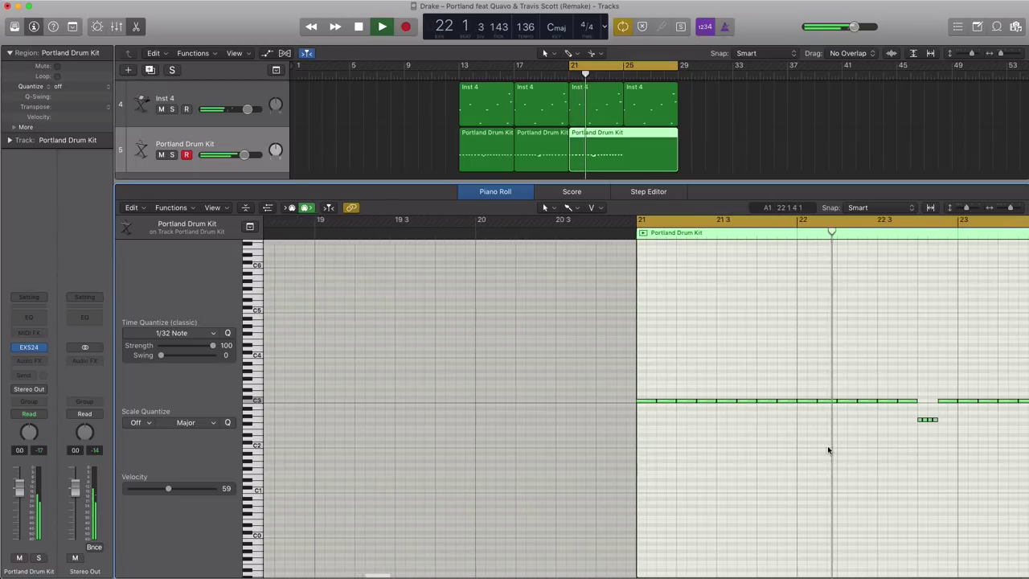
pyautogui.press('space')
pyautogui.press('space')
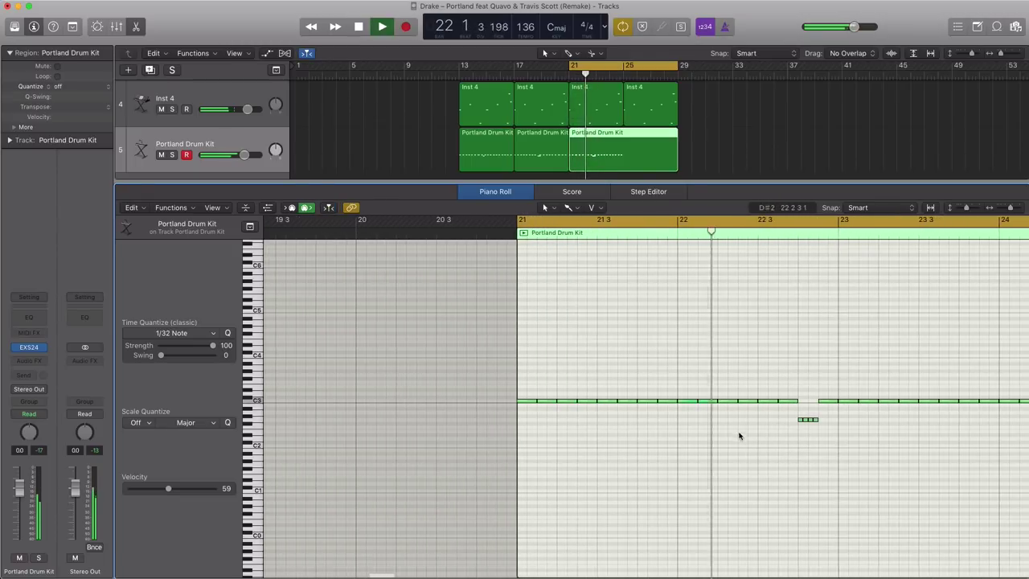
pyautogui.press('space')
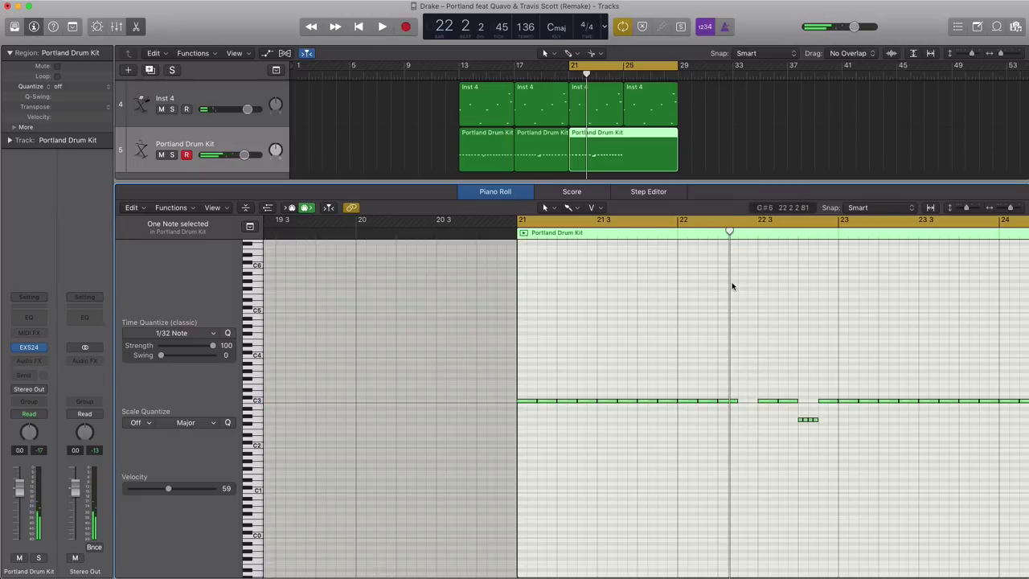
pyautogui.press('space')
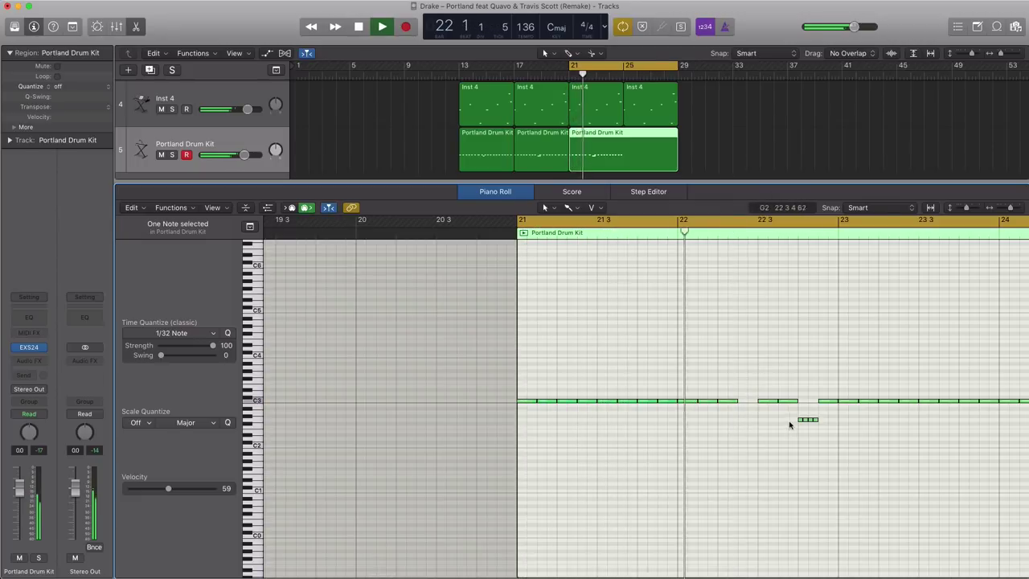
pyautogui.press('space')
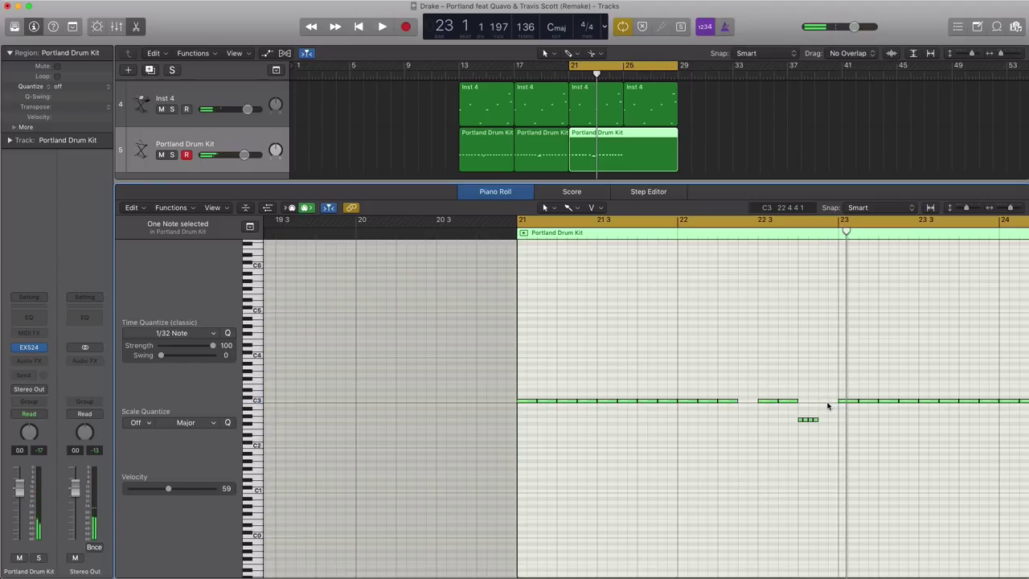
# - Delete the two C3 notes on beat 4 of bar 23 and play the pattern back
pyautogui.hscroll(5, 826, 414)
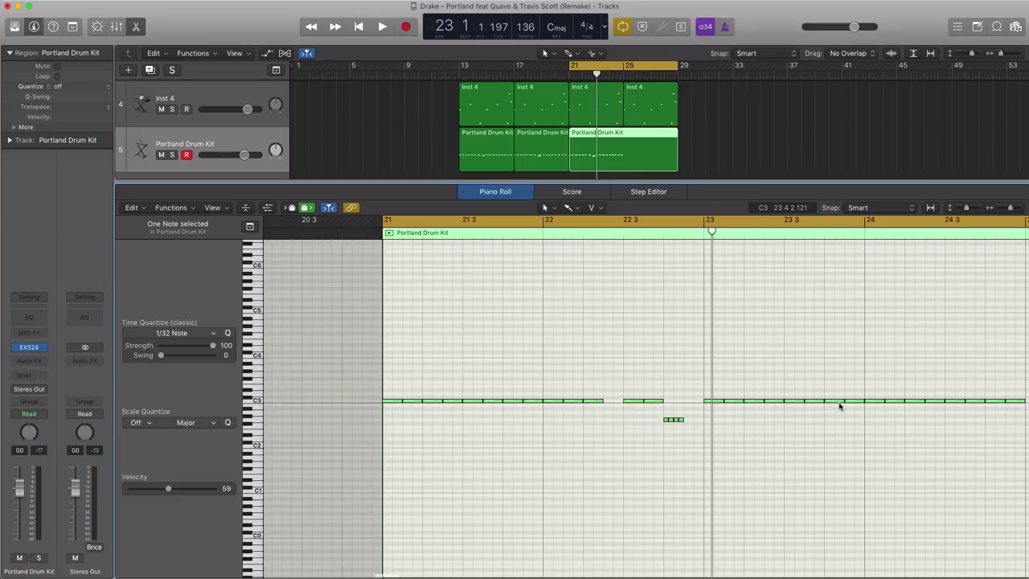
pyautogui.click(836, 399)
pyautogui.press('Delete')
pyautogui.press('space')
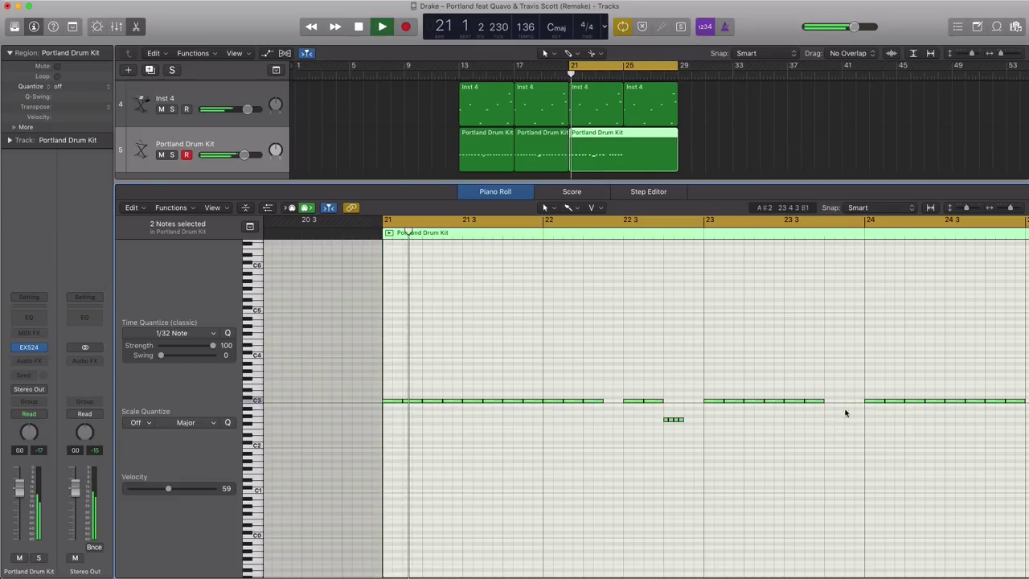
pyautogui.keyDown('ctrl'); pyautogui.keyDown('alt'); pyautogui.click(834, 417); pyautogui.keyUp('alt'); pyautogui.keyUp('ctrl')
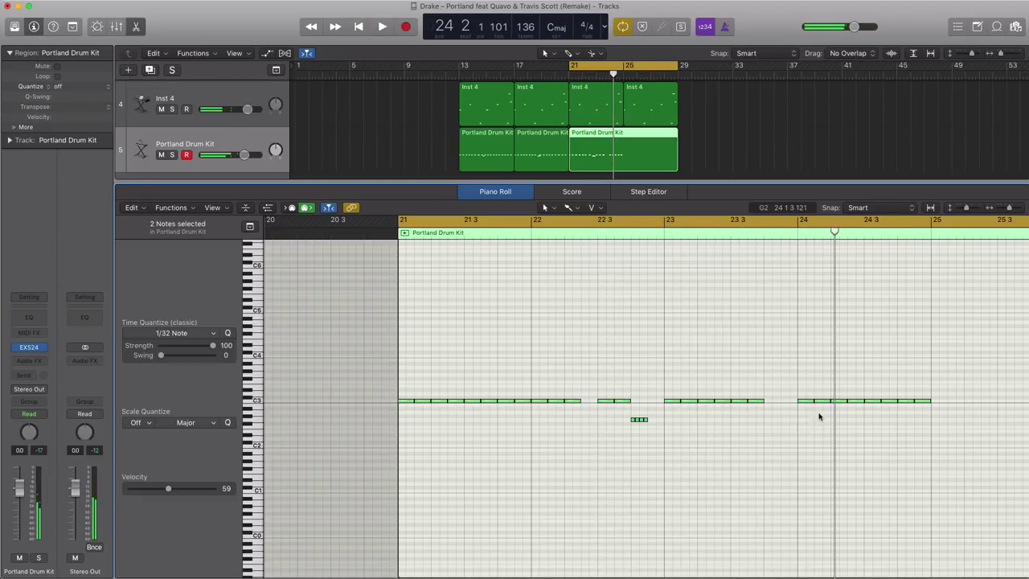
# - In bar 24, raise the off-beat C3 notes of beats 1 and 3 to E3 and delete the C3 notes on beat 2's off-beat and beat 4
pyautogui.moveTo(820, 404); pyautogui.dragTo(856, 387)
pyautogui.press('space')
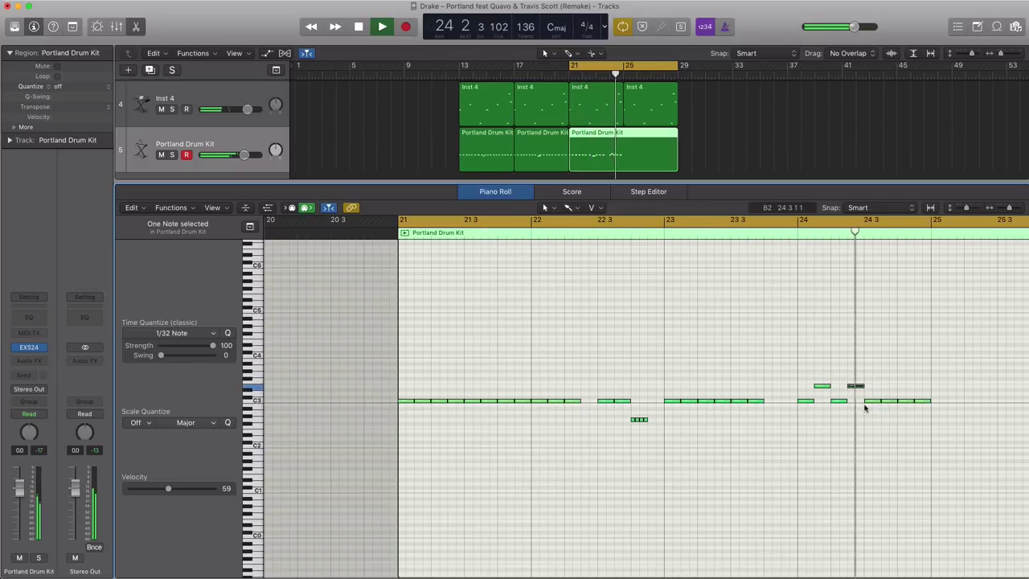
pyautogui.press('space')
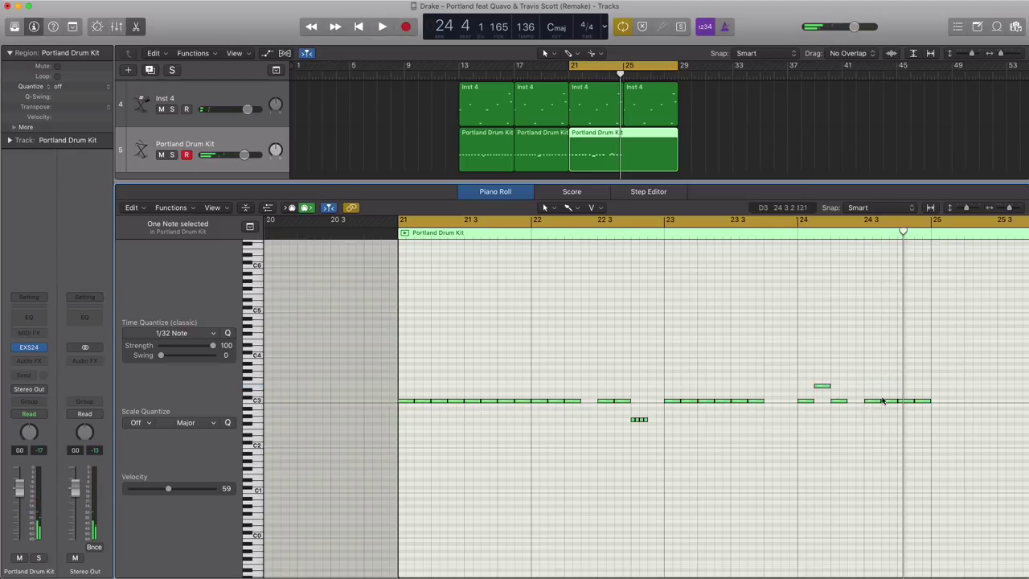
pyautogui.moveTo(888, 403); pyautogui.dragTo(887, 389)
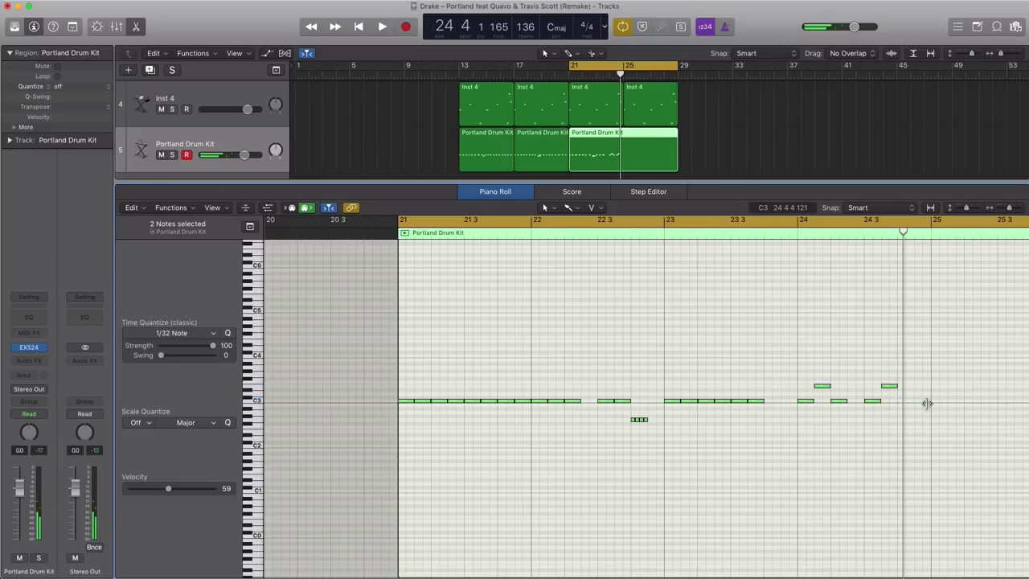
pyautogui.press('space')
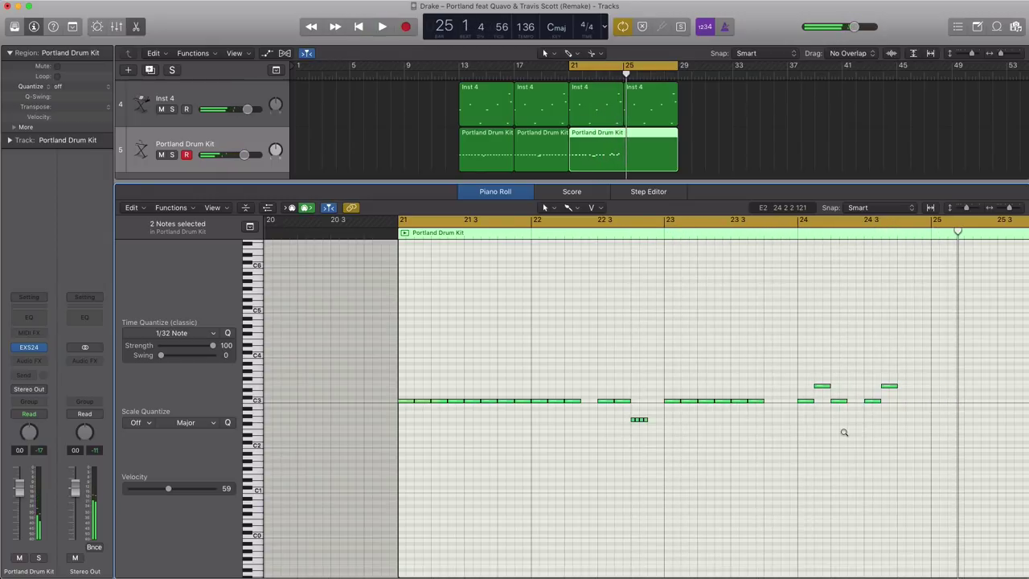
# - Set the time quantize value to 1/8 Note and paint continuous C3 notes from bar 25 to bar 29
pyautogui.scroll(-6, 844, 433)
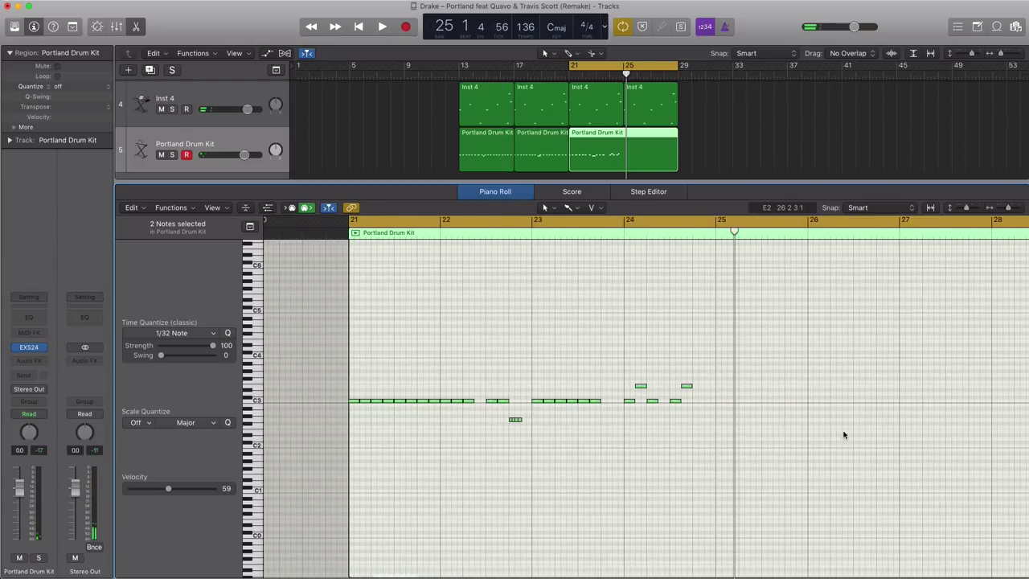
pyautogui.hscroll(3, 844, 435)
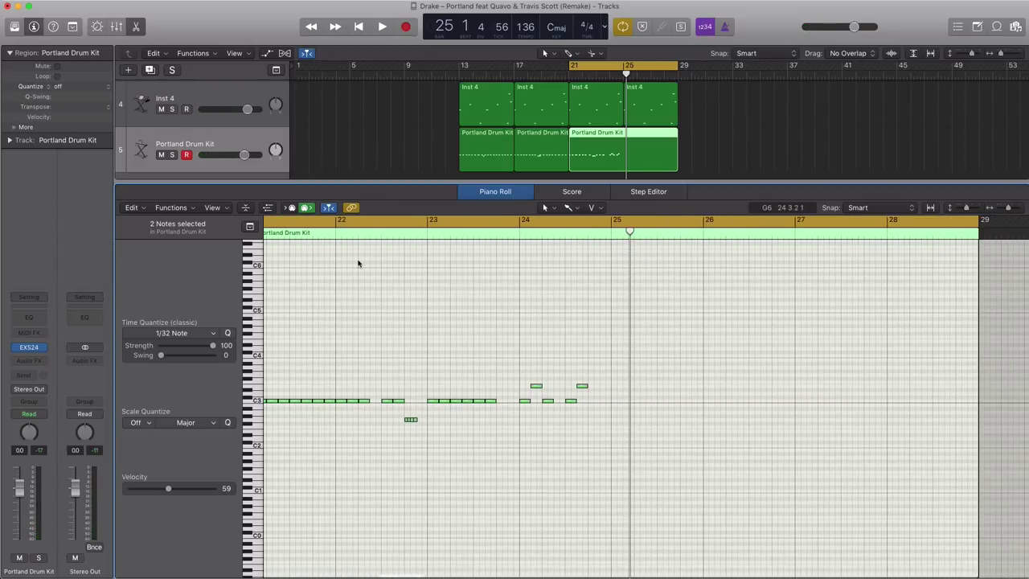
pyautogui.click(201, 333)
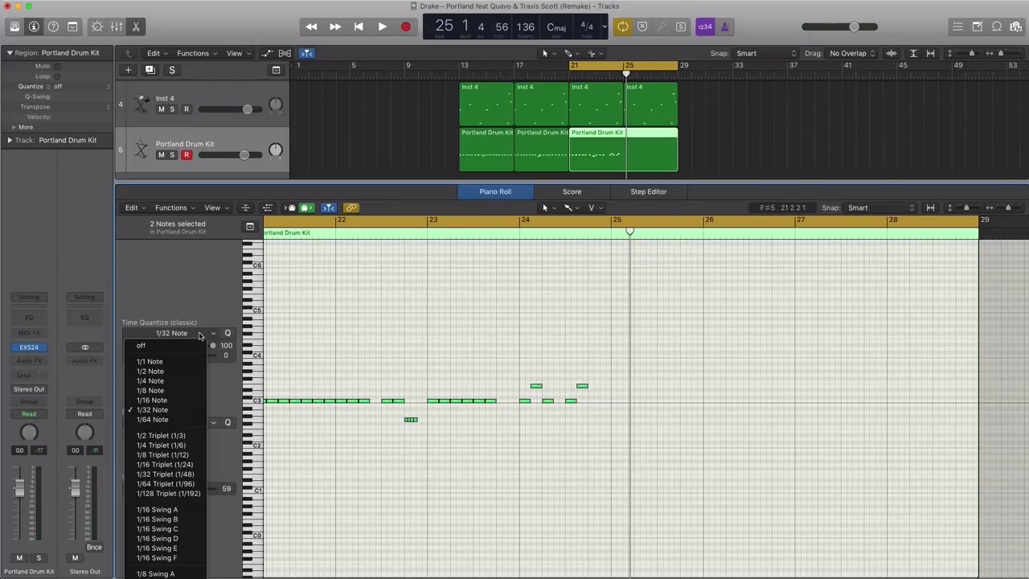
pyautogui.click(151, 390)
pyautogui.moveTo(616, 404); pyautogui.dragTo(629, 404)
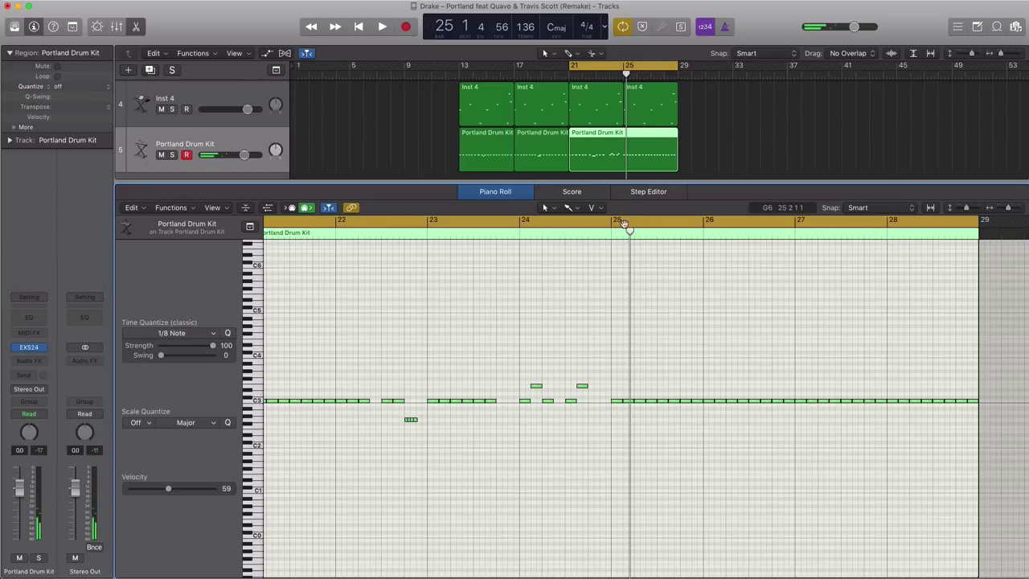
# - Set the cycle range to bars 25–29 and audition the C3 notes there
pyautogui.moveTo(624, 223); pyautogui.dragTo(976, 235)
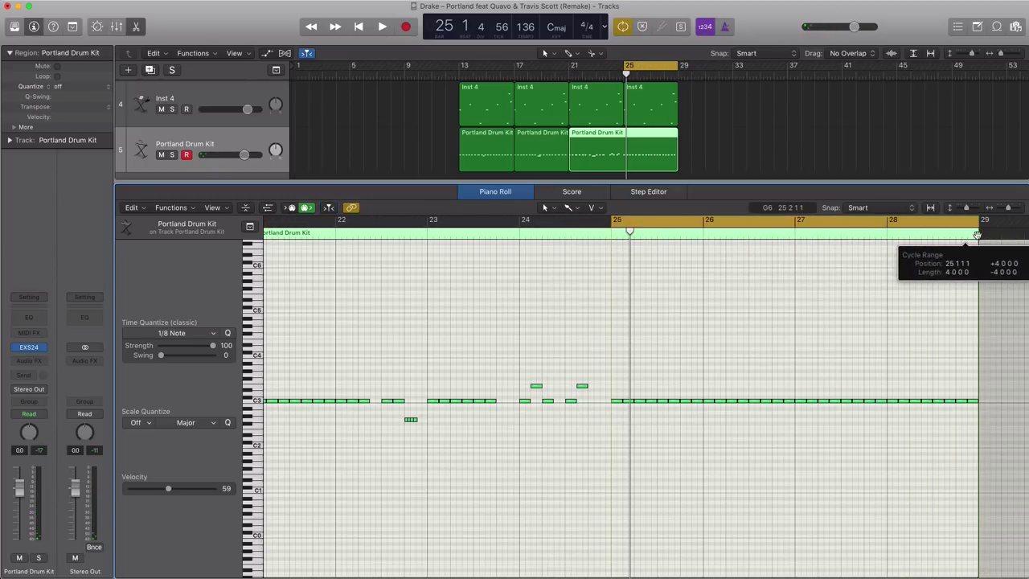
pyautogui.press('space')
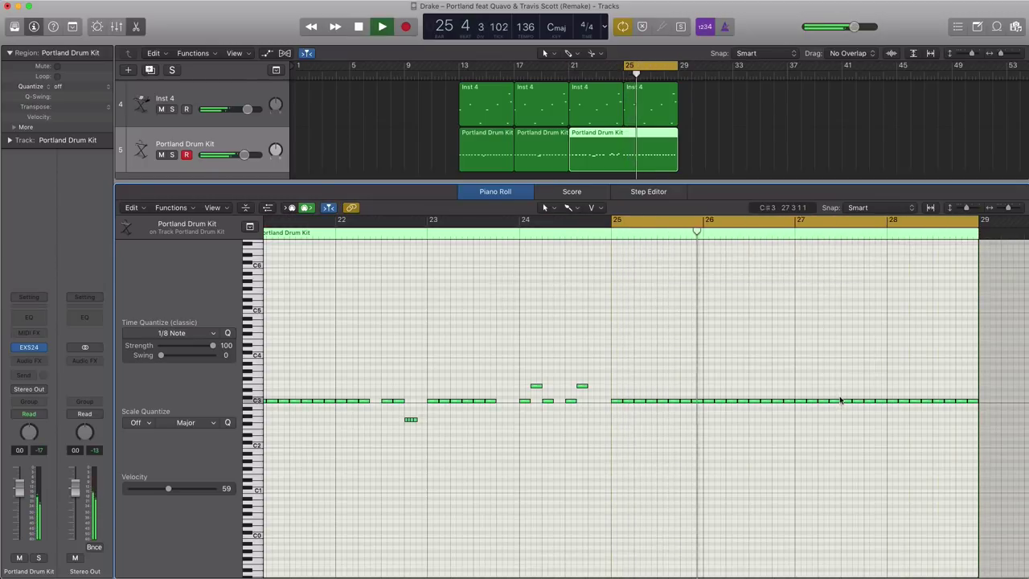
pyautogui.press('space')
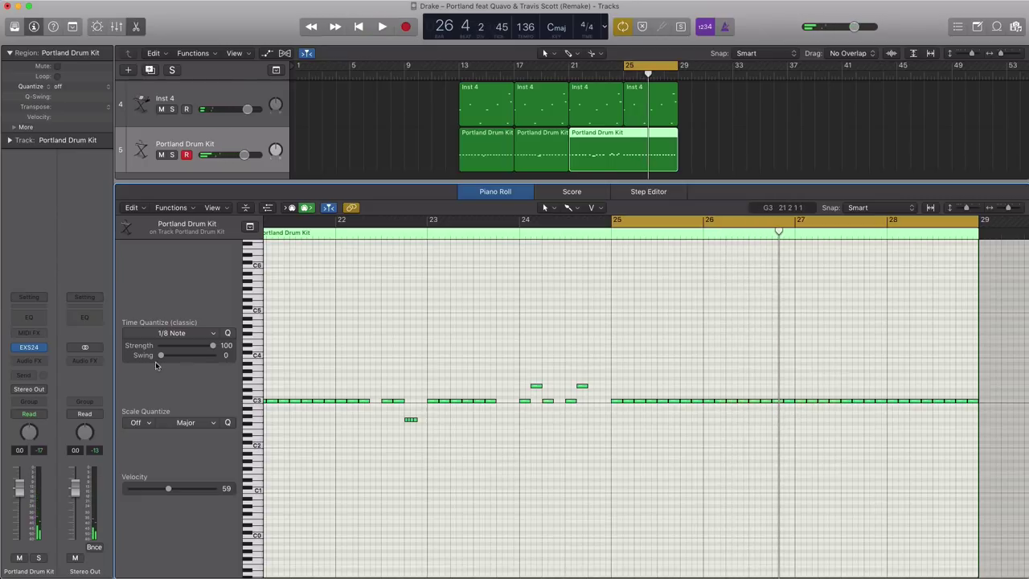
# - Set the time quantize value to 1/32 Note, paint a four-note roll on G2 at beat 4 of bar 26, and play it back
pyautogui.click(166, 334)
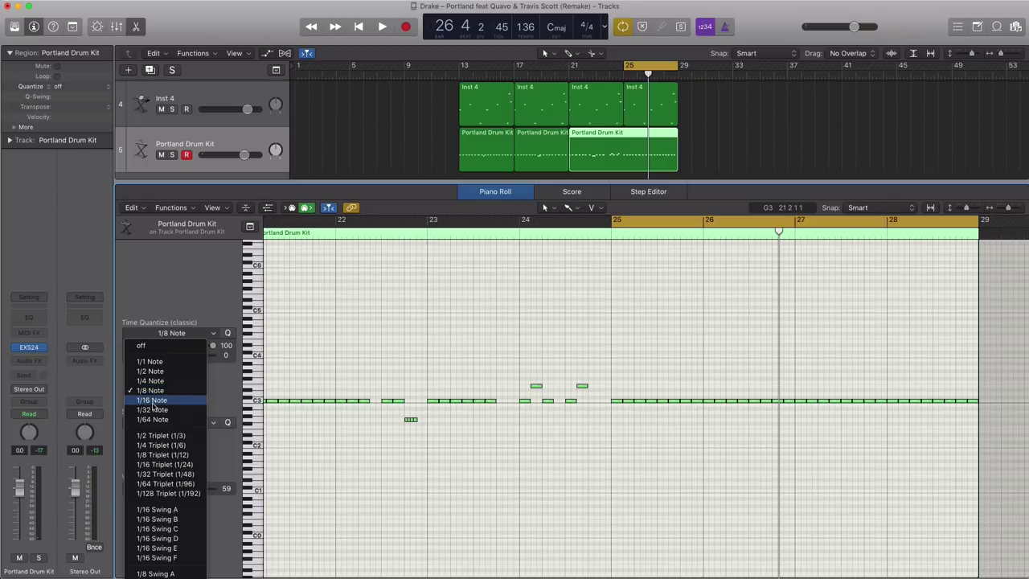
pyautogui.click(872, 437)
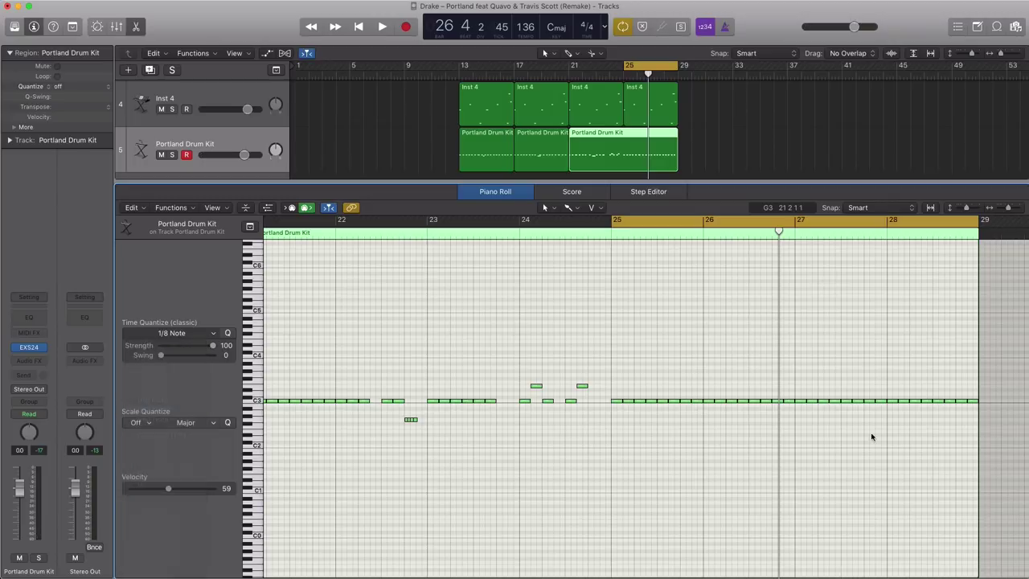
pyautogui.click(776, 420)
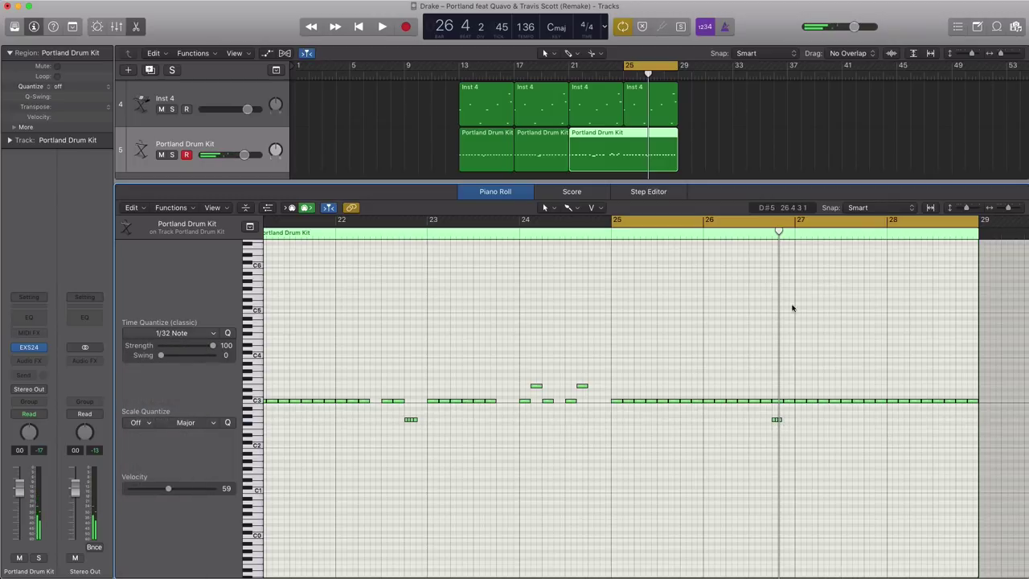
pyautogui.press('super+Right')
pyautogui.press('super+Right')
pyautogui.press('super+Right')
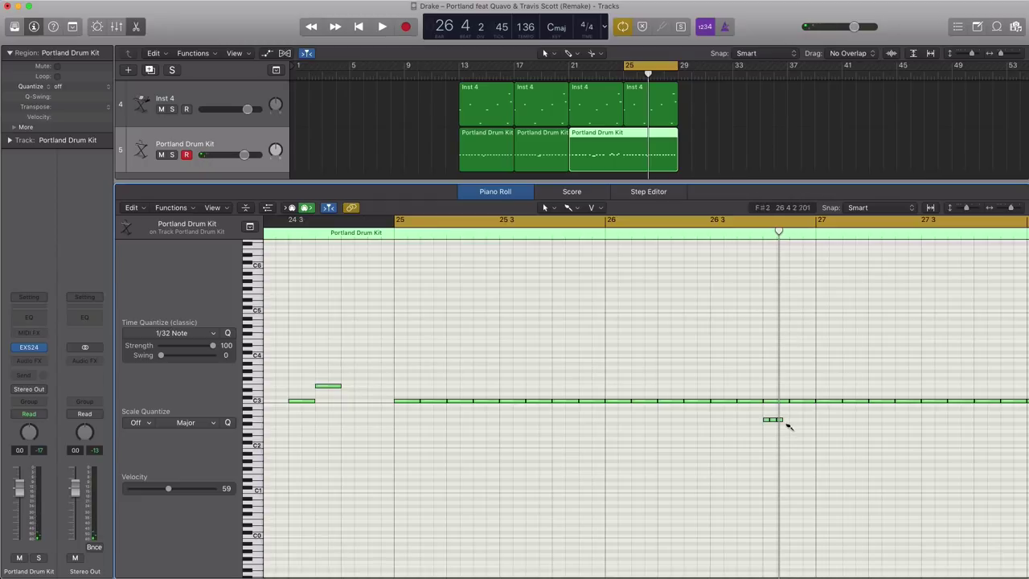
pyautogui.press('space')
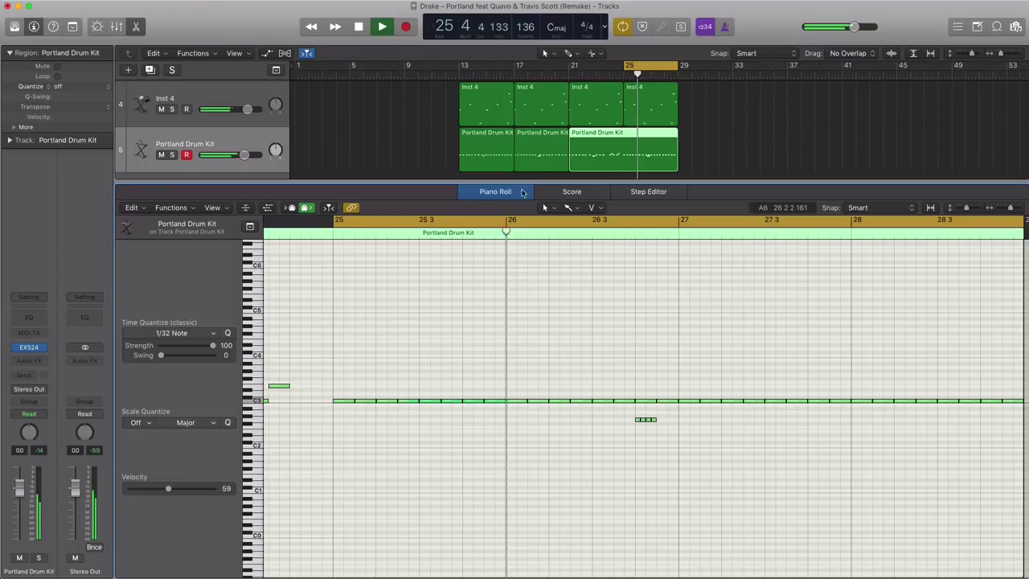
# - Set the cycle range to bars 13–17 and replace the first C3 note of the bar 13 drum region with a four-note 1/32 roll on C3
pyautogui.moveTo(463, 71); pyautogui.dragTo(504, 71)
pyautogui.press('space')
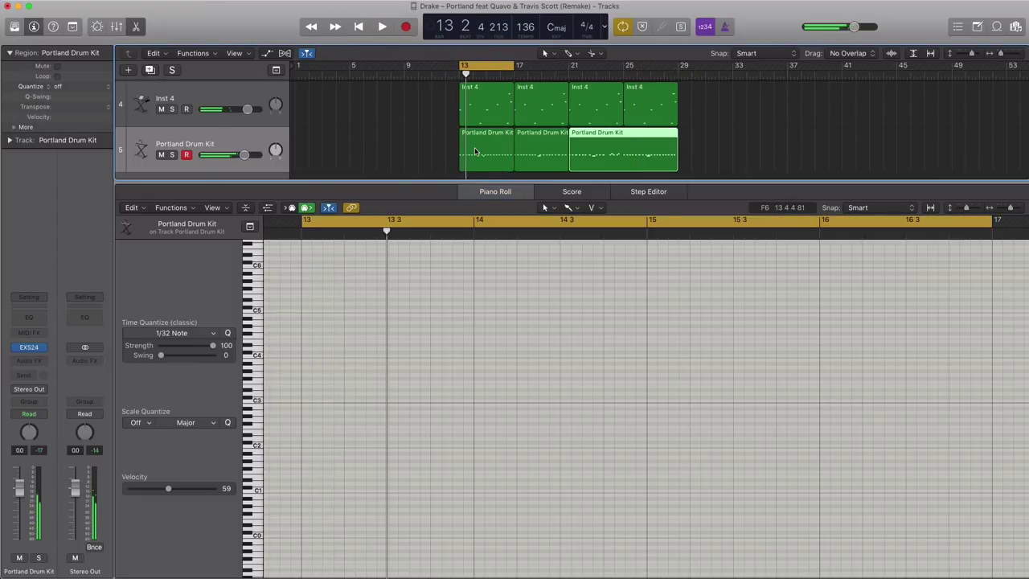
pyautogui.click(475, 147)
pyautogui.click(337, 402)
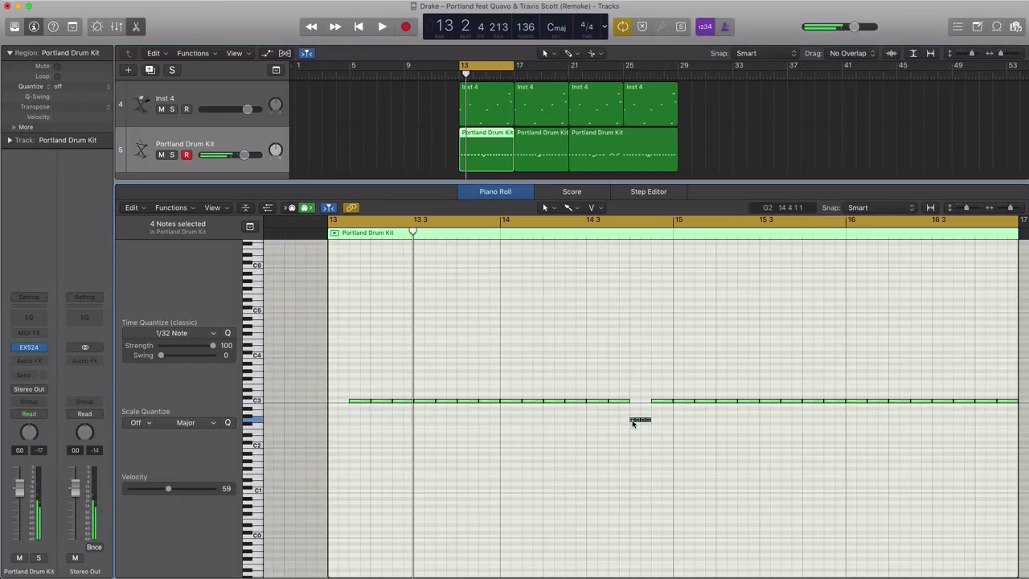
pyautogui.click(331, 401)
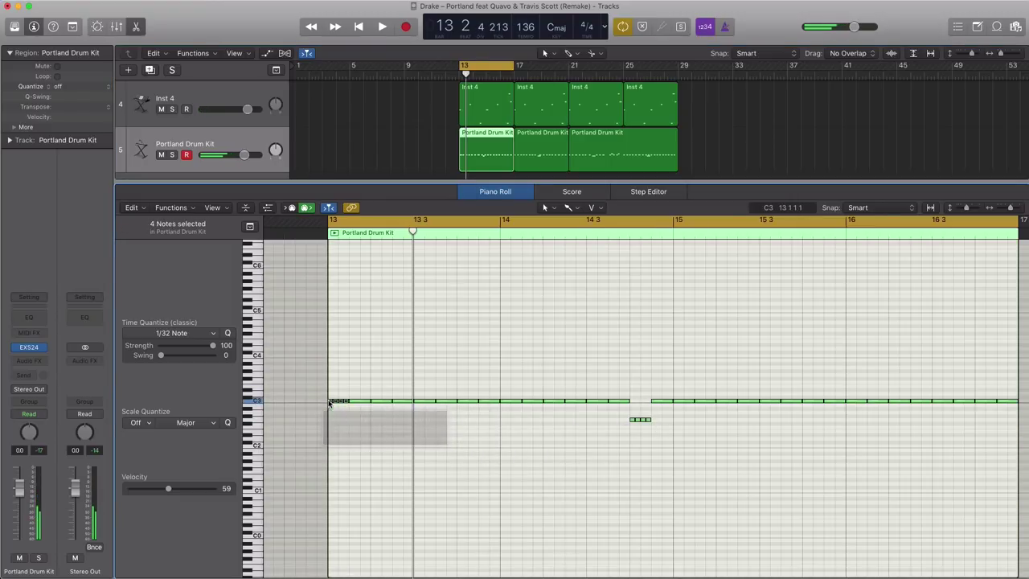
# - Play back bars 13–15 to audition the C3 roll that opens the drum region
pyautogui.press('space')
pyautogui.click(330, 402)
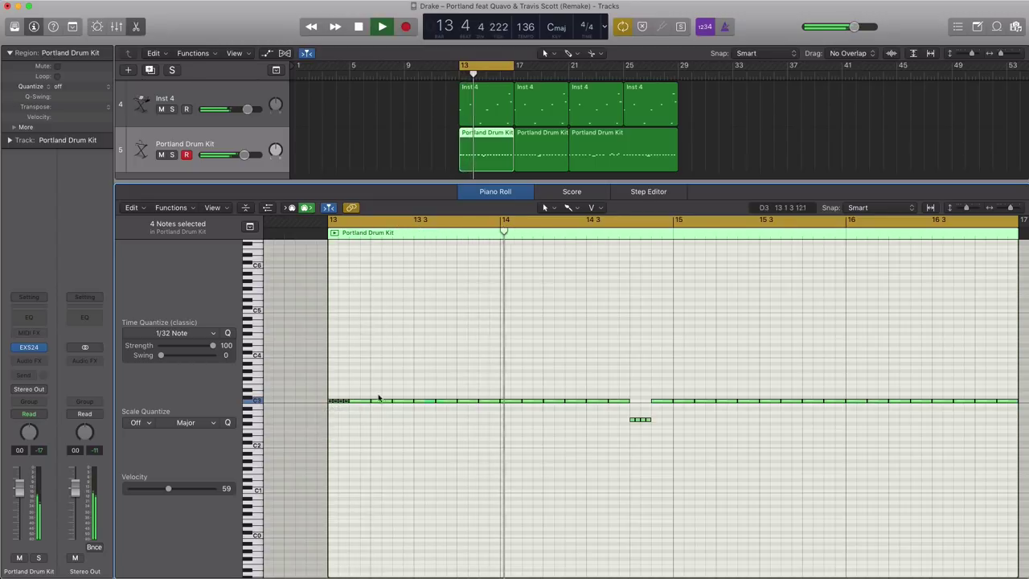
pyautogui.press('space')
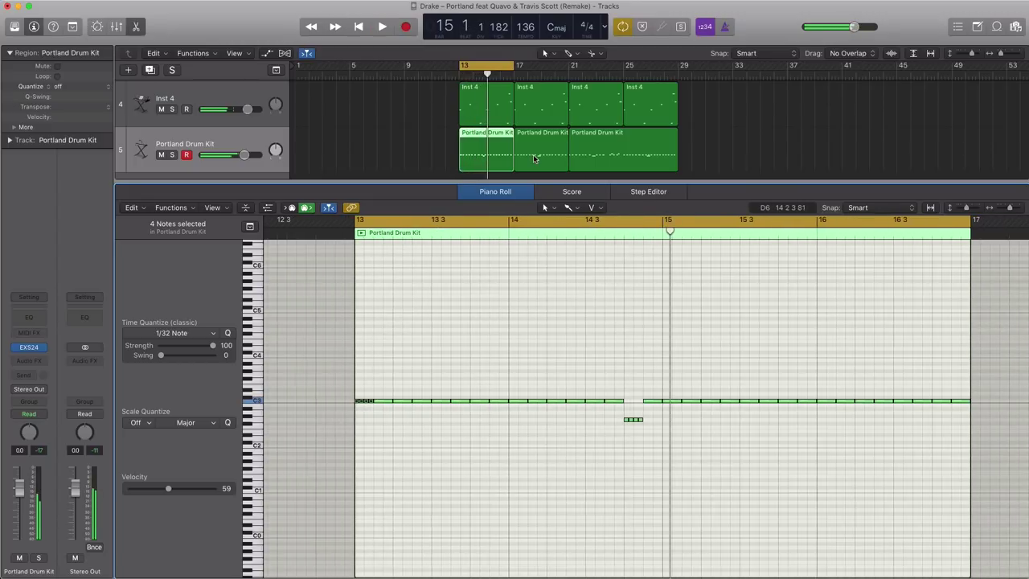
# - Replace the bar 17 drum region with a copy of the bar 13 region and extend the cycle range to bars 13–29
pyautogui.click(533, 157)
pyautogui.moveTo(486, 164); pyautogui.dragTo(537, 164)
pyautogui.moveTo(512, 70); pyautogui.dragTo(677, 71)
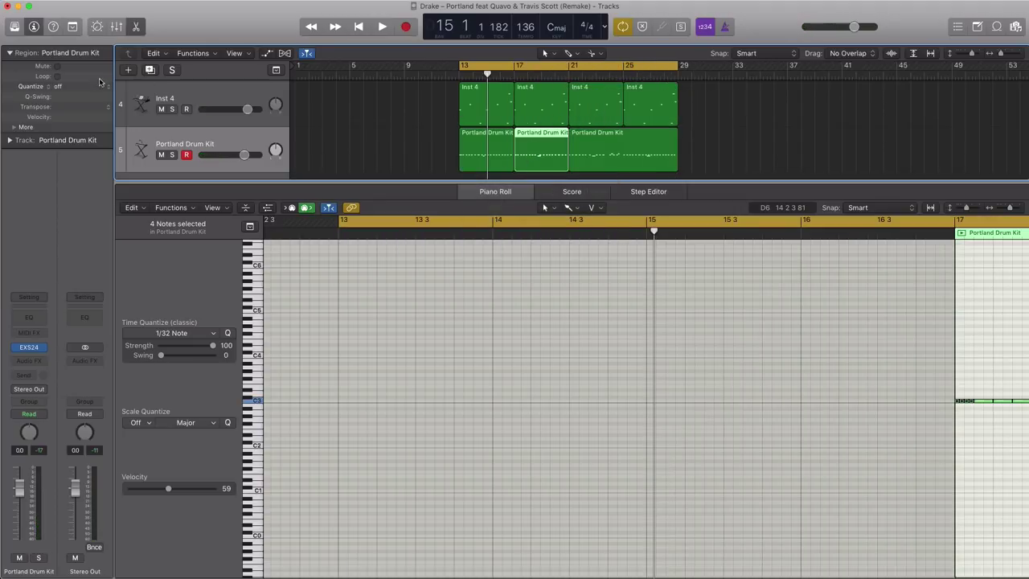
# - Duplicate the Portland Drum Kit track, create a region spanning bars 13–17 on the copy, and open it for note editing
pyautogui.click(152, 71)
pyautogui.press('x')
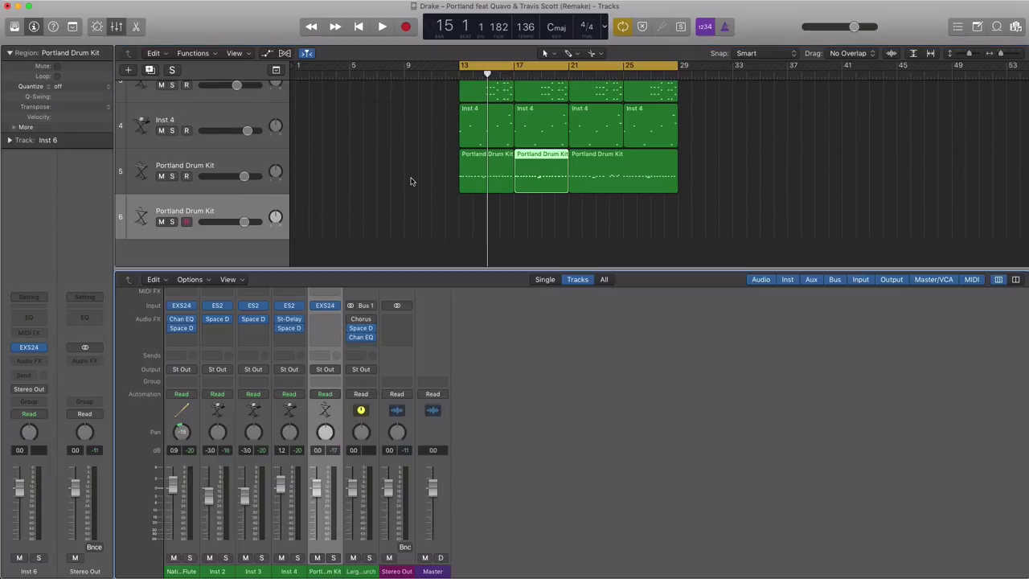
pyautogui.click(468, 217)
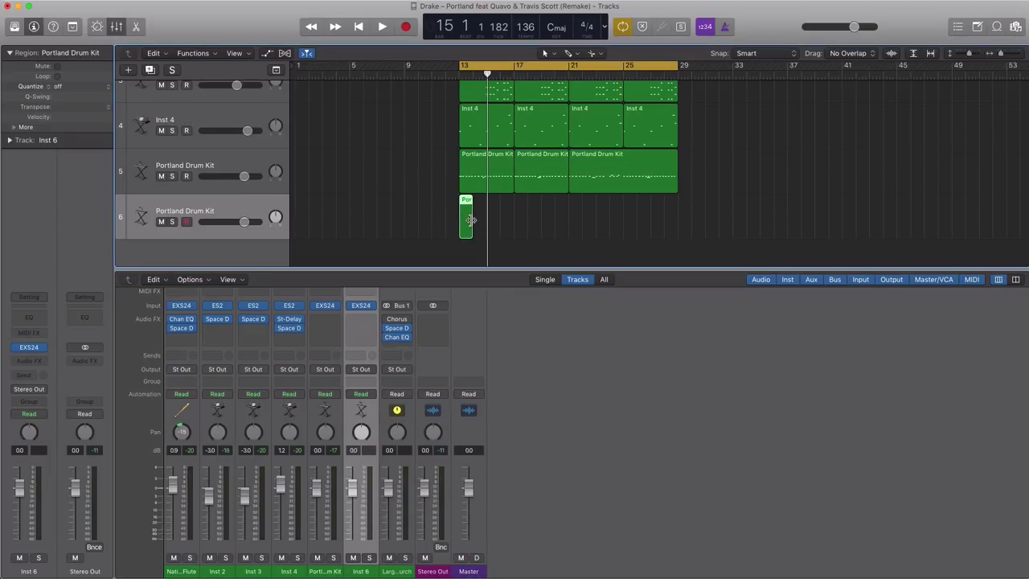
pyautogui.moveTo(470, 219); pyautogui.dragTo(513, 219)
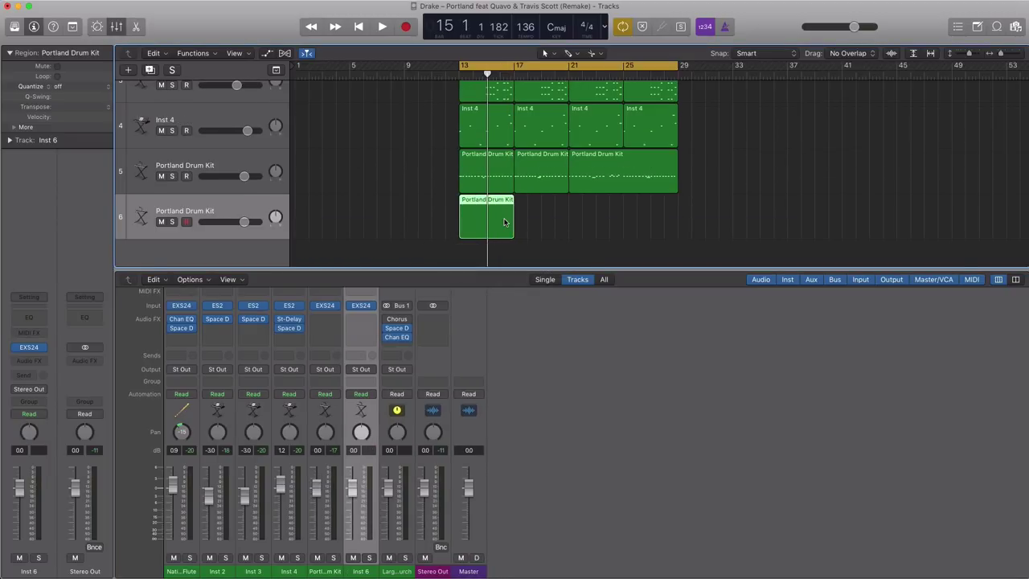
pyautogui.doubleClick(505, 222)
# - Place C#1 notes on beat 3 of bars 13, 14, 15 and 16 while playing the pattern back
pyautogui.scroll(-2, 464, 441)
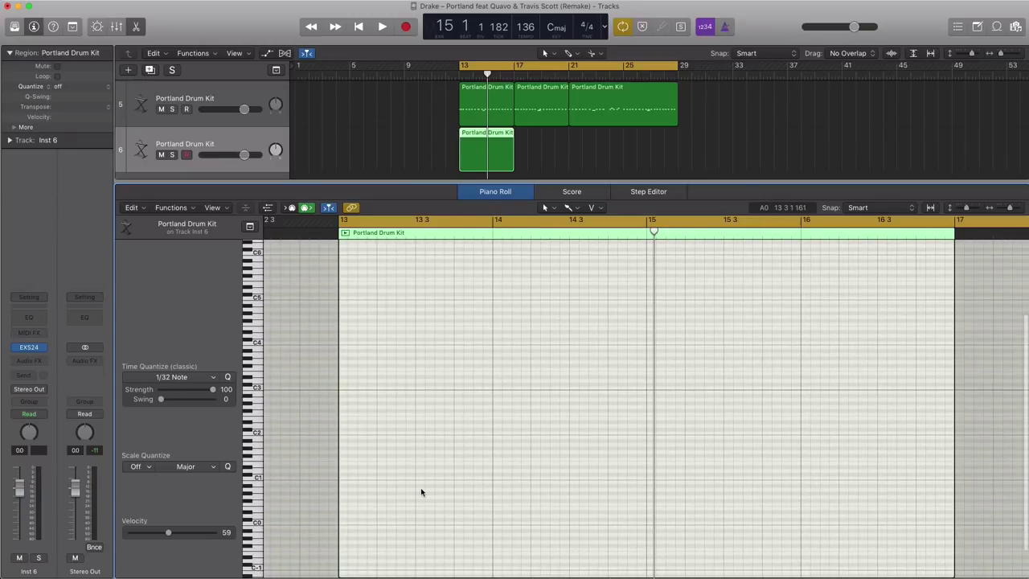
pyautogui.click(417, 430)
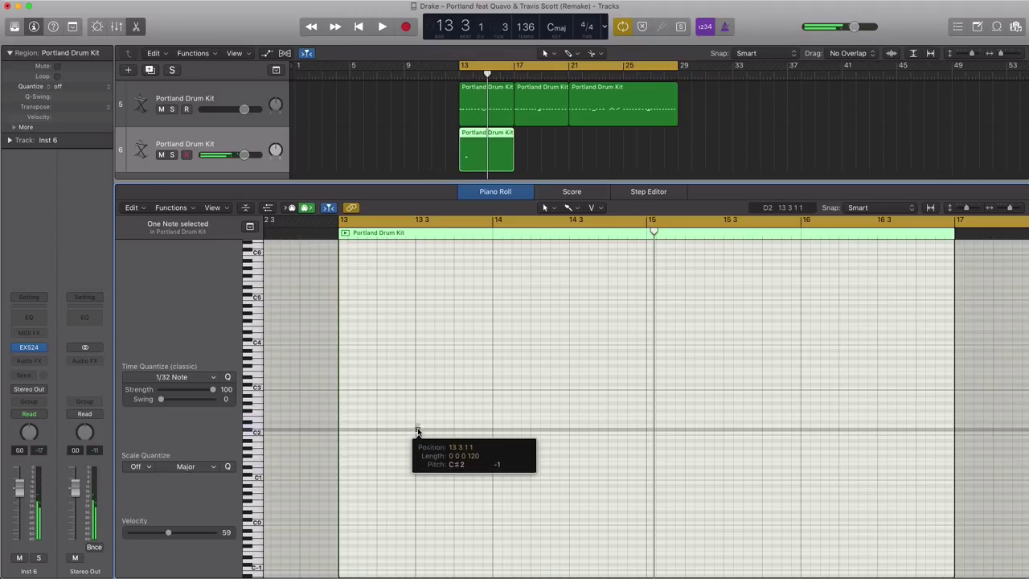
pyautogui.moveTo(418, 430); pyautogui.dragTo(423, 477)
pyautogui.click(572, 475)
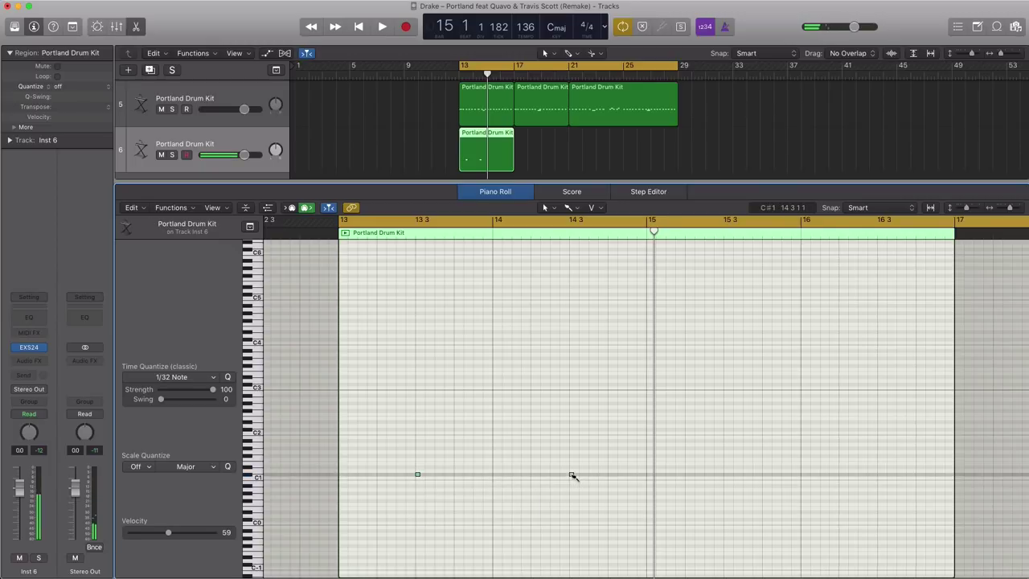
pyautogui.press('space')
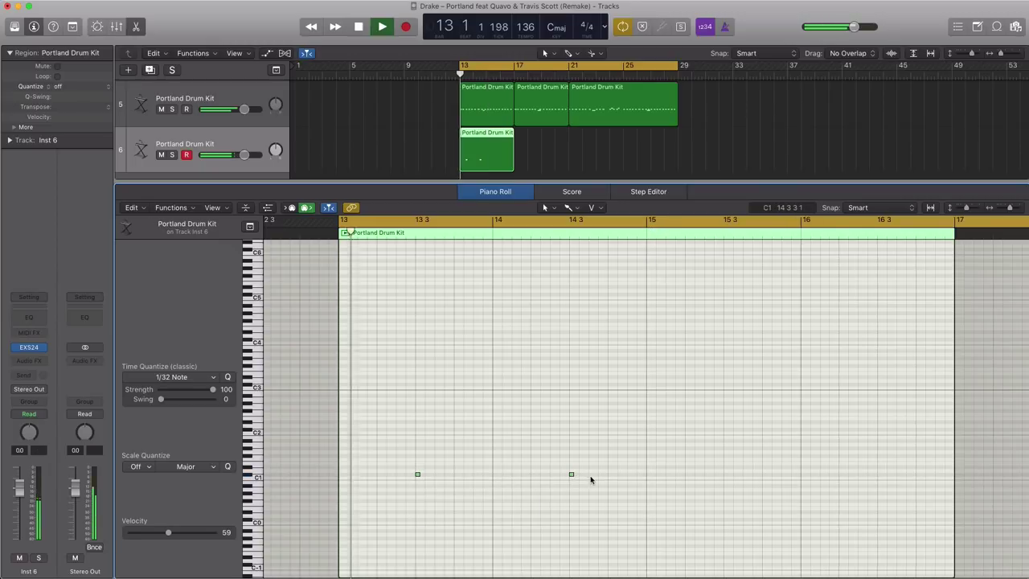
pyautogui.click(725, 474)
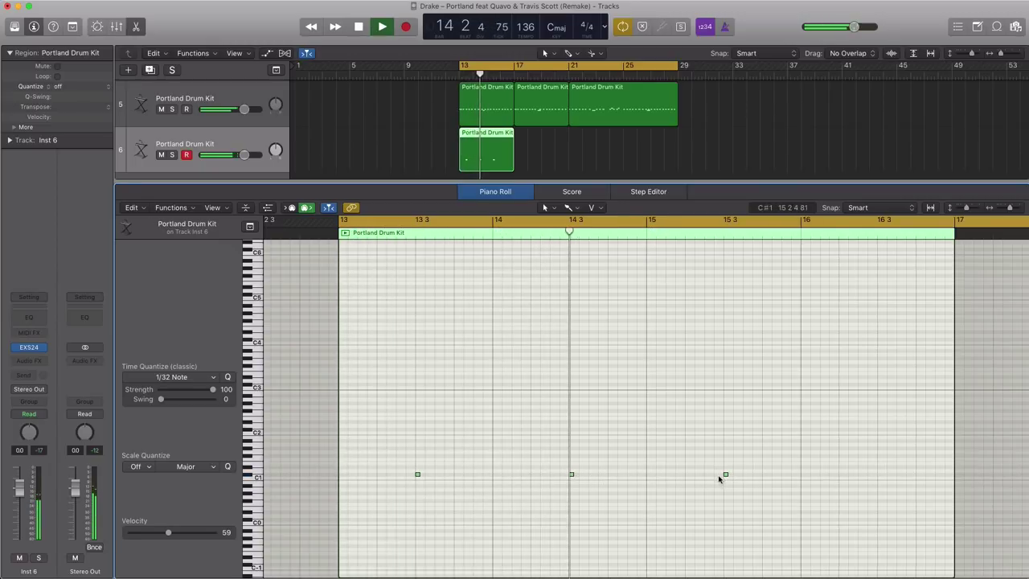
pyautogui.click(879, 474)
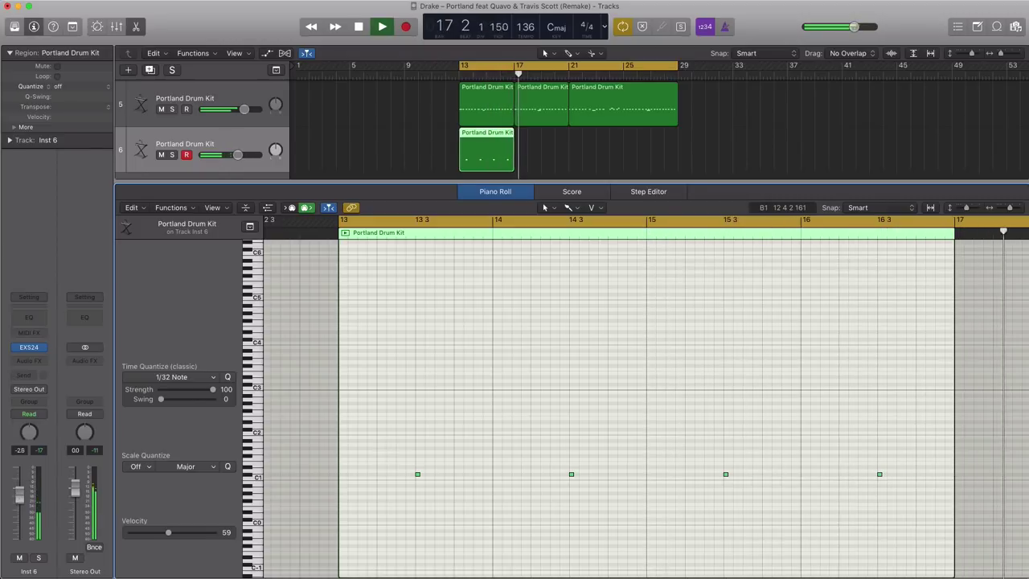
# - Lower the track 6 volume to -2.0 dB and repeat its four-bar region through to bar 29
pyautogui.moveTo(19, 488); pyautogui.dragTo(17, 504)
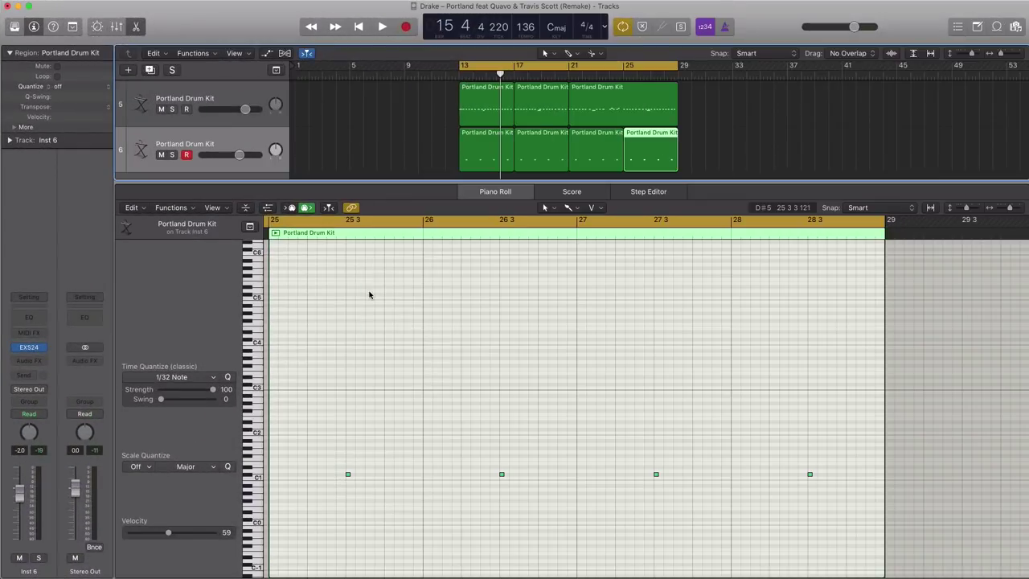
# - Duplicate the drum kit track again and create a region spanning bars 13–21 on the new track 7
pyautogui.click(149, 71)
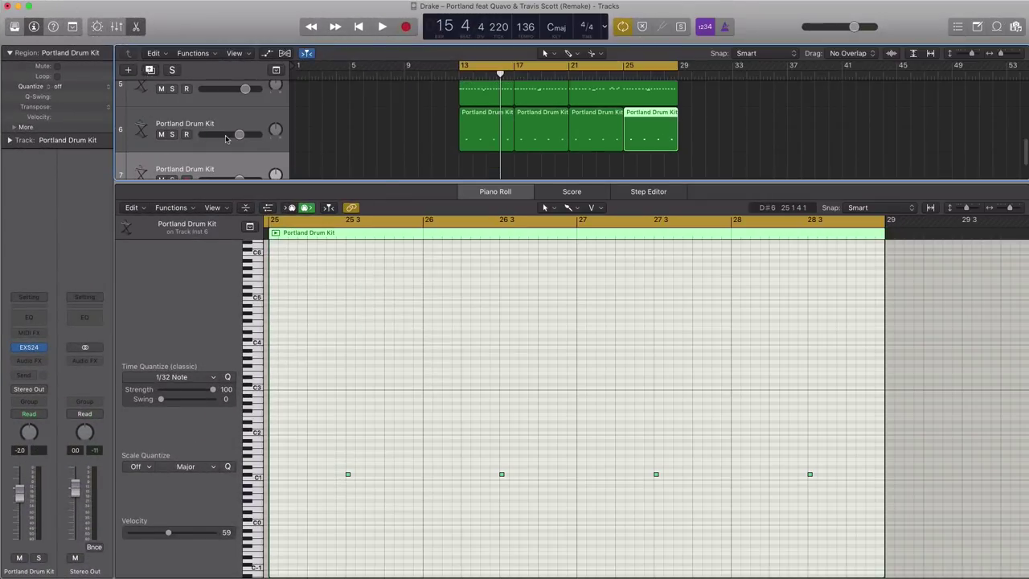
pyautogui.moveTo(391, 183); pyautogui.dragTo(391, 338)
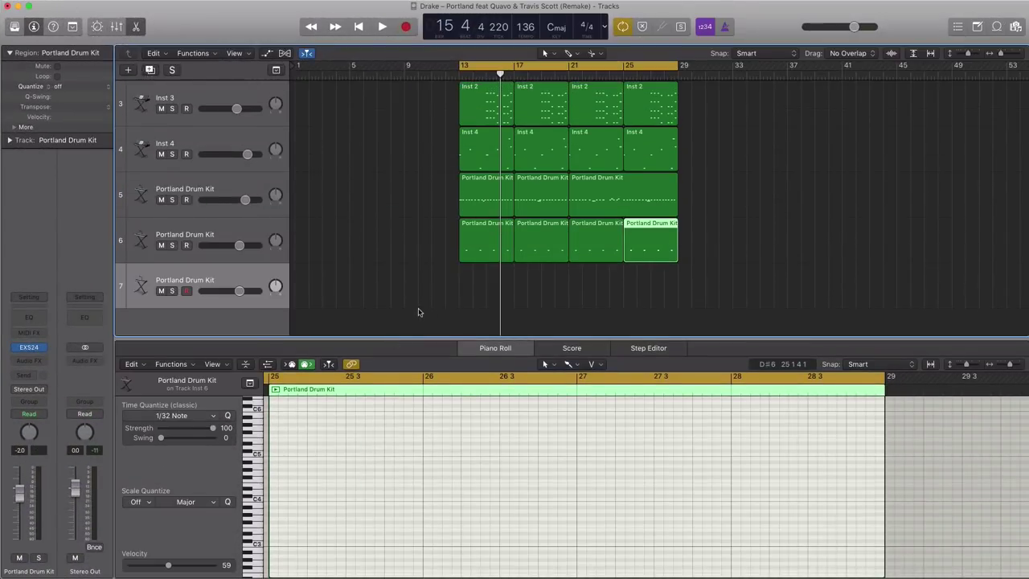
pyautogui.click(468, 292)
pyautogui.moveTo(471, 294); pyautogui.dragTo(569, 296)
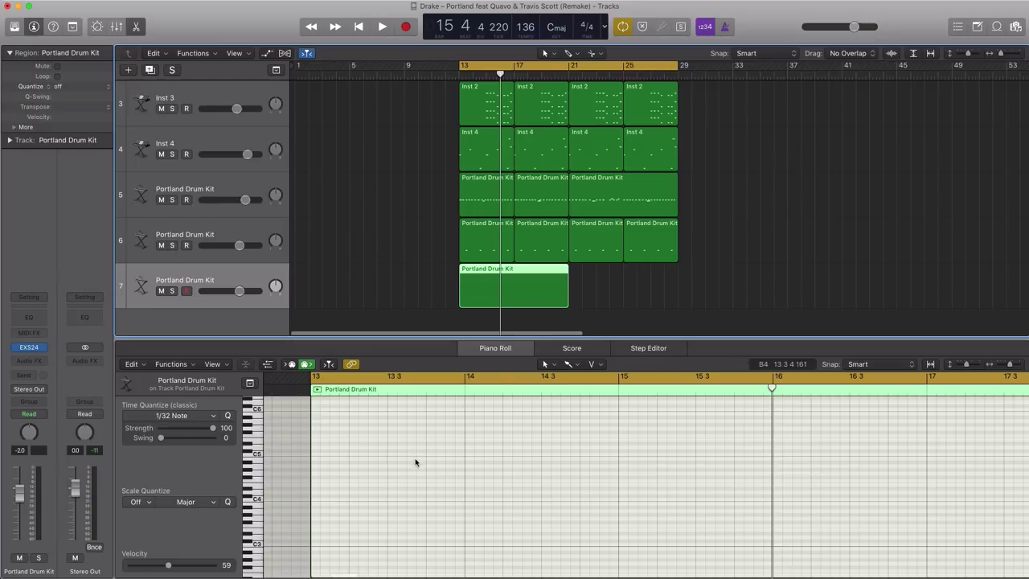
# - With the Pencil Tool as the secondary tool, place C1 notes at 13 1 1 and 13 1 3 and audition them
pyautogui.scroll(-2, 408, 464)
pyautogui.click(568, 365)
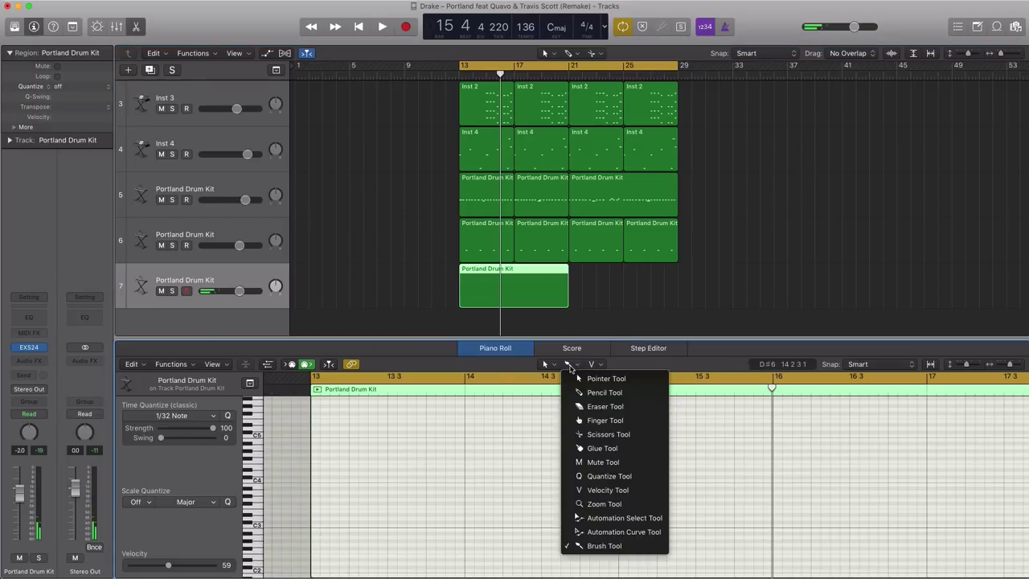
pyautogui.click(603, 392)
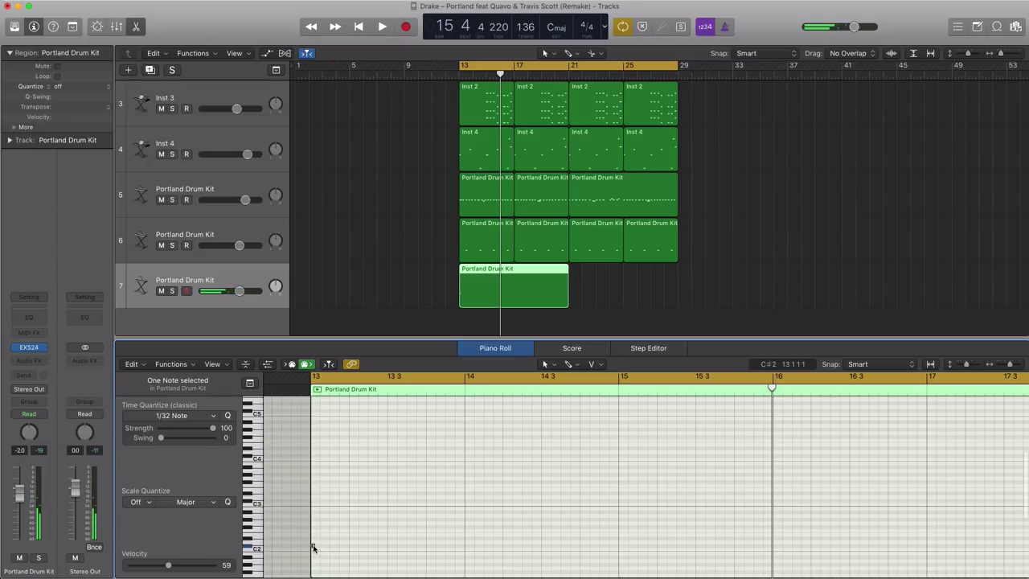
pyautogui.click(314, 550)
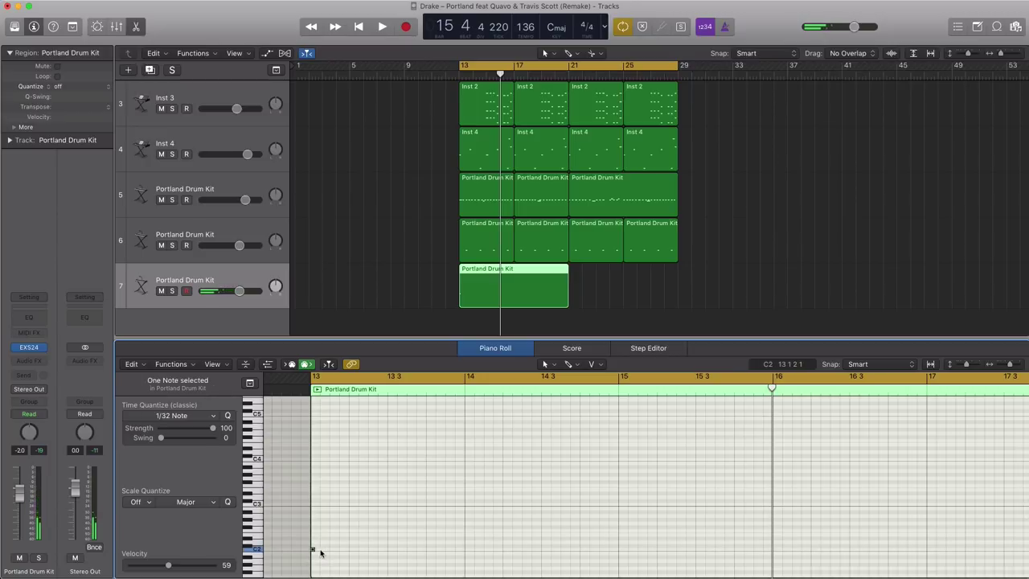
pyautogui.scroll(-5, 326, 547)
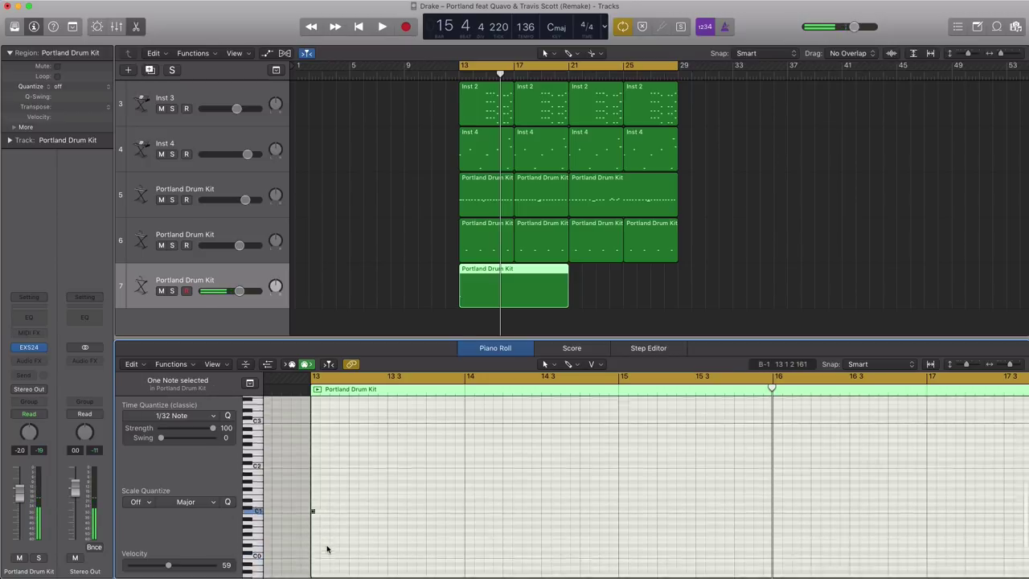
pyautogui.hscroll(5, 377, 530)
pyautogui.hscroll(-10, 391, 525)
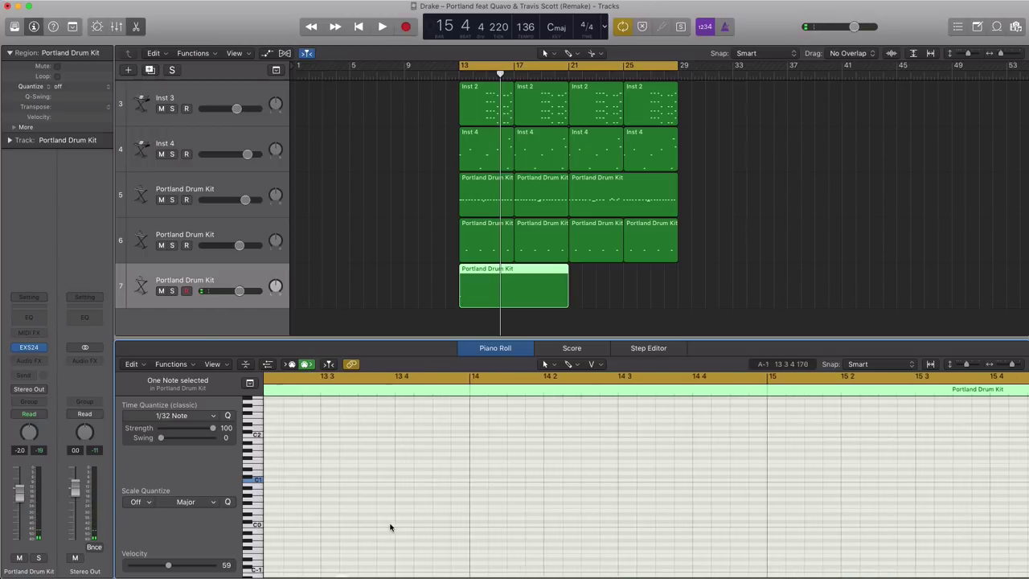
pyautogui.press('space')
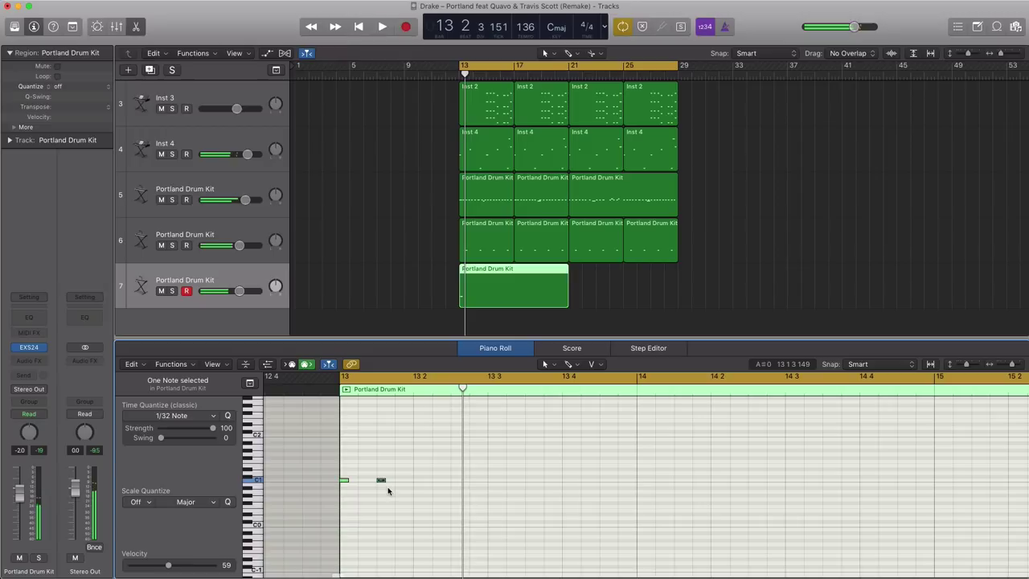
pyautogui.press('space')
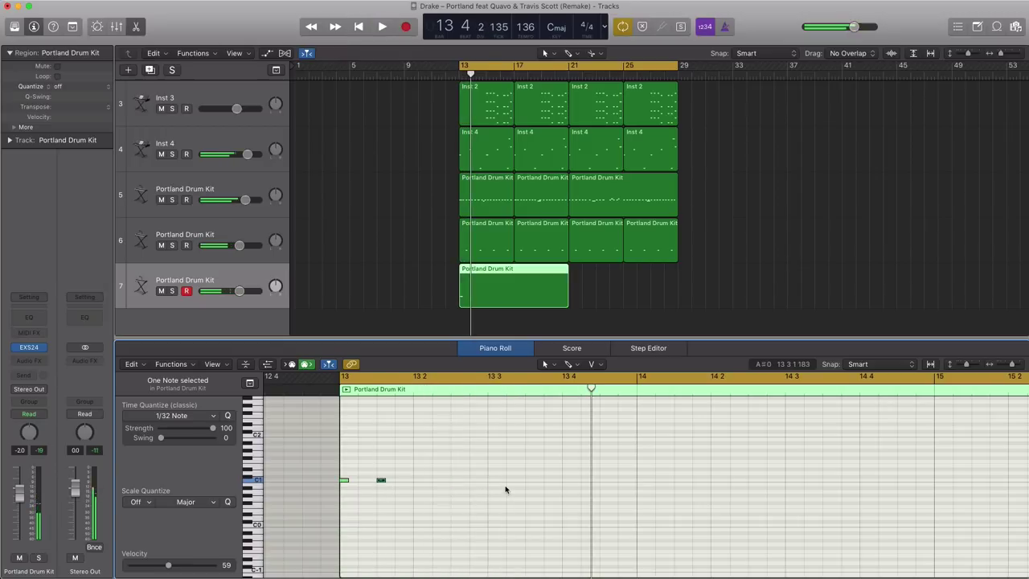
# - Try an extra note at 13 3 2, moving it from A#0 up to C1 and playing it back
pyautogui.press('space')
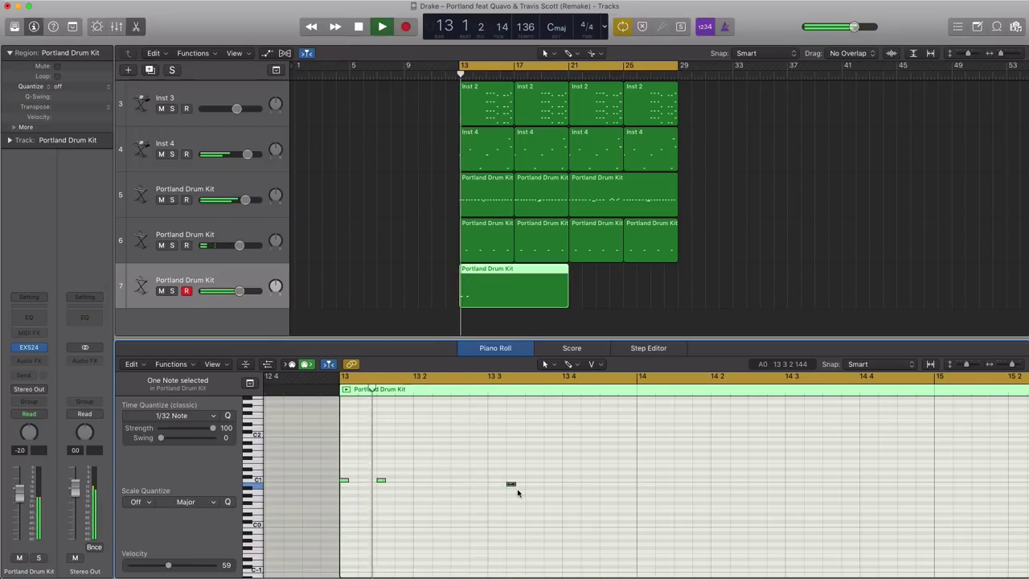
pyautogui.press('space')
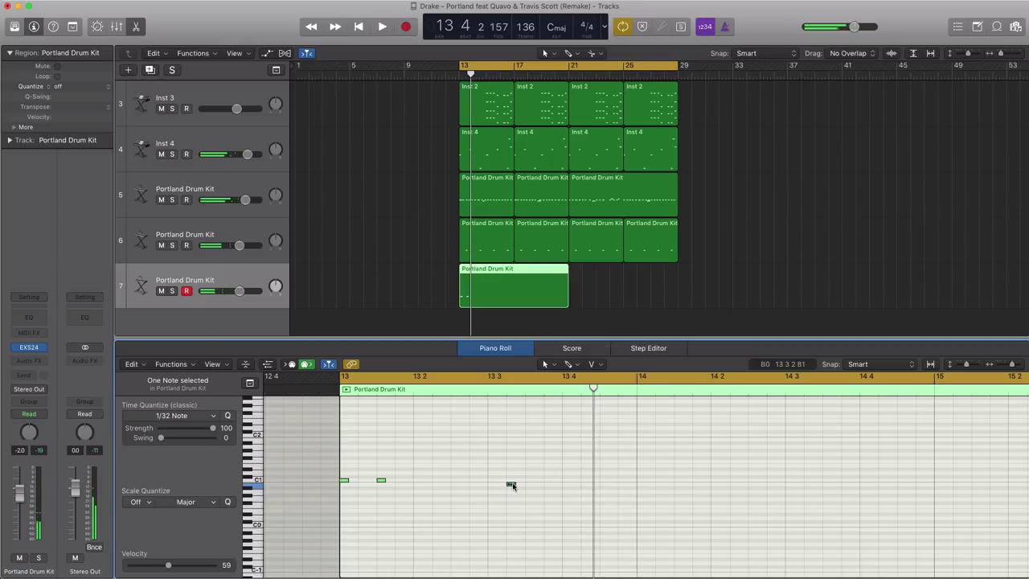
pyautogui.moveTo(512, 485); pyautogui.dragTo(512, 481)
pyautogui.press('space')
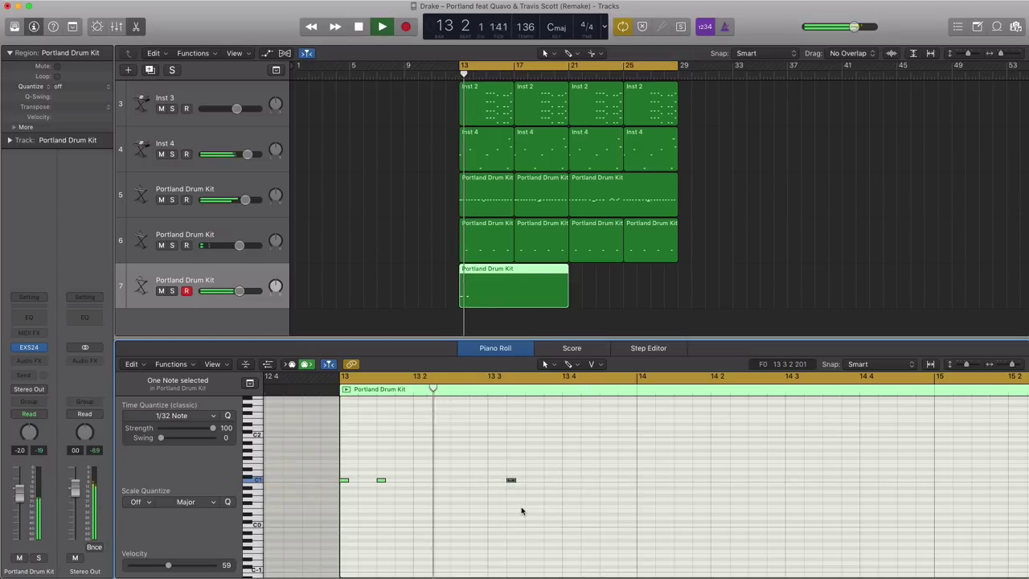
pyautogui.press('space')
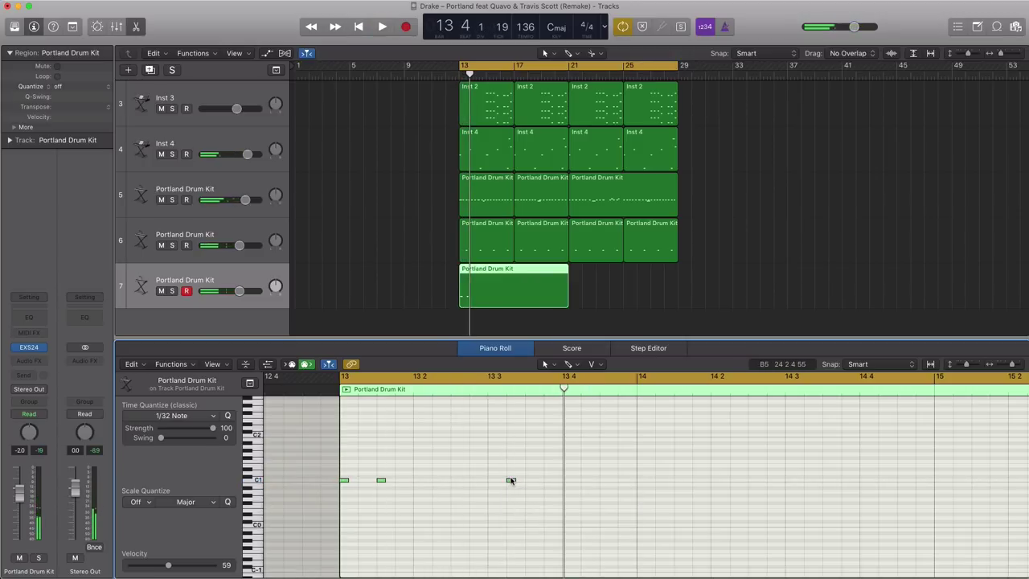
# - Add C1 notes at 14 2 1, 15 1 1, 15 1 3 and 15 4 3 in the track 7 region
pyautogui.press('space')
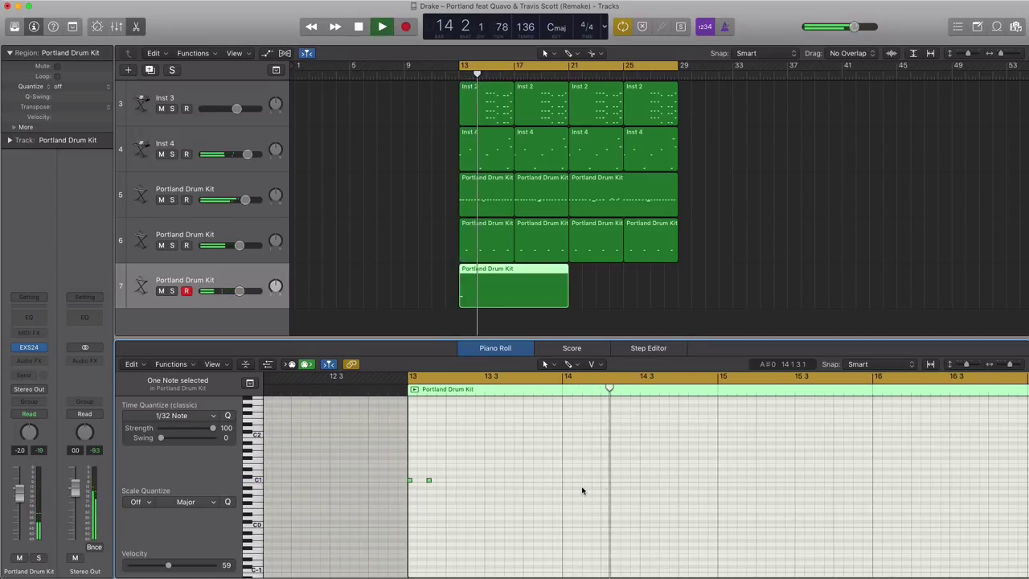
pyautogui.press('space')
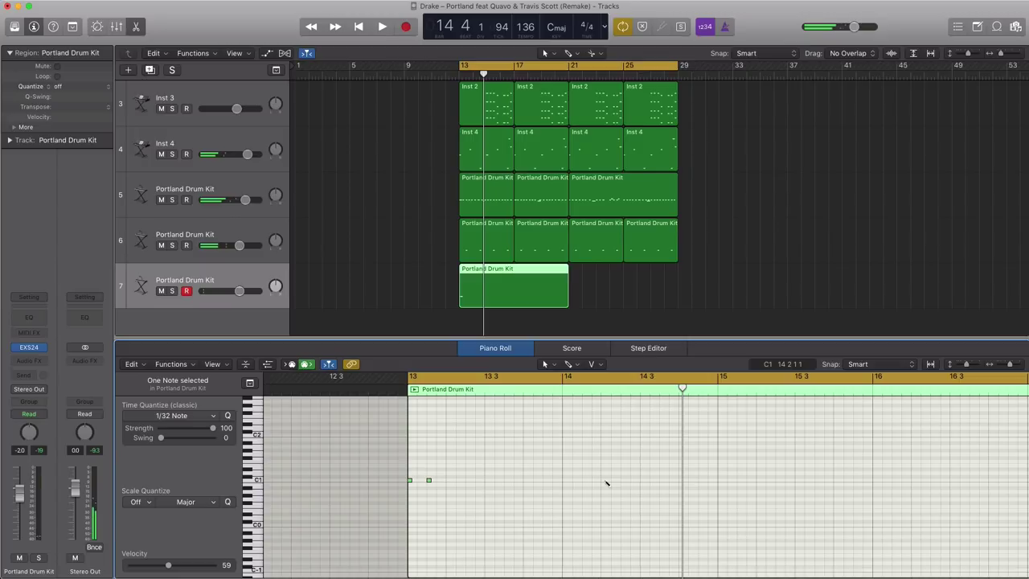
pyautogui.moveTo(604, 481); pyautogui.dragTo(657, 506)
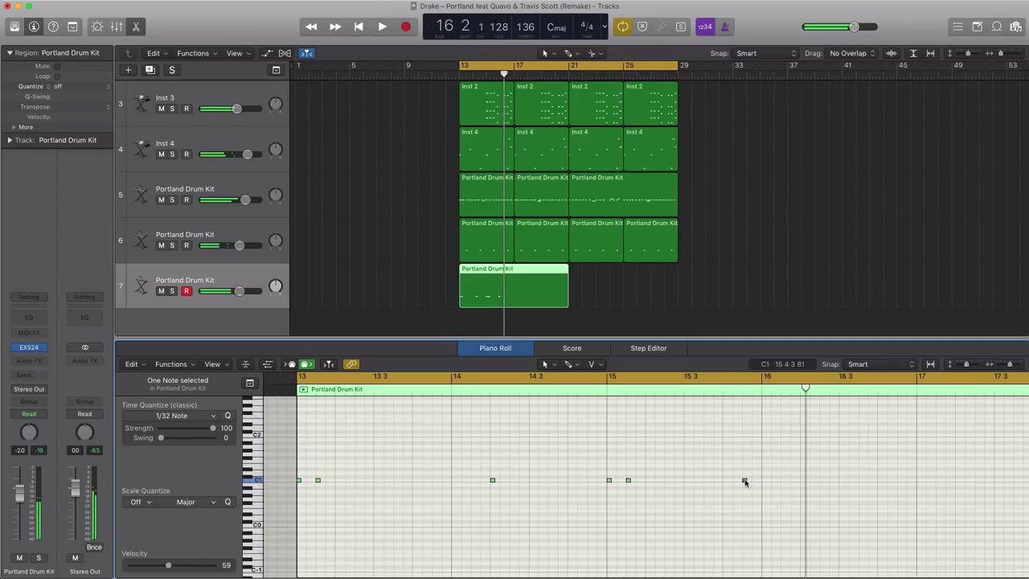
pyautogui.moveTo(744, 482)
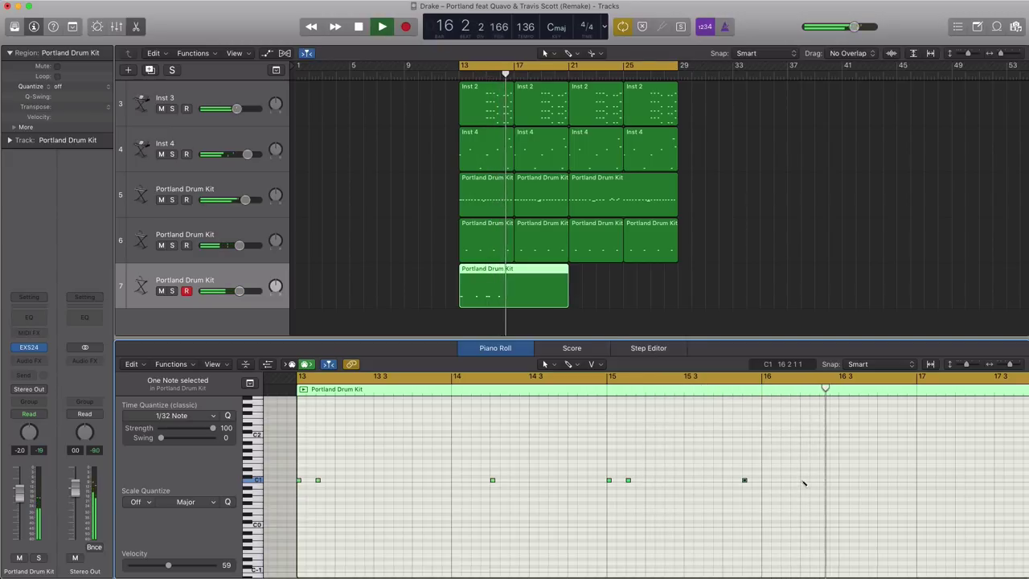
# - Continue the track 7 pattern with C1 notes at 16 2 1, 17 1 3 and 17 2 1
pyautogui.keyDown('ctrl'); pyautogui.keyDown('alt'); pyautogui.click(786, 493); pyautogui.keyUp('alt'); pyautogui.keyUp('ctrl')
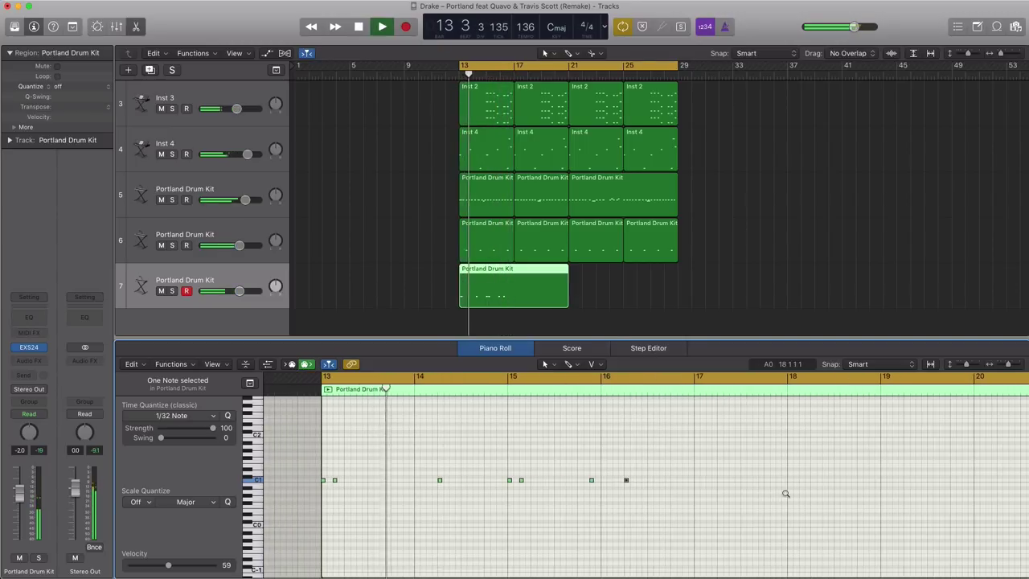
pyautogui.keyDown('ctrl'); pyautogui.keyDown('alt'); pyautogui.click(785, 494); pyautogui.keyUp('alt'); pyautogui.keyUp('ctrl')
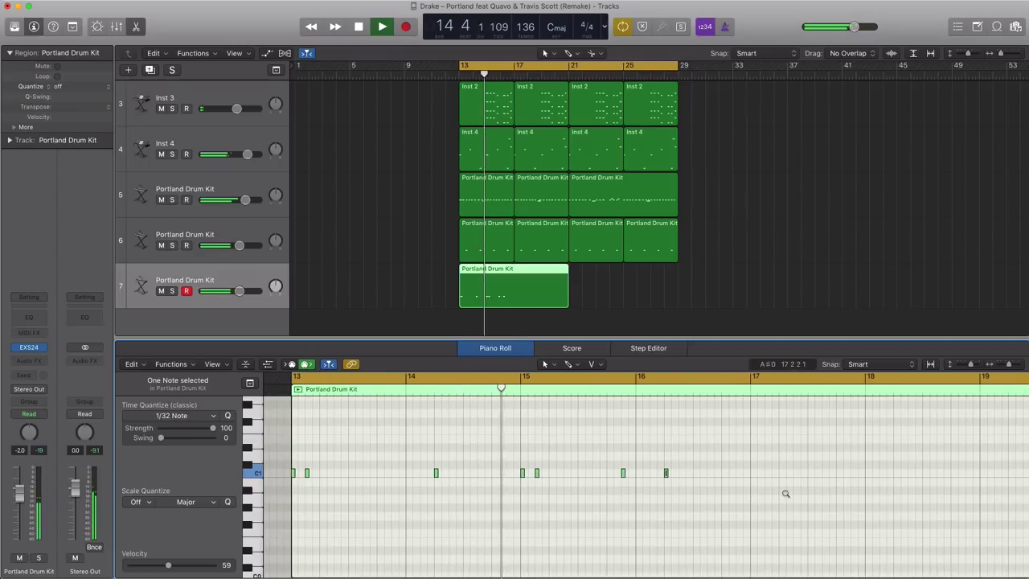
pyautogui.keyDown('ctrl'); pyautogui.keyDown('alt'); pyautogui.click(785, 493); pyautogui.keyUp('alt'); pyautogui.keyUp('ctrl')
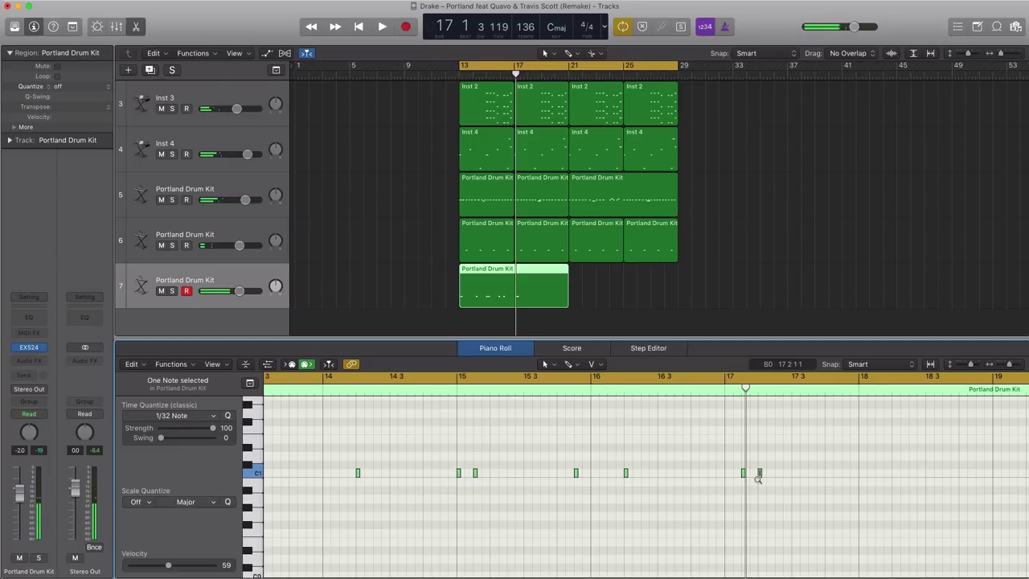
pyautogui.keyDown('ctrl'); pyautogui.keyDown('alt'); pyautogui.click(758, 478); pyautogui.keyUp('alt'); pyautogui.keyUp('ctrl')
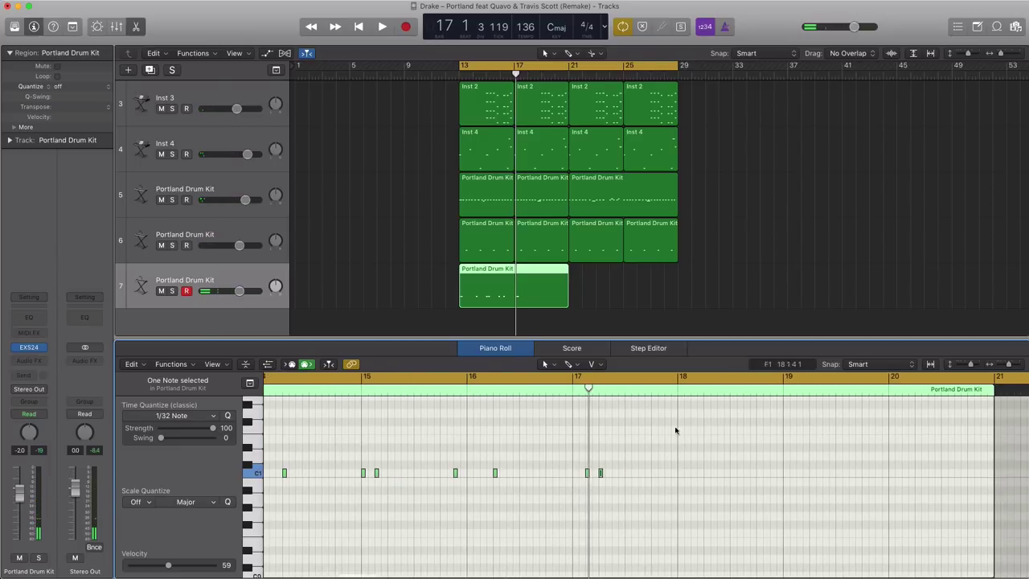
# - Cycle bars 17 to 21 and add C1 notes at 18 1 3, 18 2 1, 19 1 1 and 19 1 3 in the track 7 region
pyautogui.moveTo(581, 378); pyautogui.dragTo(999, 380)
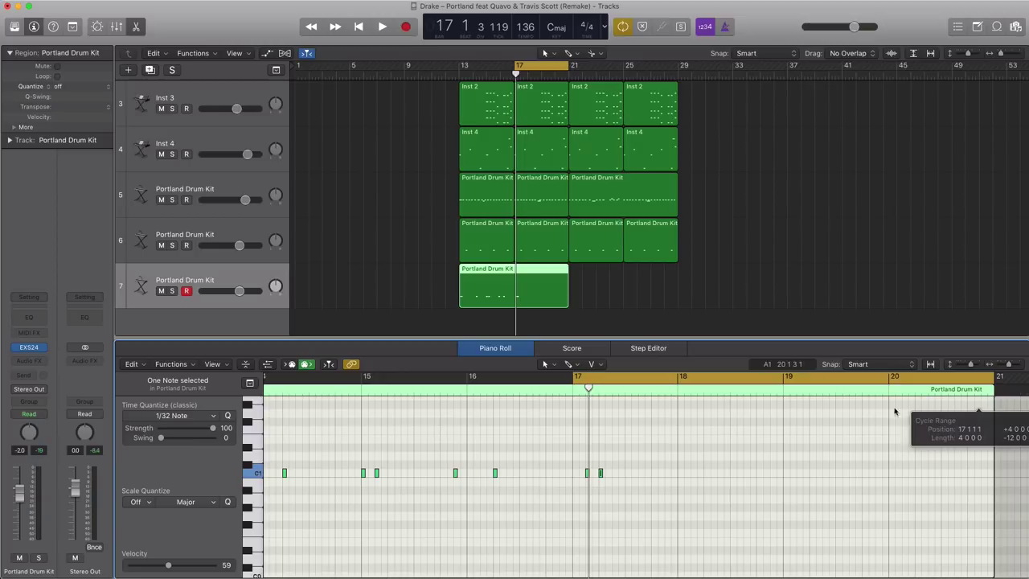
pyautogui.press('space')
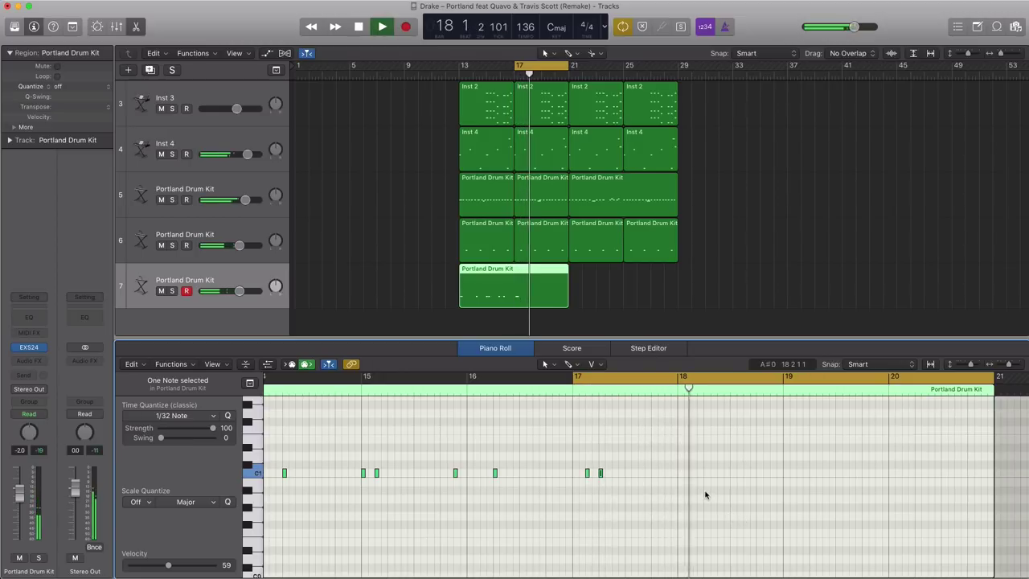
pyautogui.press('space')
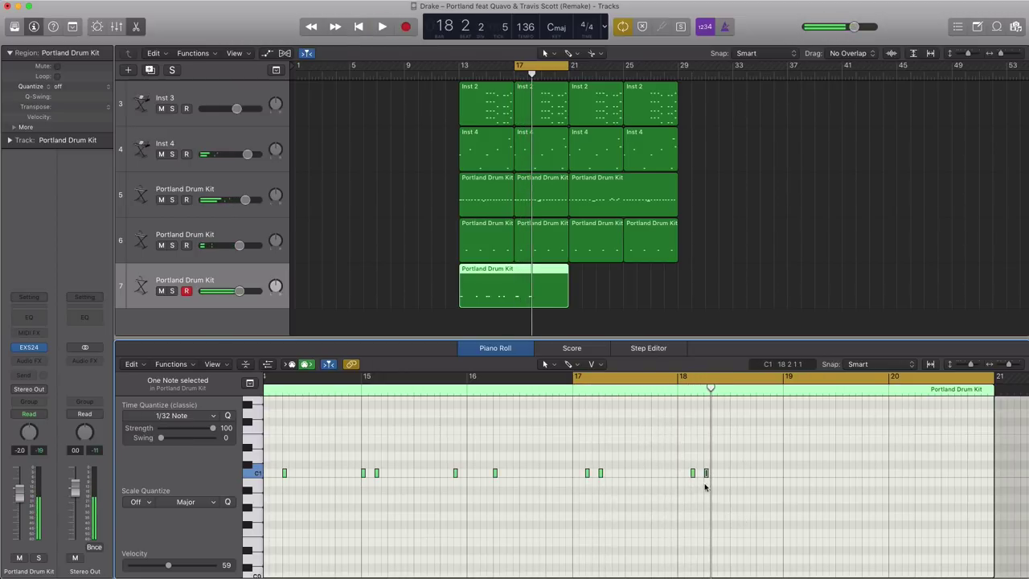
pyautogui.press('space')
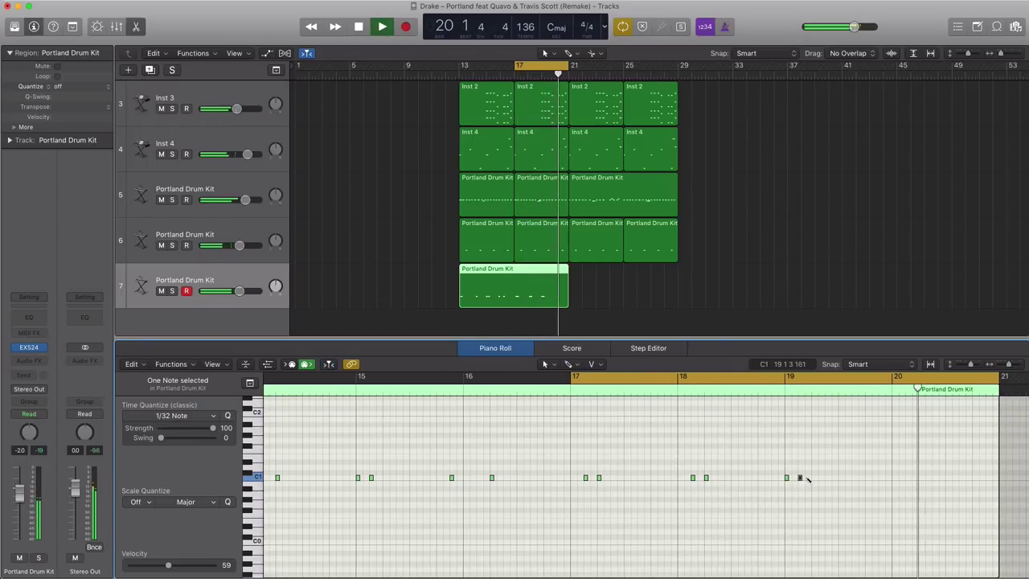
# - Complete the track 7 pattern with C1 notes at 19 2 1, 19 2 3, 19 4 1, 19 4 3, 20 1 3 and 20 2 1
pyautogui.click(813, 477)
pyautogui.press('space')
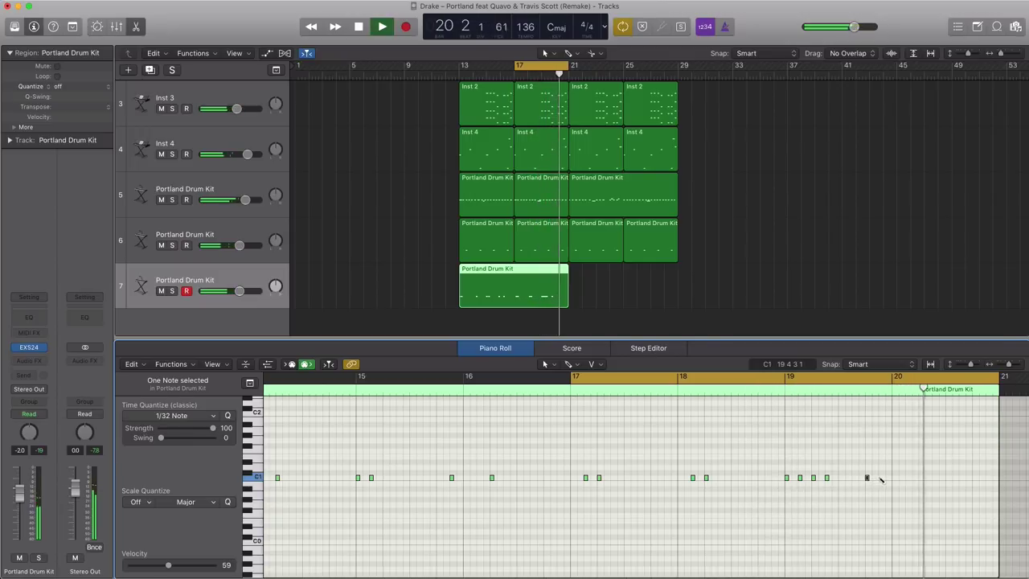
pyautogui.click(880, 477)
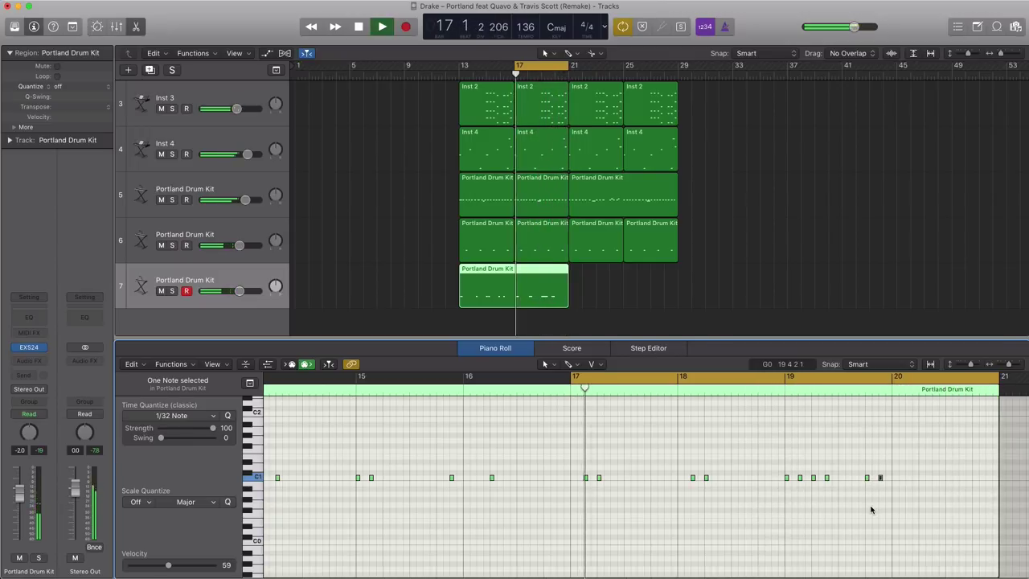
pyautogui.click(907, 478)
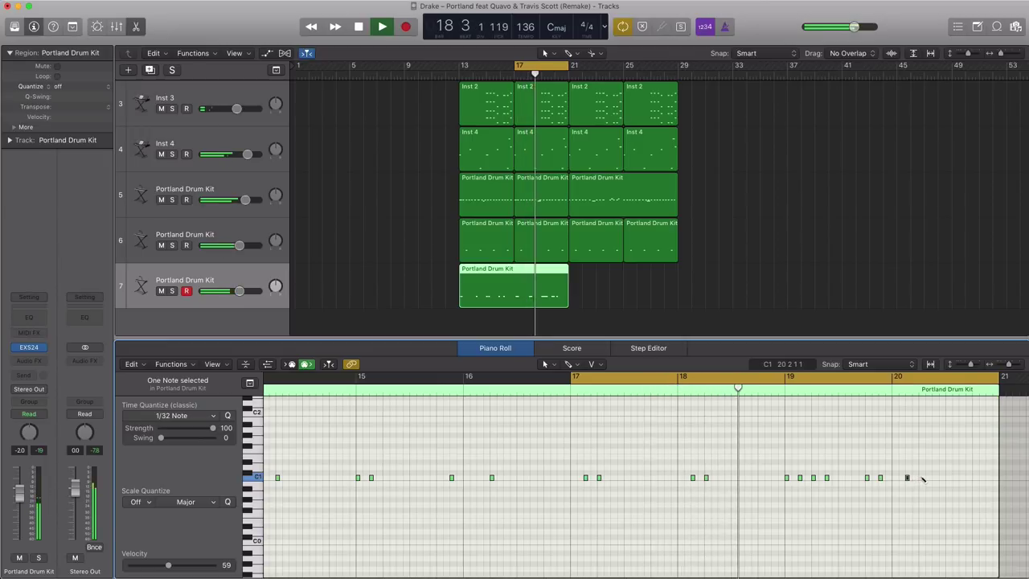
pyautogui.click(921, 478)
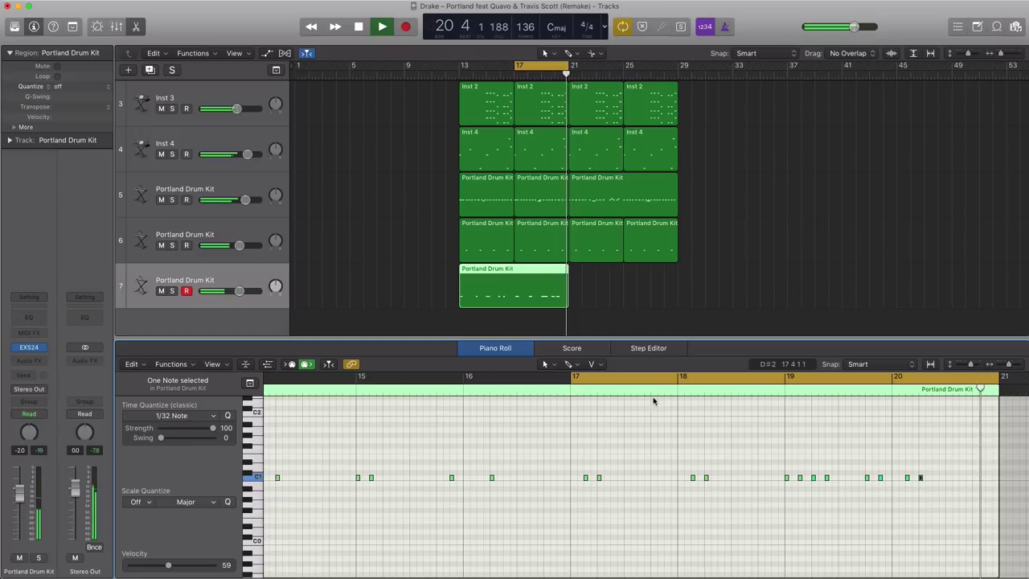
# - Extend the cycle range to bars 13 to 21 and play back track 7 with its EXS24 tune set to +1
pyautogui.moveTo(481, 71); pyautogui.dragTo(519, 70)
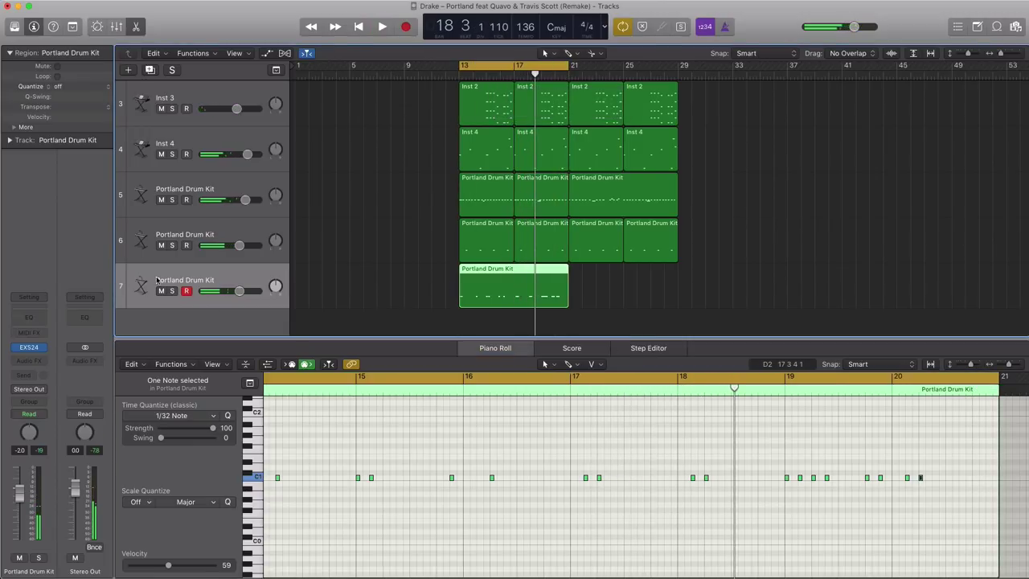
pyautogui.click(36, 348)
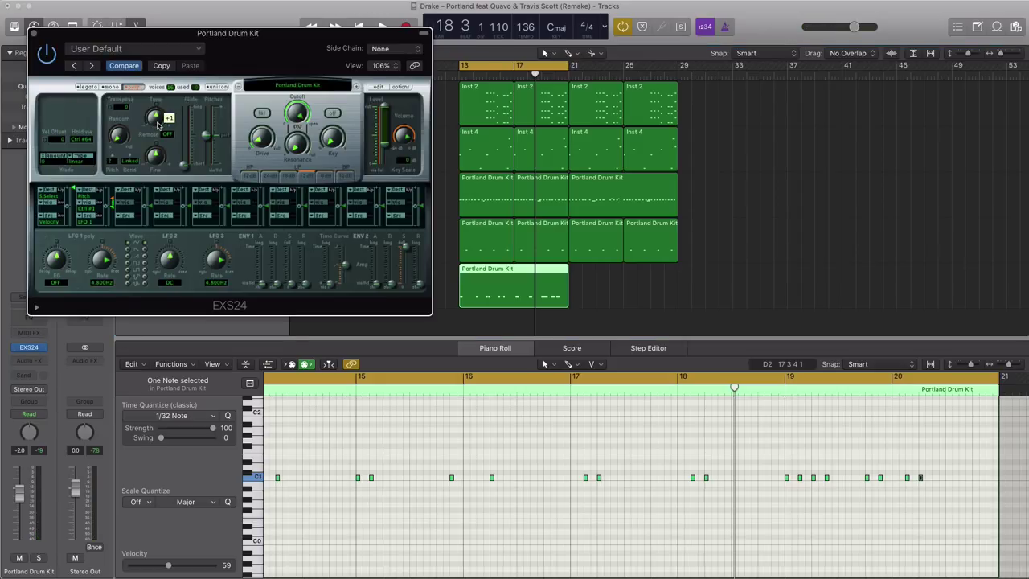
pyautogui.press('space')
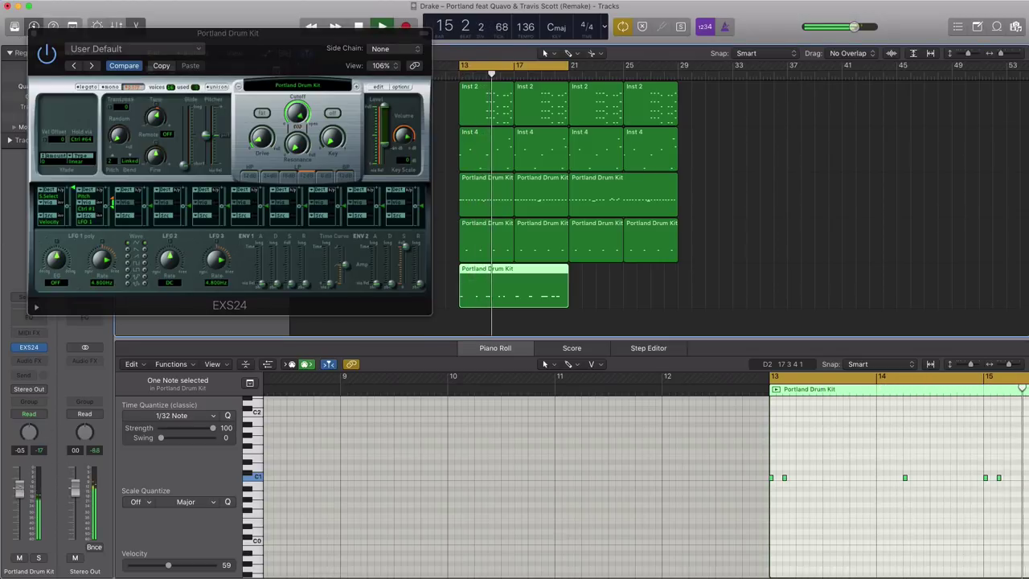
# - Raise track 7's volume to 0.4 dB and copy its region to bar 21
pyautogui.click(37, 33)
pyautogui.moveTo(483, 294); pyautogui.dragTo(509, 289)
pyautogui.press('space')
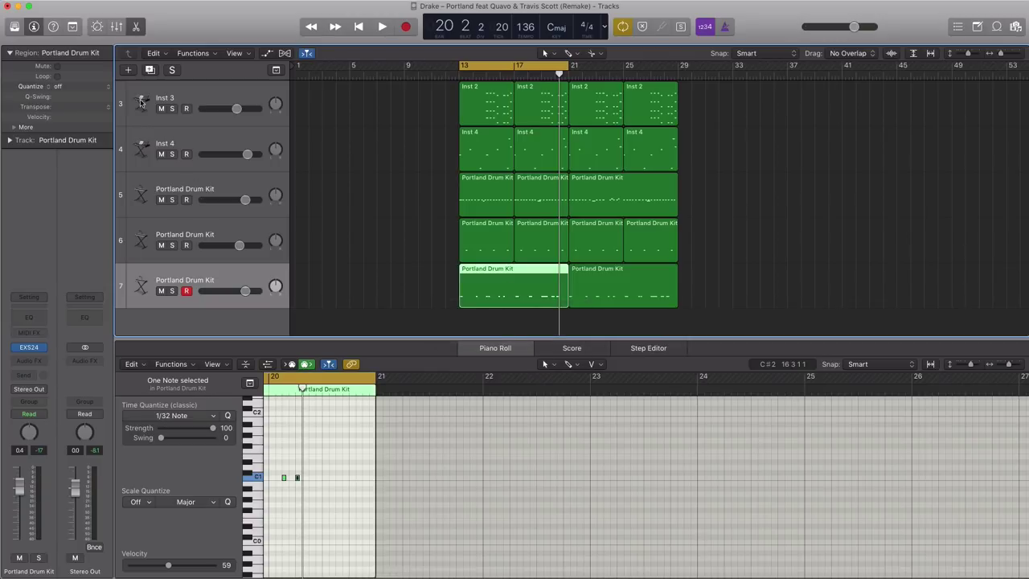
# - Duplicate track 7 as a new Portland Drum Kit track and create an empty region on it from bar 13 to 17
pyautogui.click(149, 70)
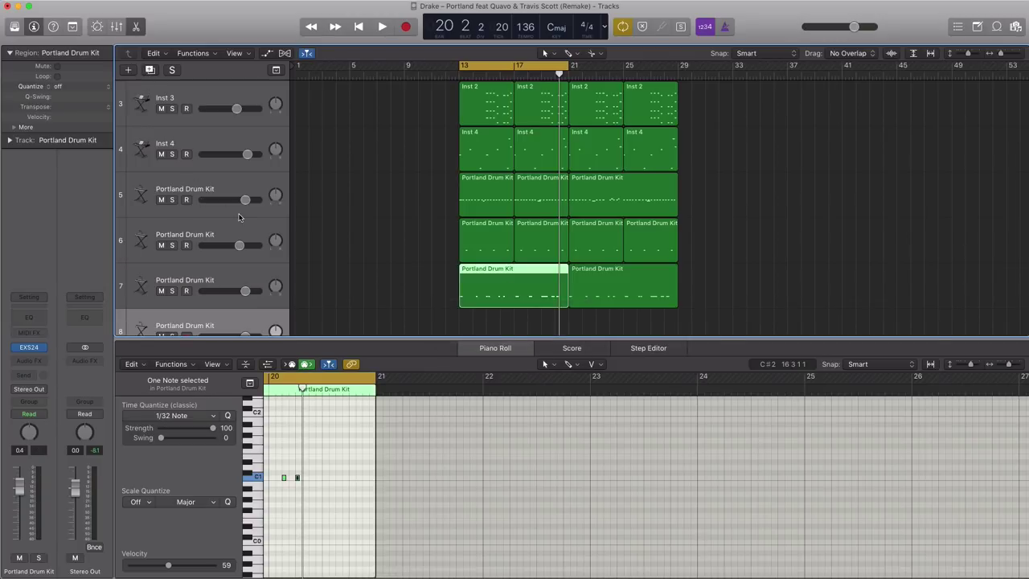
pyautogui.scroll(-2, 338, 283)
pyautogui.click(490, 295)
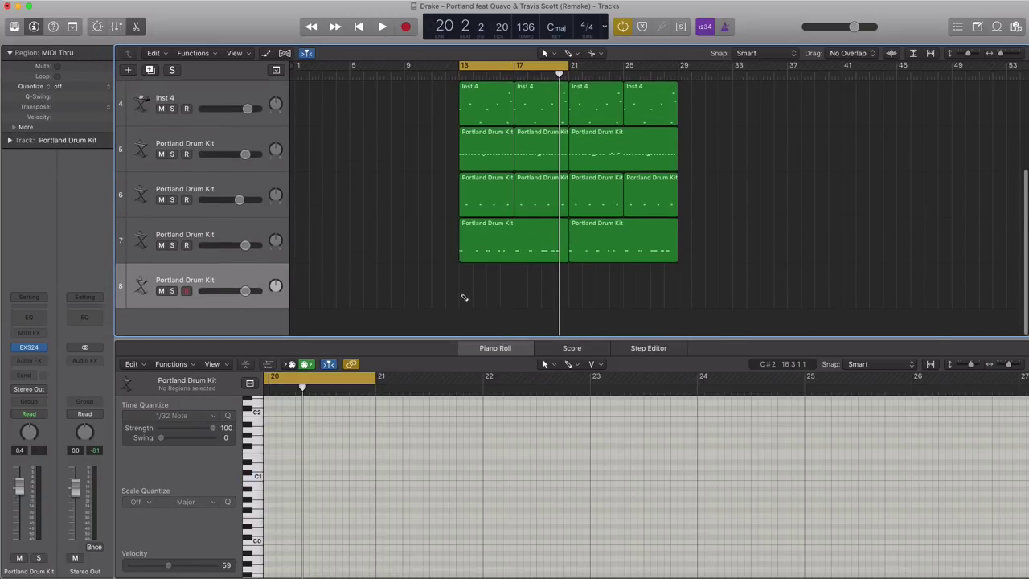
pyautogui.click(464, 298)
pyautogui.moveTo(473, 294)
pyautogui.mouseDown()
pyautogui.moveTo(509, 295)
pyautogui.moveTo(486, 292)
pyautogui.mouseUp()
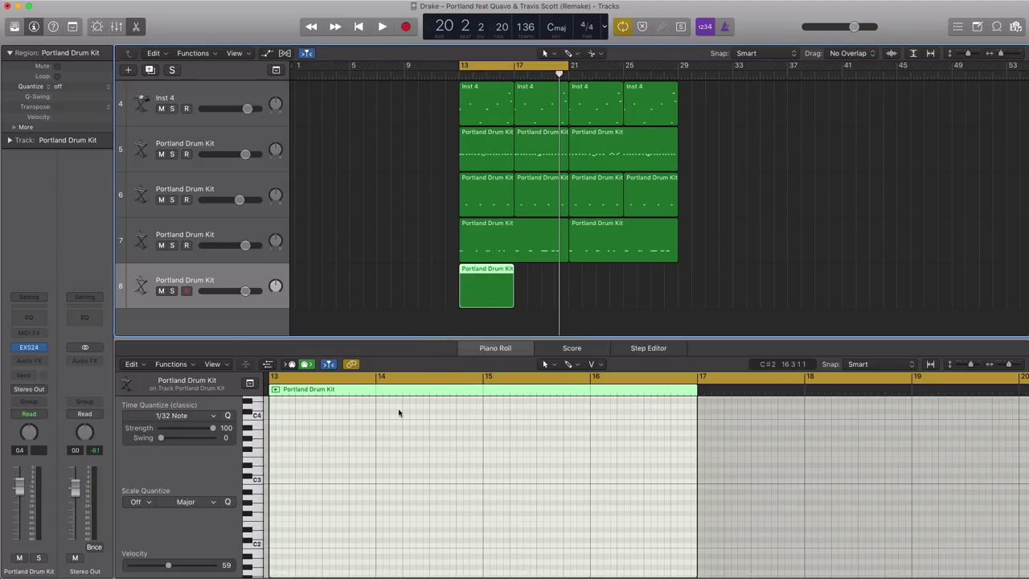
# - Add D1 notes at 13 4 1 and 15 2 1 in the track 8 region while the beat plays
pyautogui.scroll(-5, 342, 523)
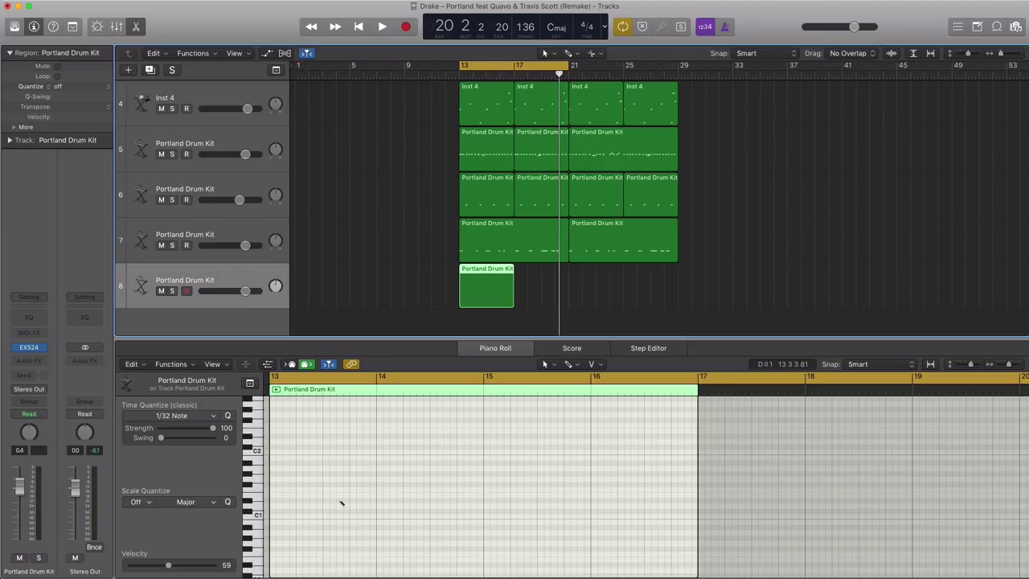
pyautogui.click(338, 507)
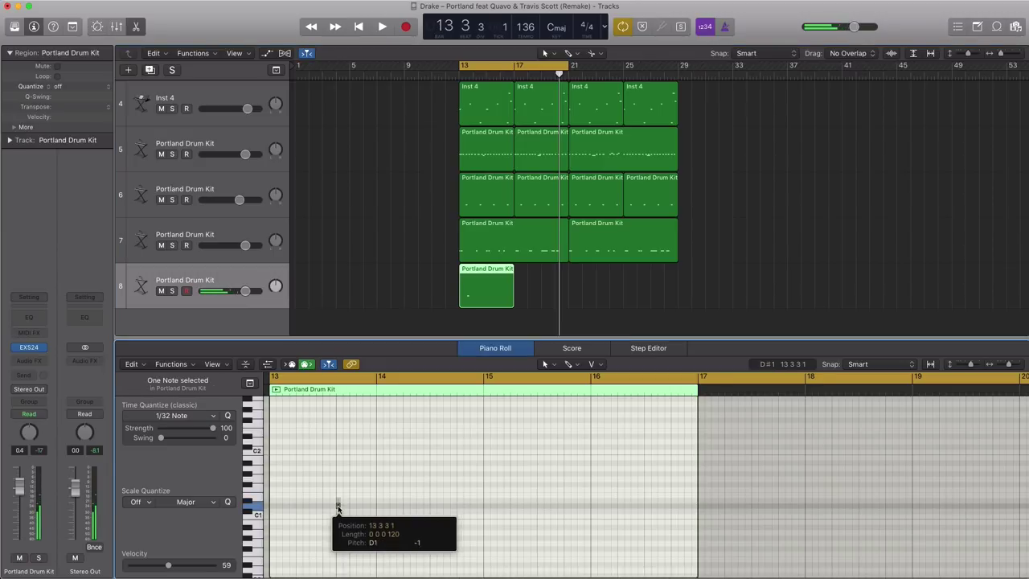
pyautogui.moveTo(337, 506); pyautogui.dragTo(352, 504)
pyautogui.press('space')
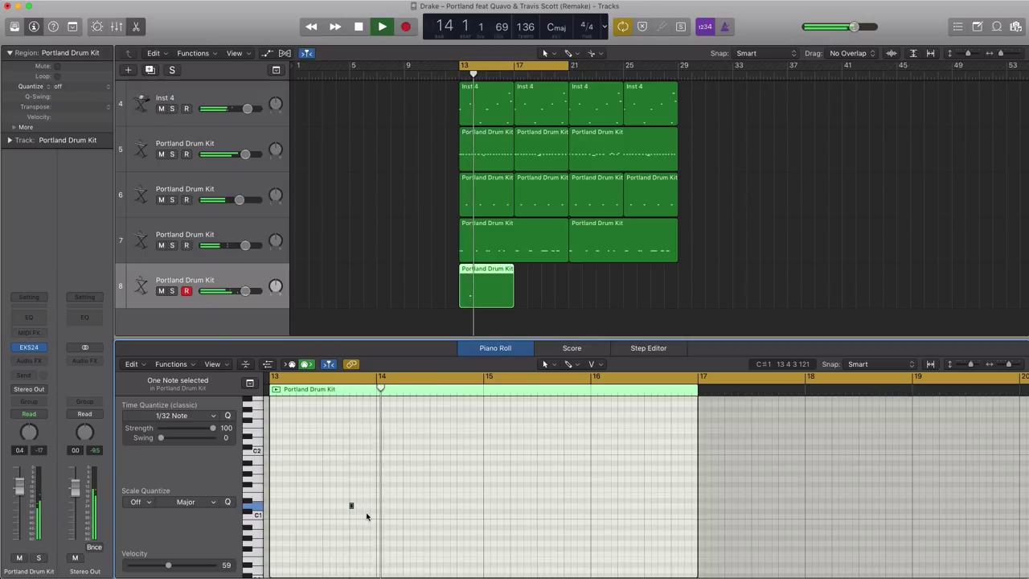
pyautogui.click(512, 505)
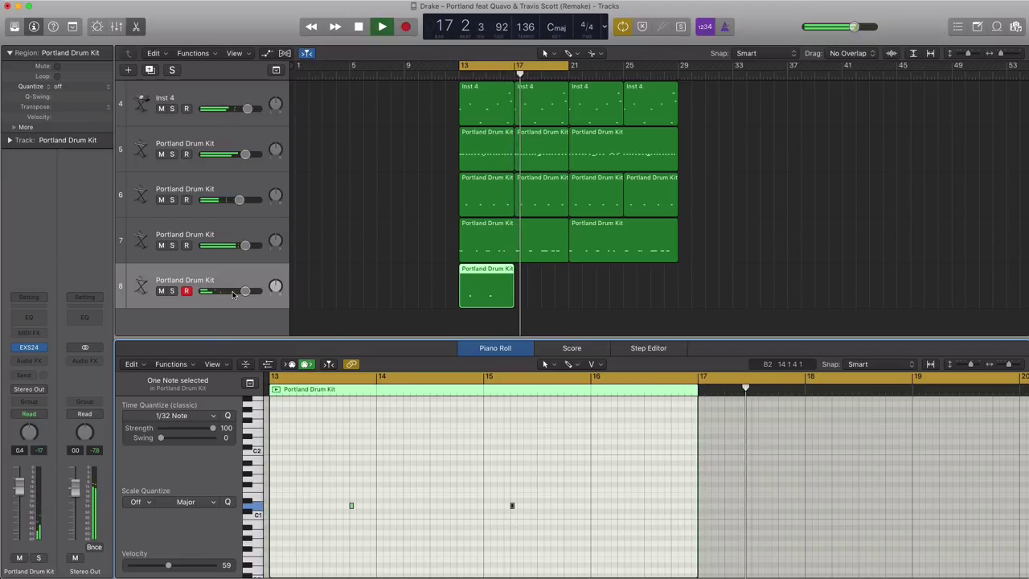
# - Lower track 8's volume to -2.8 dB and copy its region to bars 17, 21 and 25
pyautogui.press('space')
pyautogui.press('space')
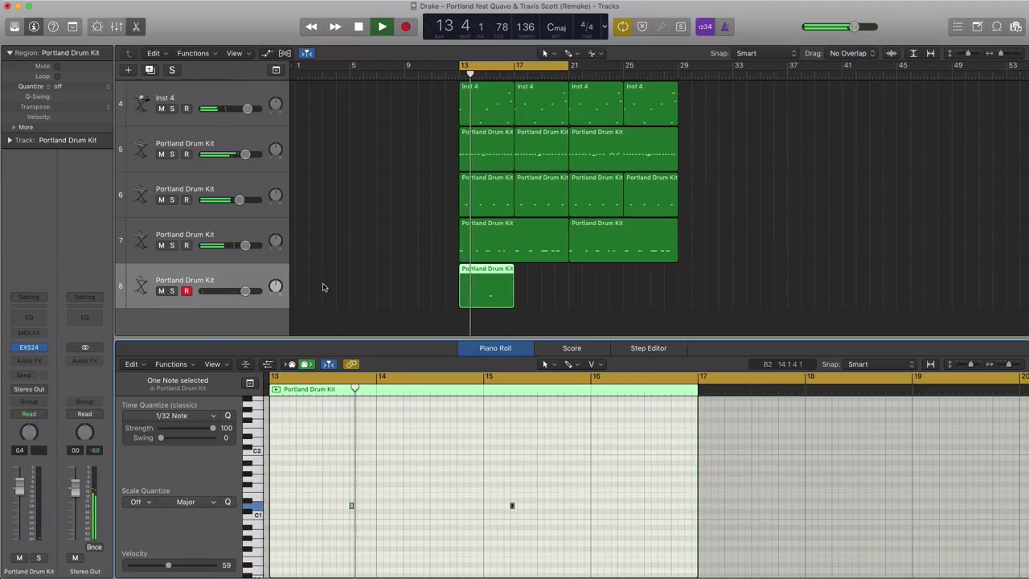
pyautogui.moveTo(245, 291); pyautogui.dragTo(237, 291)
pyautogui.press('space')
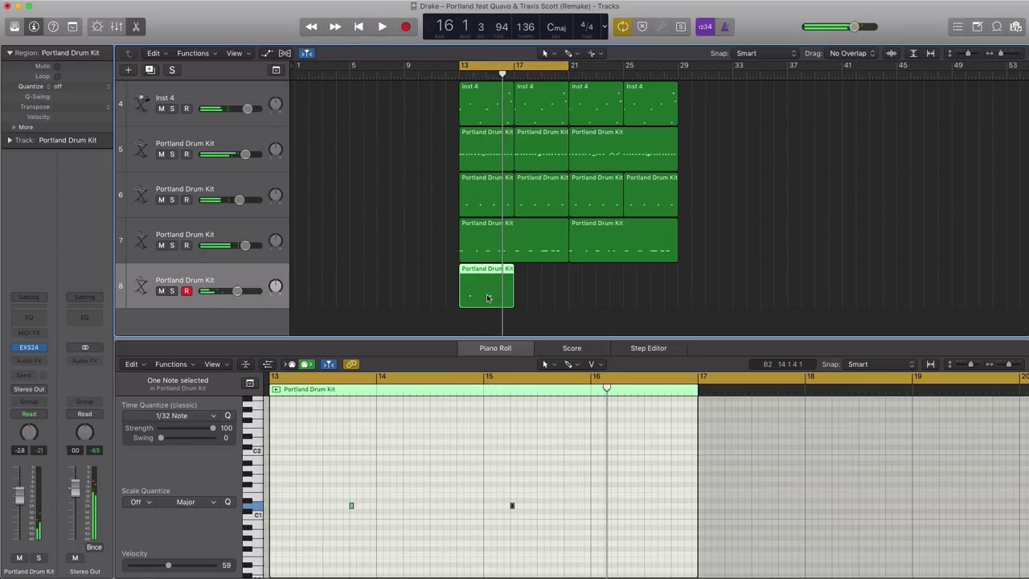
pyautogui.moveTo(486, 298); pyautogui.dragTo(598, 298)
pyautogui.moveTo(665, 291)
pyautogui.mouseDown()
pyautogui.moveTo(499, 292)
pyautogui.moveTo(657, 297)
pyautogui.mouseUp()
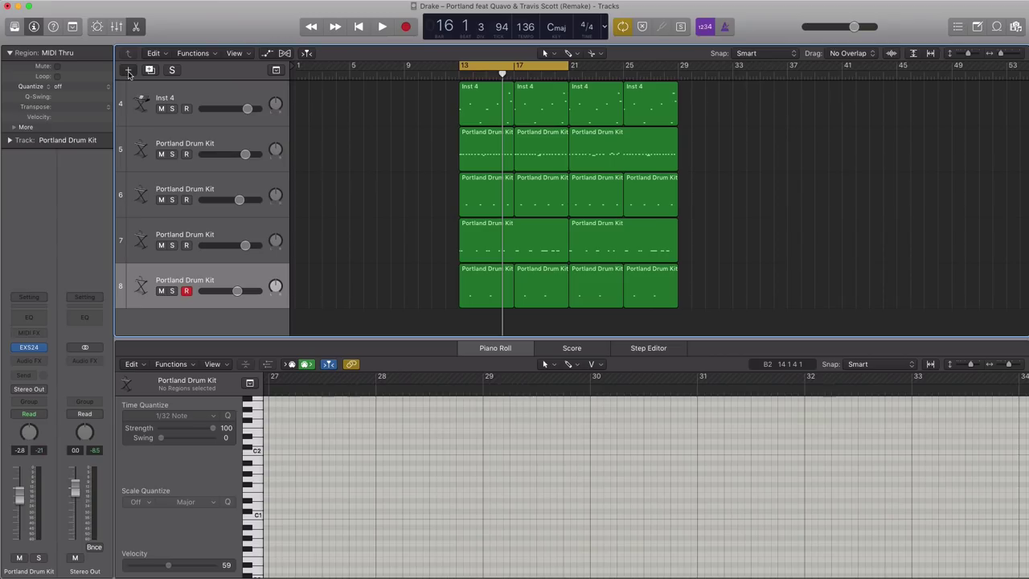
# - Create a new software instrument track and load the ES2 synthesizer with the 808 preset
pyautogui.click(128, 71)
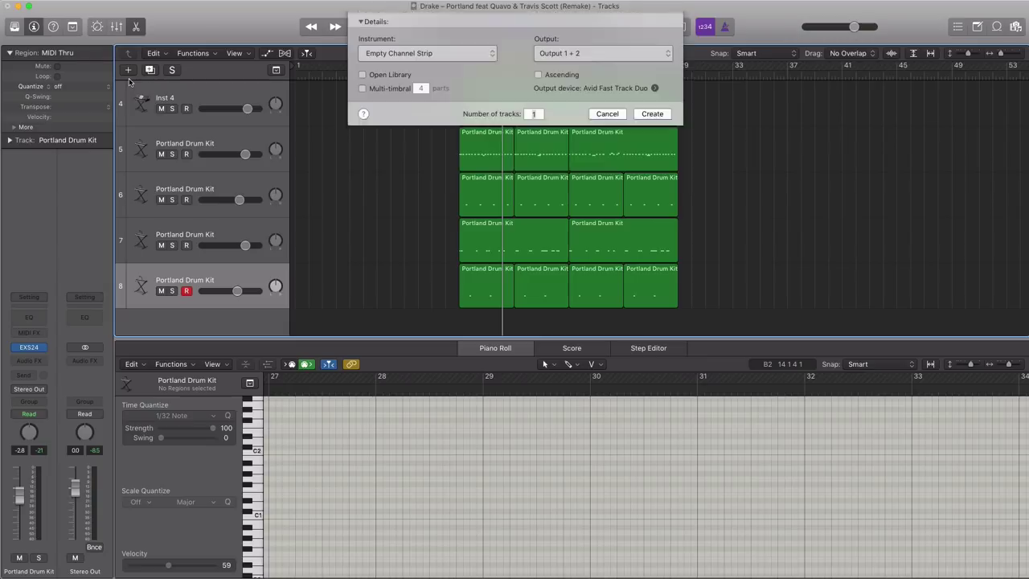
pyautogui.click(651, 176)
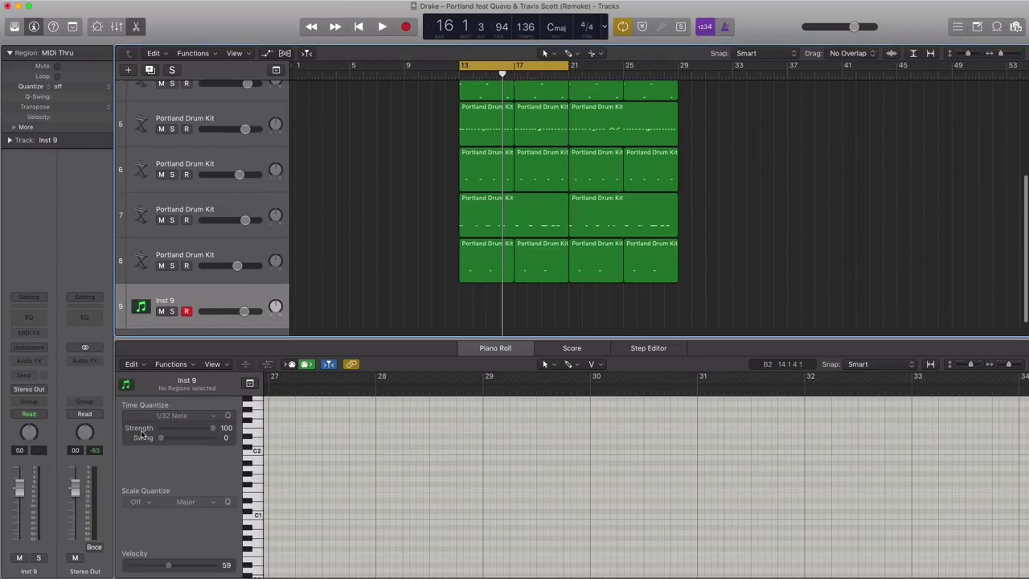
pyautogui.click(36, 348)
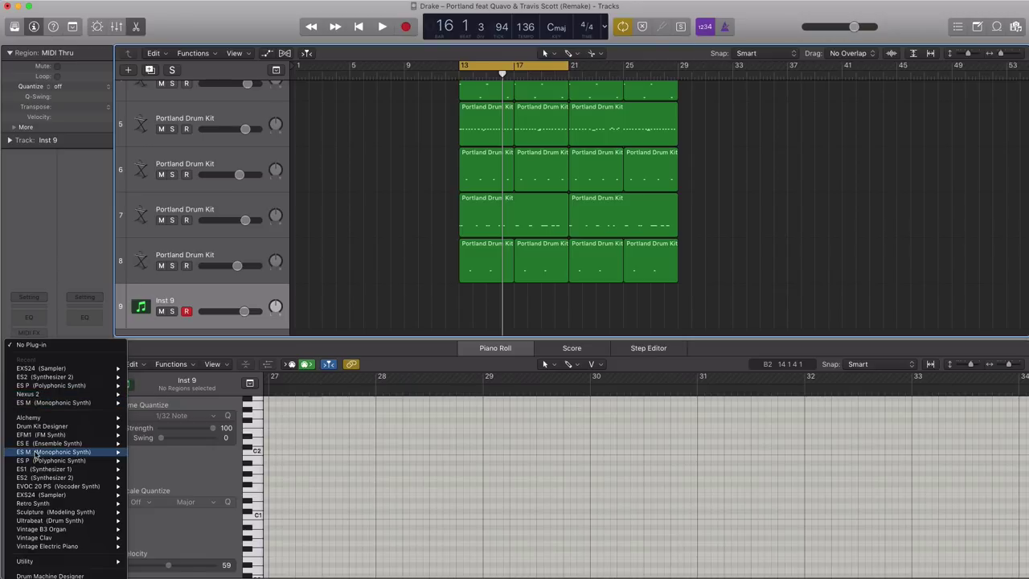
pyautogui.click(39, 378)
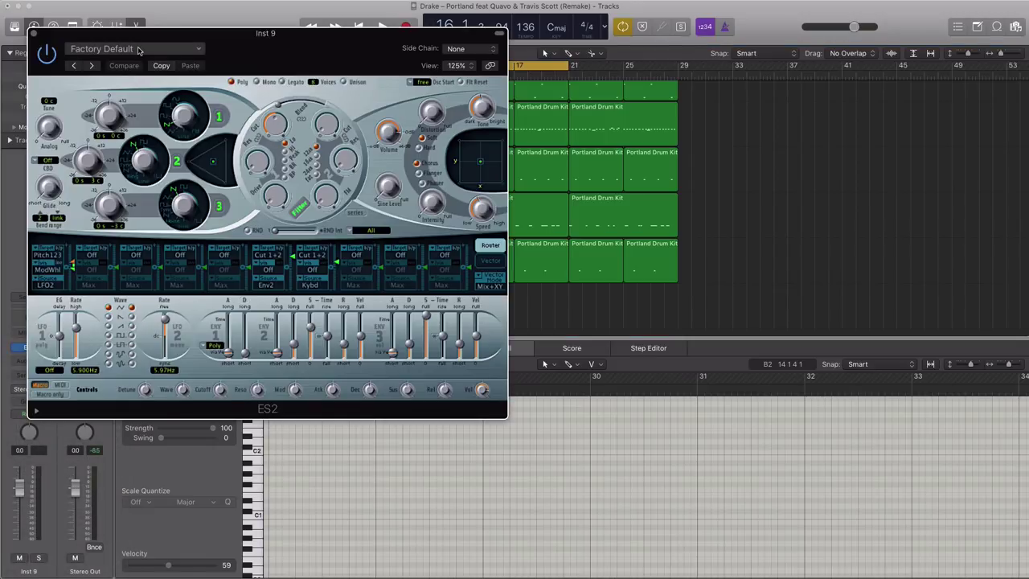
pyautogui.click(139, 49)
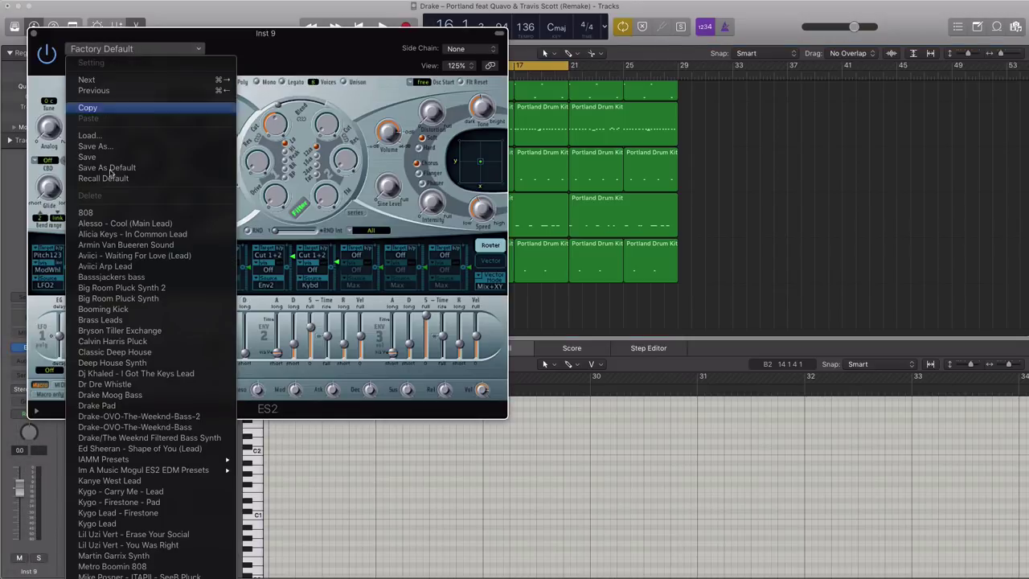
pyautogui.click(99, 216)
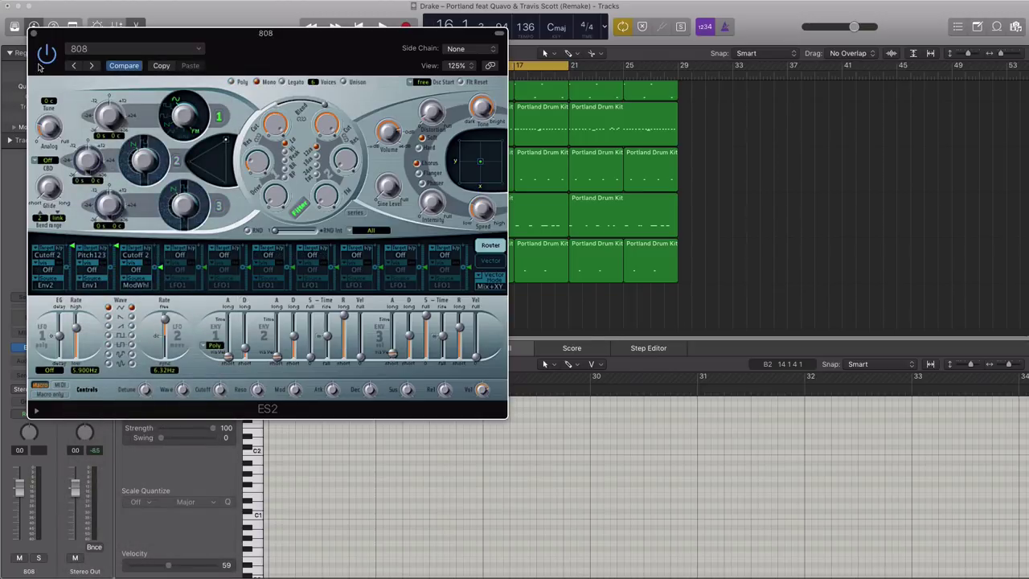
pyautogui.press('super+w')
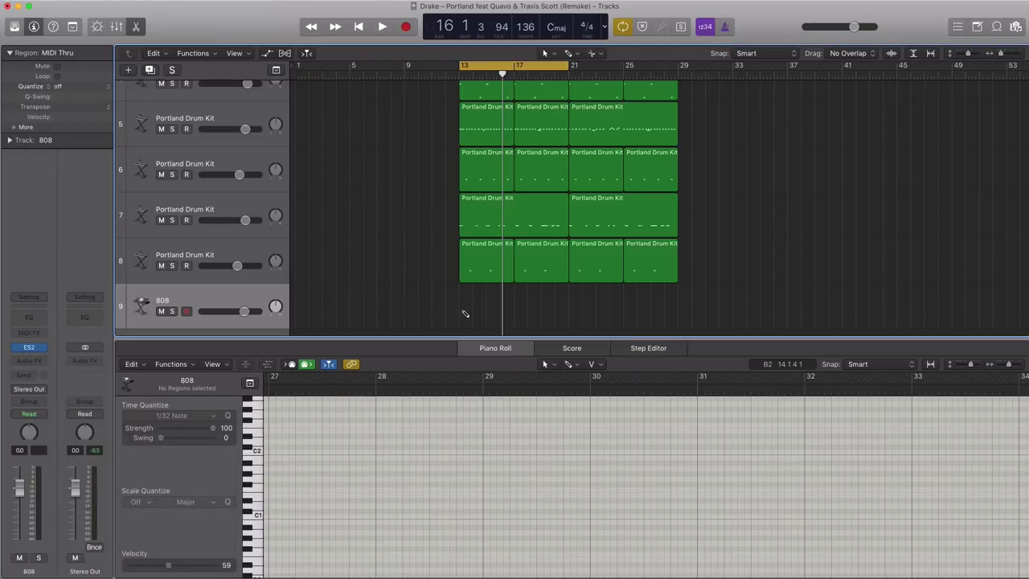
# - Create an 808 region from bar 13 to 17 and draw a C#-1 note about one beat long at 13 1 1
pyautogui.keyDown('super'); pyautogui.click(465, 313); pyautogui.keyUp('super')
pyautogui.moveTo(469, 314); pyautogui.dragTo(511, 314)
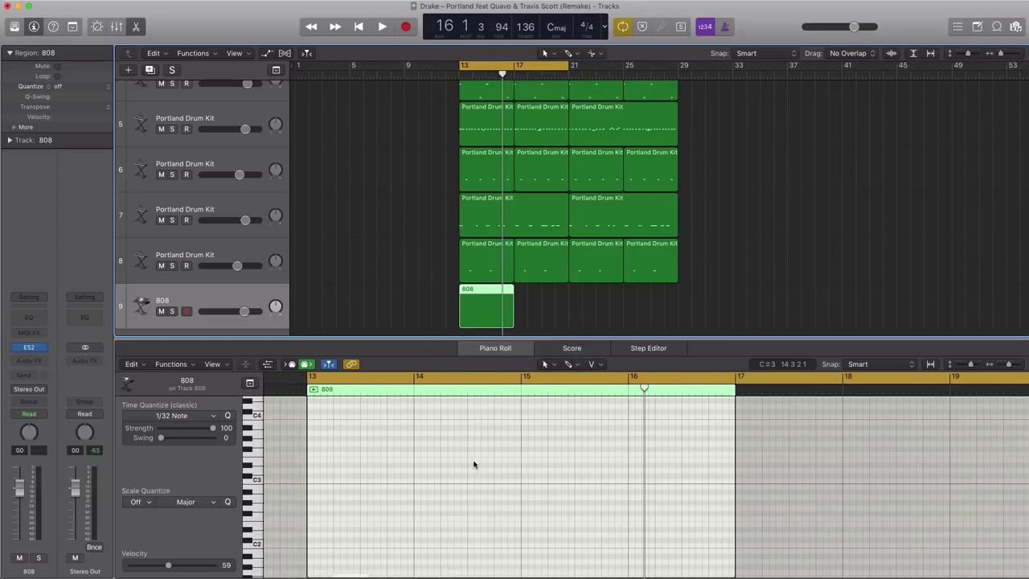
pyautogui.scroll(-10, 356, 462)
pyautogui.scroll(-1, 357, 463)
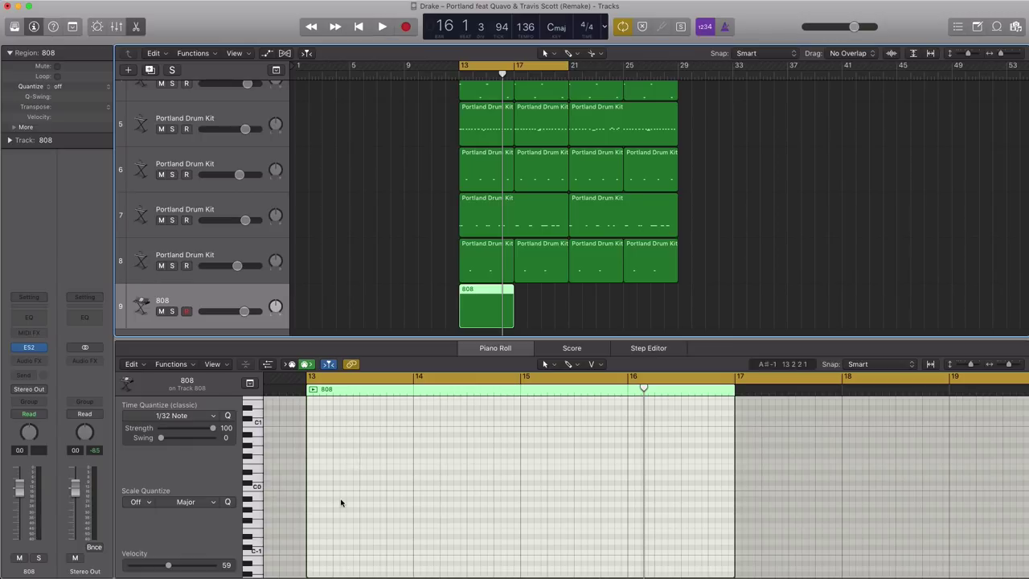
pyautogui.click(311, 550)
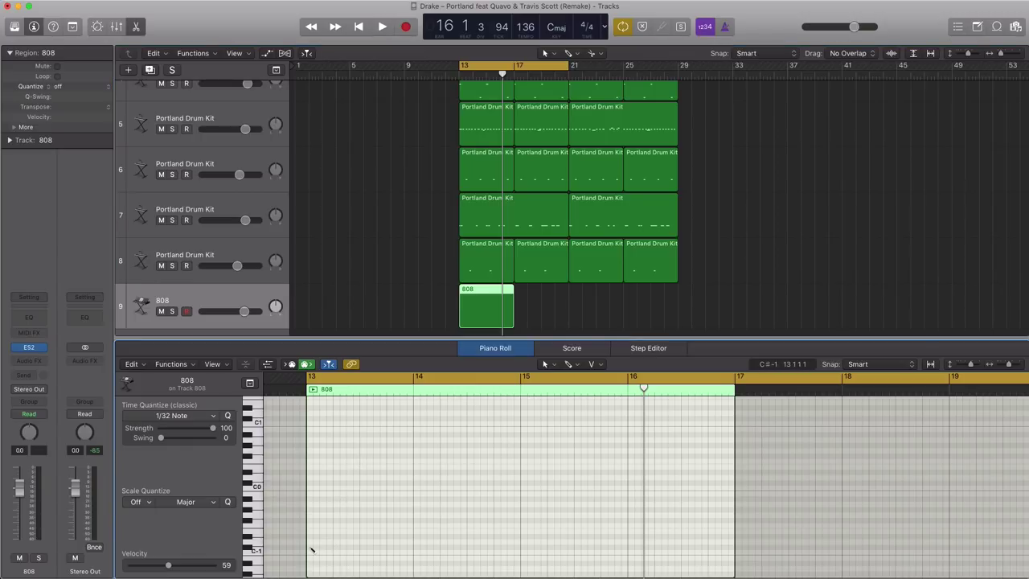
pyautogui.moveTo(307, 548); pyautogui.dragTo(330, 548)
# - Play back the 808 note against the beat from bar 13 several times
pyautogui.press('space')
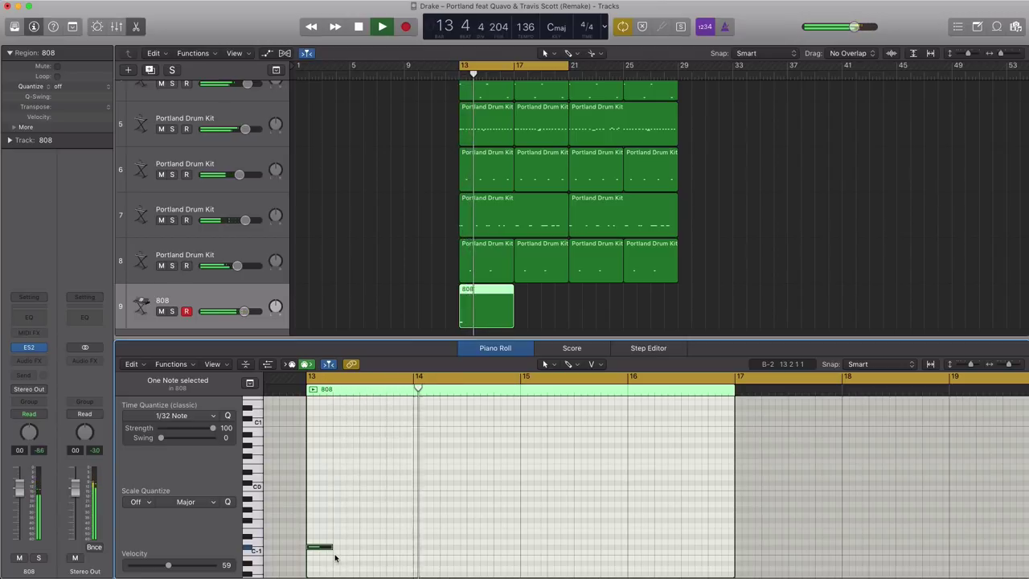
pyautogui.press('space')
pyautogui.press('space')
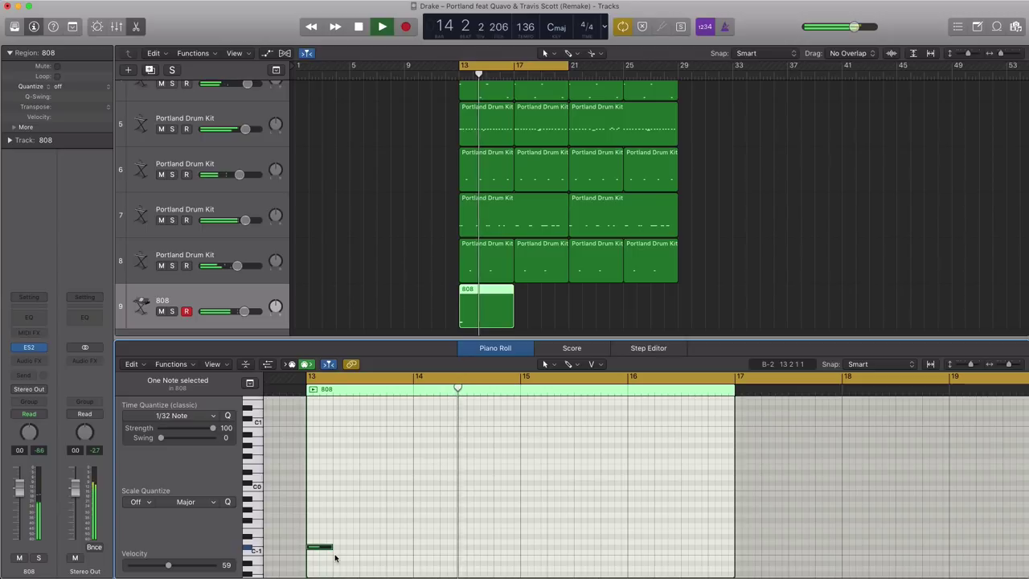
pyautogui.press('space')
pyautogui.press('space')
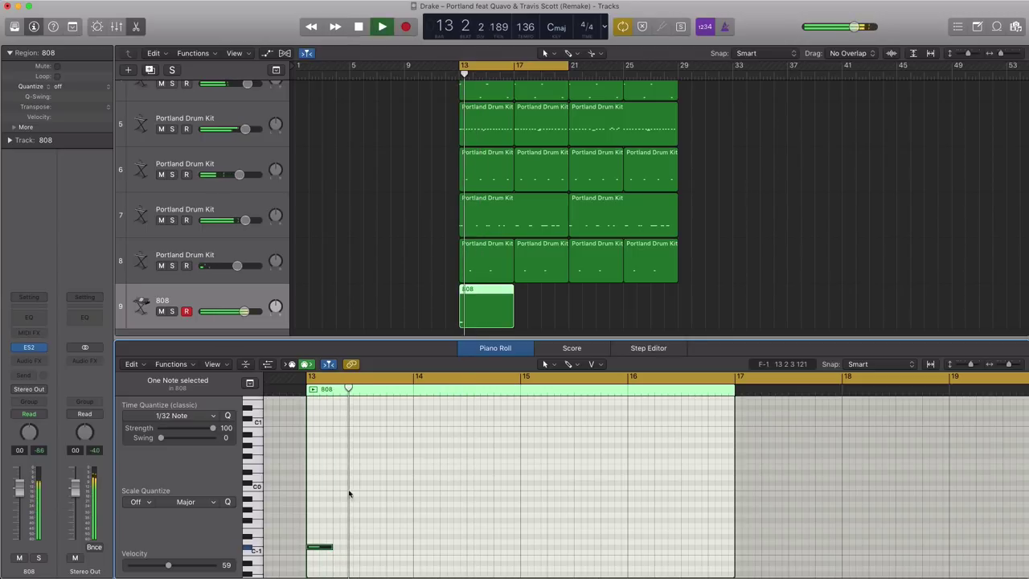
# - Add an F#0 note about 1.25 beats long at 13 2 3 and a one-beat C#0 note at 13 4 1 in the 808 region
pyautogui.press('space')
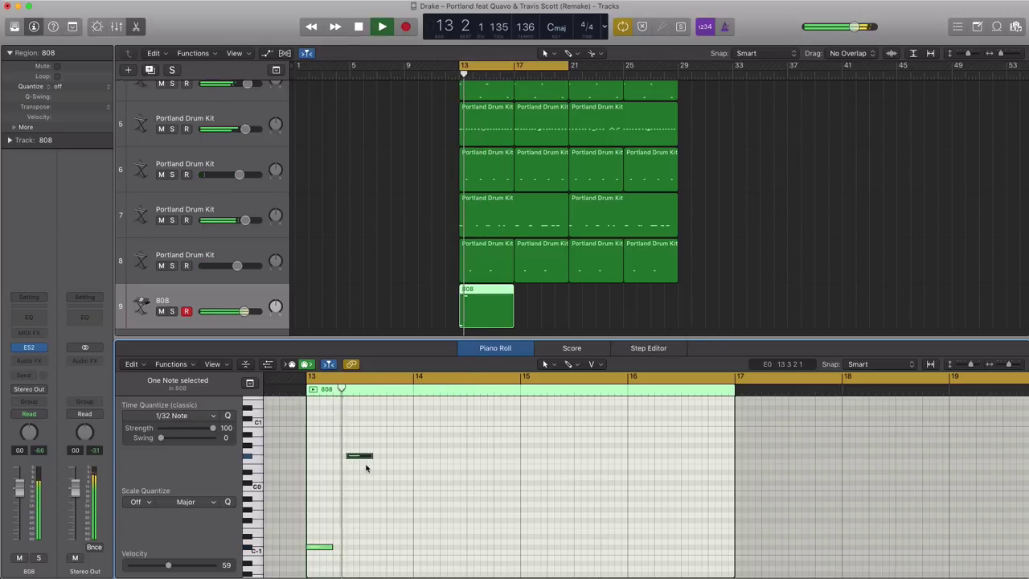
pyautogui.press('space')
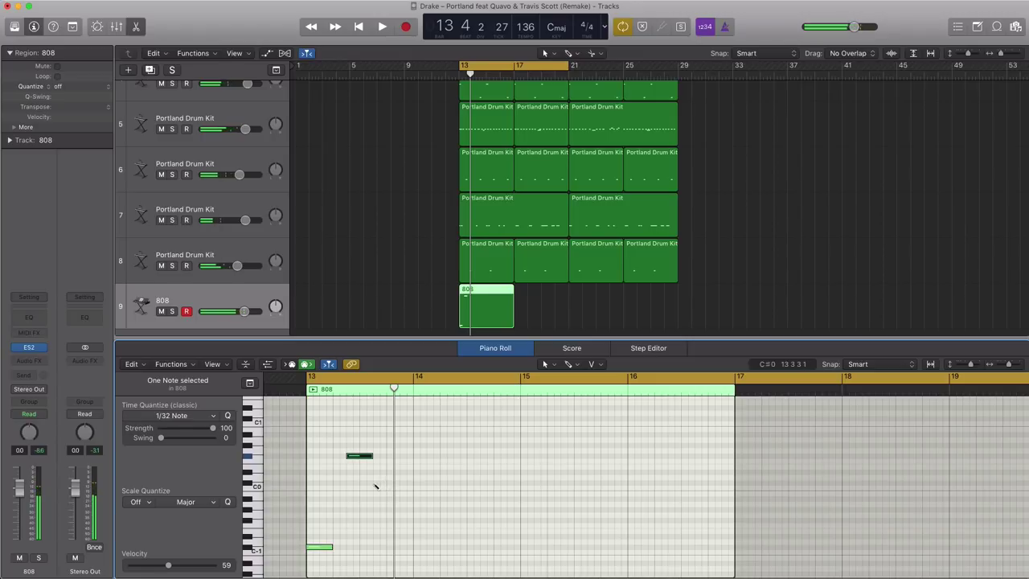
pyautogui.press('space')
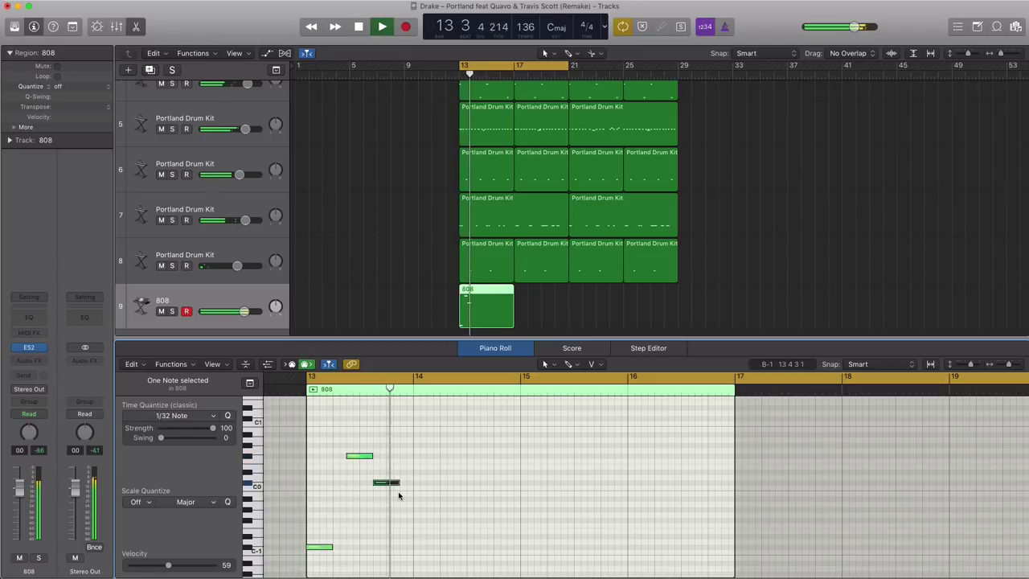
pyautogui.moveTo(386, 484); pyautogui.dragTo(379, 456)
pyautogui.press('space')
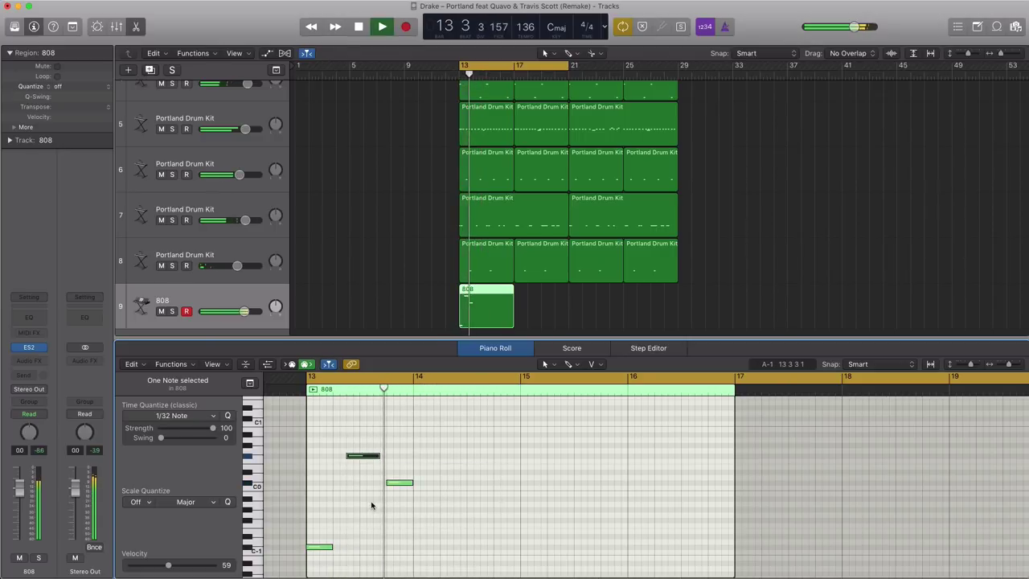
# - Lengthen the C#0 note at 13 4 1 to about three beats, ending at 14 3 1, and play it back
pyautogui.press('space')
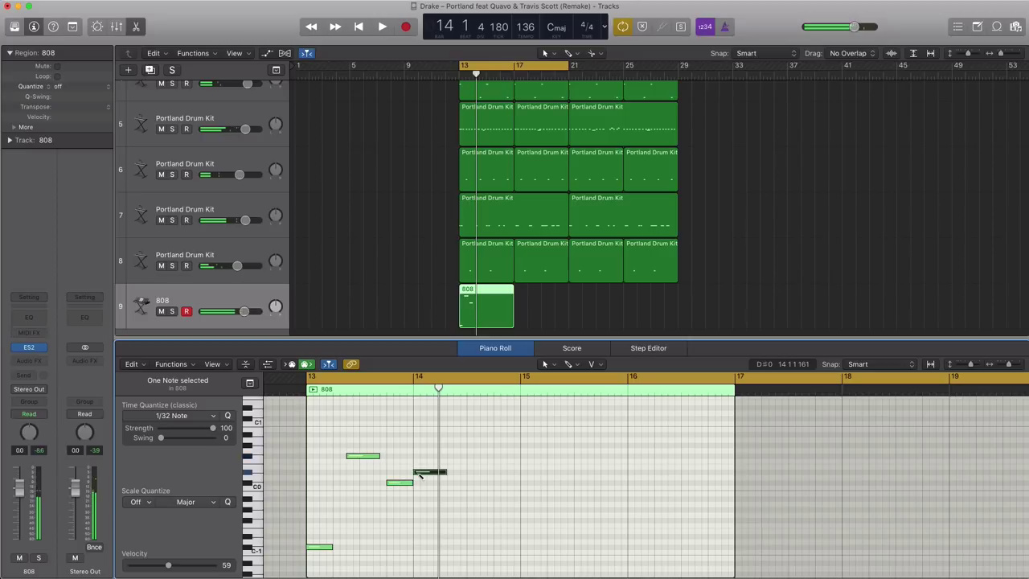
pyautogui.press('space')
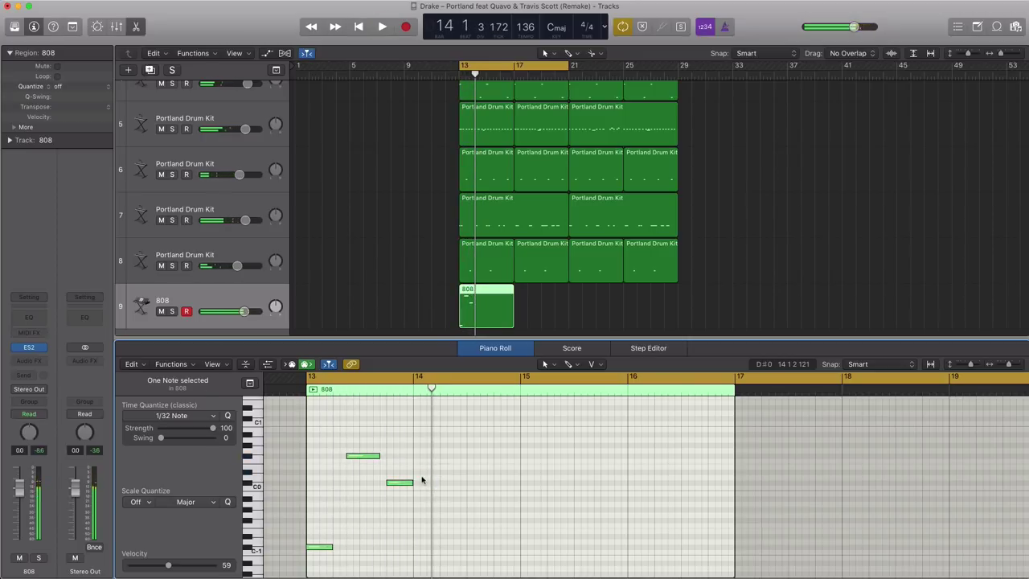
pyautogui.moveTo(412, 483); pyautogui.dragTo(465, 483)
pyautogui.press('space')
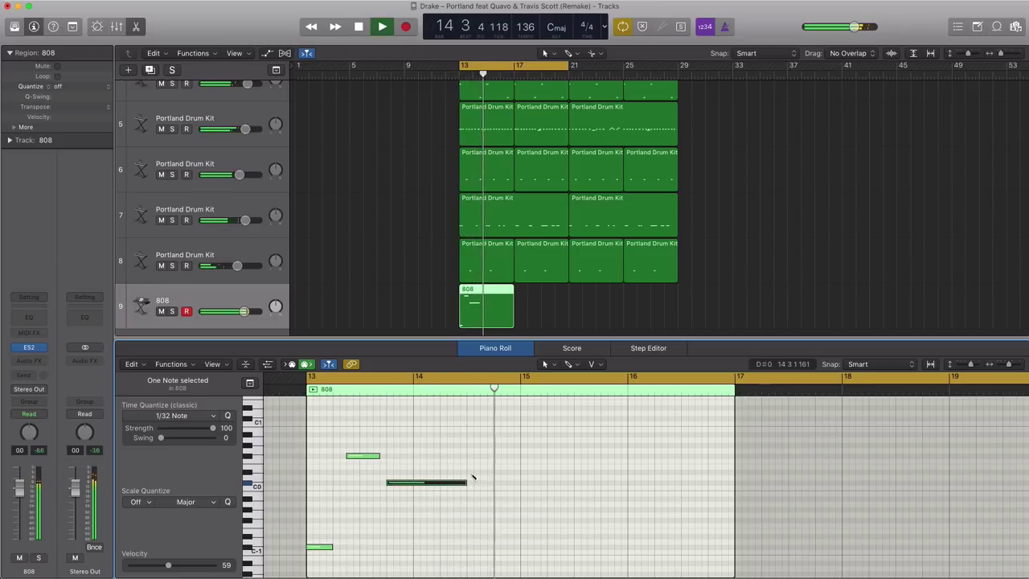
# - Draw one-beat notes D#0 at 14 3 1 and E0 at 14 4 1 in the 808 region
pyautogui.click(473, 472)
pyautogui.moveTo(544, 472); pyautogui.dragTo(492, 472)
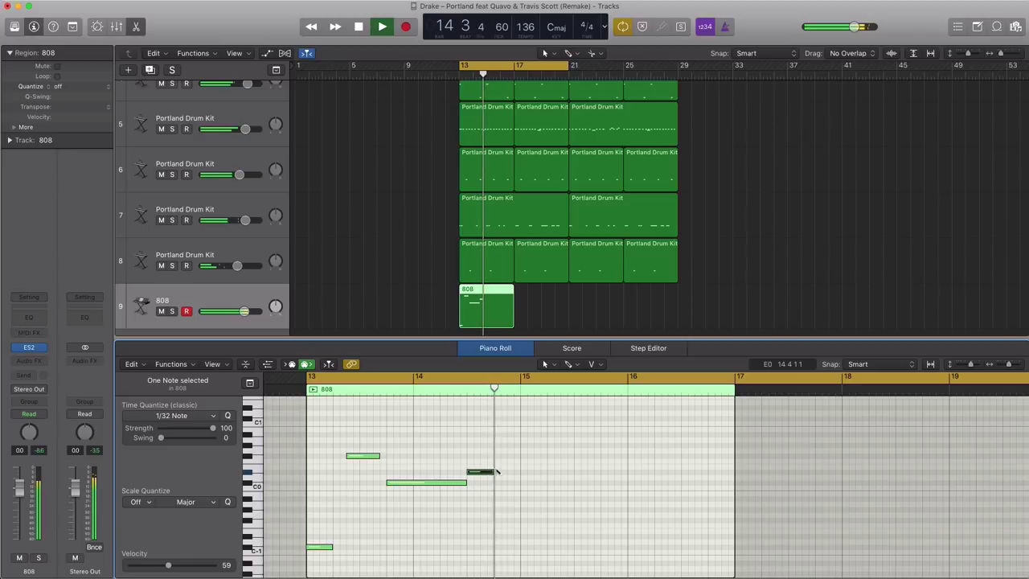
pyautogui.click(496, 468)
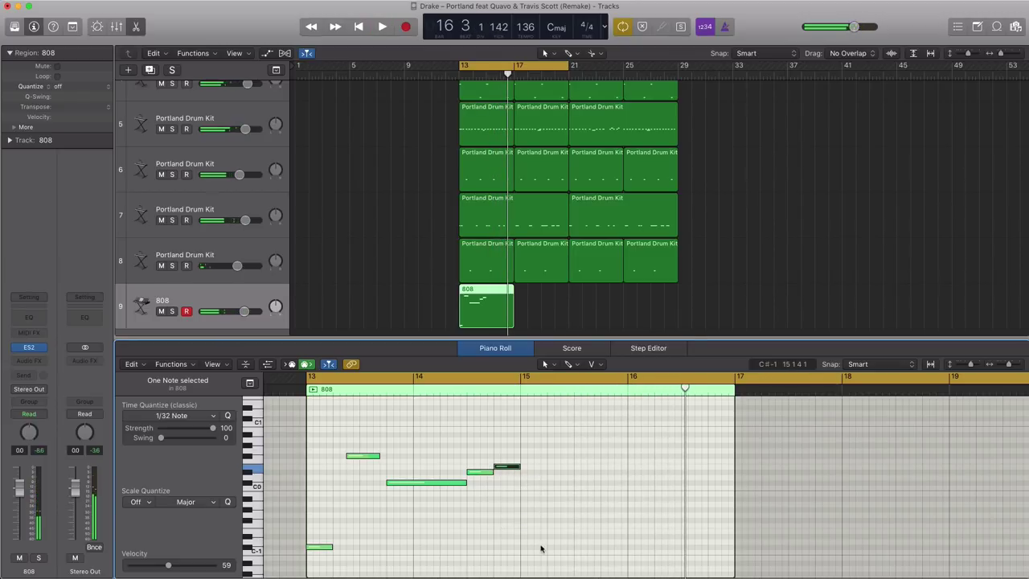
# - Extend the 808 region to bar 21 and copy the five-note pattern of bars 13 and 14 to bars 15, 17 and 19
pyautogui.moveTo(543, 450); pyautogui.dragTo(529, 545)
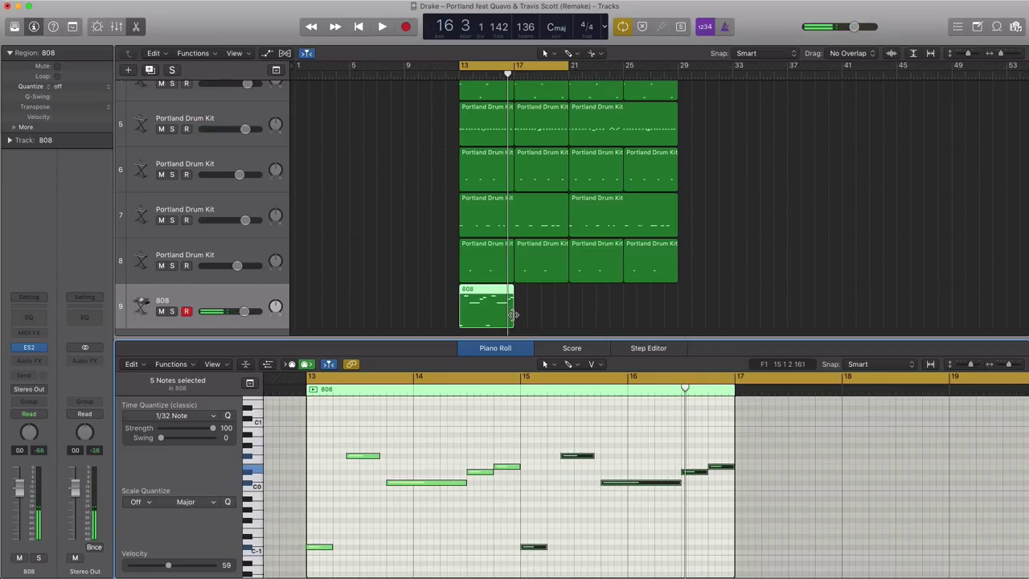
pyautogui.moveTo(512, 314); pyautogui.dragTo(568, 314)
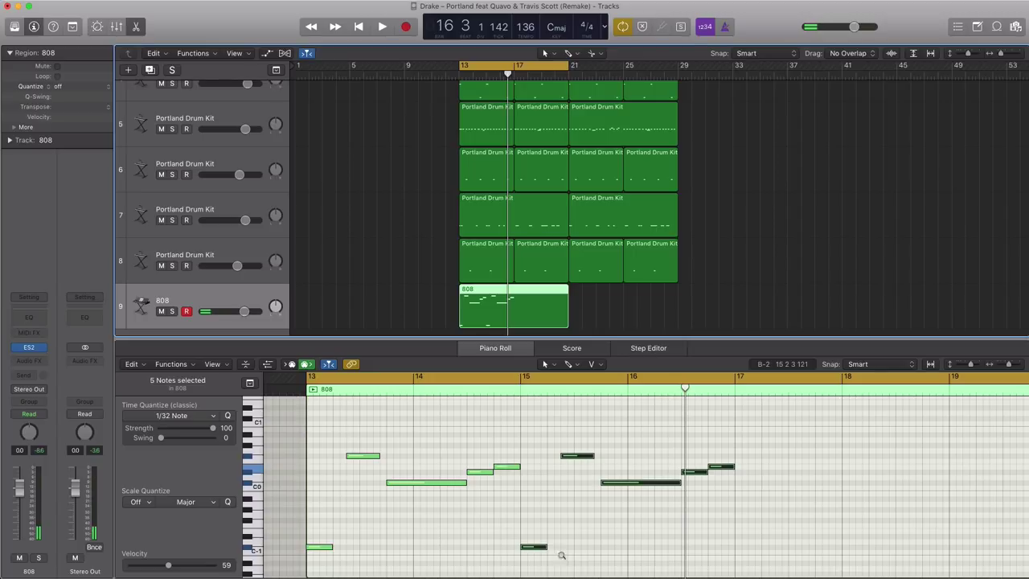
pyautogui.moveTo(537, 549); pyautogui.dragTo(728, 544)
pyautogui.hscroll(5, 707, 545)
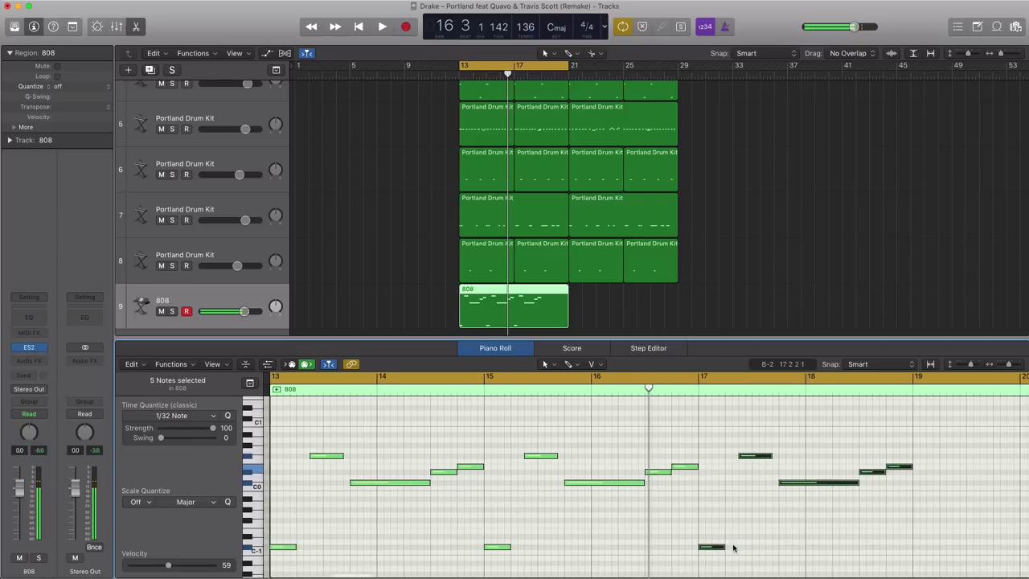
pyautogui.hscroll(2, 680, 543)
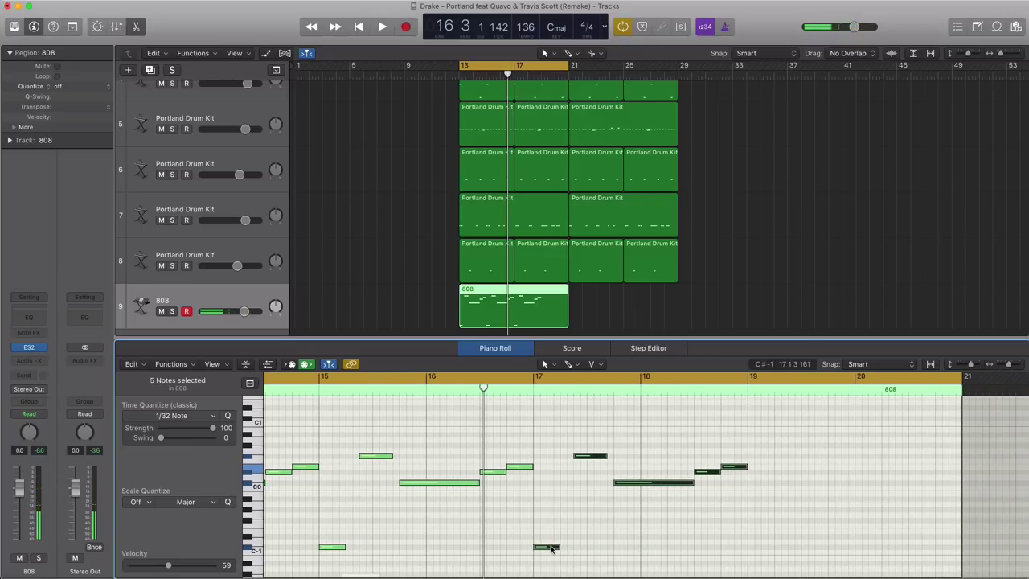
pyautogui.moveTo(552, 549); pyautogui.dragTo(768, 553)
pyautogui.press('space')
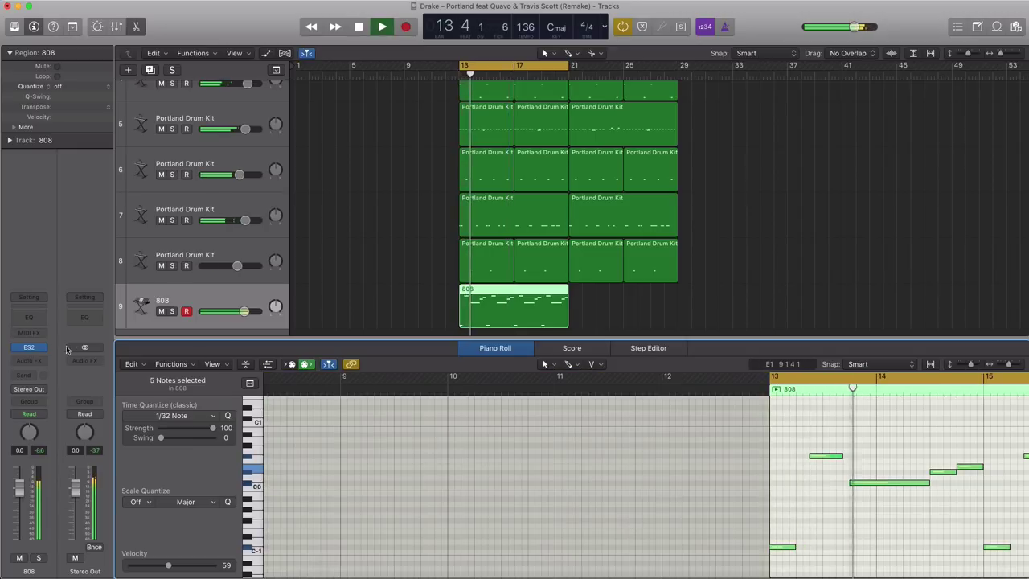
# - Open the 808 track's ES2 synthesizer and set the envelope 3 attack to 31 ms while playing the beat
pyautogui.moveTo(28, 351)
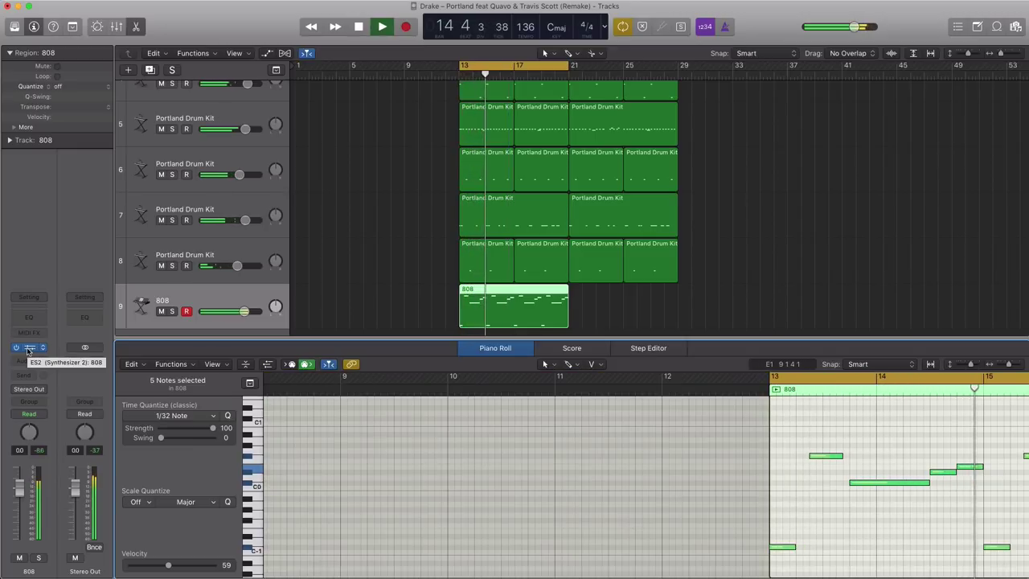
pyautogui.press('space')
pyautogui.click(28, 350)
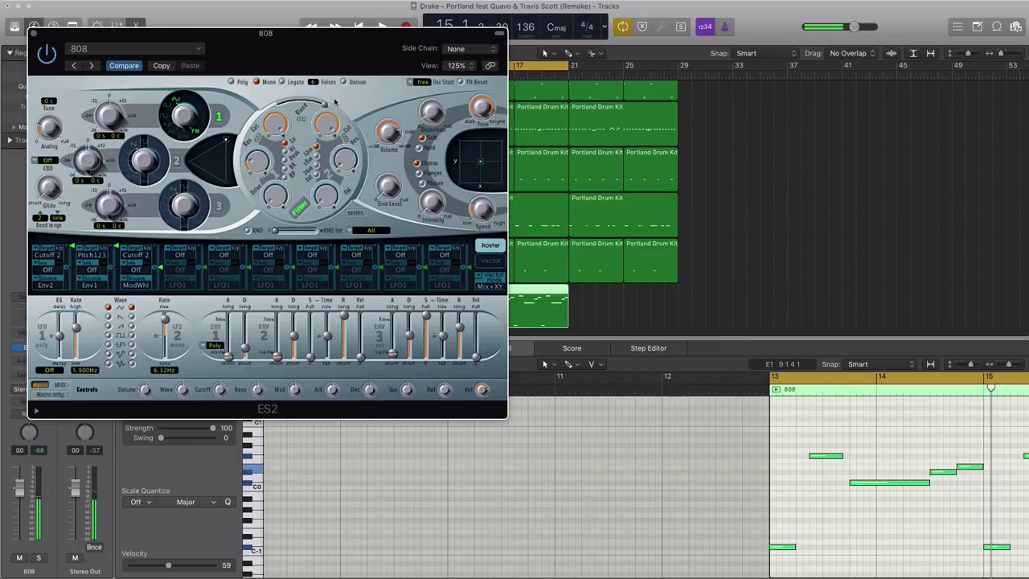
pyautogui.moveTo(306, 64); pyautogui.dragTo(557, 100)
pyautogui.press('space')
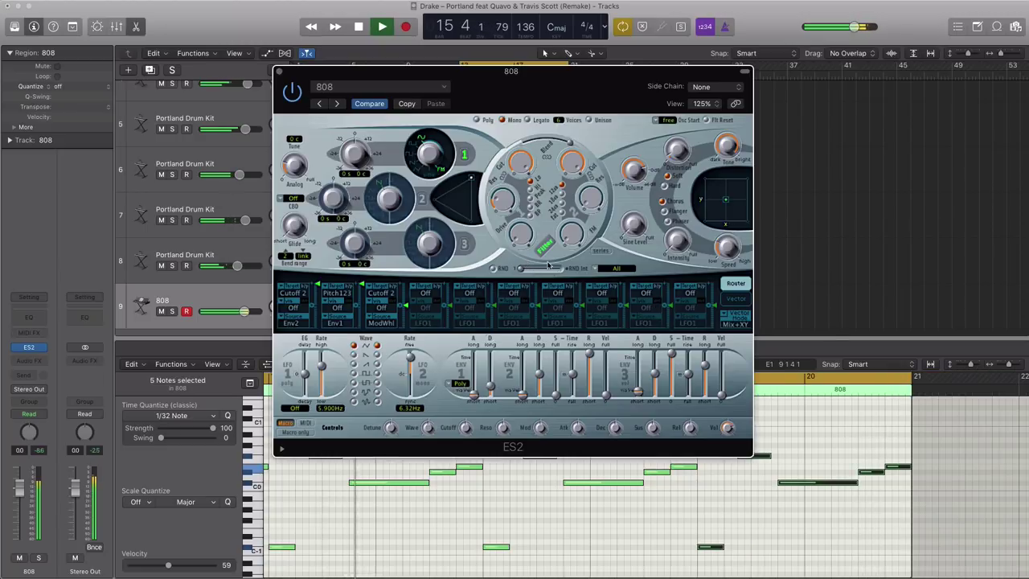
pyautogui.click(638, 394)
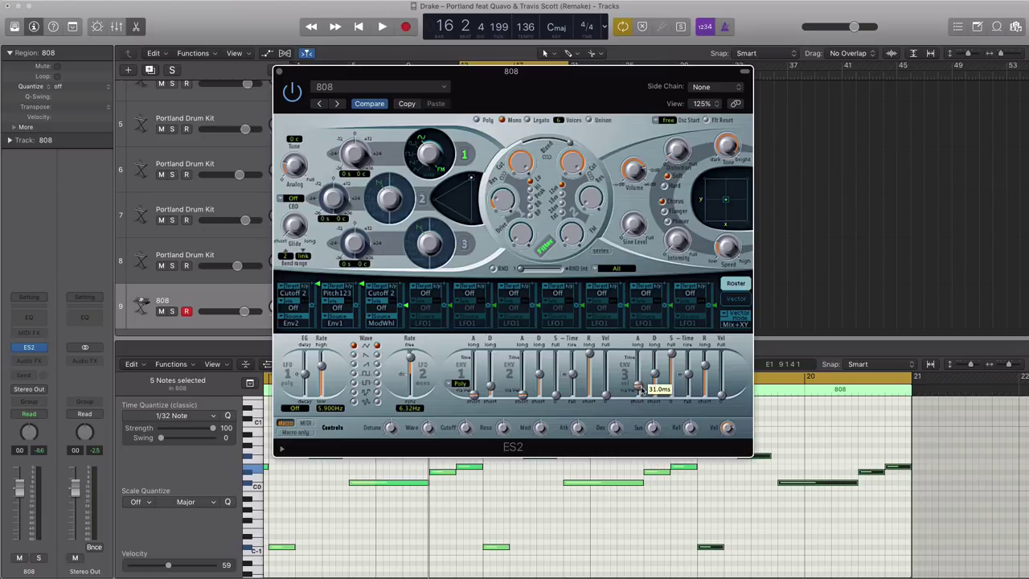
pyautogui.press('space')
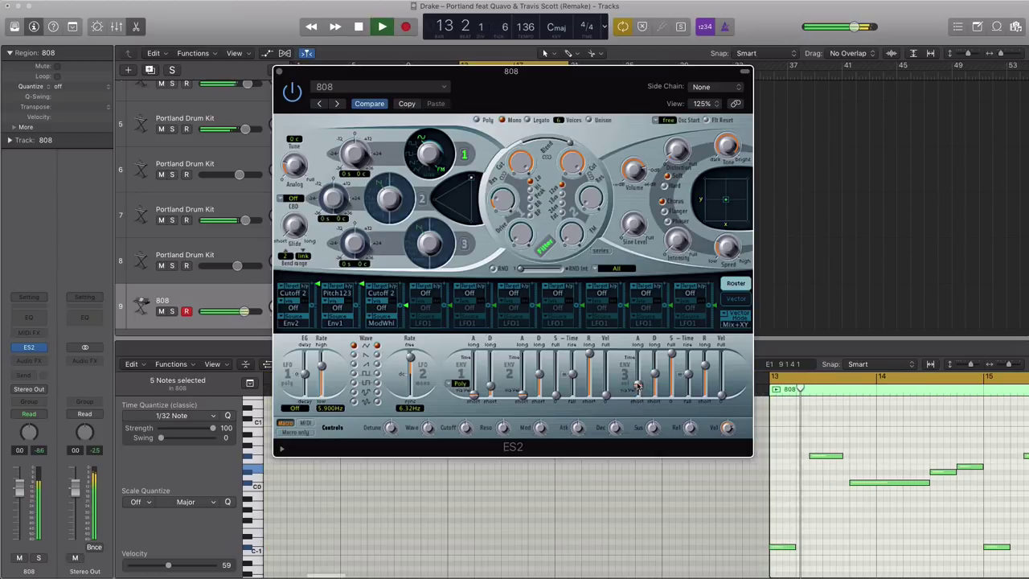
# - Solo the 808 track, then lower the ES2 envelope 3 sustain to about 0.63 and shorten its release
pyautogui.click(171, 312)
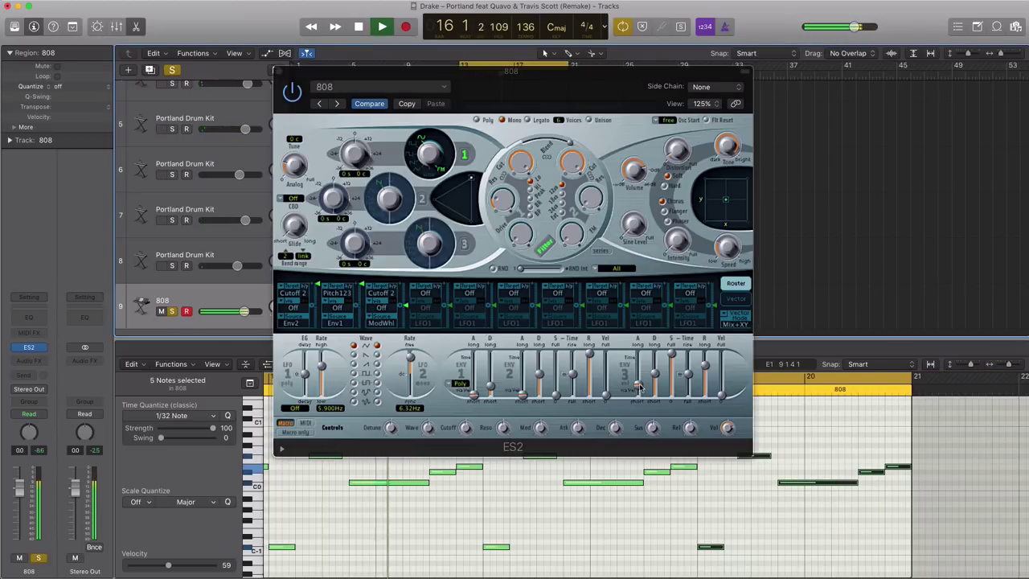
pyautogui.press('space')
pyautogui.click(672, 359)
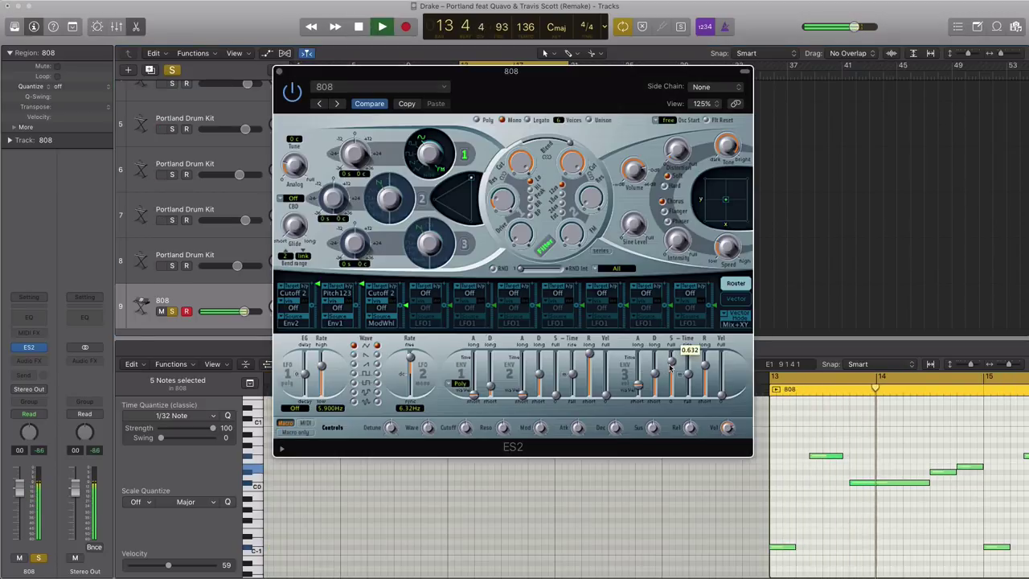
pyautogui.press('space')
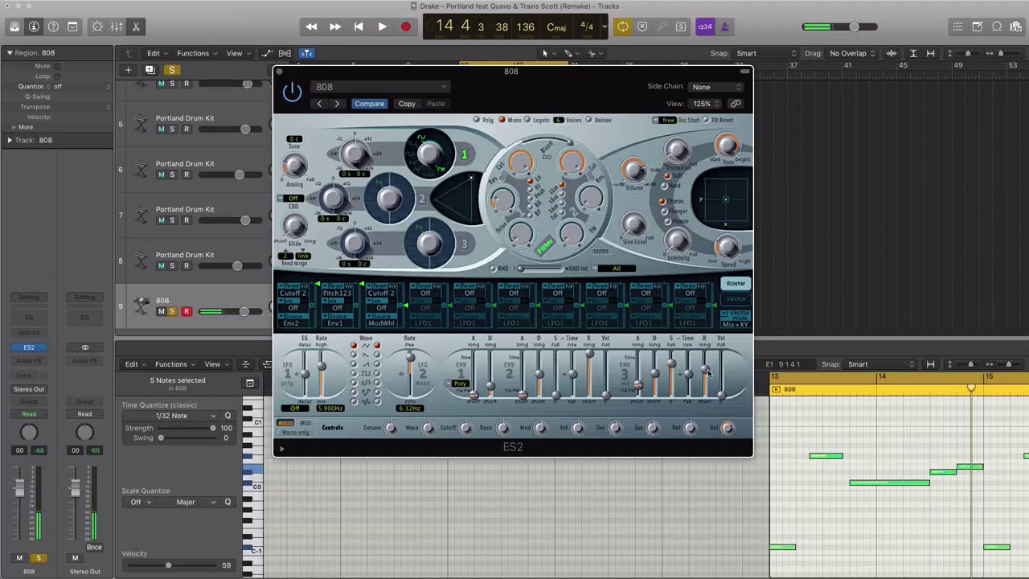
pyautogui.press('space')
pyautogui.click(707, 373)
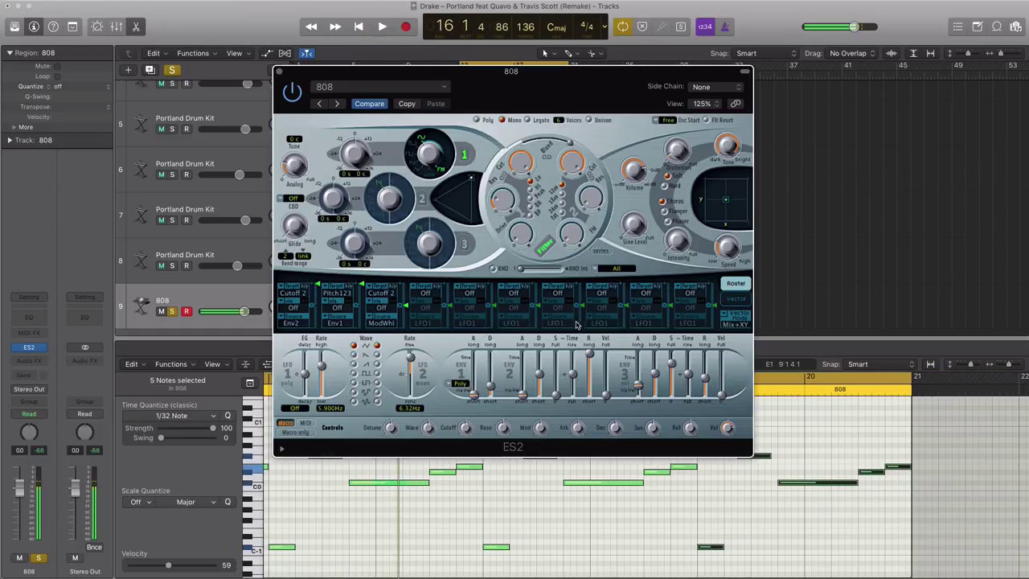
pyautogui.press('space')
# - Close the ES2 window, unsolo the 808 track and set its volume to +0.2 dB during playback
pyautogui.moveTo(518, 243)
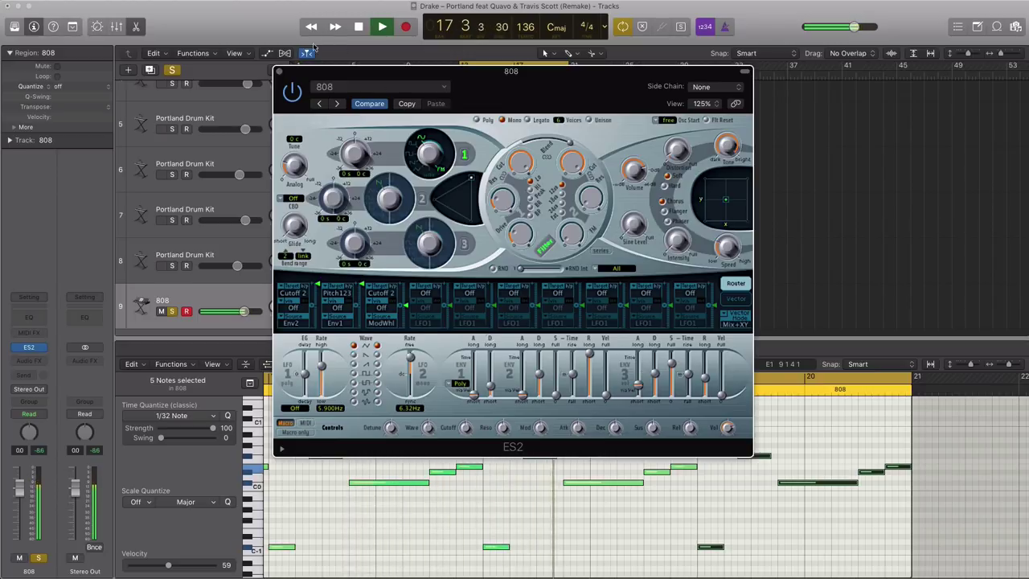
pyautogui.click(279, 73)
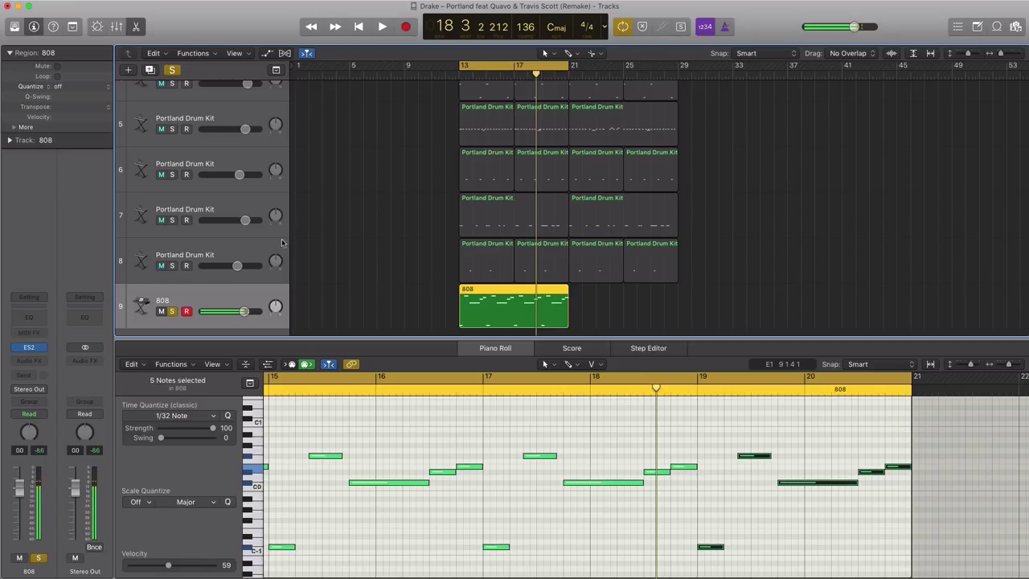
pyautogui.click(171, 311)
pyautogui.press('space')
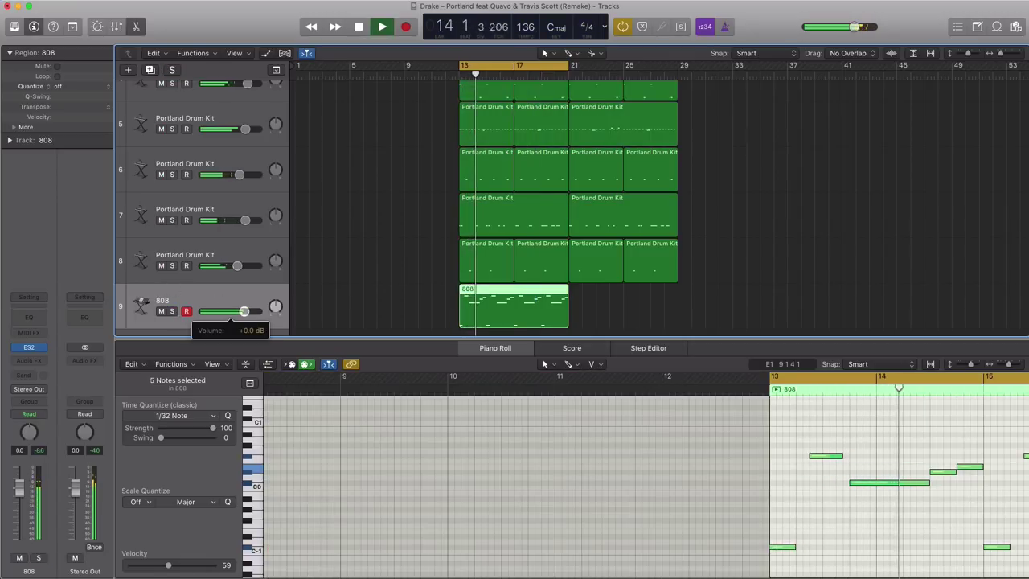
pyautogui.moveTo(243, 312)
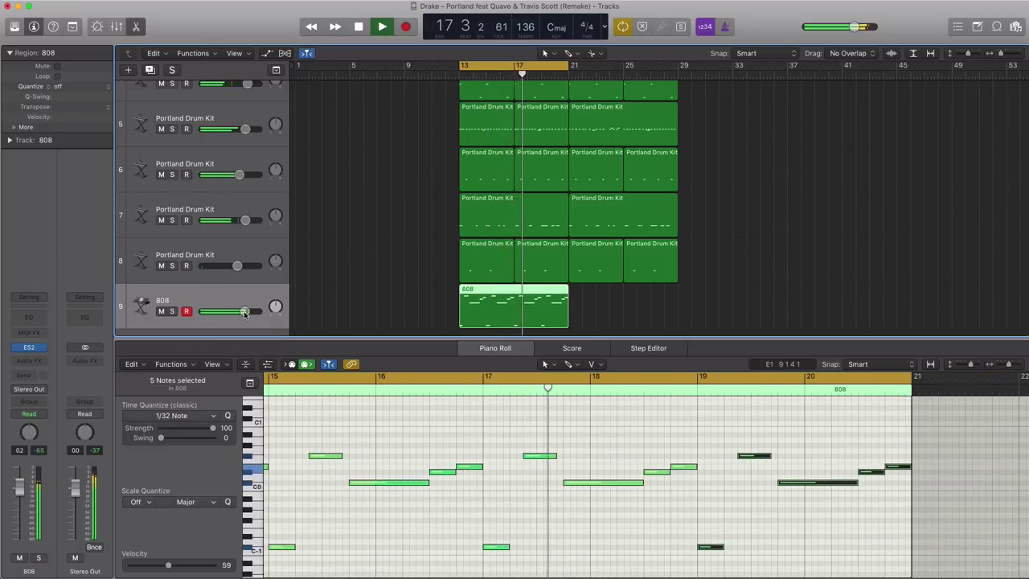
pyautogui.press('space')
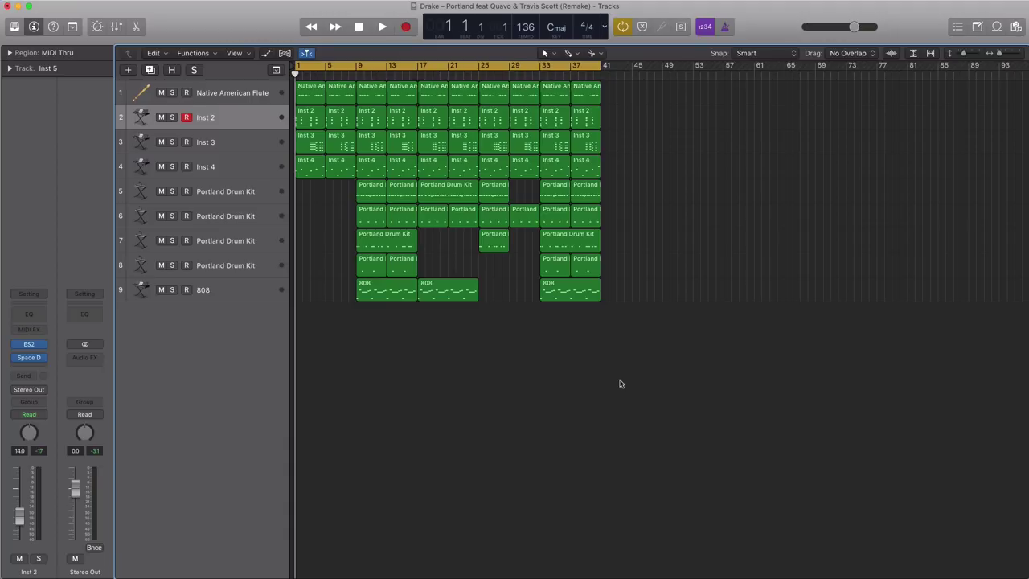
# - Play the full arrangement from bar 1 and turn off the cycle range over bars 1 to 41
pyautogui.keyDown('ctrl'); pyautogui.keyDown('alt'); pyautogui.click(623, 404); pyautogui.keyUp('alt'); pyautogui.keyUp('ctrl')
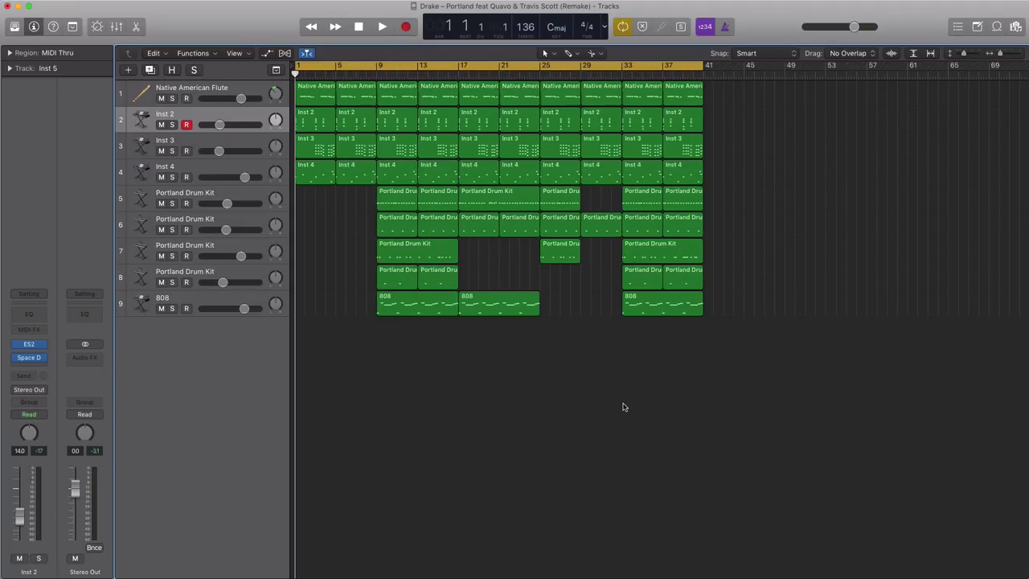
pyautogui.press('space')
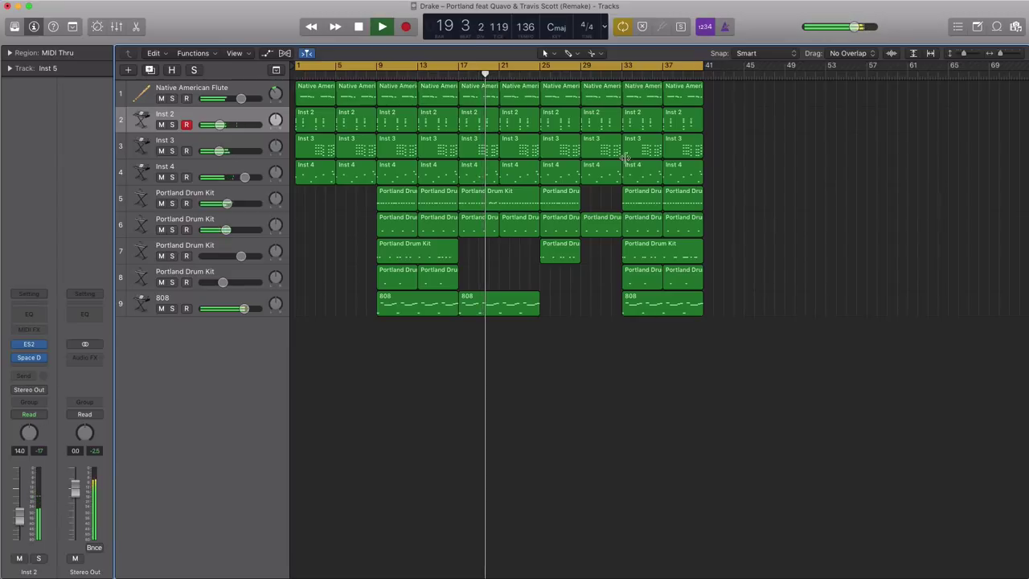
pyautogui.click(603, 68)
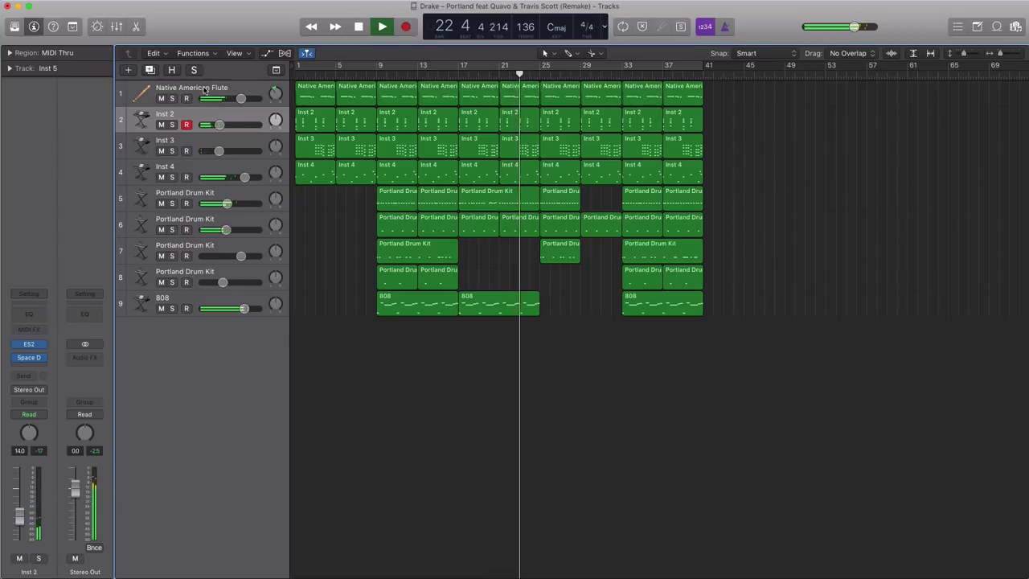
# - Raise the Native American Flute track's volume slightly and let the arrangement play to its end
pyautogui.click(241, 101)
pyautogui.moveTo(240, 101); pyautogui.dragTo(247, 102)
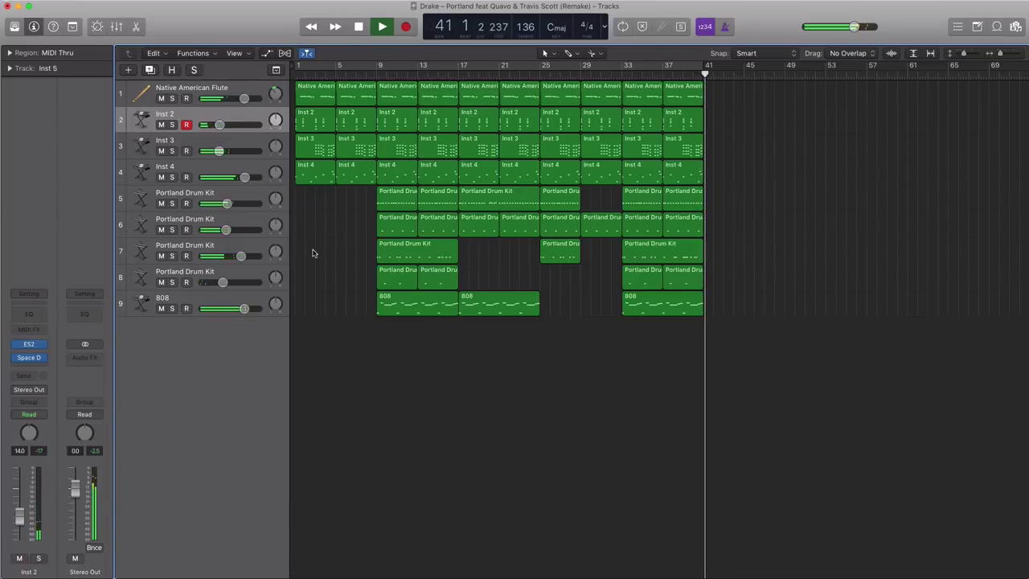
pyautogui.press('space')
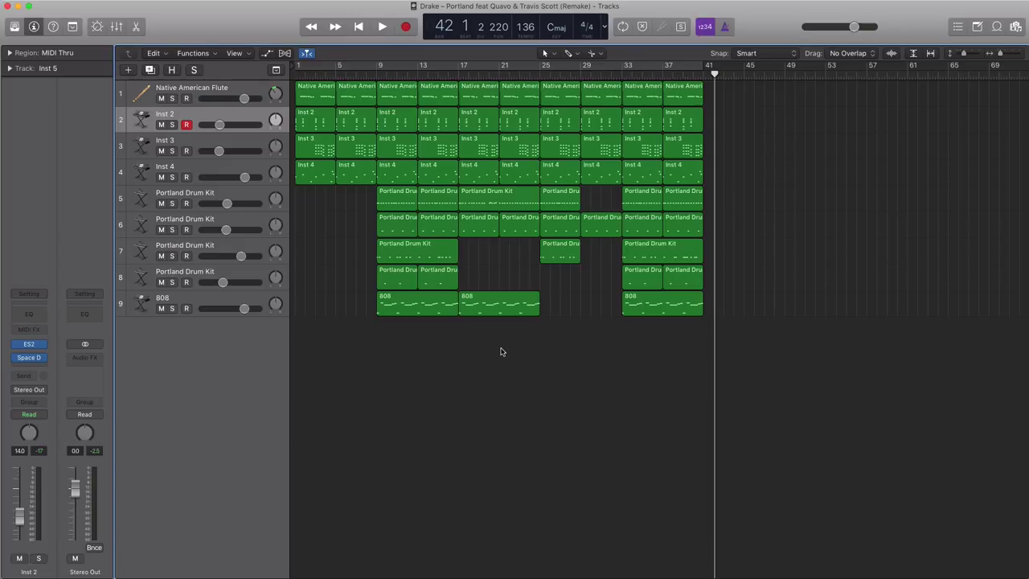
pyautogui.click(523, 125)
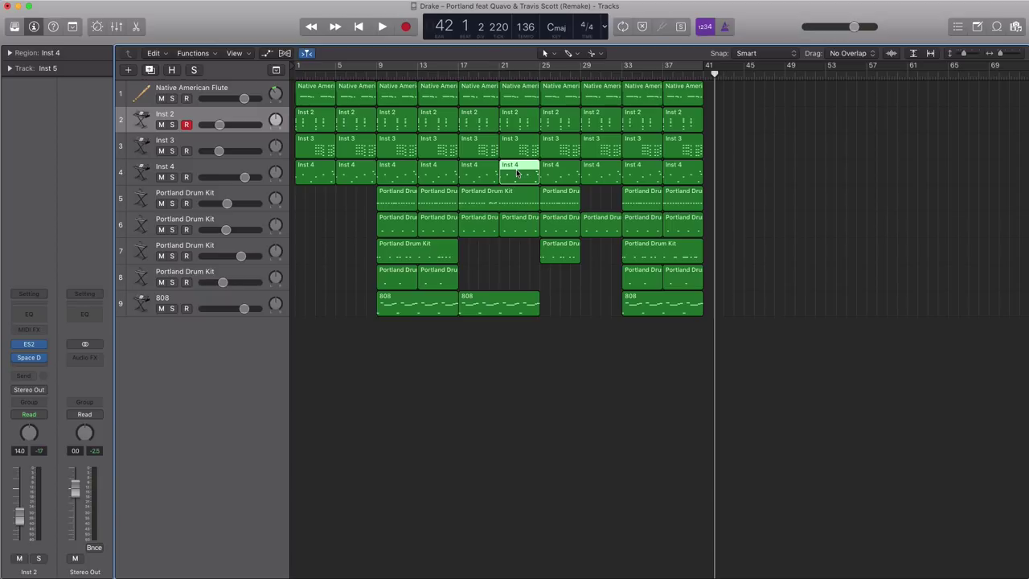
pyautogui.click(525, 205)
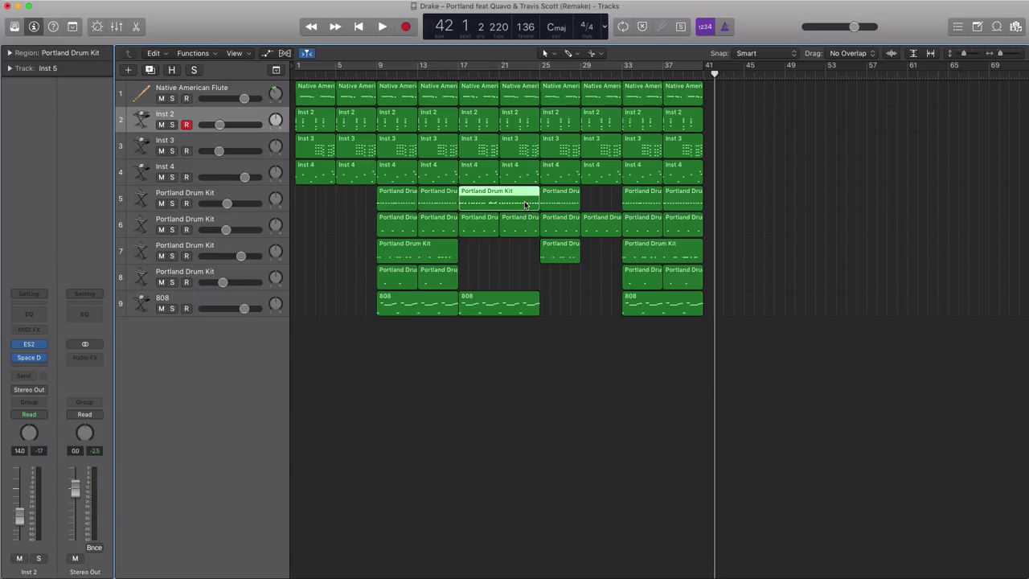